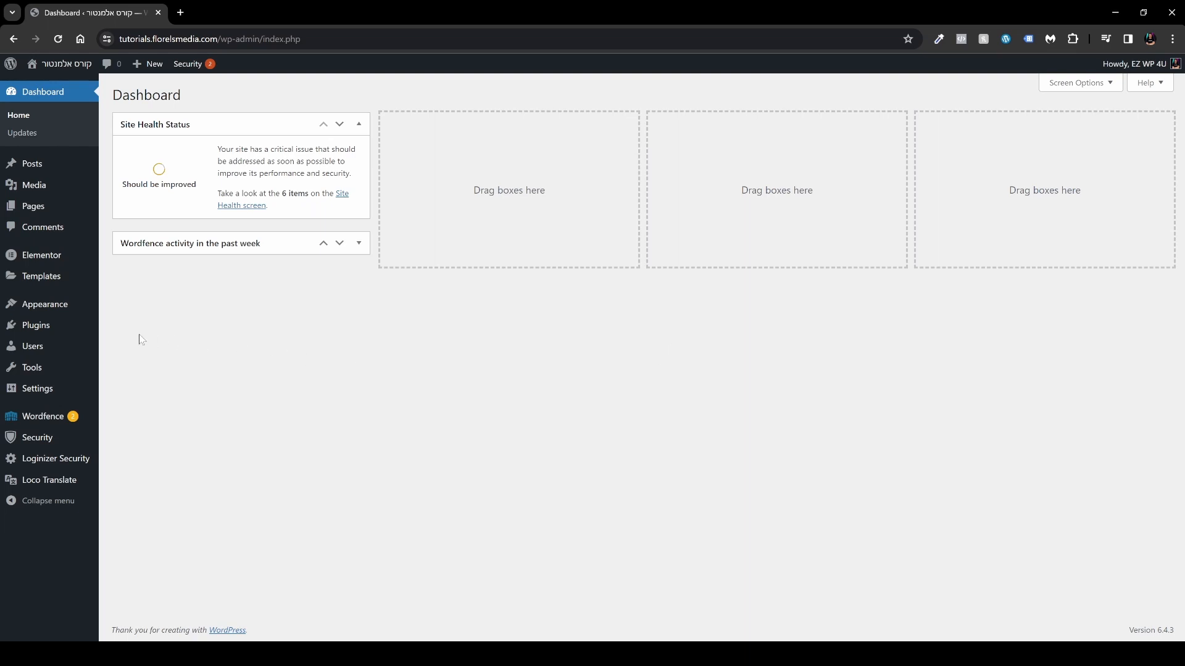
# Step: Create a new template of type Footer named "Main Footer" and dismiss the block library in its editor
pyautogui.click(54, 328)
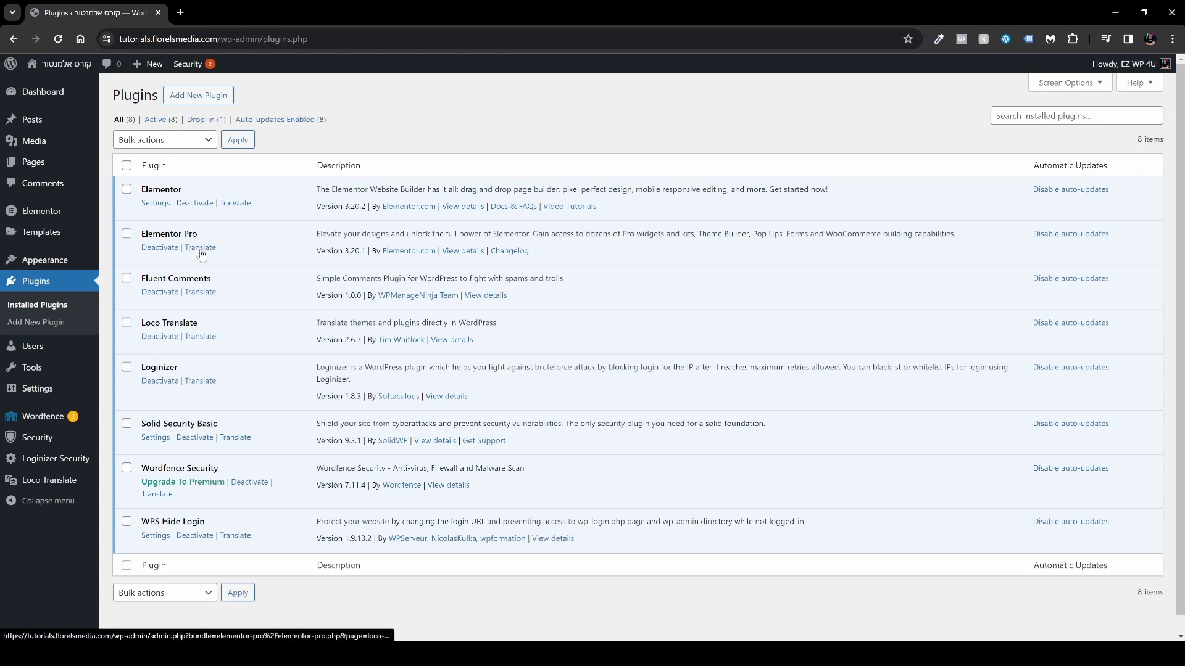
pyautogui.moveTo(48, 238)
pyautogui.click(137, 234)
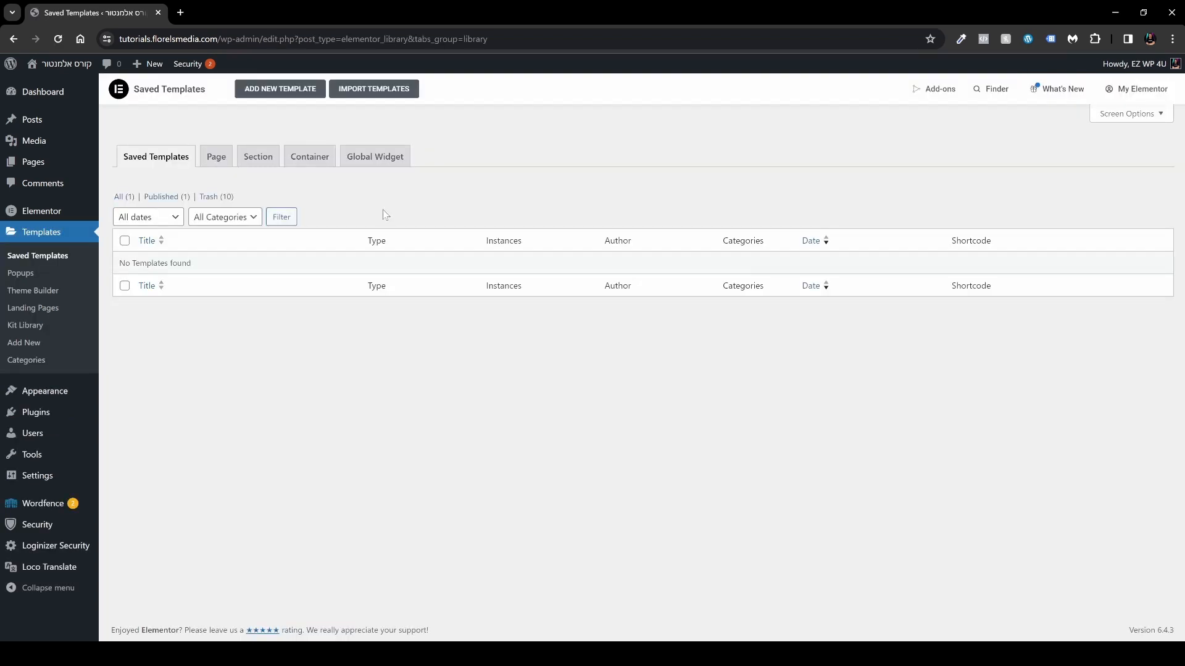
pyautogui.click(280, 90)
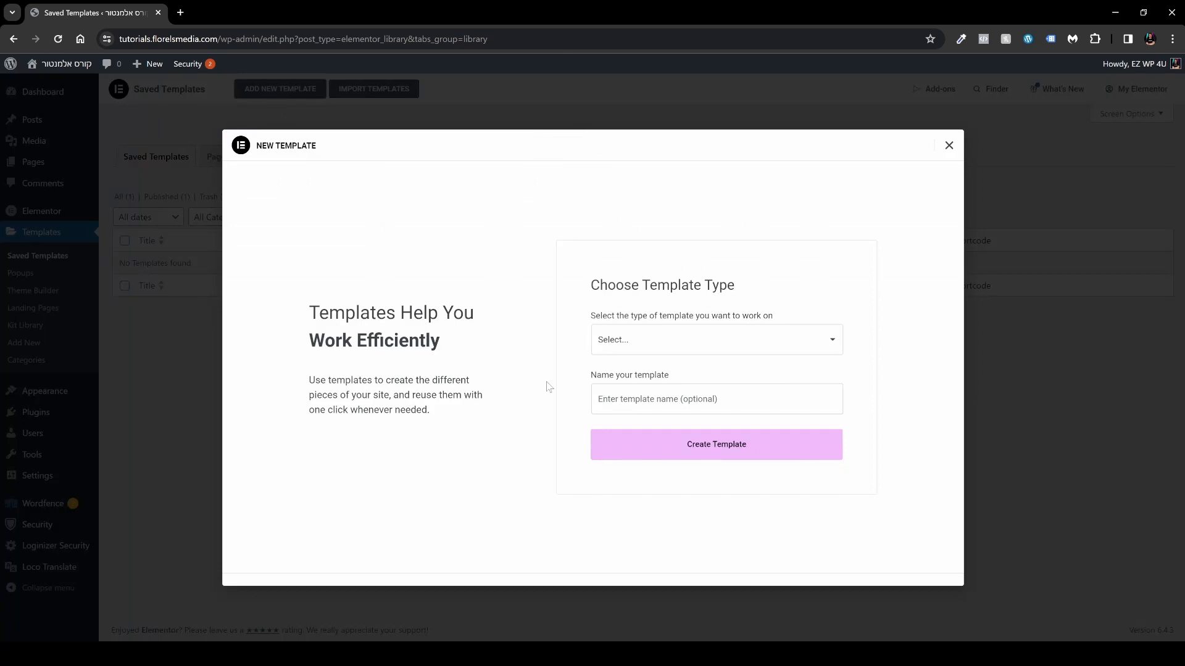
pyautogui.click(823, 347)
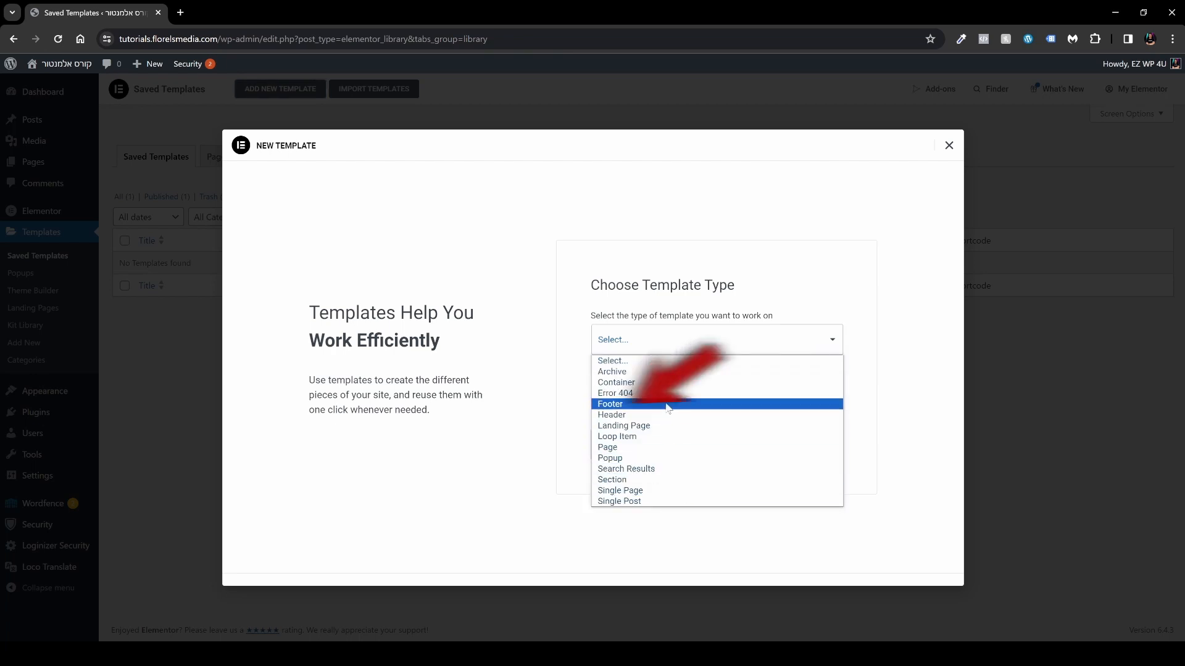
pyautogui.click(639, 404)
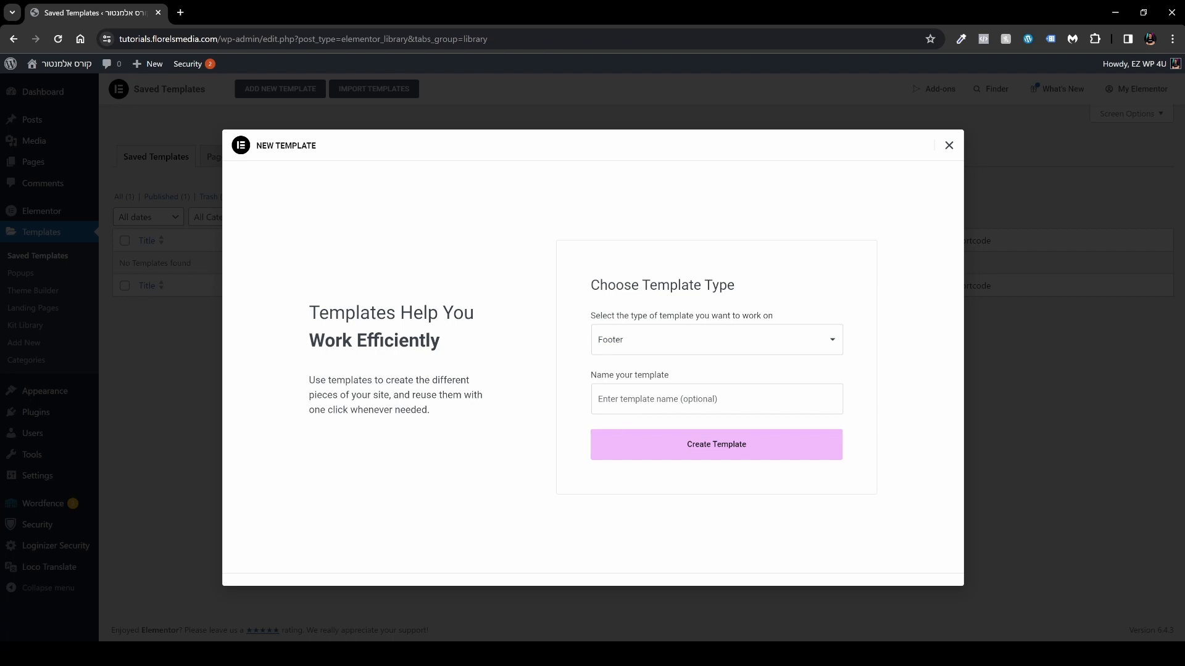
pyautogui.write('Main Footer')
pyautogui.click(697, 456)
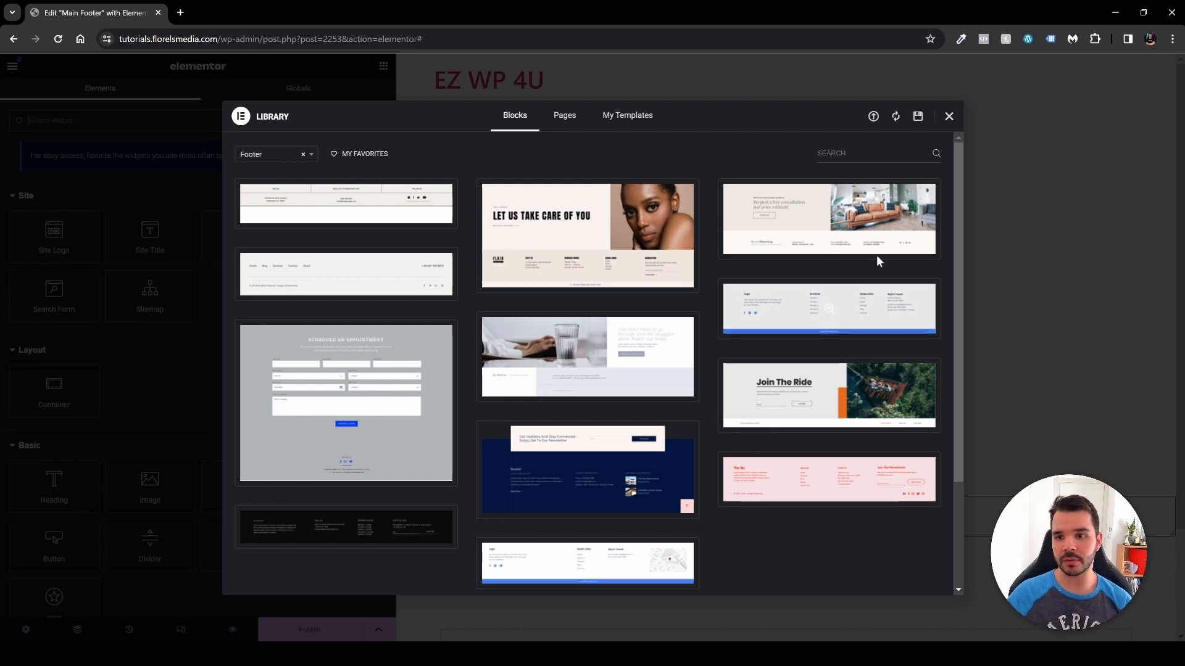
pyautogui.click(949, 116)
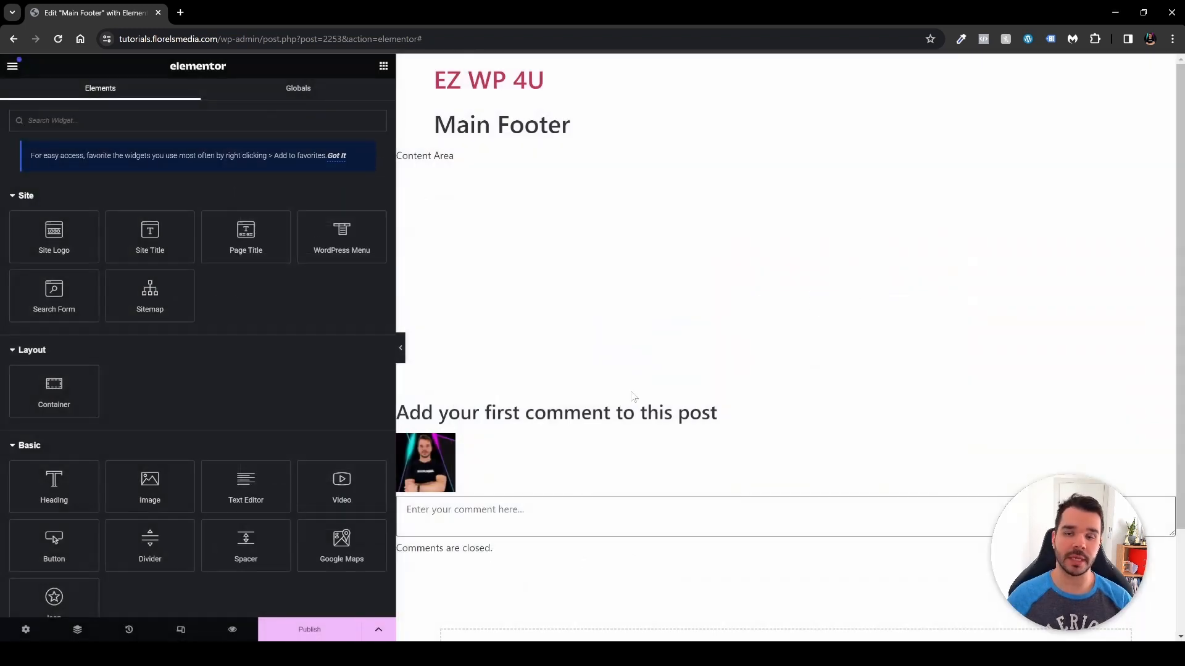
# Step: Add a container to the footer template and give it a classic black background, #000000
pyautogui.scroll(-2, 820, 321)
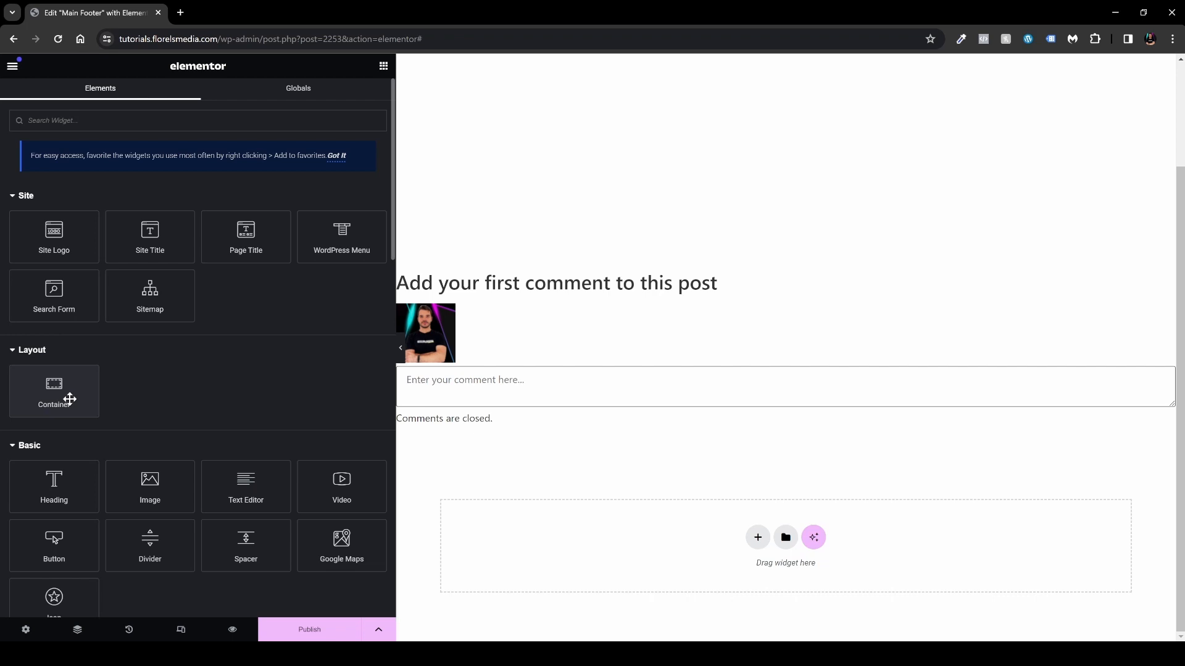
pyautogui.moveTo(70, 399); pyautogui.dragTo(543, 525)
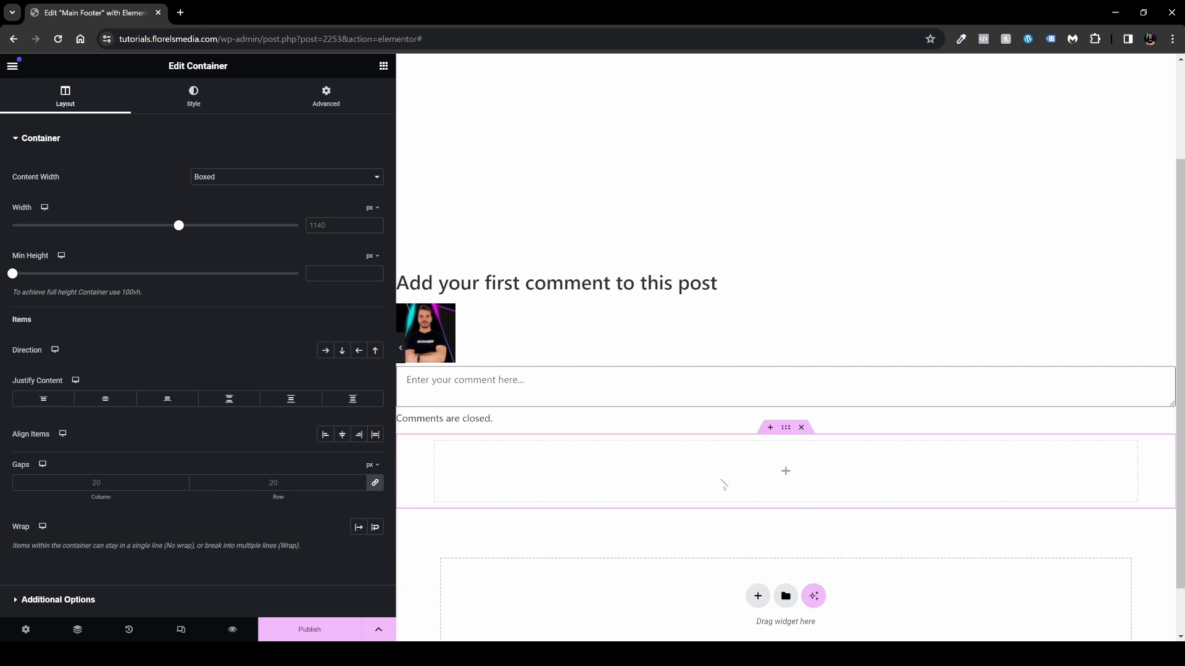
pyautogui.click(193, 99)
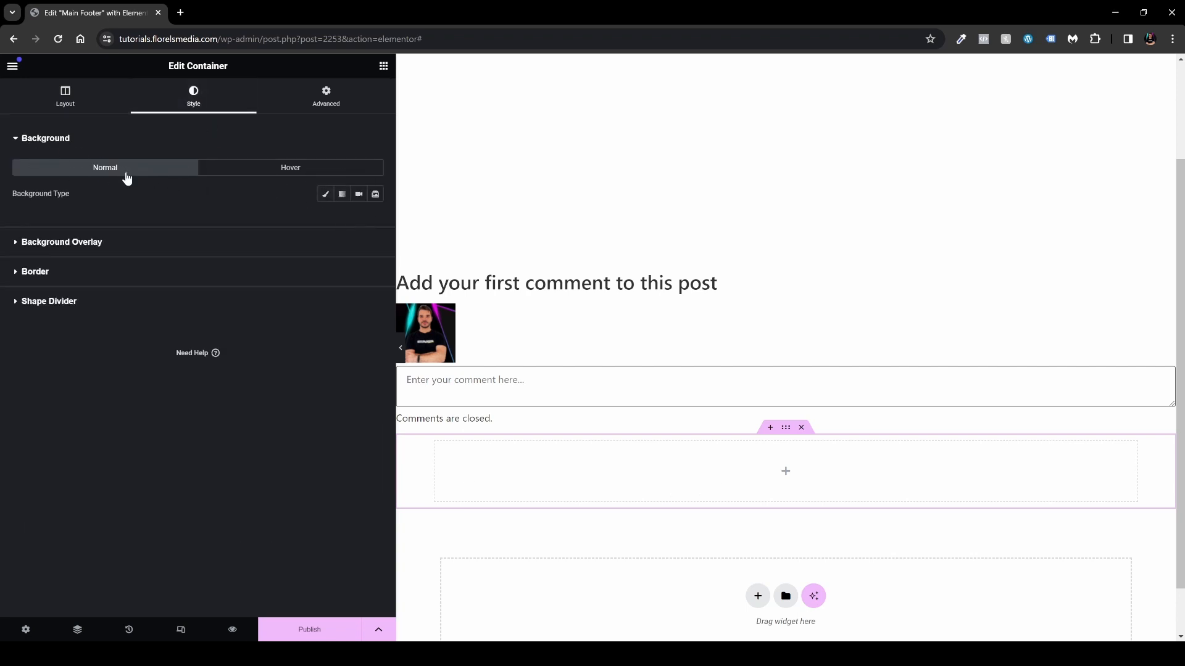
pyautogui.click(325, 194)
pyautogui.click(376, 220)
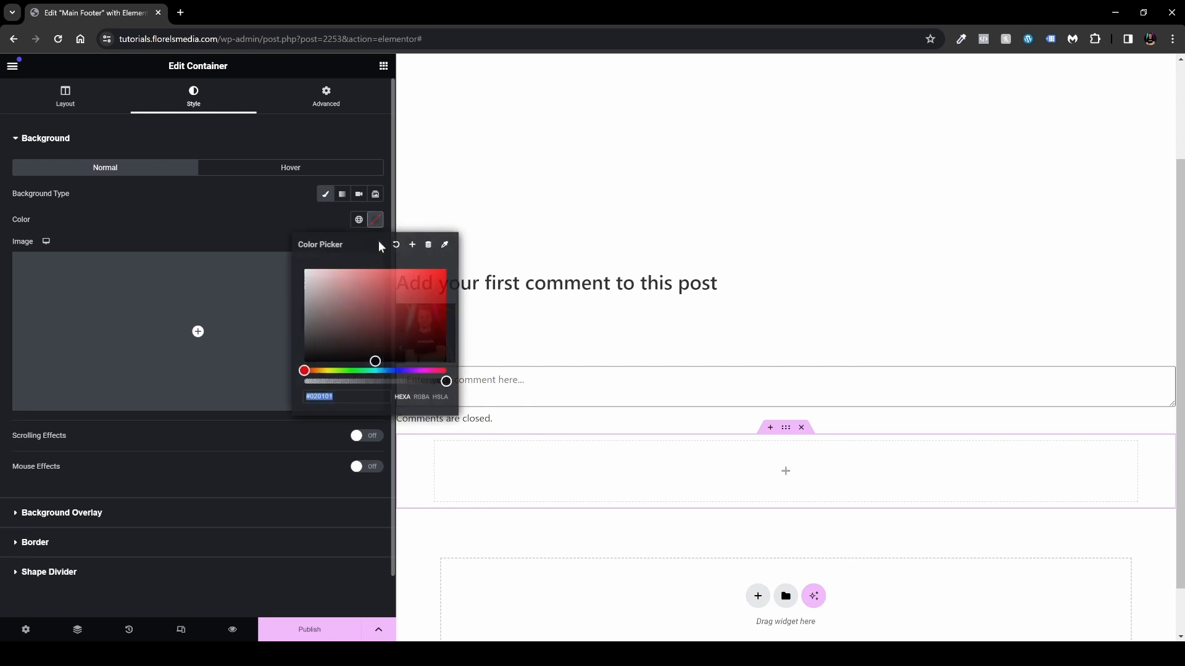
pyautogui.click(364, 361)
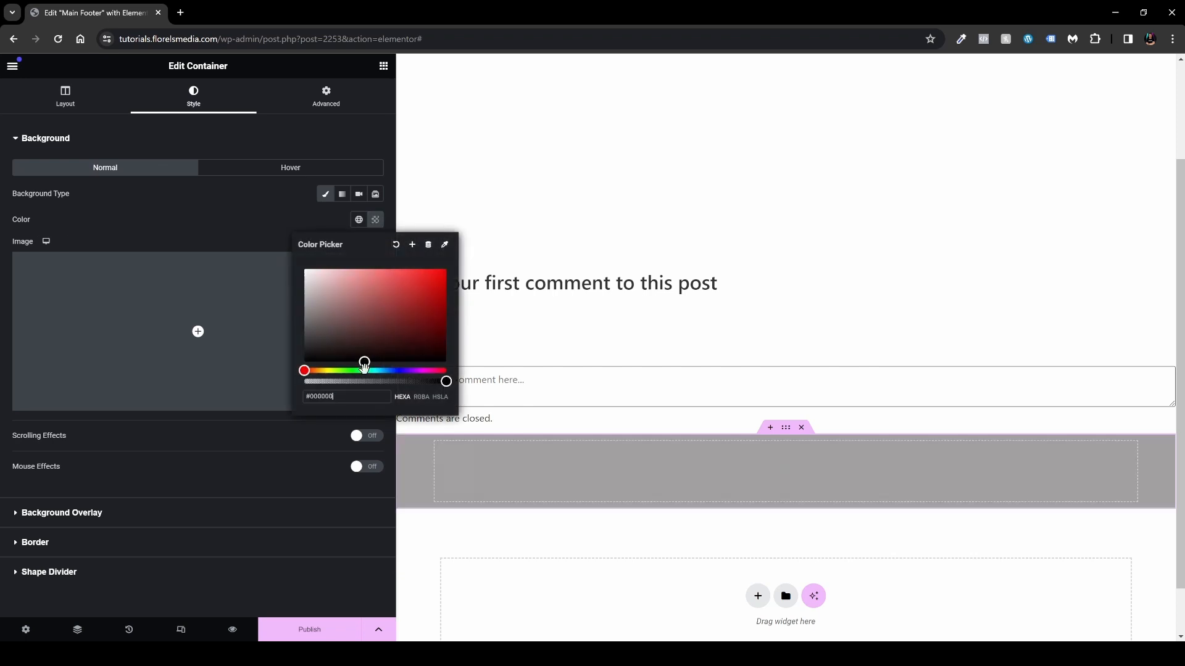
pyautogui.click(254, 439)
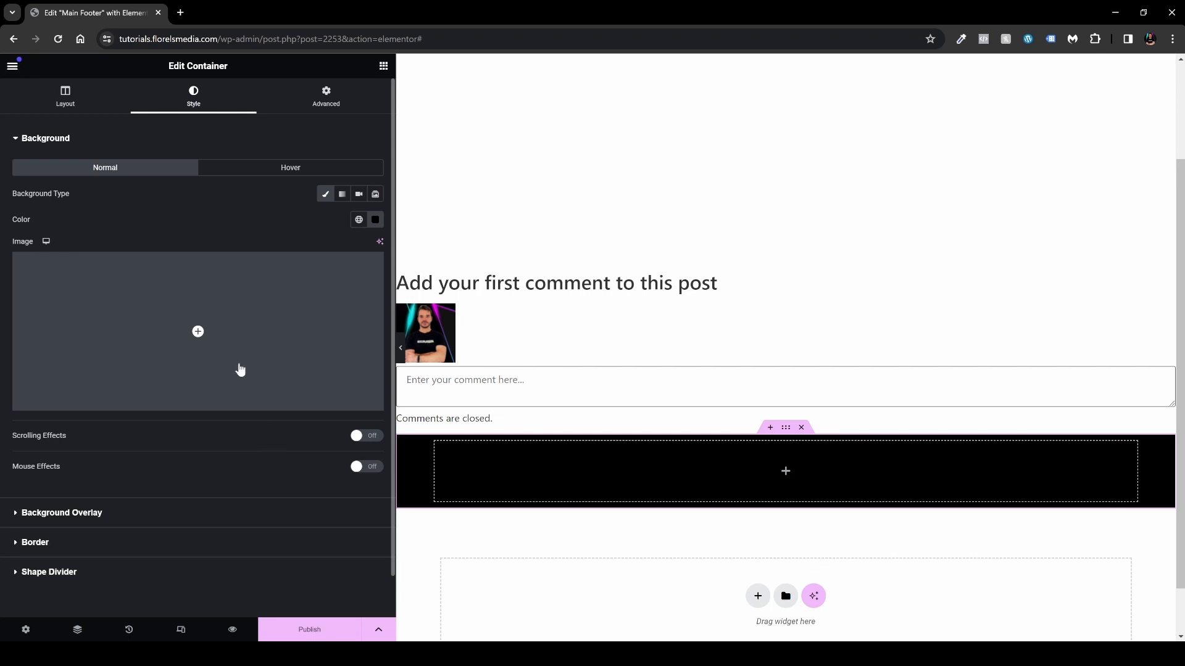
# Step: Set the black container's boxed content width to 1400 px
pyautogui.click(66, 99)
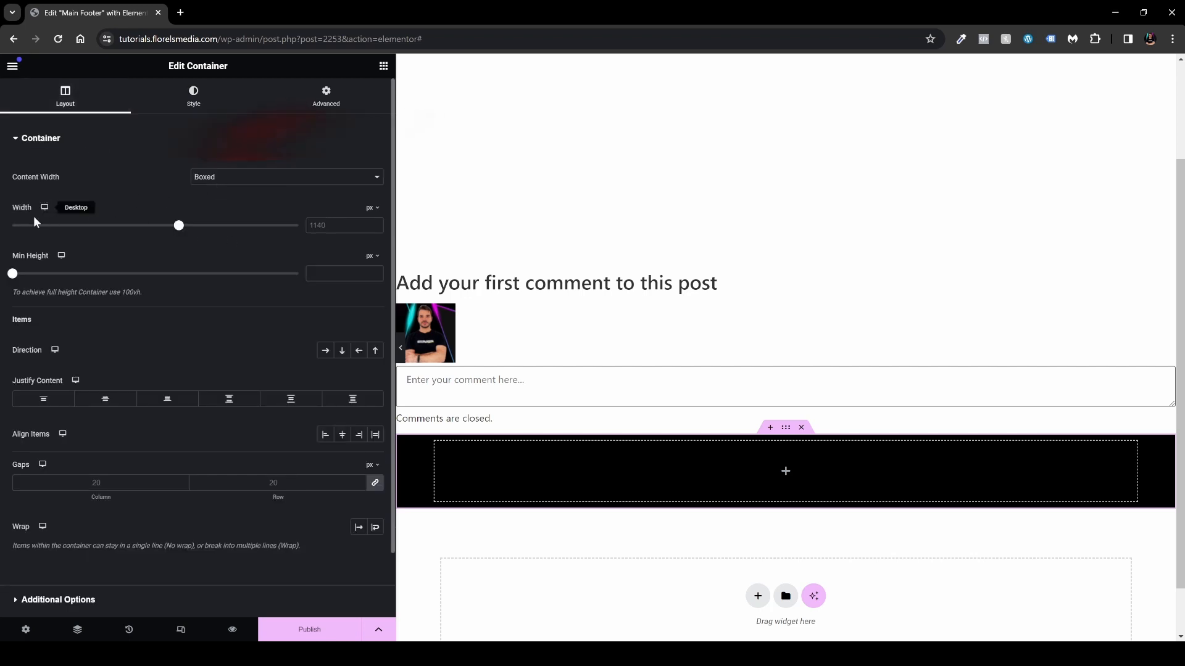
pyautogui.doubleClick(308, 226)
pyautogui.write('1400')
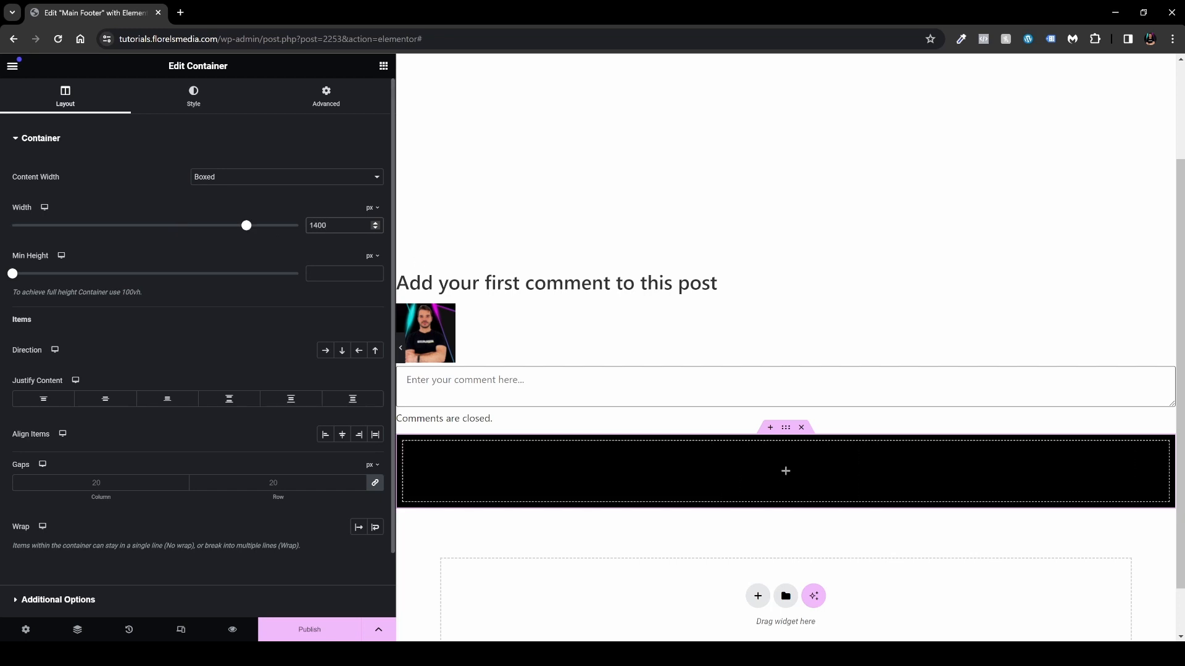
# Step: Nest a container inside the black container and duplicate it until there are four inner containers
pyautogui.click(785, 472)
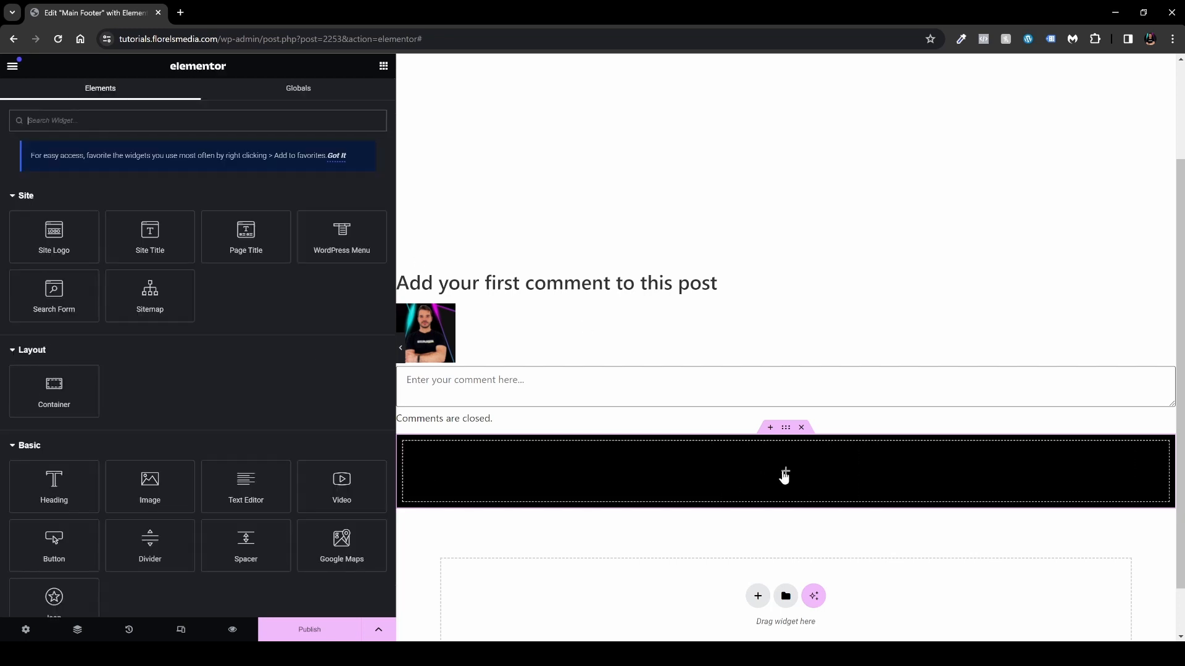
pyautogui.moveTo(58, 391); pyautogui.dragTo(687, 475)
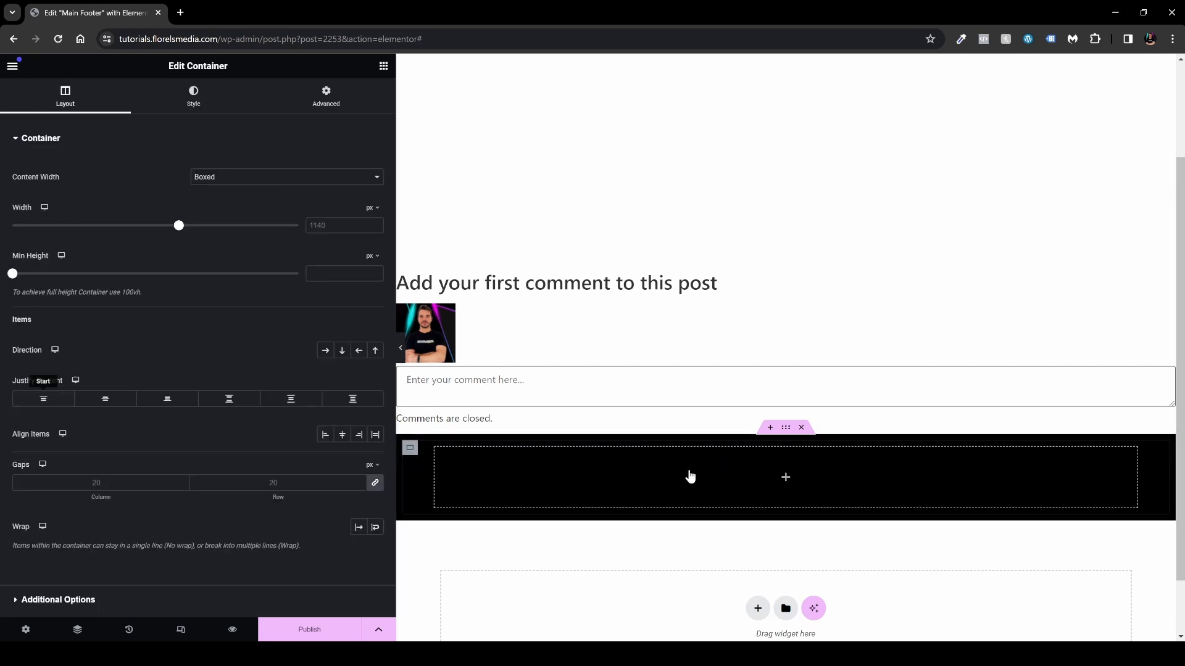
pyautogui.rightClick(412, 454)
pyautogui.click(494, 368)
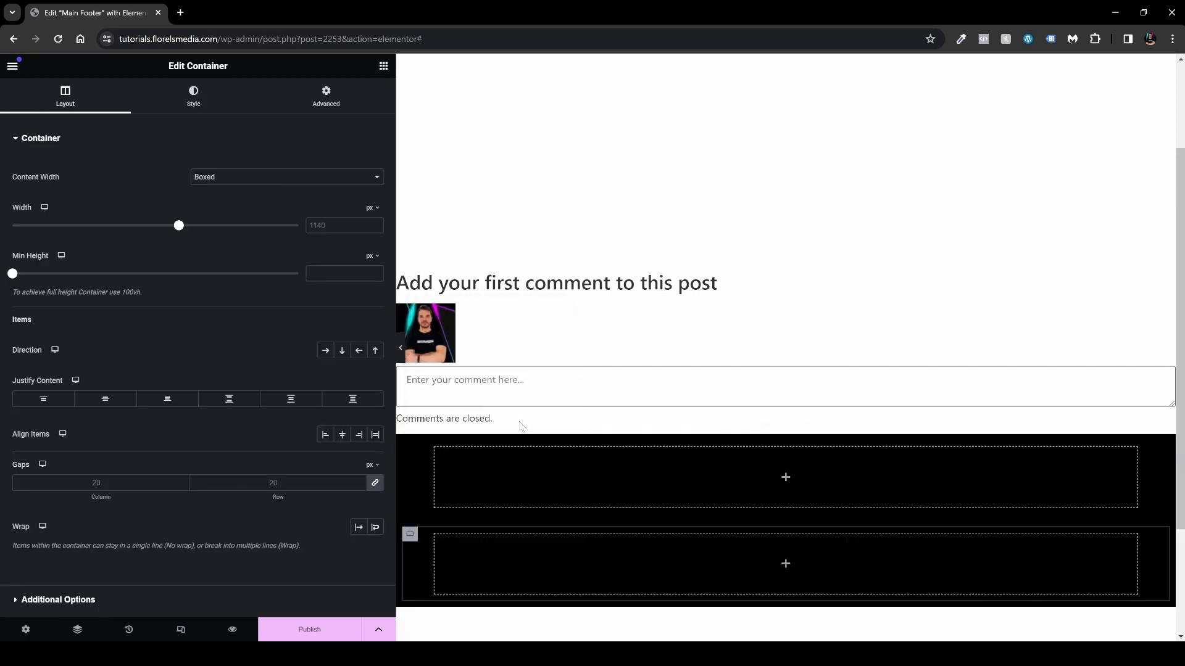
pyautogui.rightClick(409, 535)
pyautogui.click(476, 341)
pyautogui.rightClick(408, 438)
pyautogui.click(463, 343)
# Step: Arrange the outer container's items in a left-to-right row and justify them with even spacing
pyautogui.scroll(1, 787, 310)
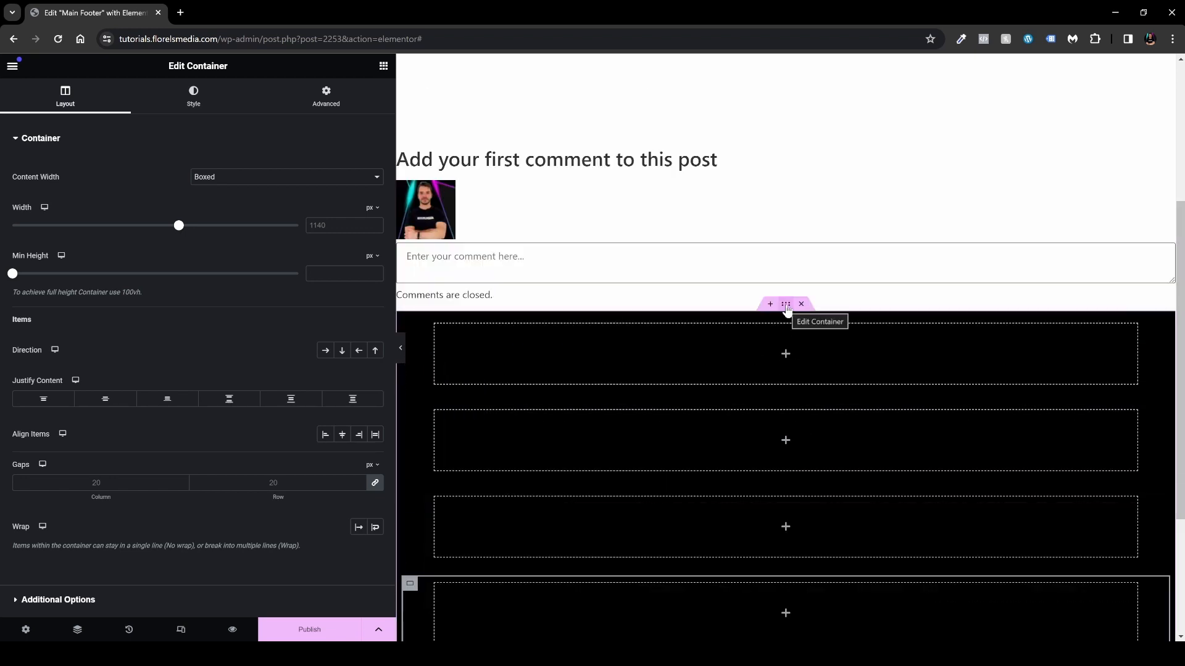
pyautogui.click(786, 306)
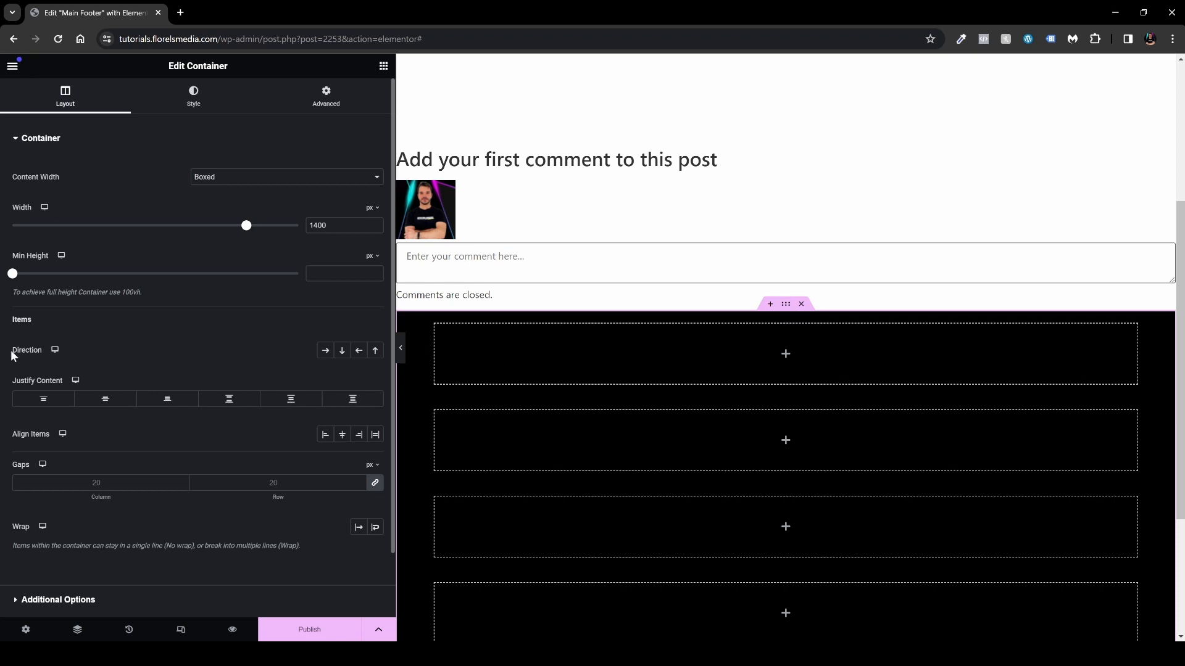
pyautogui.click(326, 352)
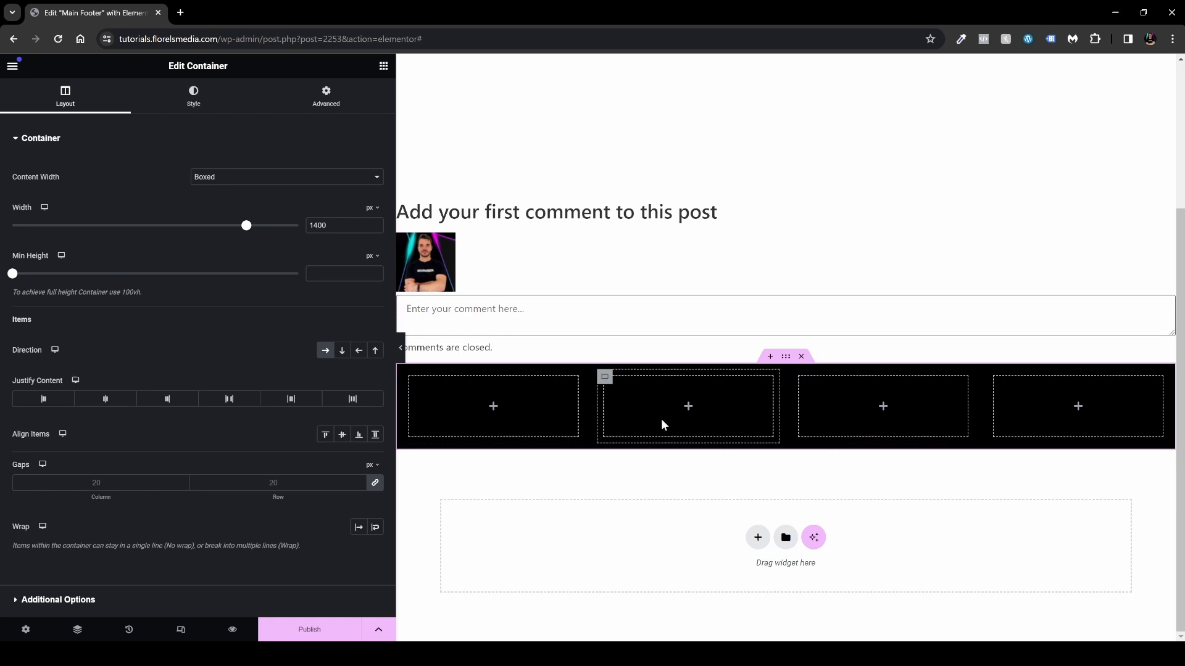
pyautogui.click(352, 402)
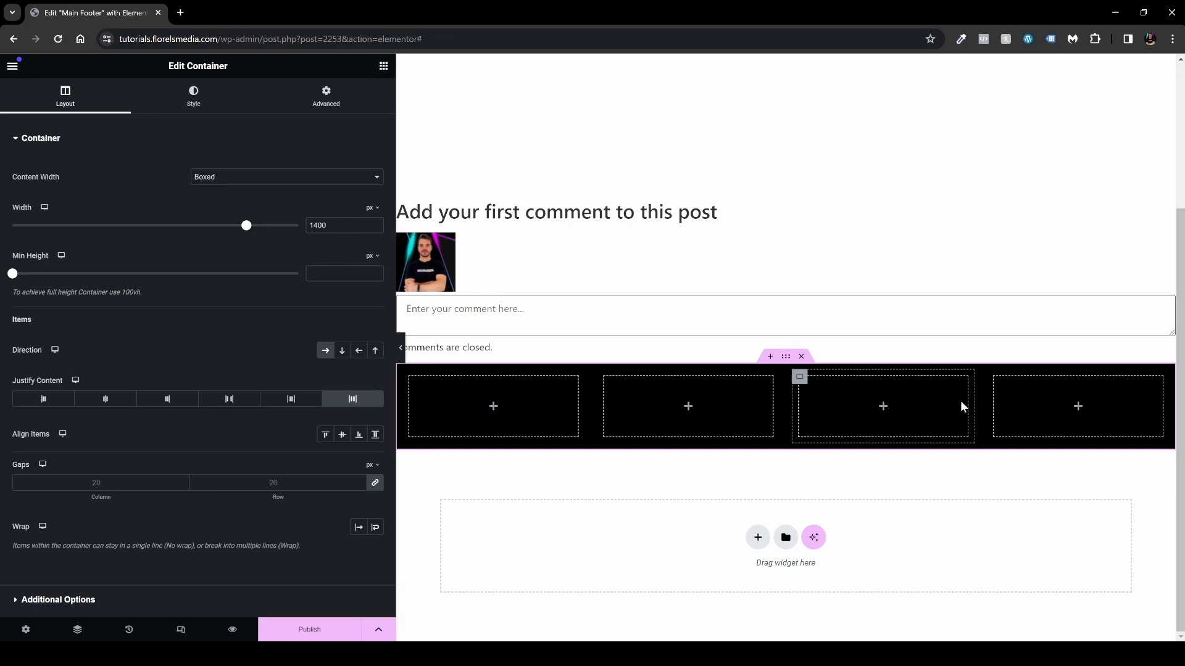
# Step: Add an Image widget to the fourth column with the Circle Photography logo at Full resolution
pyautogui.click(384, 65)
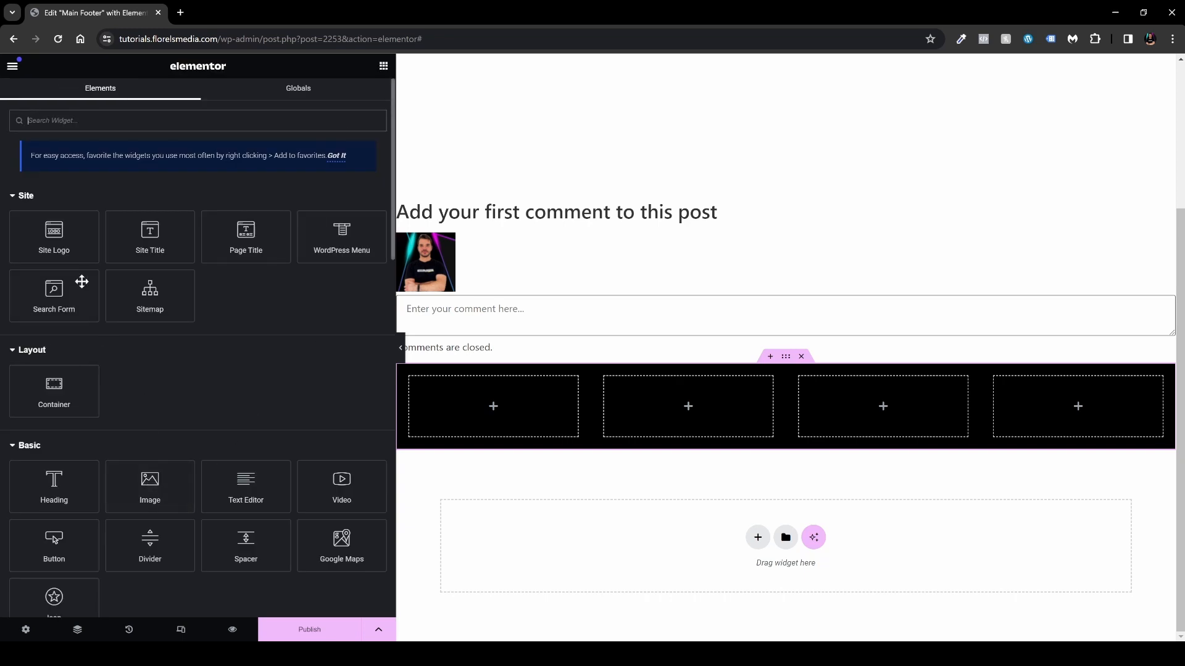
pyautogui.moveTo(157, 476); pyautogui.dragTo(1049, 410)
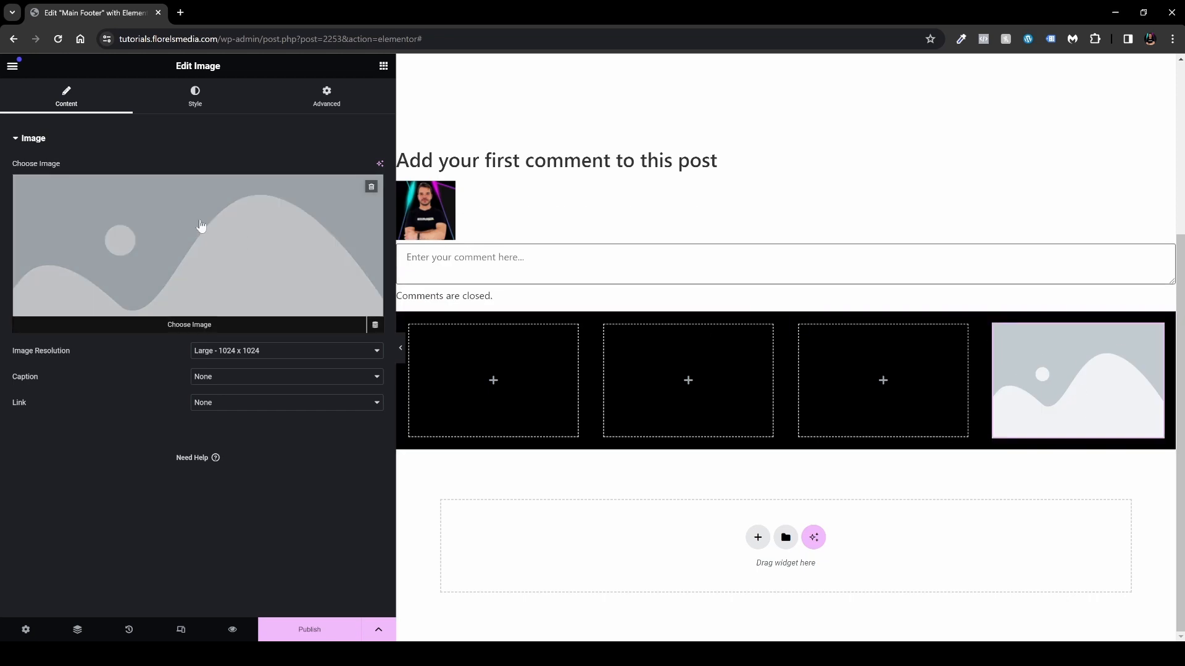
pyautogui.click(227, 352)
pyautogui.click(237, 419)
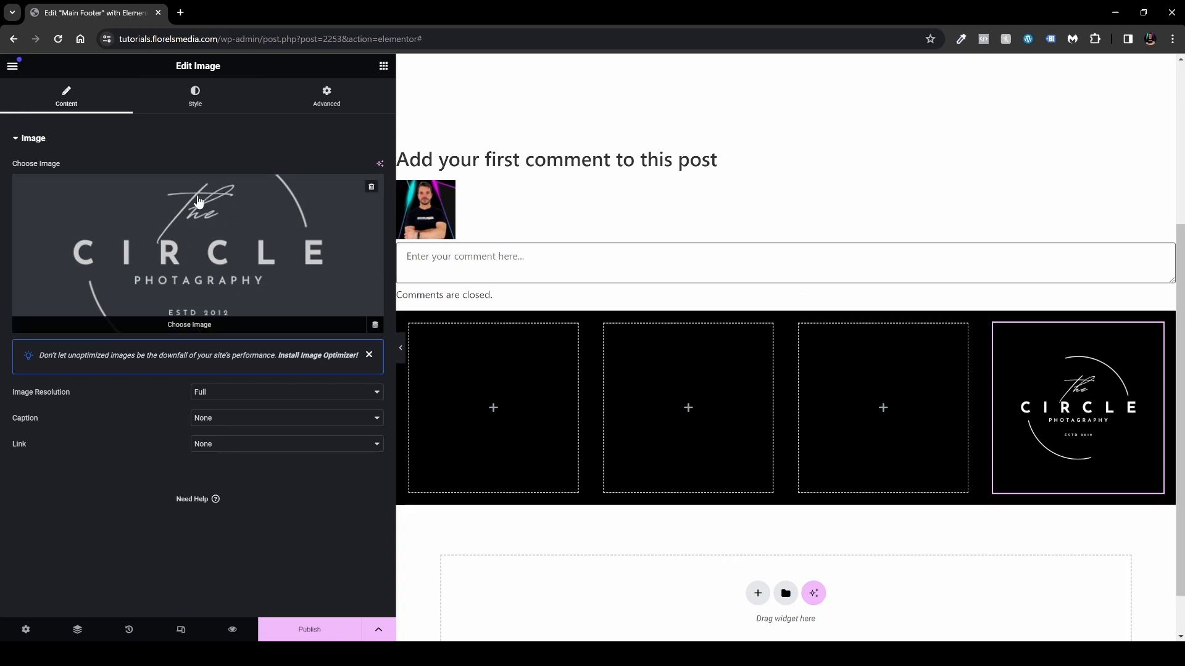
# Step: Set the logo image's max width to 100% and its width to 50%
pyautogui.click(191, 111)
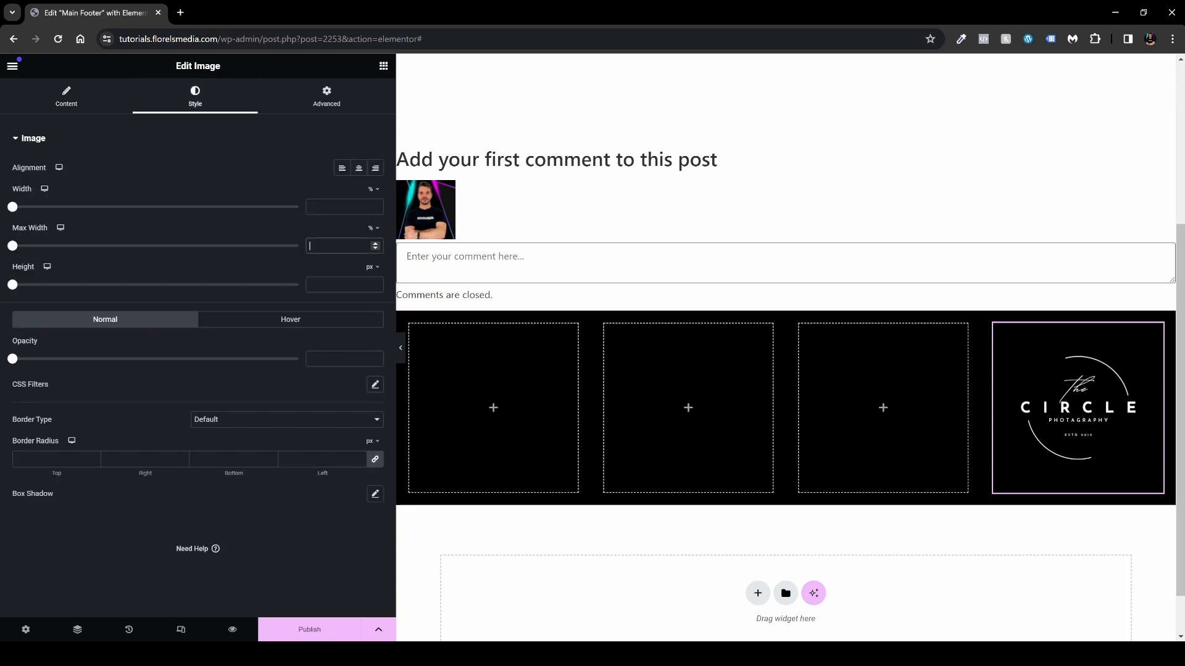
pyautogui.click(309, 246)
pyautogui.write('100')
pyautogui.click(336, 206)
pyautogui.write('50')
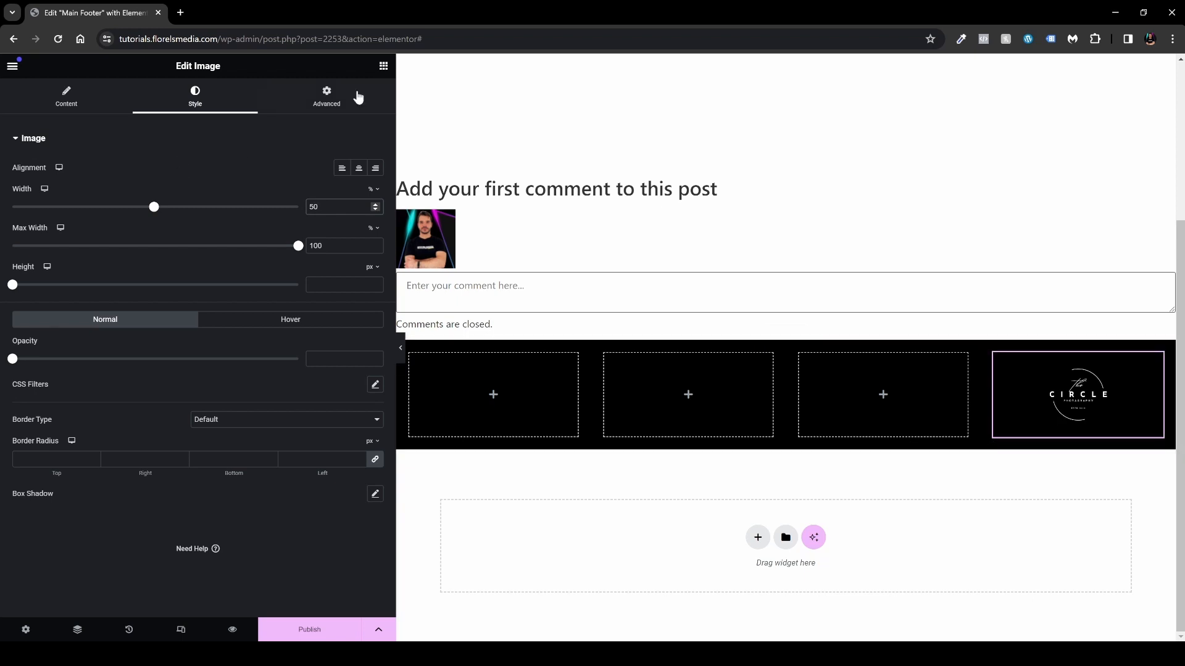
# Step: Add a Social Icons widget below the logo in the fourth column and set its shape to Circle
pyautogui.click(383, 66)
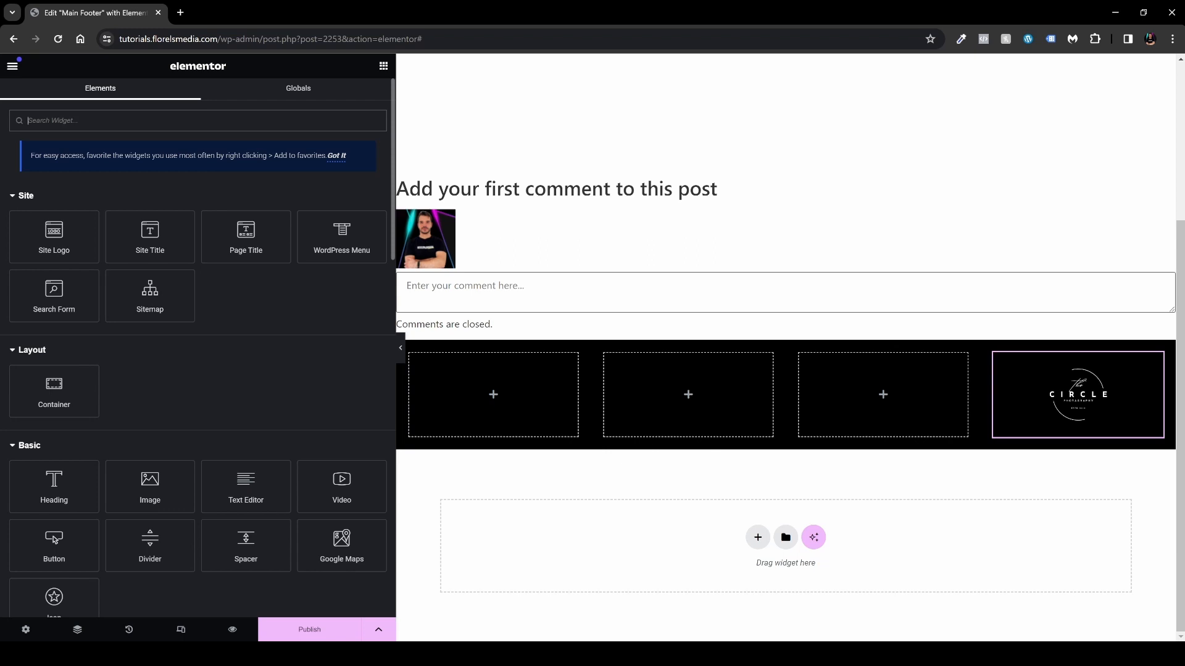
pyautogui.write('s')
pyautogui.write('ia')
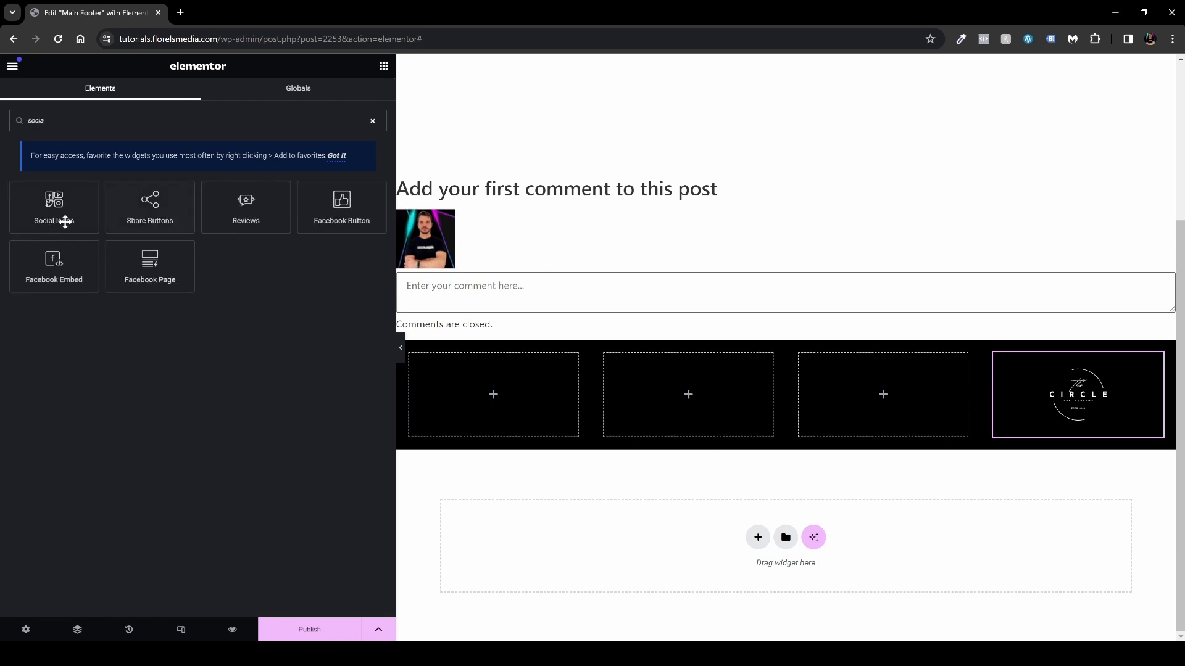
pyautogui.moveTo(58, 221); pyautogui.dragTo(1087, 372)
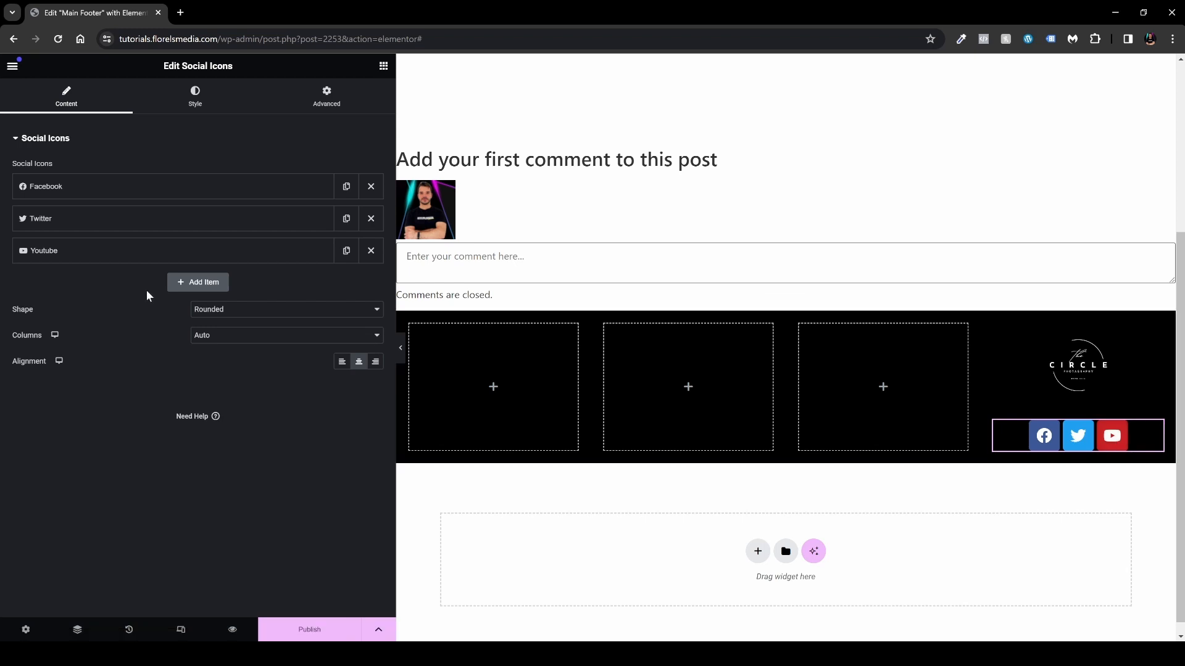
pyautogui.click(222, 310)
pyautogui.click(219, 341)
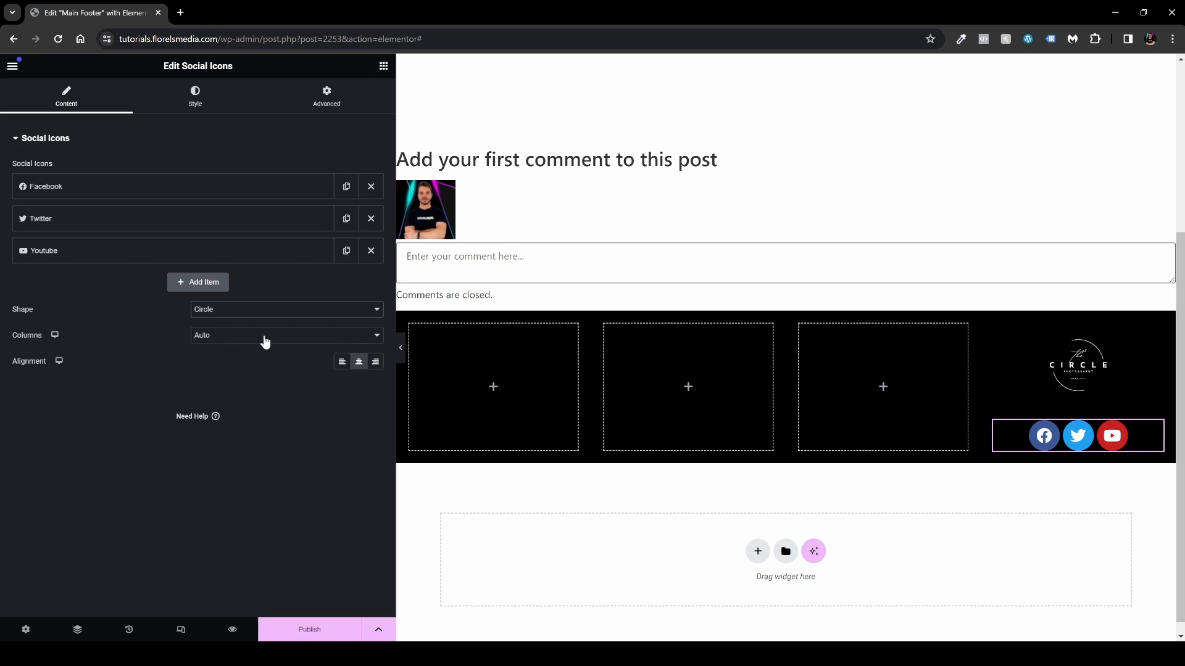
# Step: Switch the social icons to custom colors and set their primary color to black, #000000
pyautogui.click(195, 100)
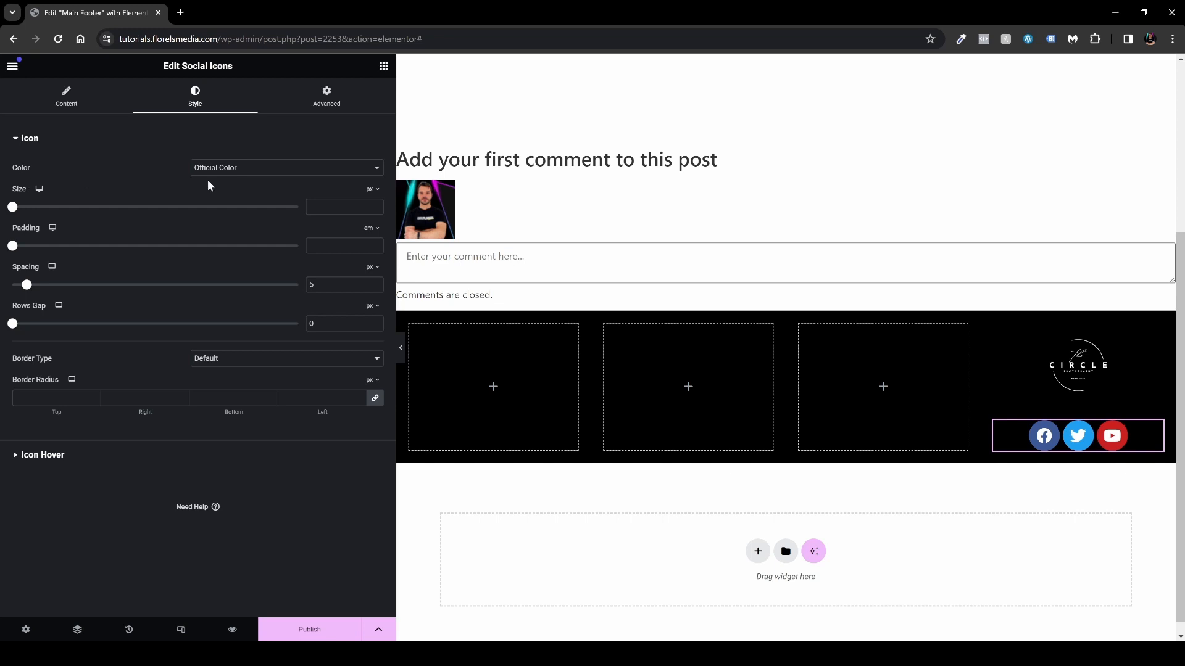
pyautogui.click(258, 176)
pyautogui.click(262, 190)
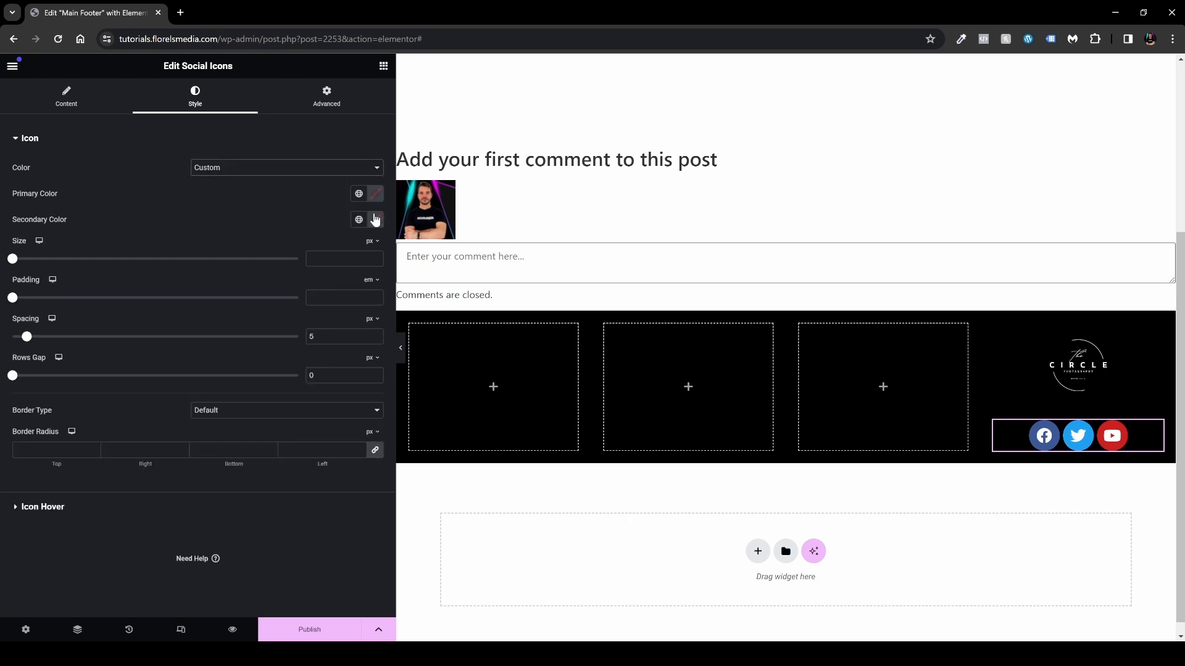
pyautogui.click(375, 195)
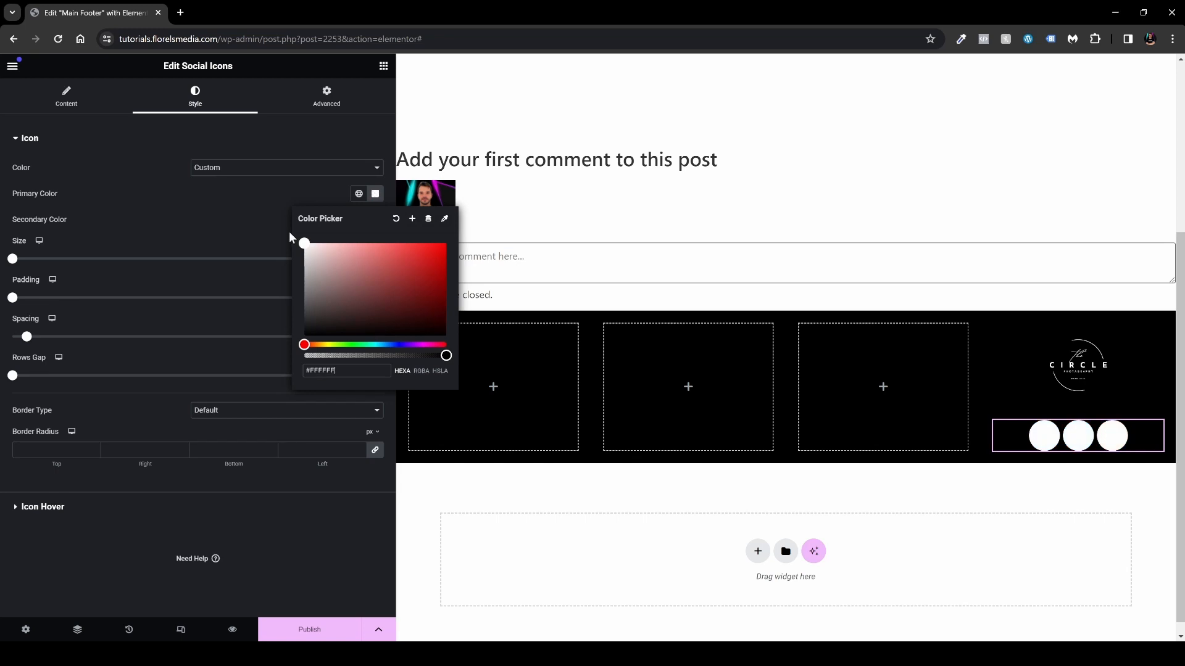
pyautogui.moveTo(304, 244); pyautogui.dragTo(323, 336)
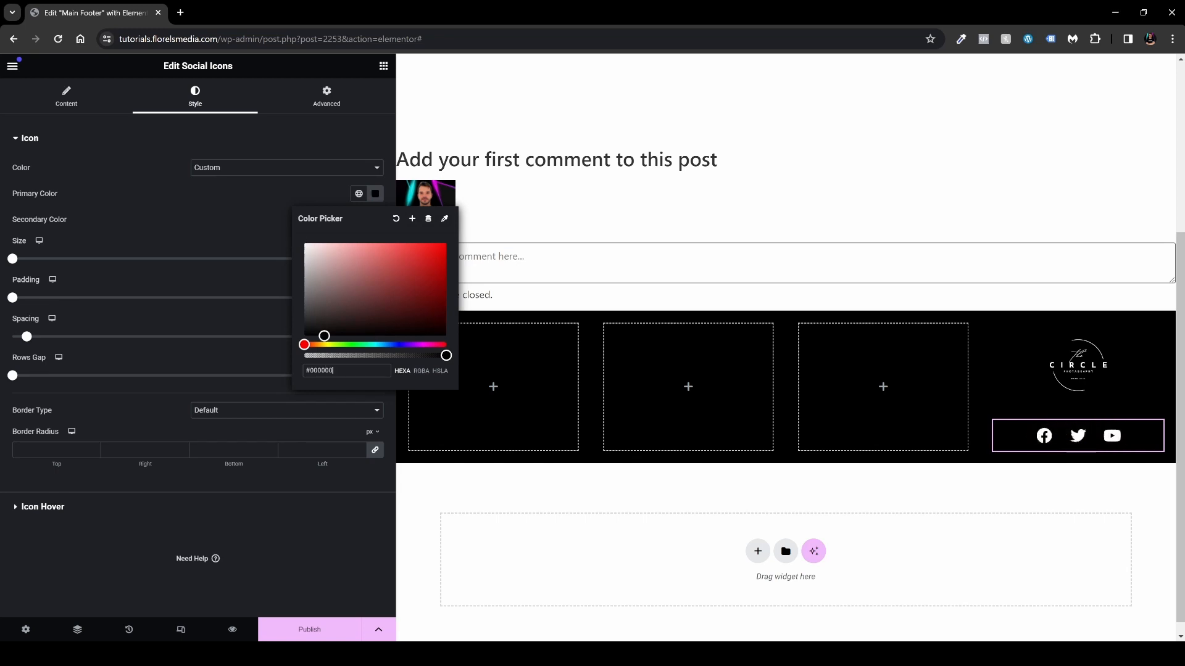
# Step: Set the social icons' secondary color to white
pyautogui.click(231, 206)
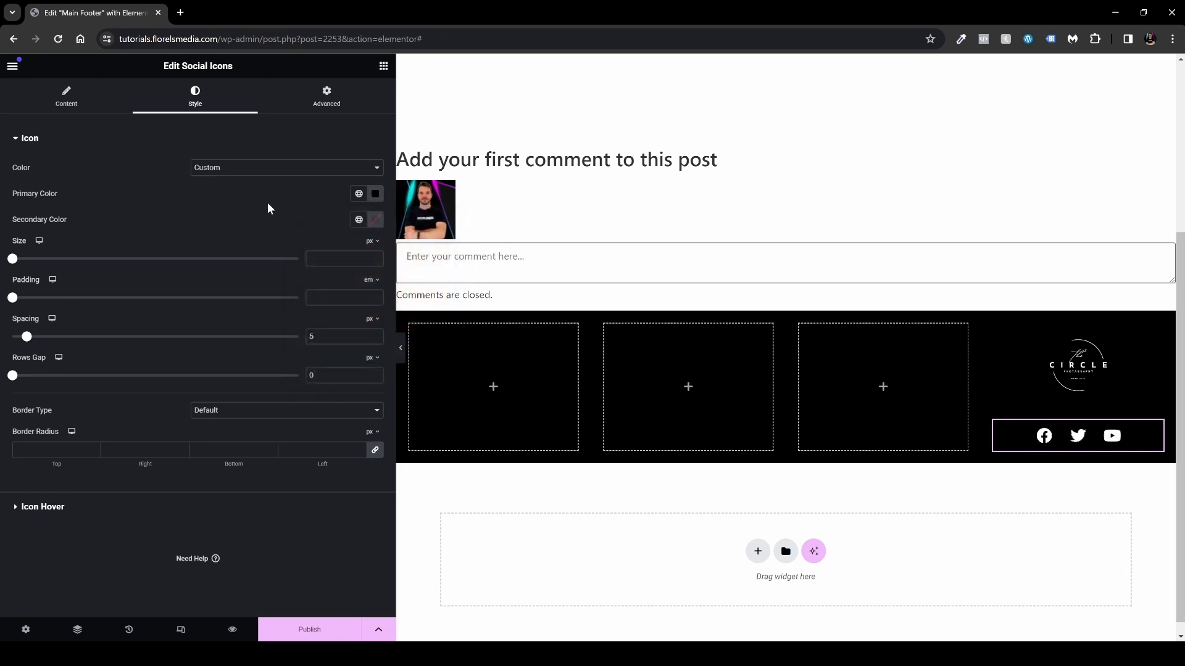
pyautogui.click(377, 221)
pyautogui.click(355, 362)
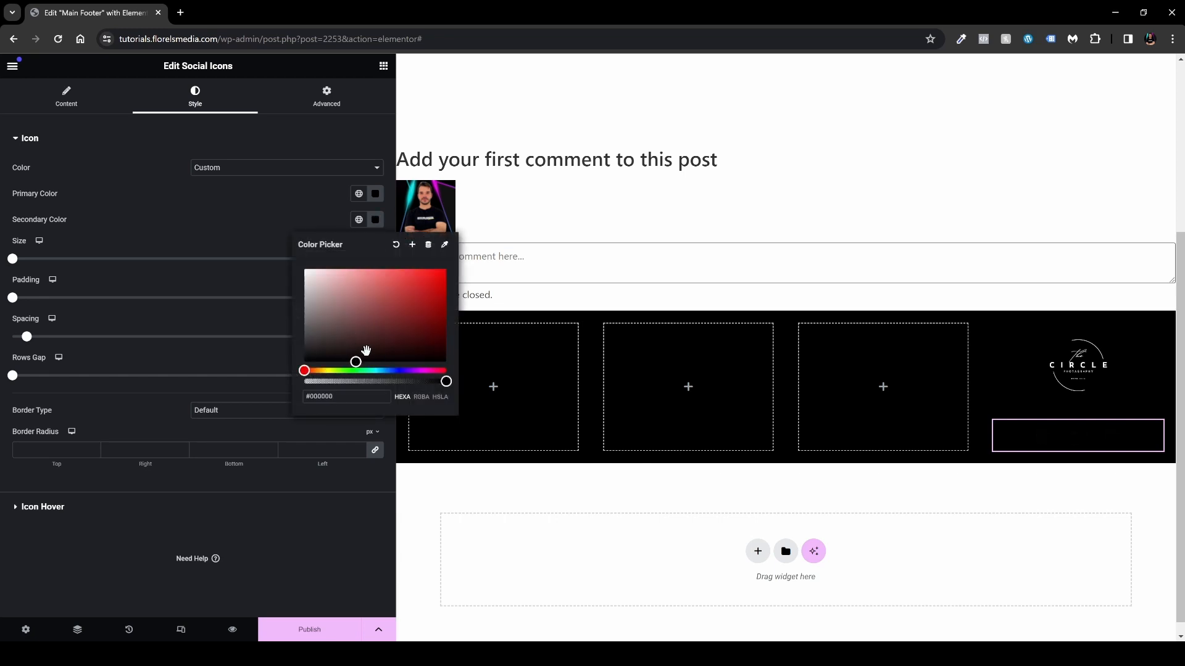
pyautogui.moveTo(355, 362); pyautogui.dragTo(327, 267)
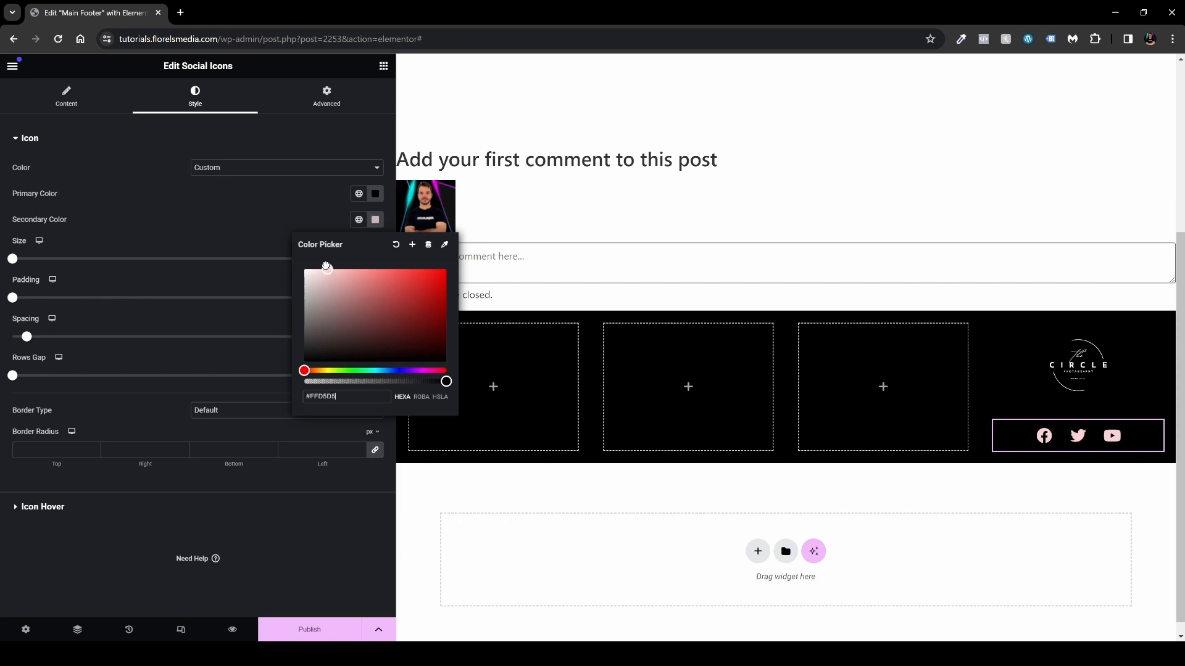
pyautogui.click(249, 201)
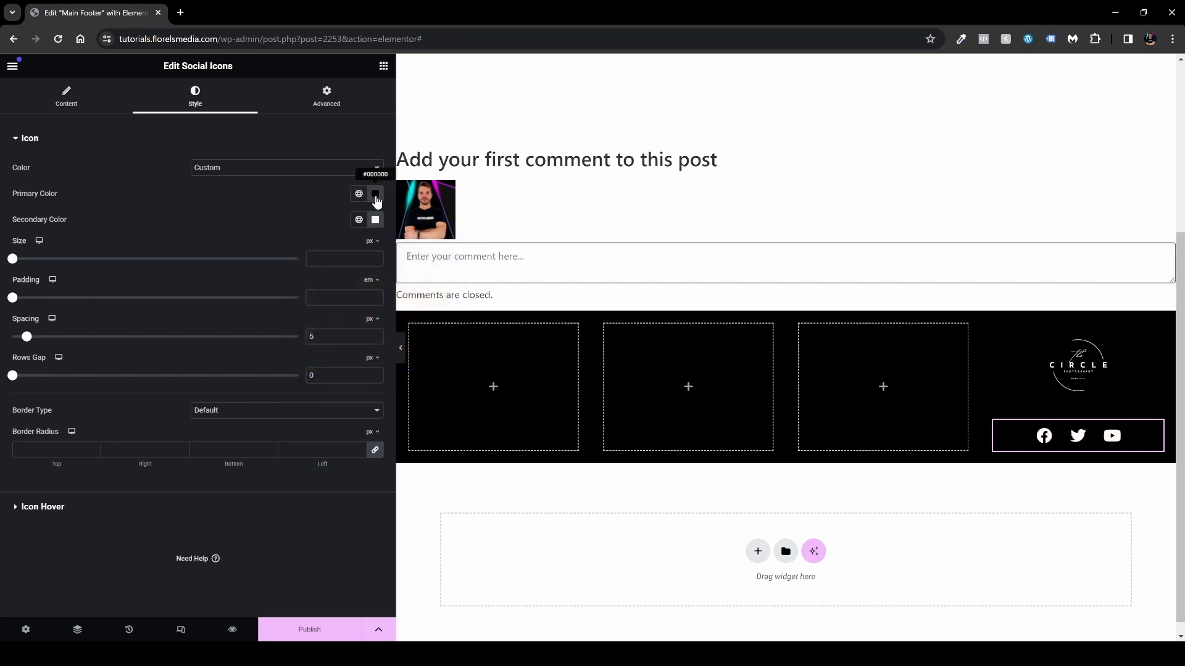
# Step: Change the social icons' primary color to white and their secondary color to black
pyautogui.click(376, 201)
pyautogui.moveTo(320, 280); pyautogui.dragTo(293, 241)
pyautogui.click(259, 201)
pyautogui.click(375, 221)
pyautogui.moveTo(338, 318); pyautogui.dragTo(336, 365)
pyautogui.click(240, 208)
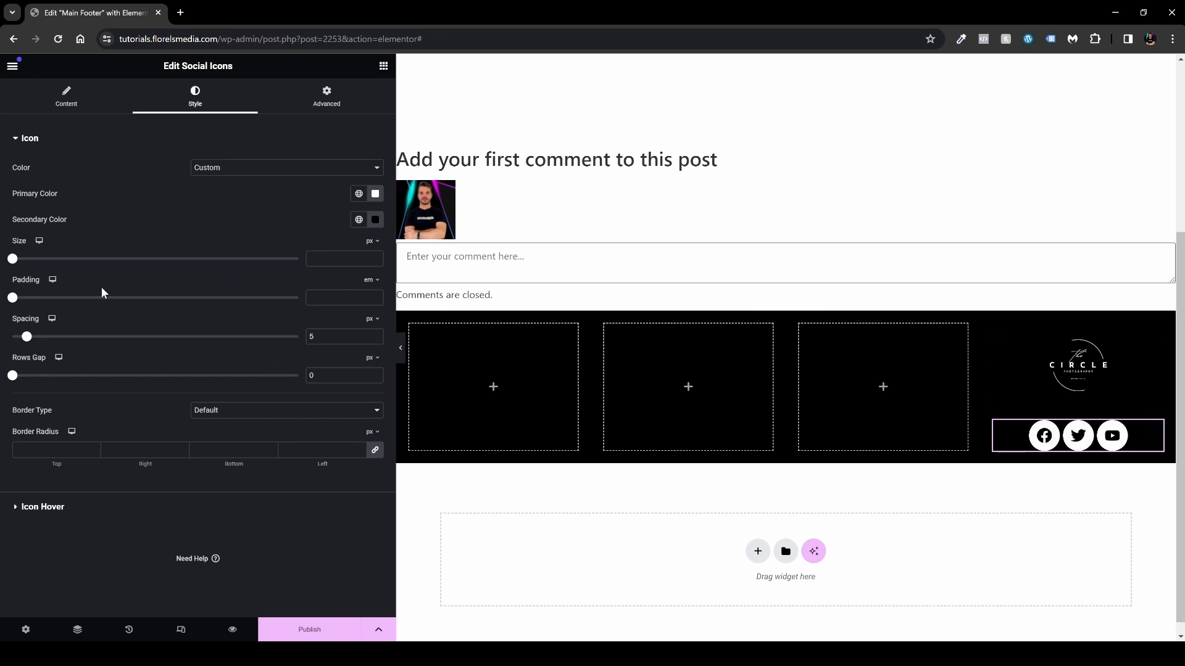
# Step: Set the social icons' padding to 0.3 em, spacing to 18 px and size to 19 px
pyautogui.moveTo(12, 298); pyautogui.dragTo(32, 305)
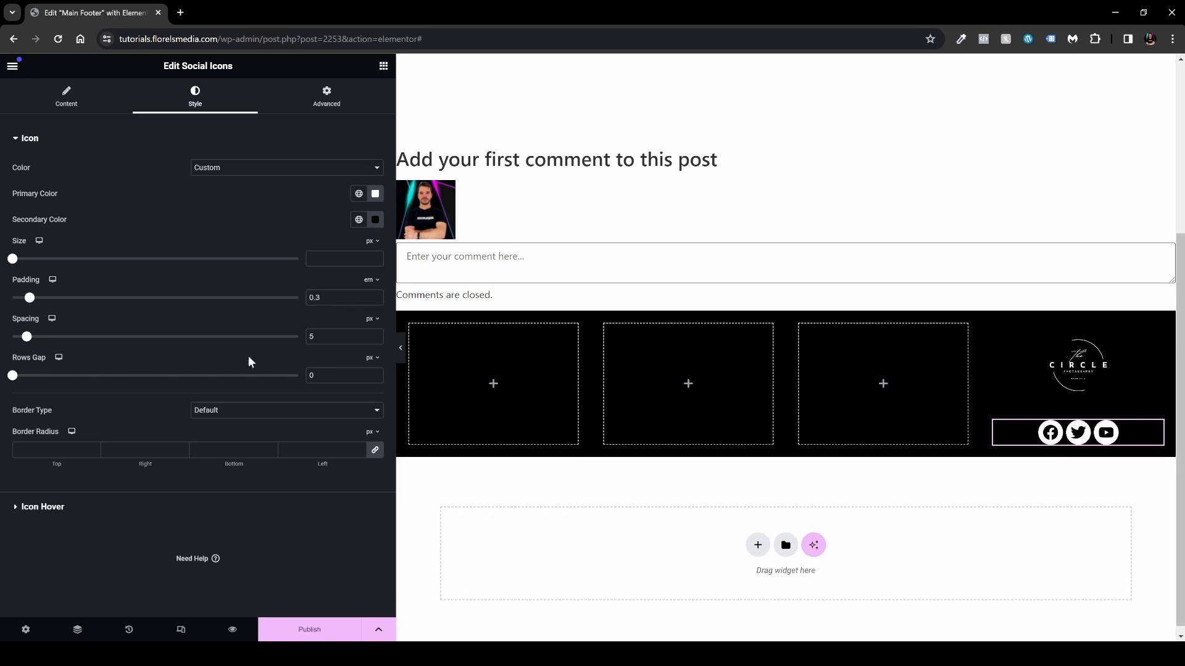
pyautogui.moveTo(30, 337); pyautogui.dragTo(65, 339)
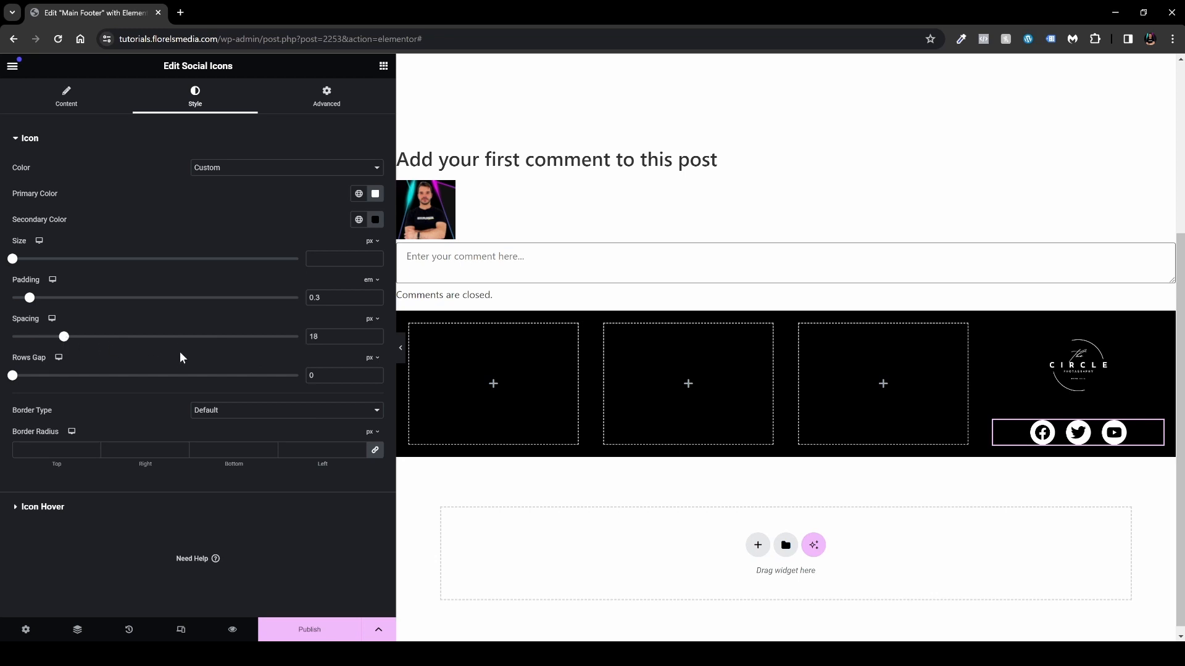
pyautogui.moveTo(12, 259); pyautogui.dragTo(25, 262)
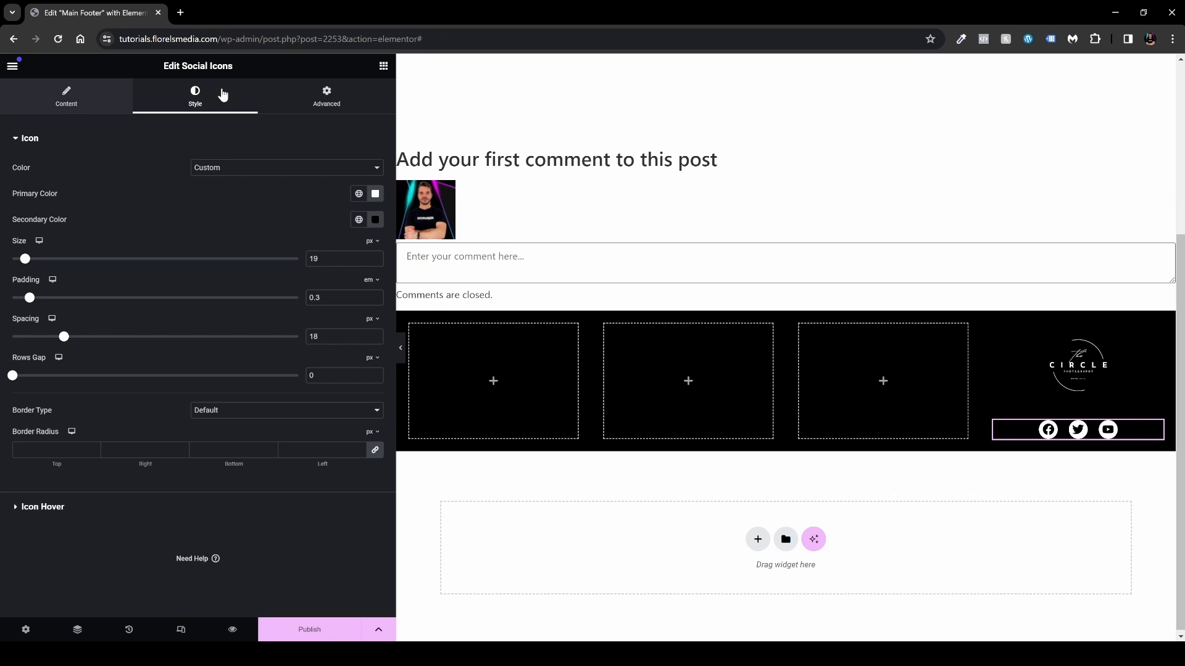
# Step: Add a Text Editor widget between the logo and the social icons and set its text color to white
pyautogui.click(383, 66)
pyautogui.moveTo(246, 487); pyautogui.dragTo(1052, 371)
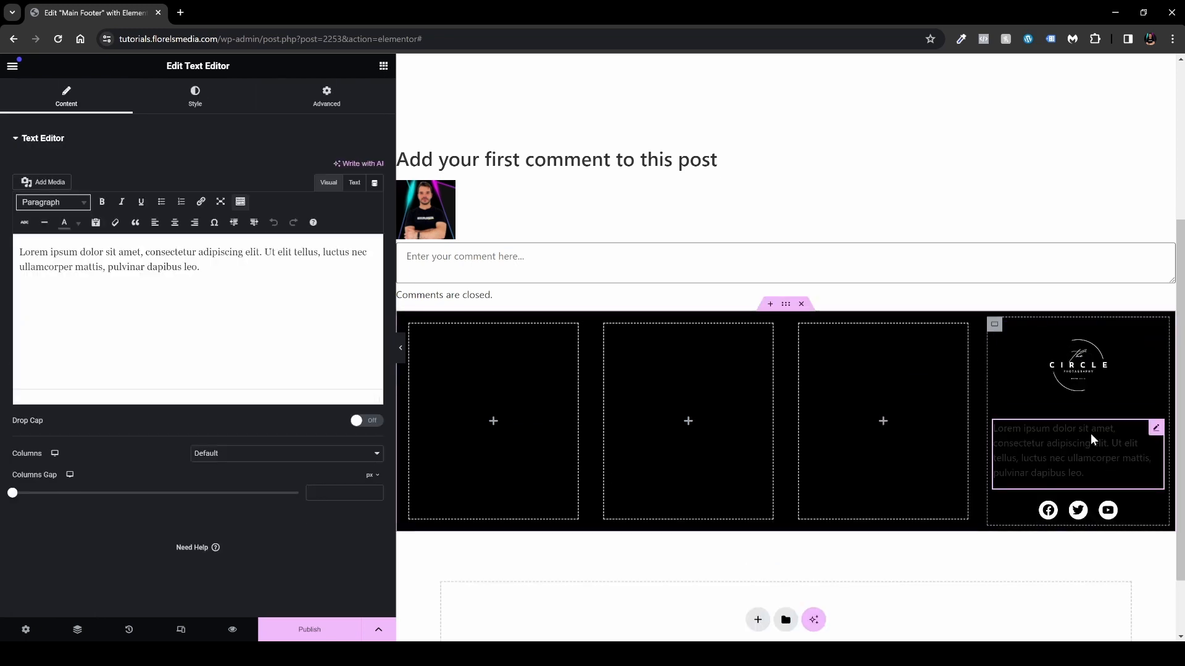
pyautogui.click(193, 106)
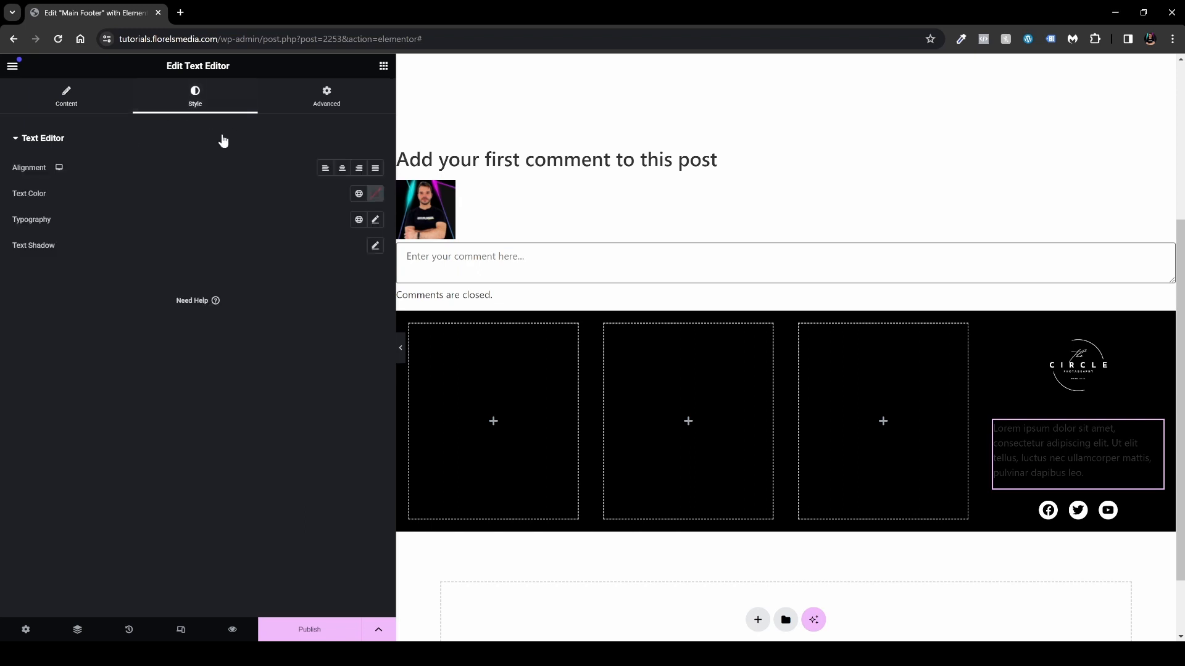
pyautogui.click(375, 195)
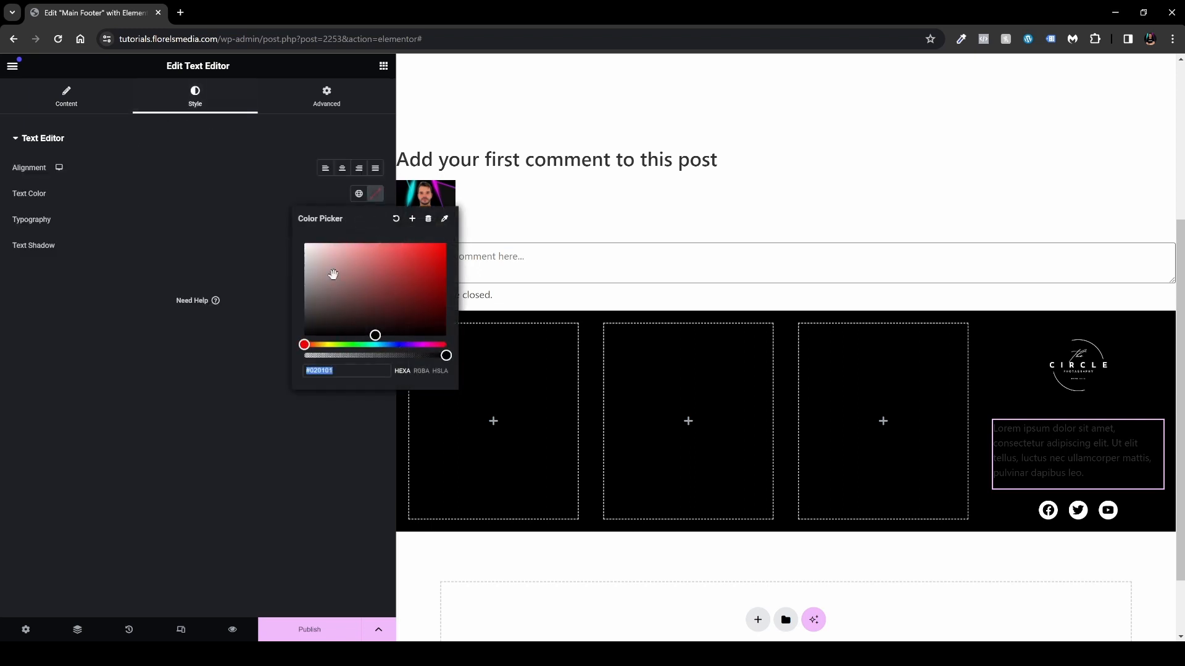
pyautogui.moveTo(334, 274); pyautogui.dragTo(285, 237)
pyautogui.click(283, 233)
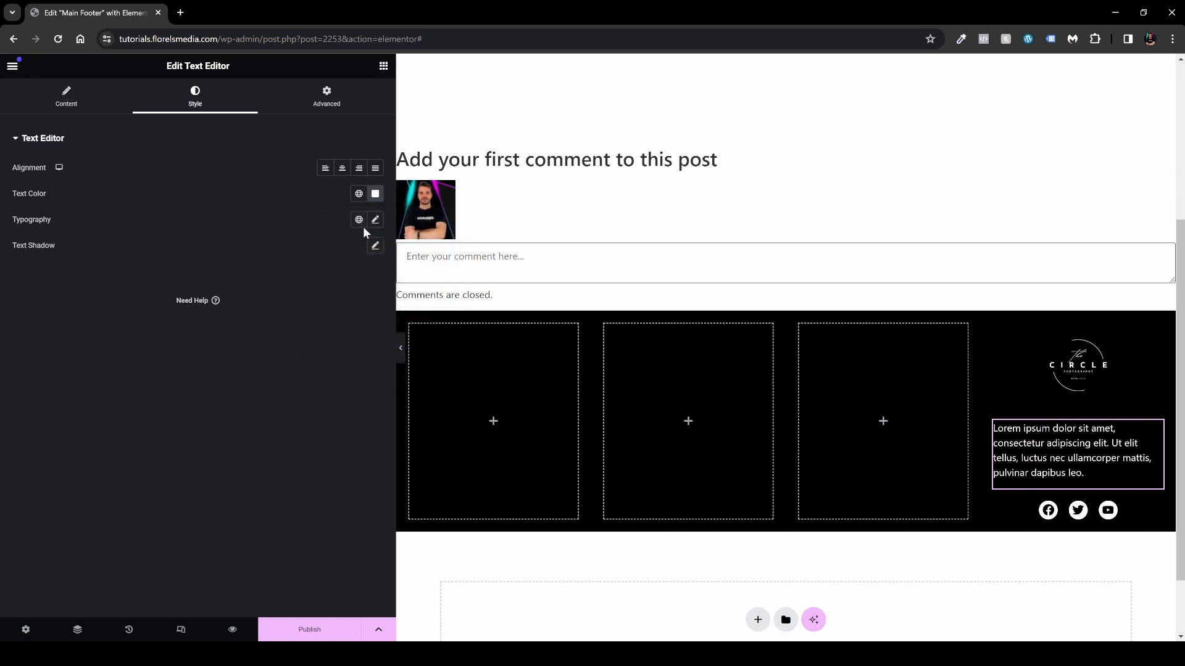
# Step: Set the footer paragraph's font family to Assistant and its size to 16 px
pyautogui.click(375, 220)
pyautogui.click(277, 280)
pyautogui.write('ass')
pyautogui.press('Return')
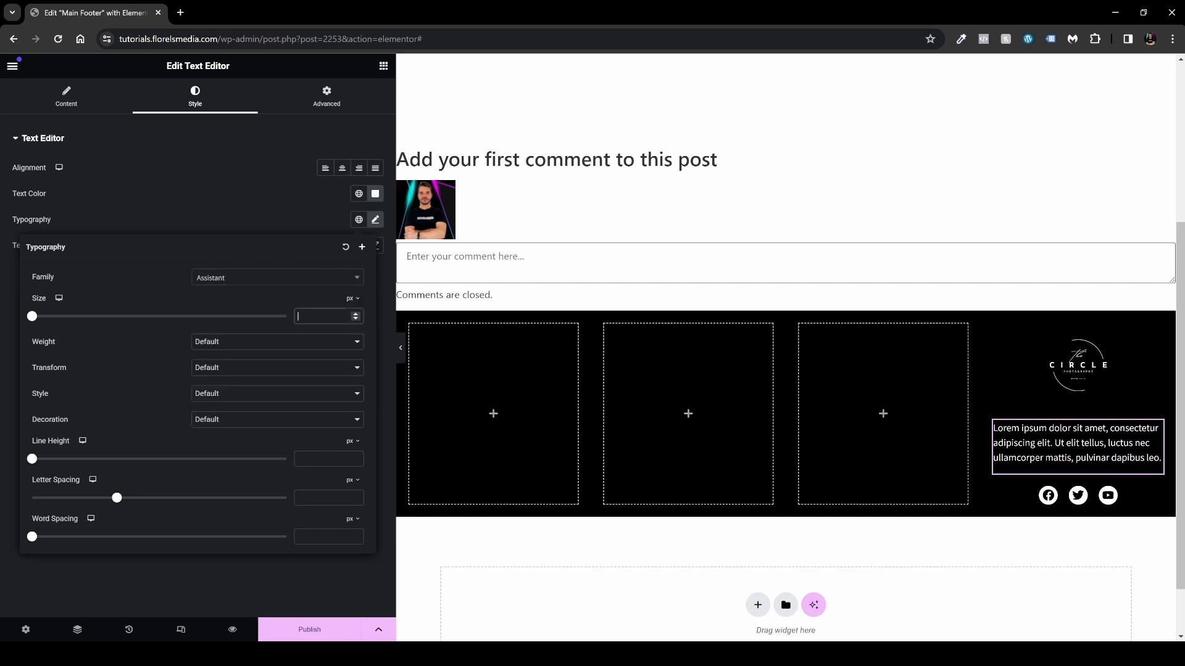
pyautogui.write('18')
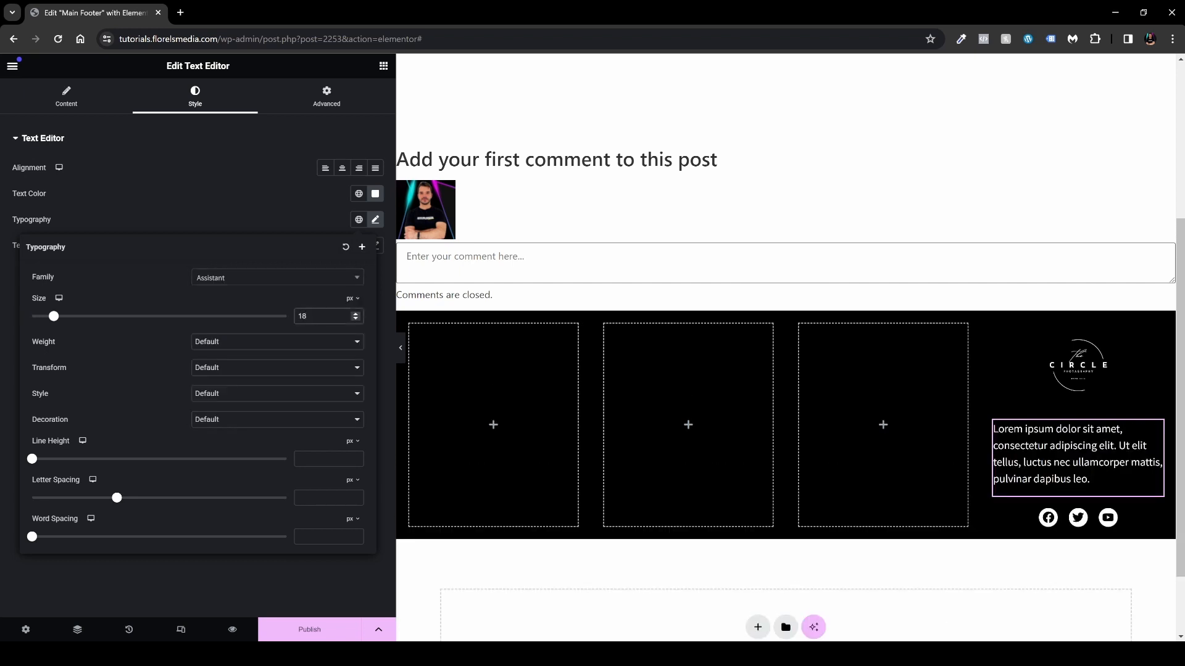
pyautogui.press('BackSpace')
pyautogui.write('6')
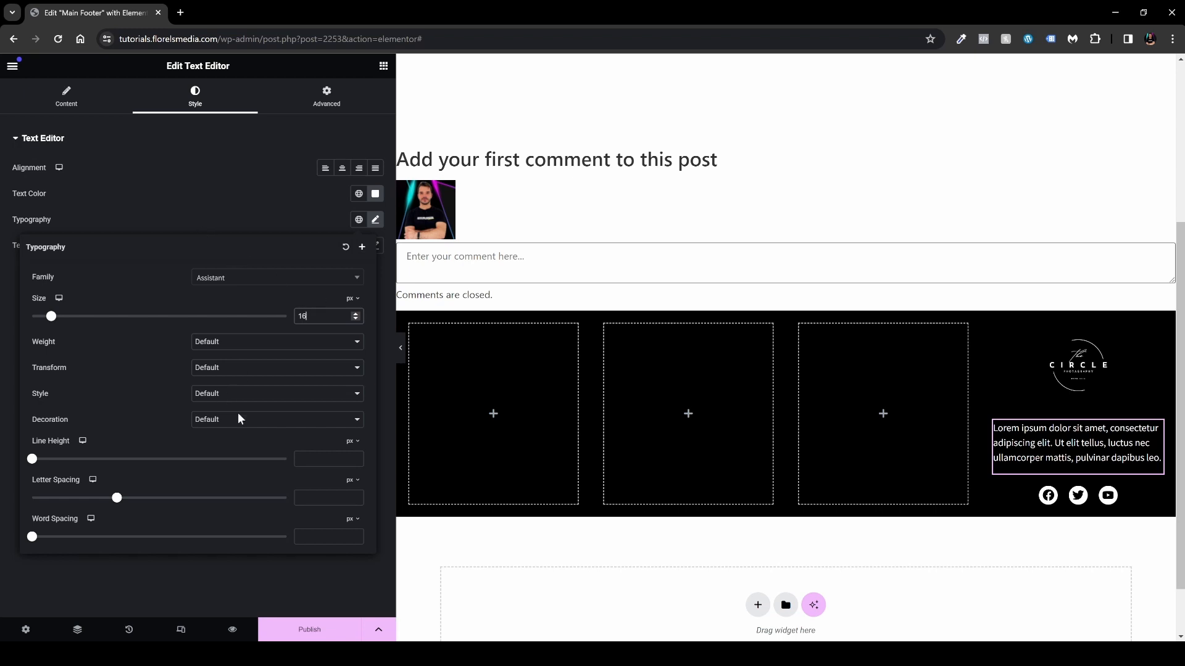
# Step: Set the footer paragraph's line height to 1.4 em
pyautogui.click(328, 459)
pyautogui.click(351, 442)
pyautogui.click(354, 468)
pyautogui.write('1.4')
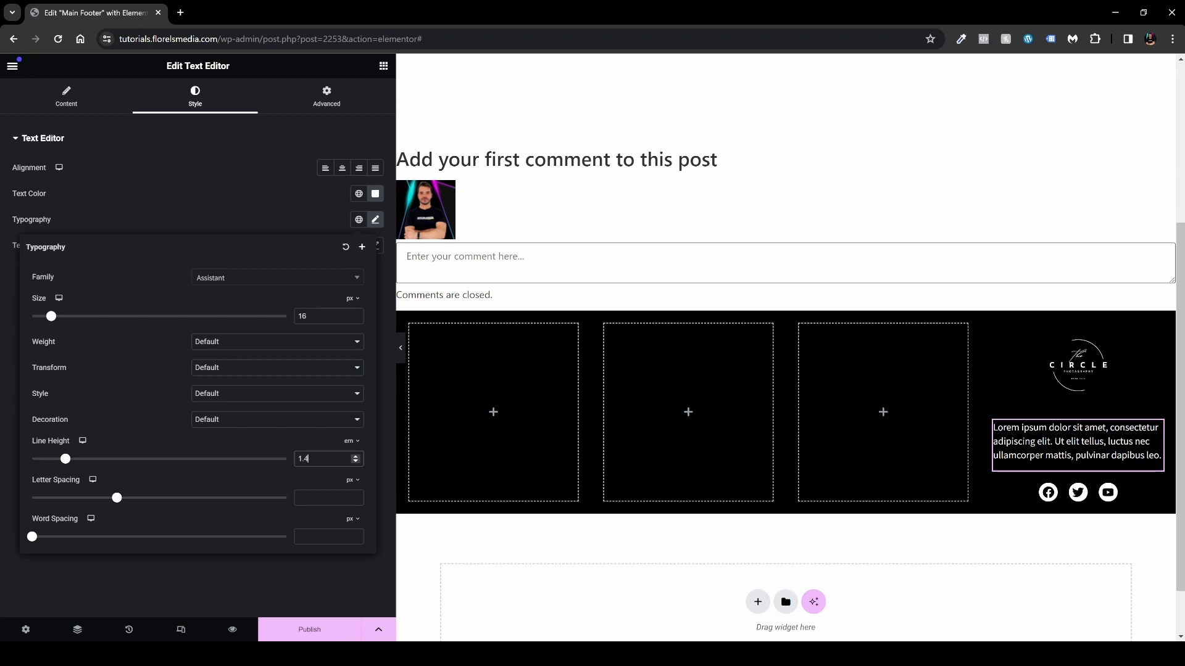
pyautogui.click(258, 197)
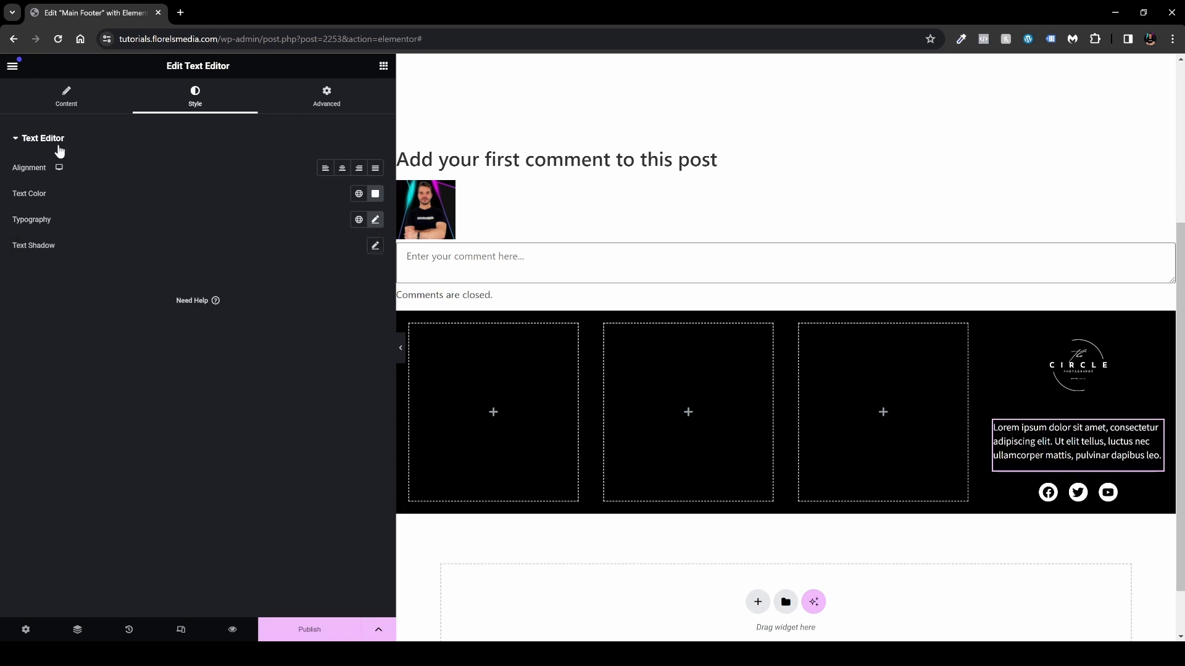
# Step: Replace the placeholder text with "Empower yourself to build stunning WordPress websites. We offer a variety of courses and resources to guide you from beginner to expert."
pyautogui.click(56, 109)
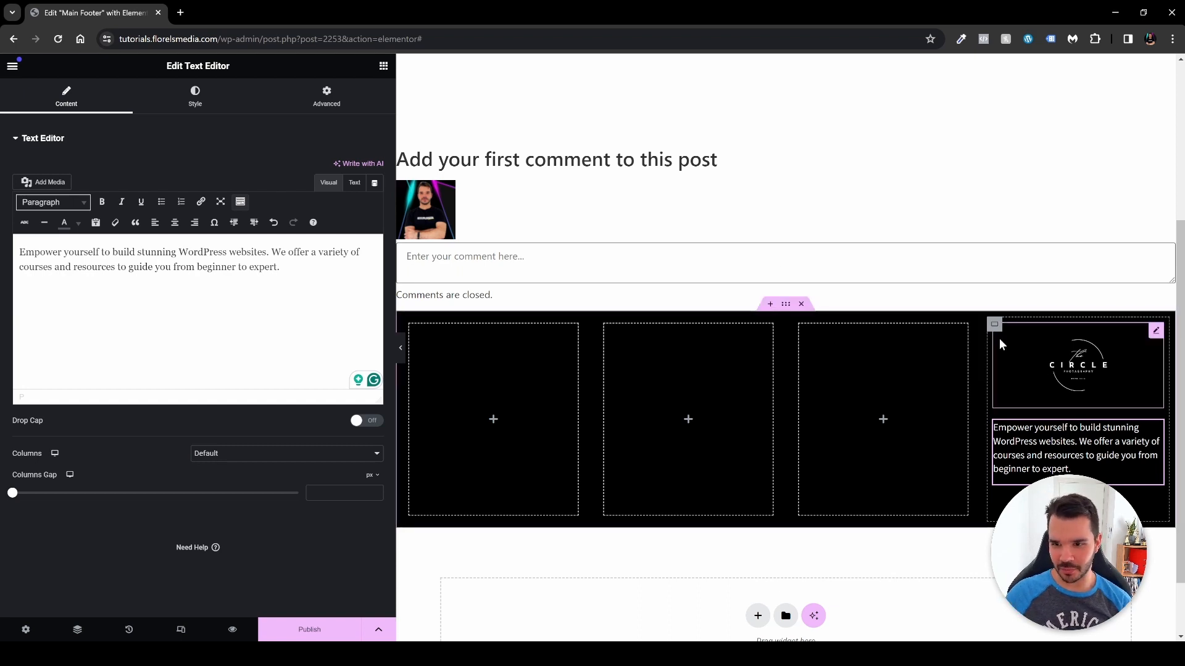
# Step: Move the container holding the logo, text and social icons to the first column position using the Navigator
pyautogui.moveTo(994, 329)
pyautogui.mouseDown()
pyautogui.moveTo(664, 343)
pyautogui.moveTo(410, 325)
pyautogui.moveTo(421, 380)
pyautogui.moveTo(398, 378)
pyautogui.moveTo(587, 361)
pyautogui.moveTo(600, 346)
pyautogui.moveTo(394, 362)
pyautogui.moveTo(391, 342)
pyautogui.moveTo(410, 319)
pyautogui.moveTo(397, 323)
pyautogui.moveTo(419, 355)
pyautogui.moveTo(391, 331)
pyautogui.moveTo(373, 335)
pyautogui.moveTo(415, 398)
pyautogui.moveTo(554, 328)
pyautogui.moveTo(388, 386)
pyautogui.moveTo(405, 336)
pyautogui.moveTo(397, 405)
pyautogui.moveTo(1129, 352)
pyautogui.moveTo(997, 328)
pyautogui.moveTo(782, 364)
pyautogui.moveTo(896, 336)
pyautogui.moveTo(991, 335)
pyautogui.mouseUp()
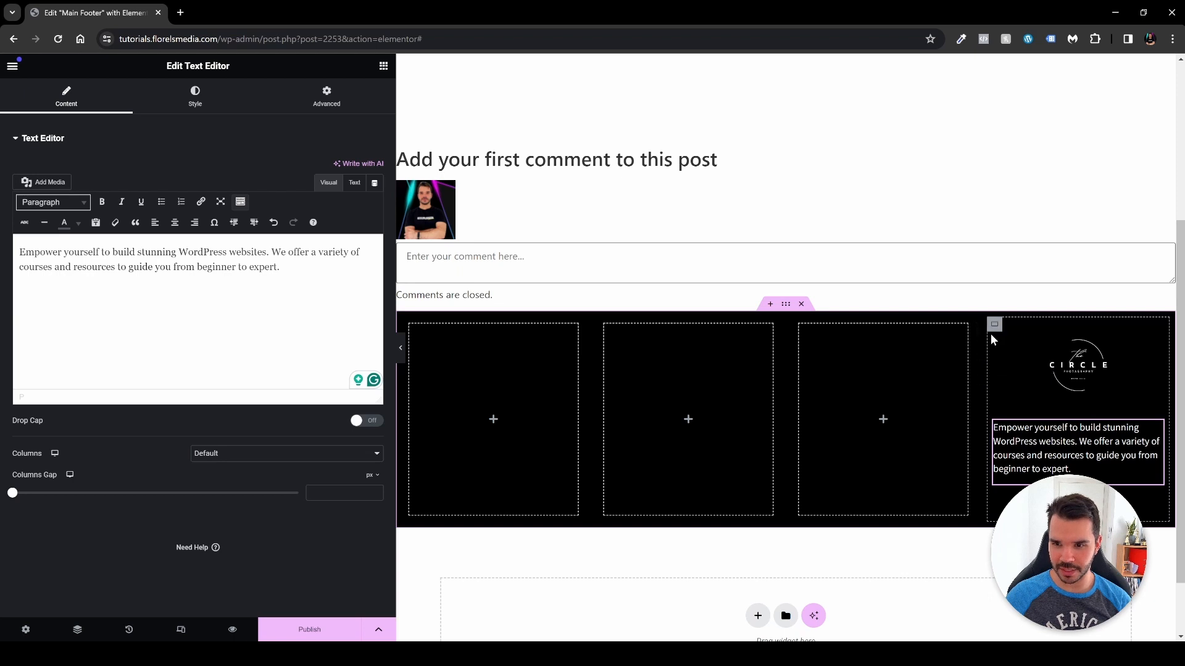
pyautogui.click(79, 631)
pyautogui.click(1037, 225)
pyautogui.moveTo(1083, 232); pyautogui.dragTo(1084, 164)
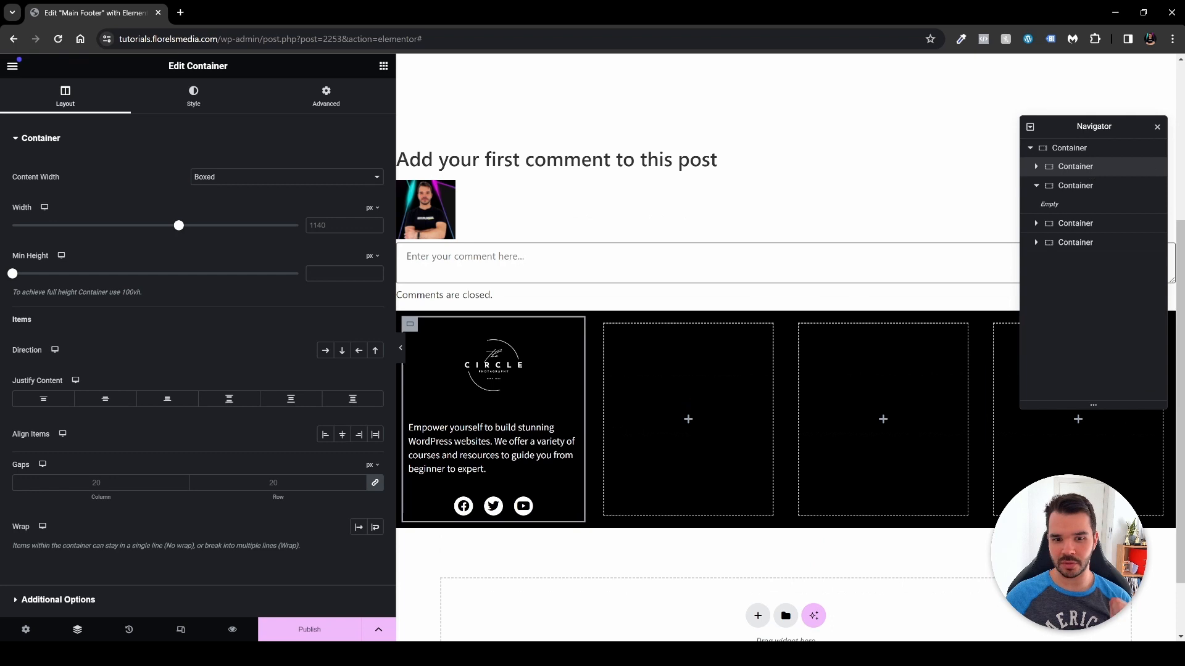
pyautogui.click(1157, 126)
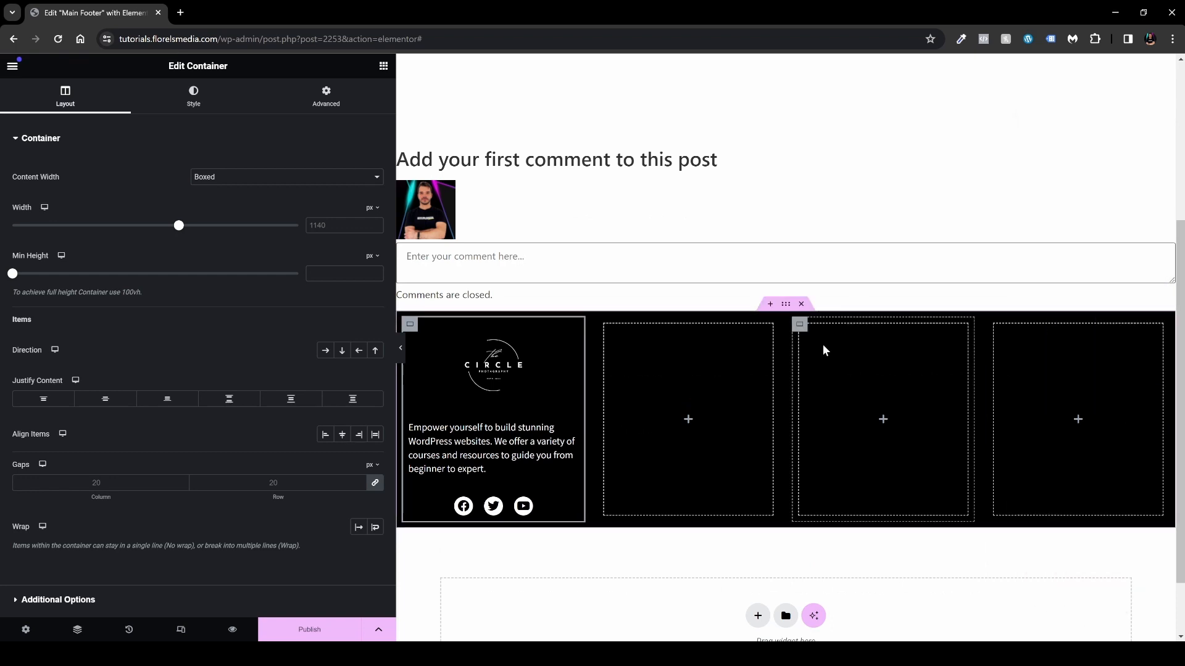
# Step: Unlink the main footer container's padding values and set its top padding to 3 em
pyautogui.click(786, 306)
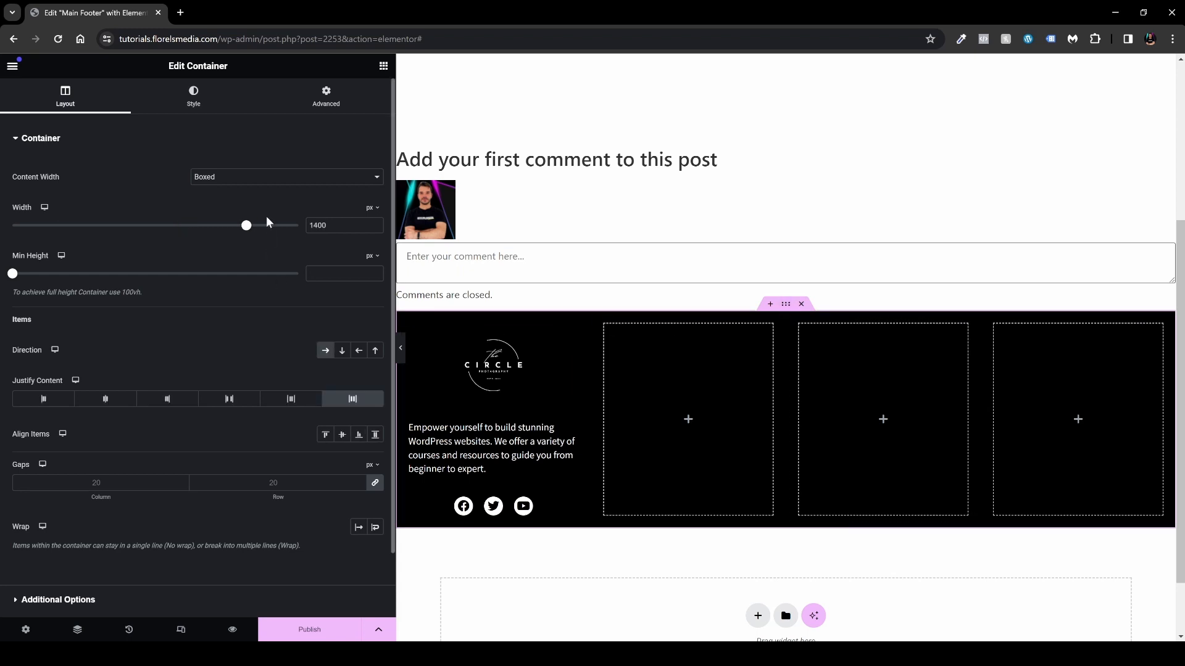
pyautogui.click(316, 111)
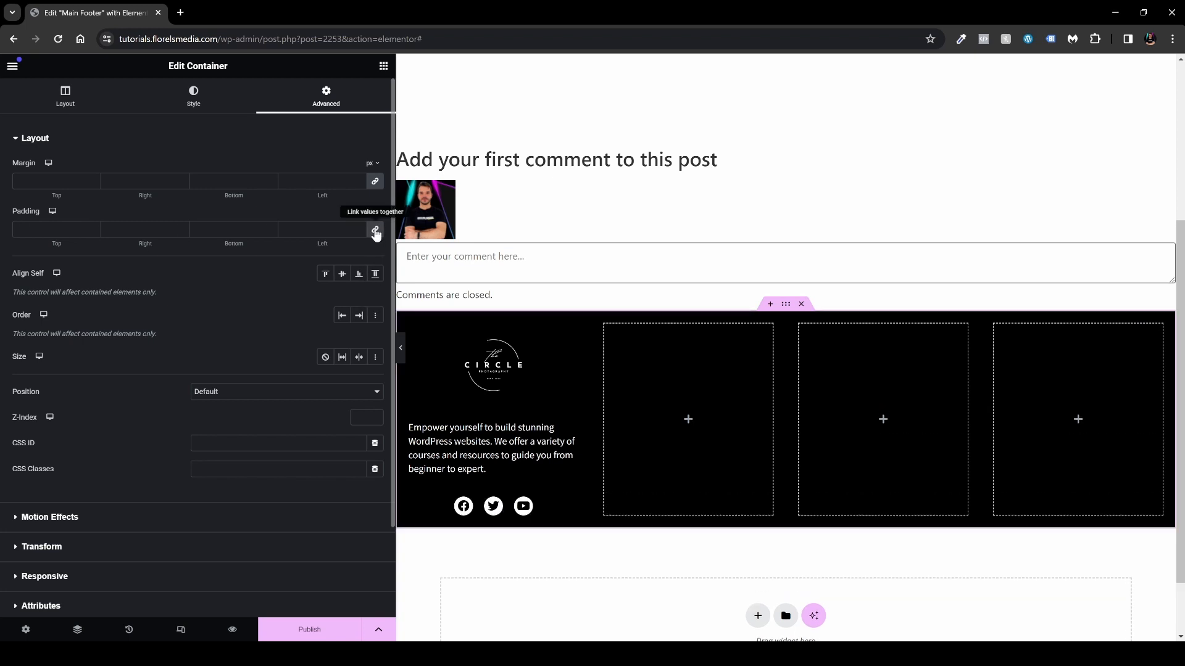
pyautogui.click(376, 233)
pyautogui.click(60, 229)
pyautogui.press('Up')
pyautogui.press('Up')
pyautogui.press('Up')
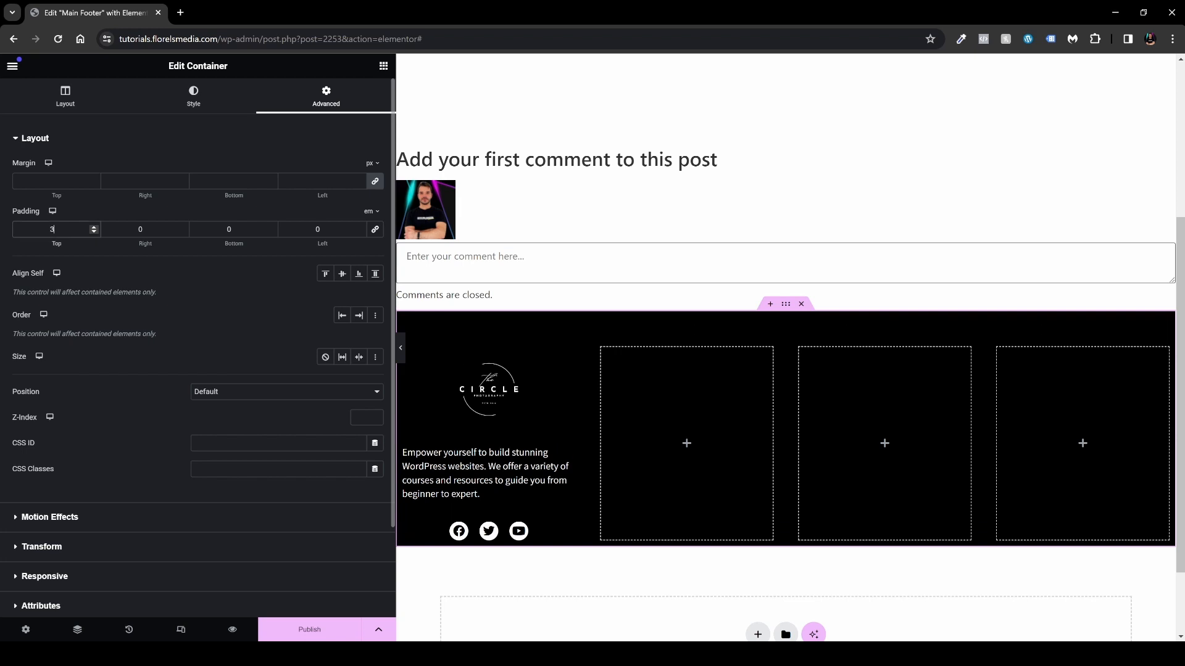
# Step: Set the main container's bottom padding to 4 em and its right and left padding to 1.5 em
pyautogui.click(237, 230)
pyautogui.press('Up')
pyautogui.press('Up')
pyautogui.press('Up')
pyautogui.press('Up')
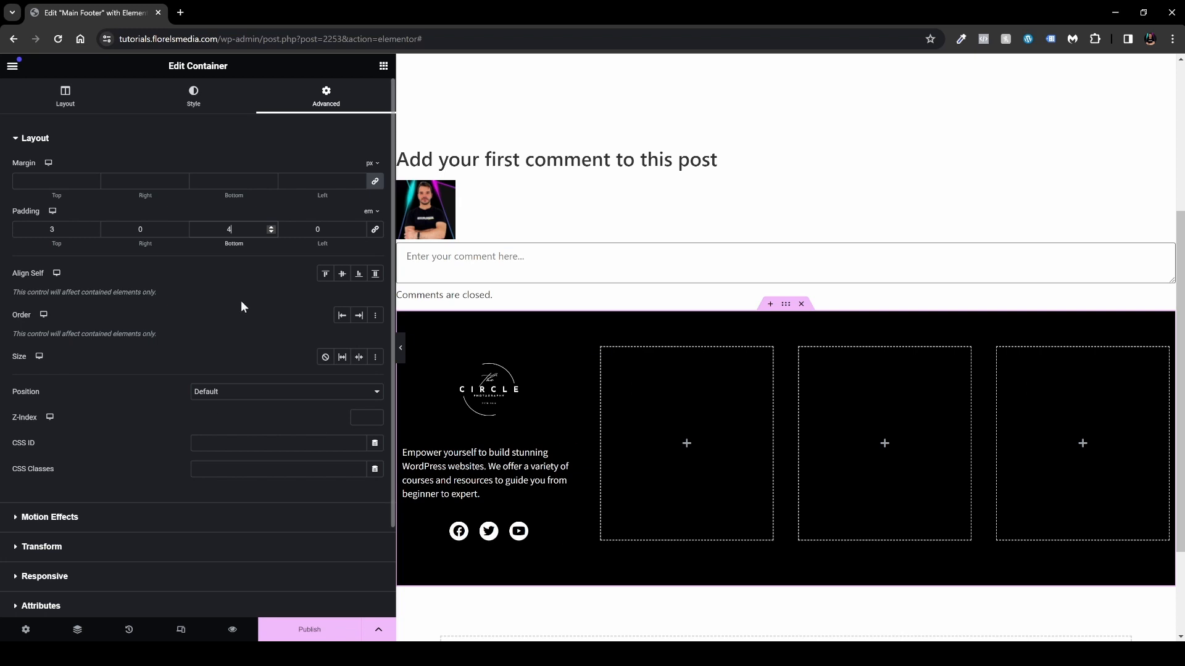
pyautogui.moveTo(139, 244); pyautogui.dragTo(148, 243)
pyautogui.moveTo(324, 246); pyautogui.dragTo(330, 246)
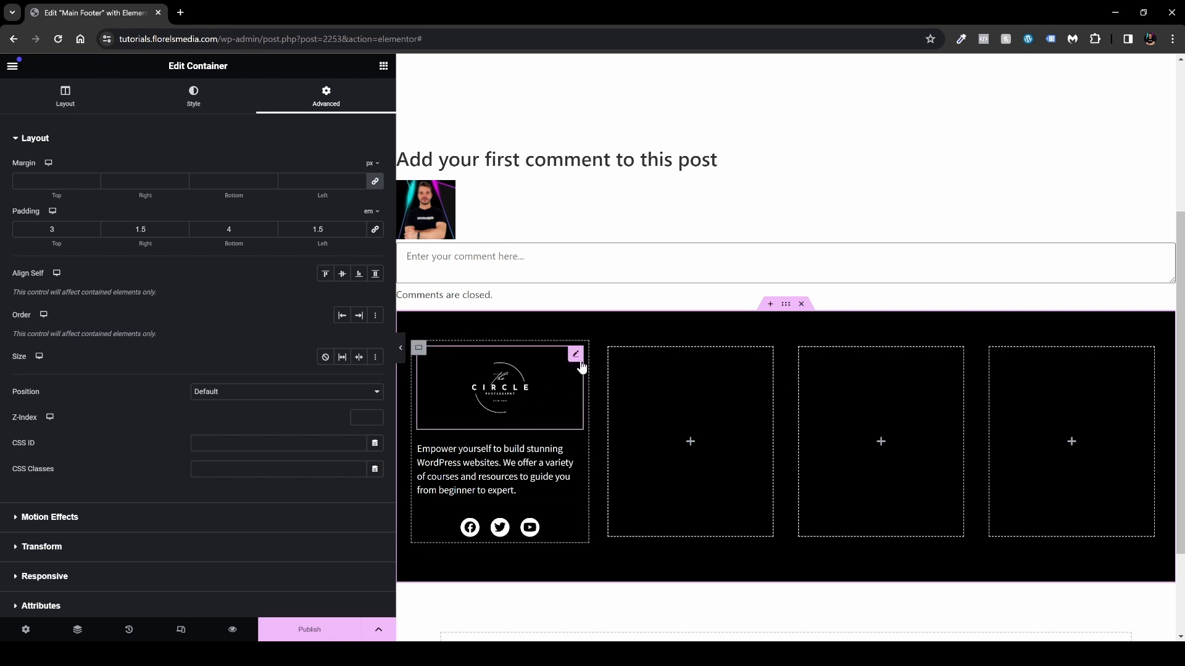
# Step: Set the logo image's bottom margin alone to -1.5 em and preview the footer at full width
pyautogui.click(580, 364)
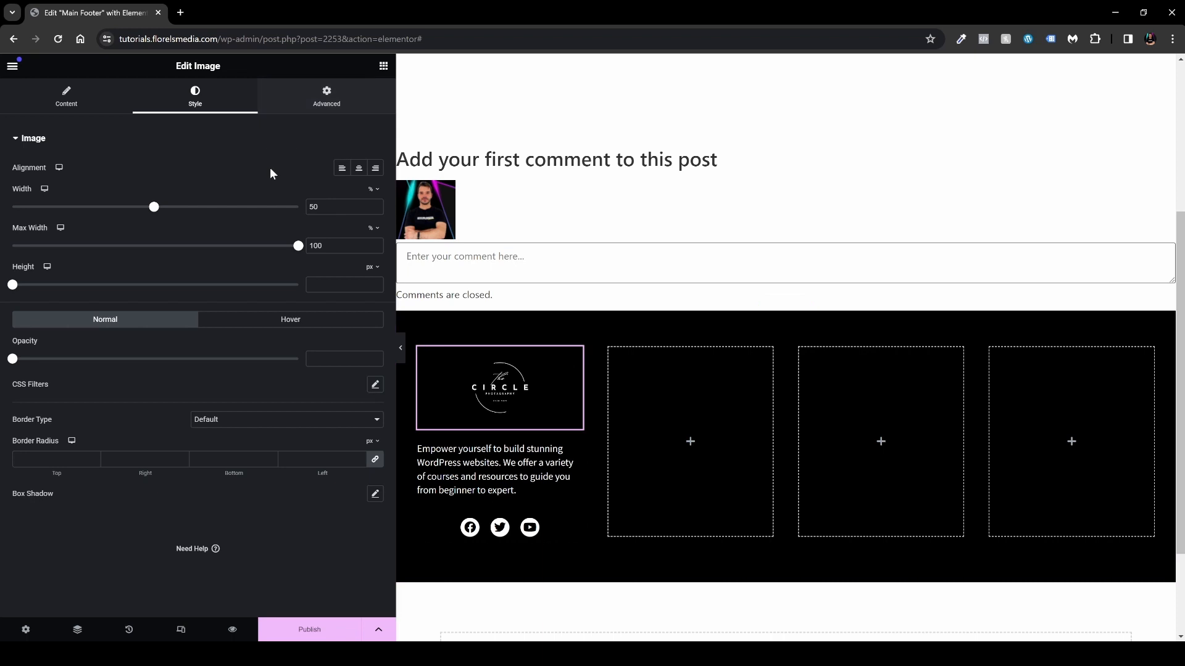
pyautogui.click(333, 105)
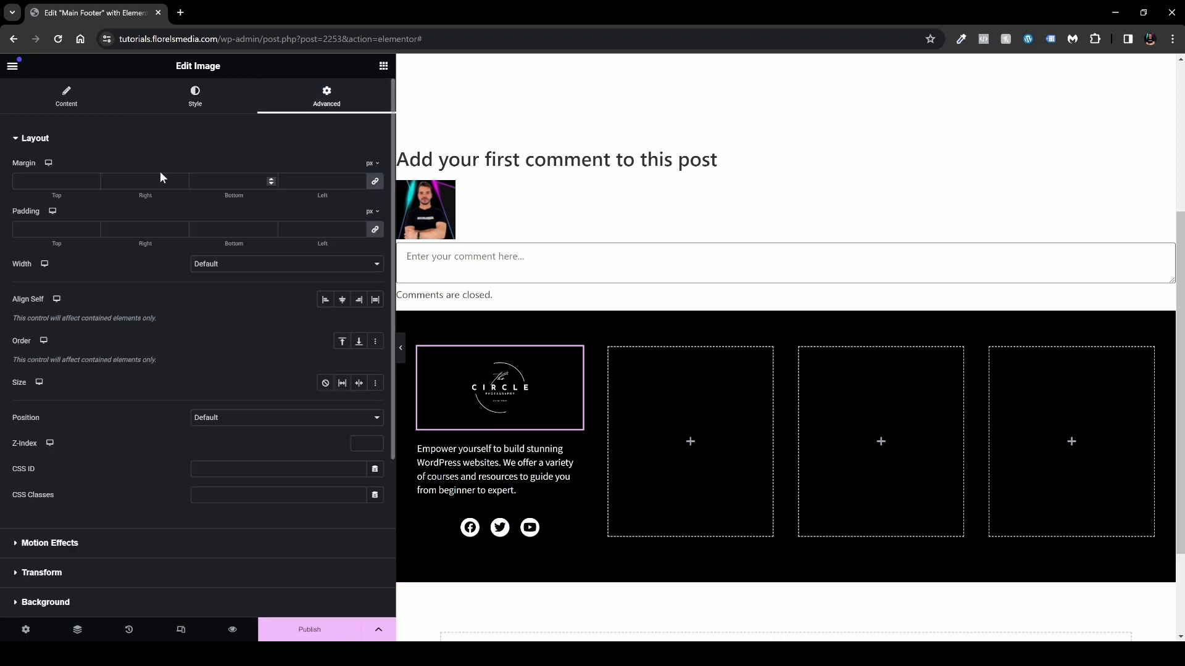
pyautogui.click(371, 171)
pyautogui.click(370, 191)
pyautogui.click(271, 184)
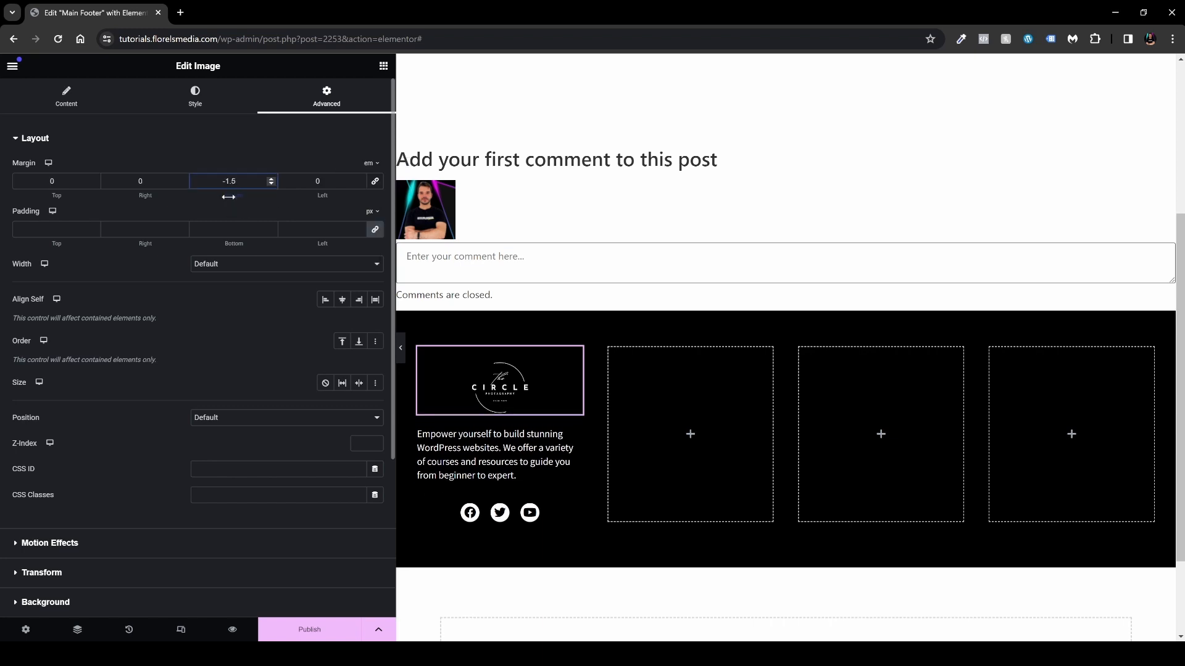
pyautogui.write('.5')
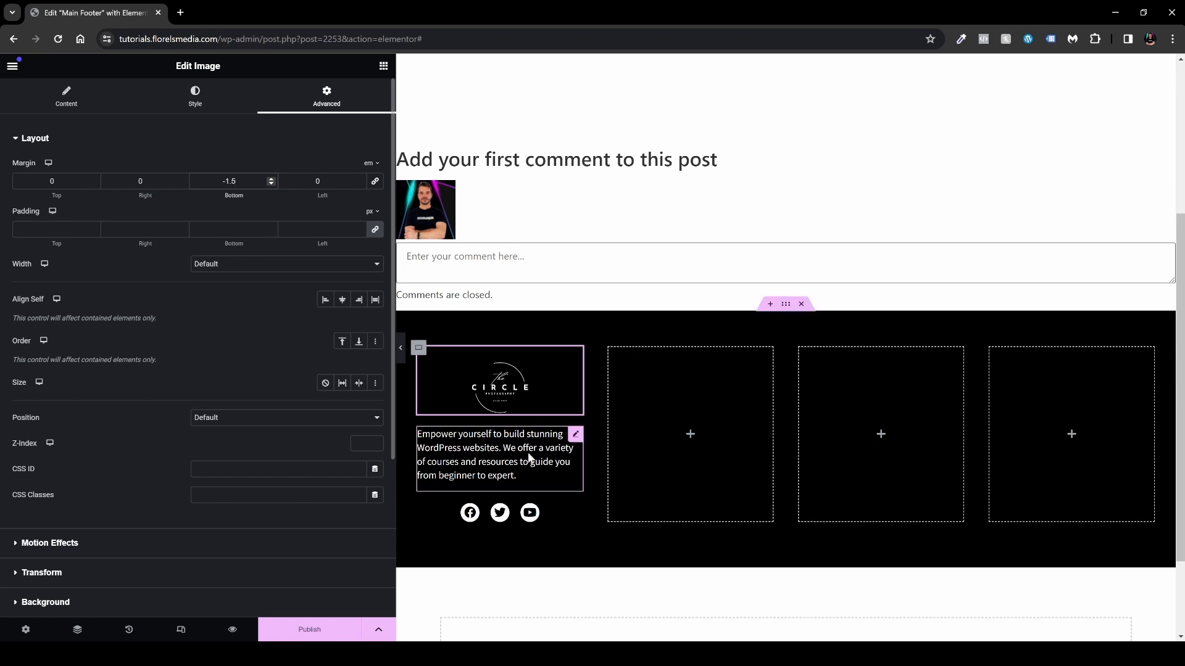
pyautogui.click(400, 348)
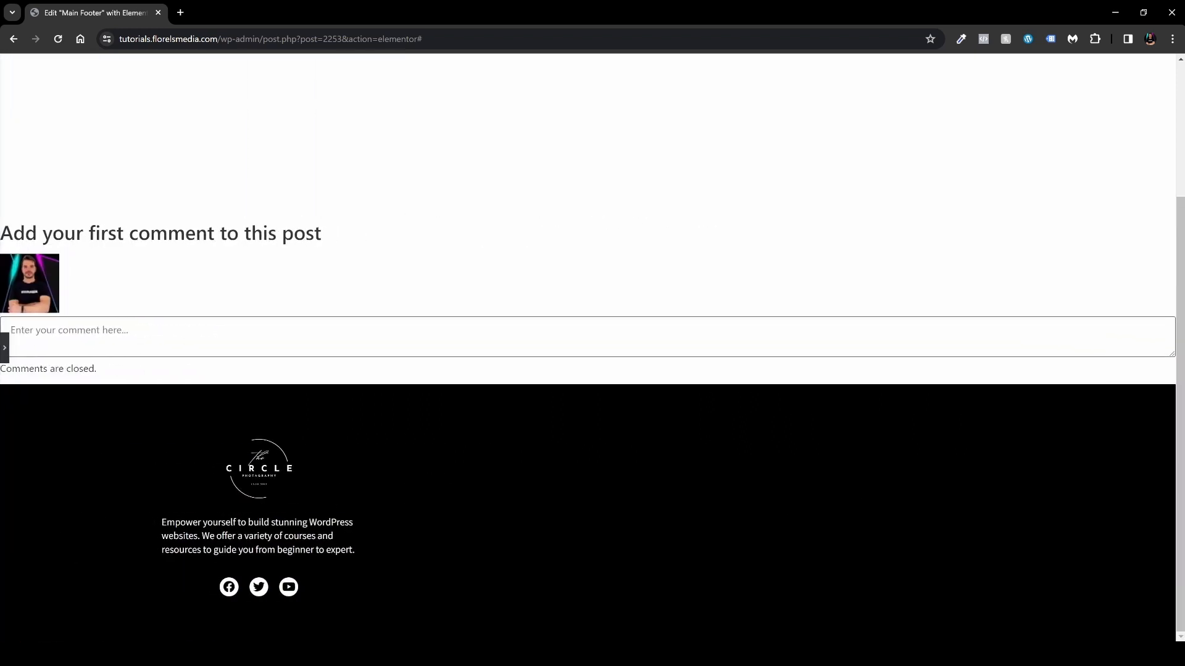
pyautogui.click(5, 347)
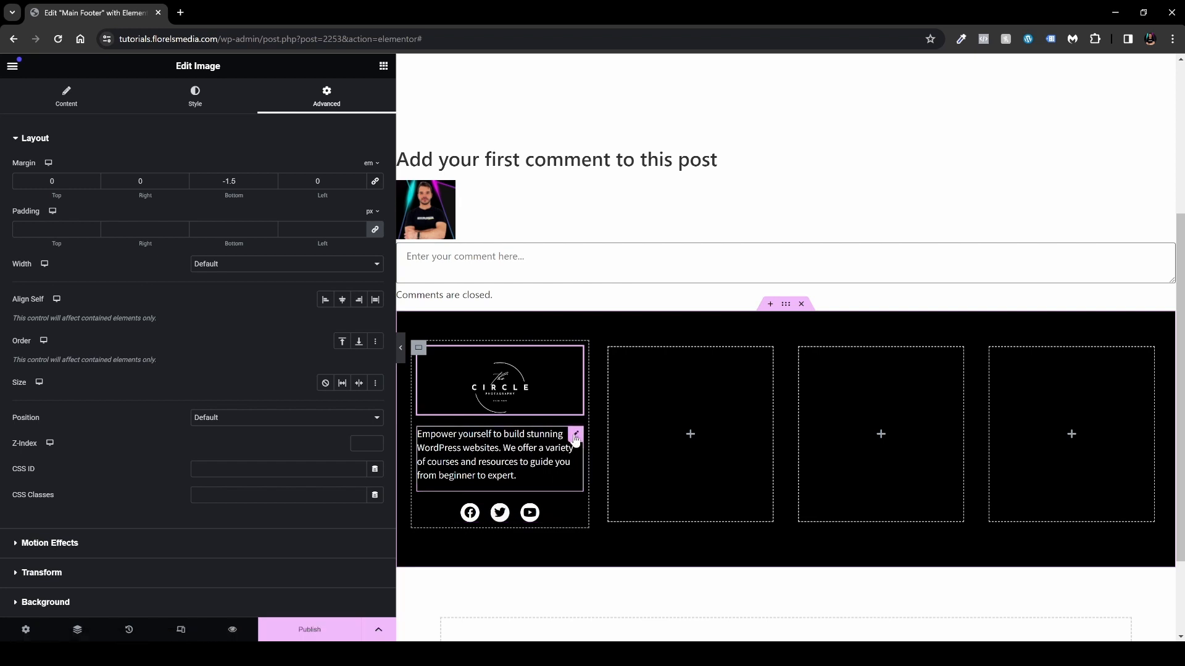
# Step: Set the bottom margin of the paragraph below the logo to 1 em, keeping the other sides at 0
pyautogui.click(575, 436)
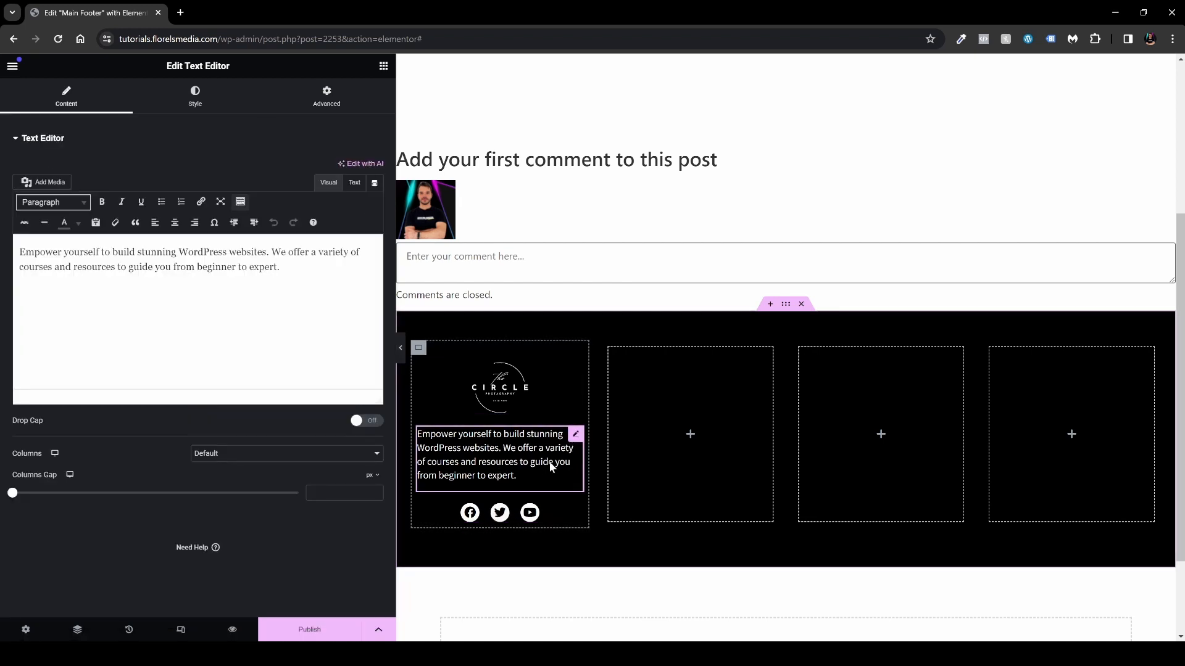
pyautogui.click(324, 107)
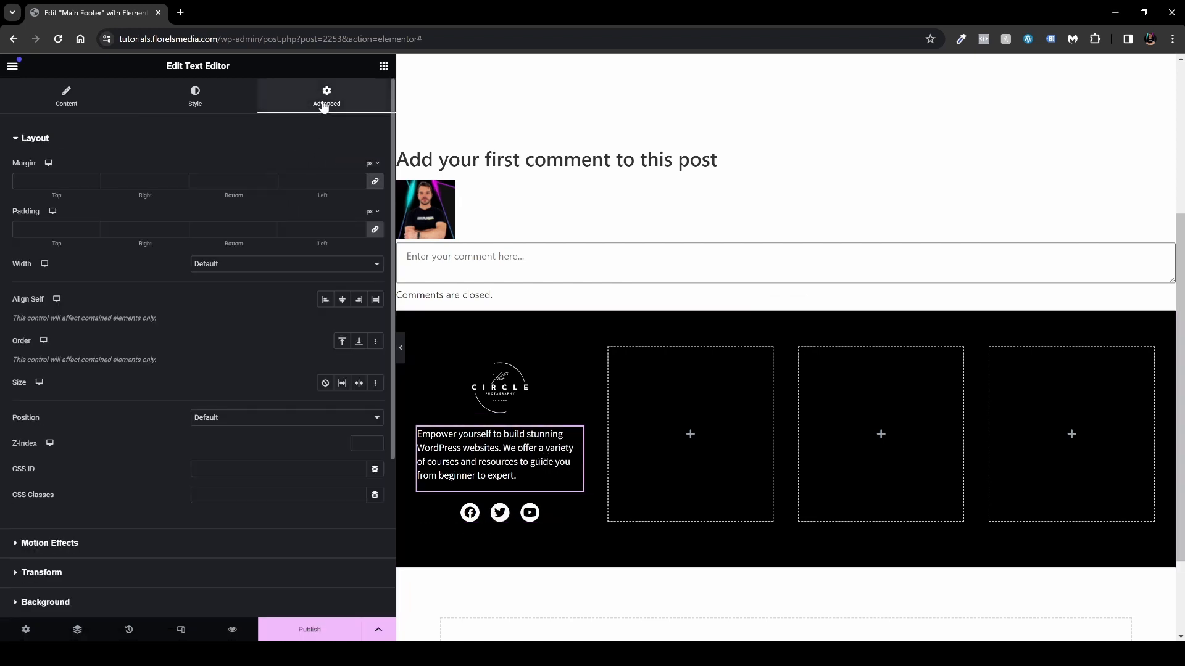
pyautogui.click(372, 166)
pyautogui.click(369, 201)
pyautogui.click(244, 181)
pyautogui.write('1')
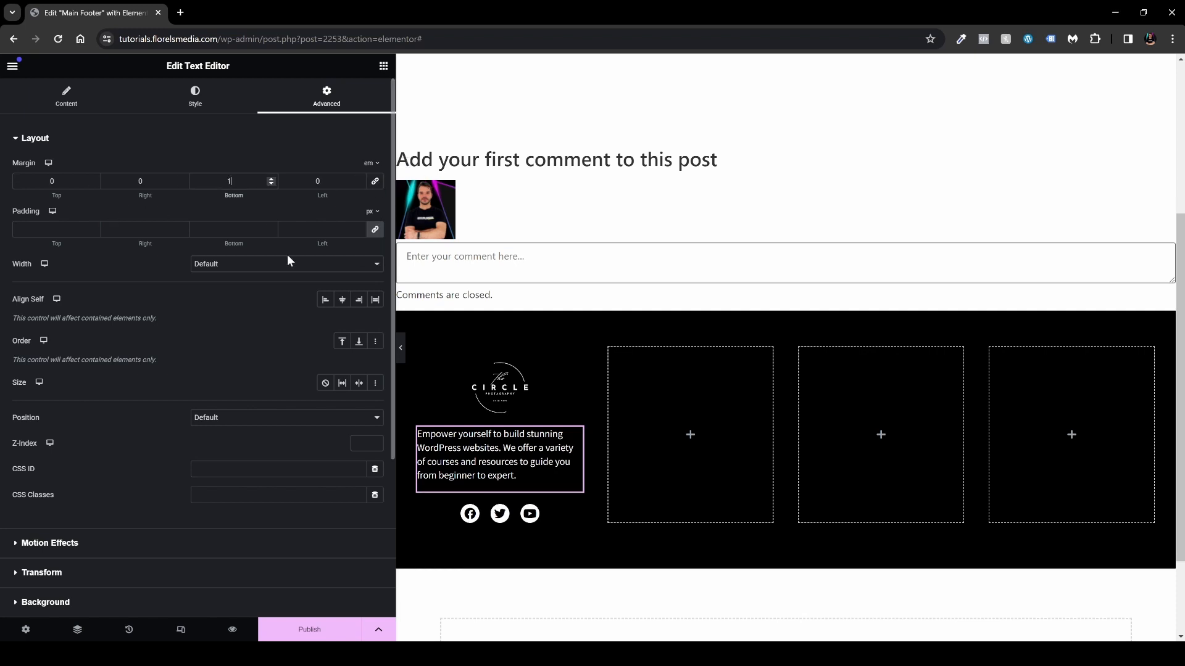
# Step: Raise the bottom margin of the paragraph below the logo to 2 em and preview the footer at full width
pyautogui.press('Up')
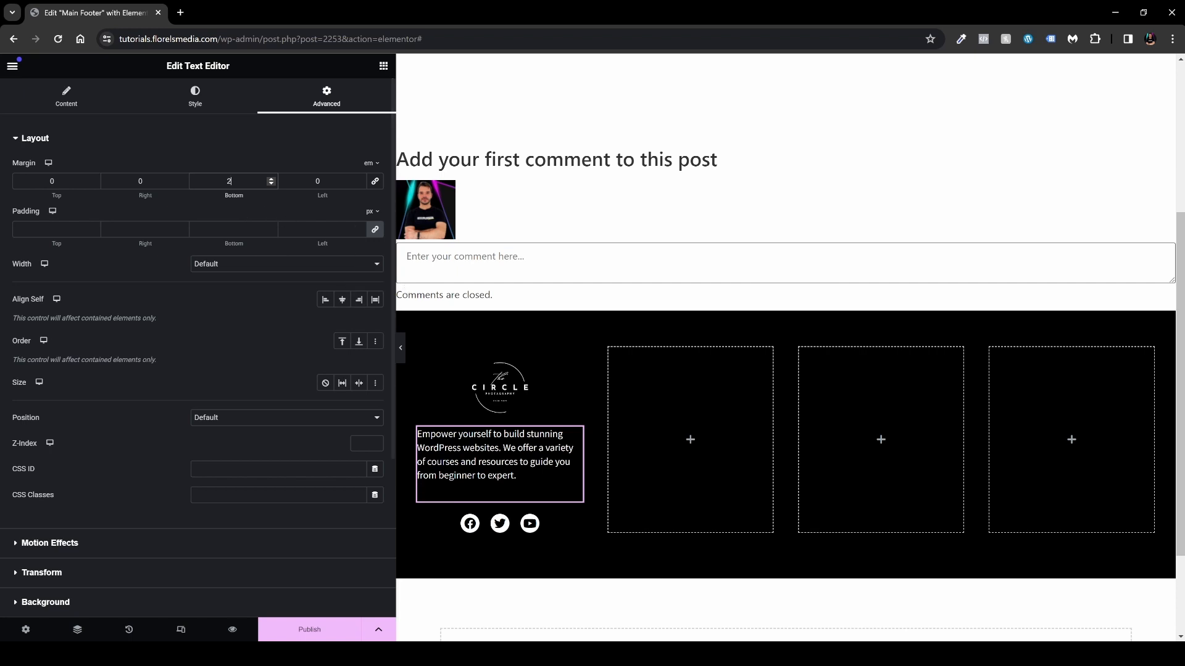
pyautogui.click(401, 353)
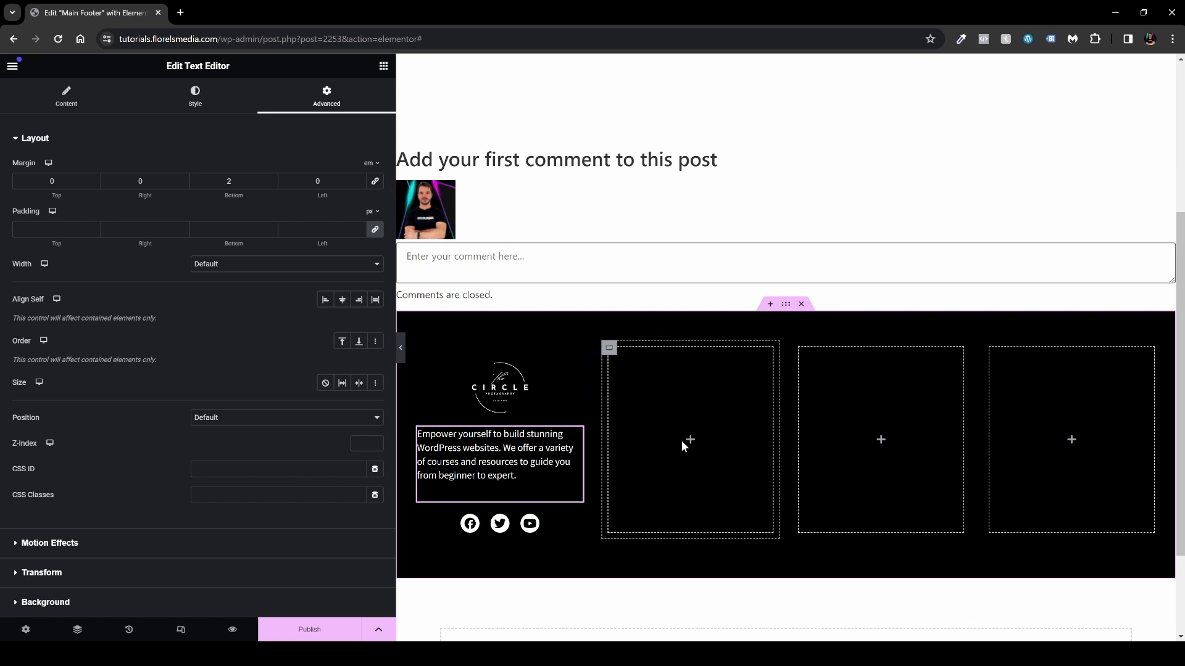
# Step: Add a Heading widget to the second footer column and title it "Pages"
pyautogui.click(383, 66)
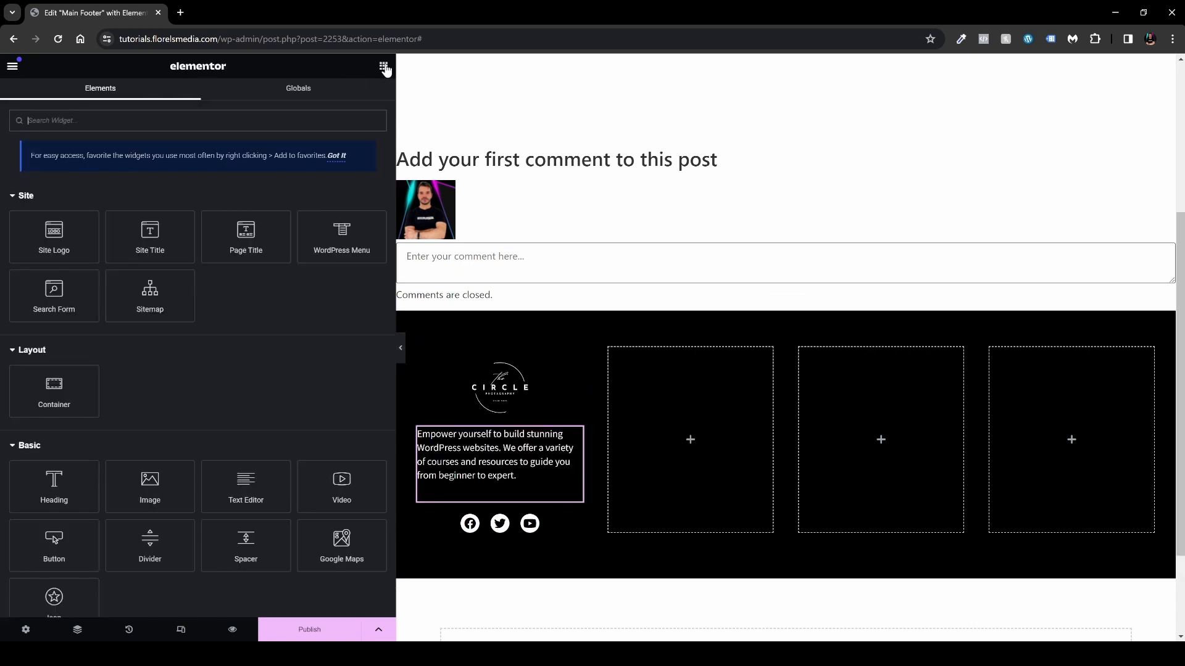
pyautogui.moveTo(56, 488); pyautogui.dragTo(703, 436)
pyautogui.click(136, 191)
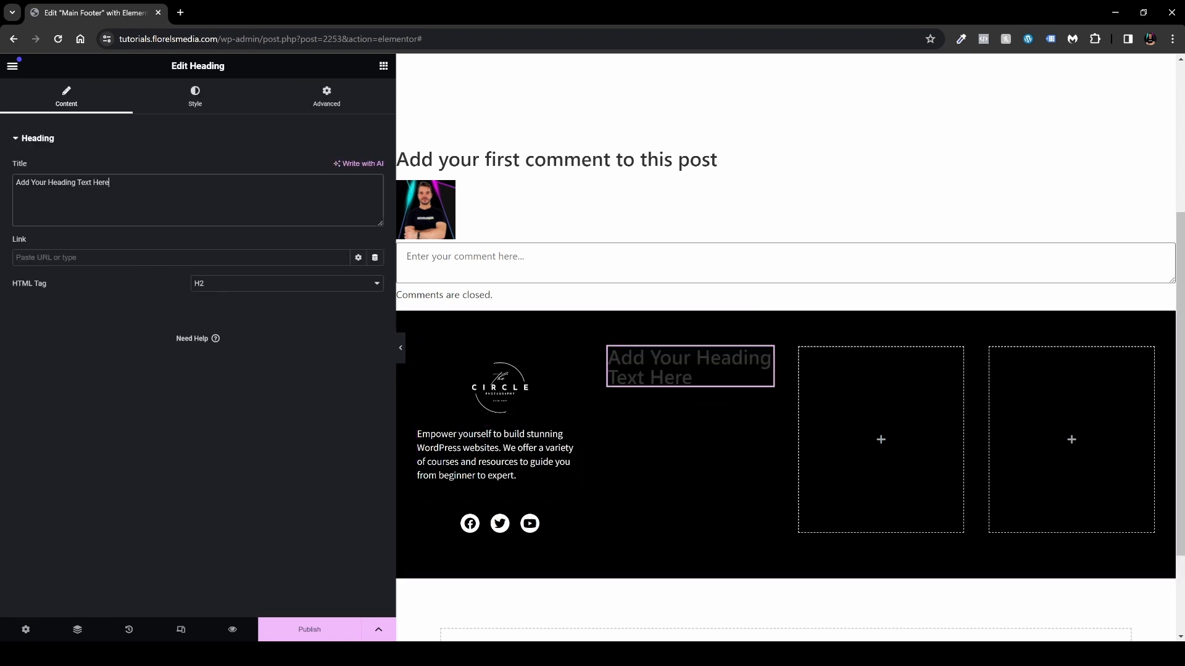
pyautogui.hotkey('ctrl', 'a')
pyautogui.write('Pages')
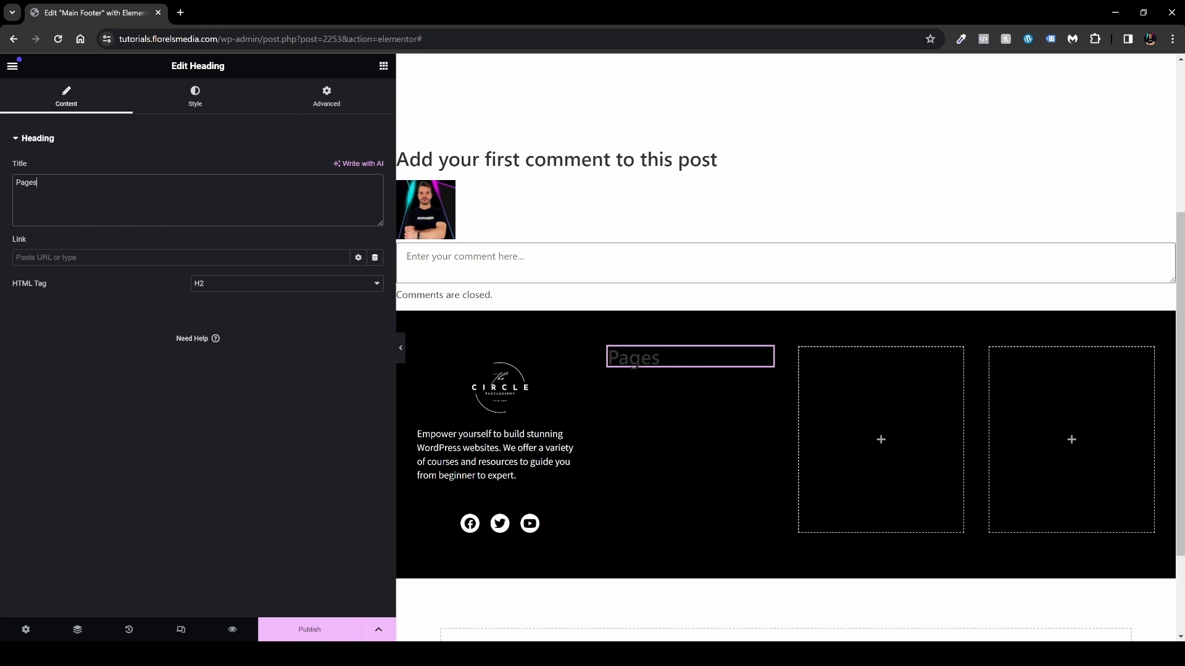
# Step: Set the "Pages" heading's text color to white
pyautogui.click(195, 94)
pyautogui.click(374, 195)
pyautogui.moveTo(327, 259); pyautogui.dragTo(287, 235)
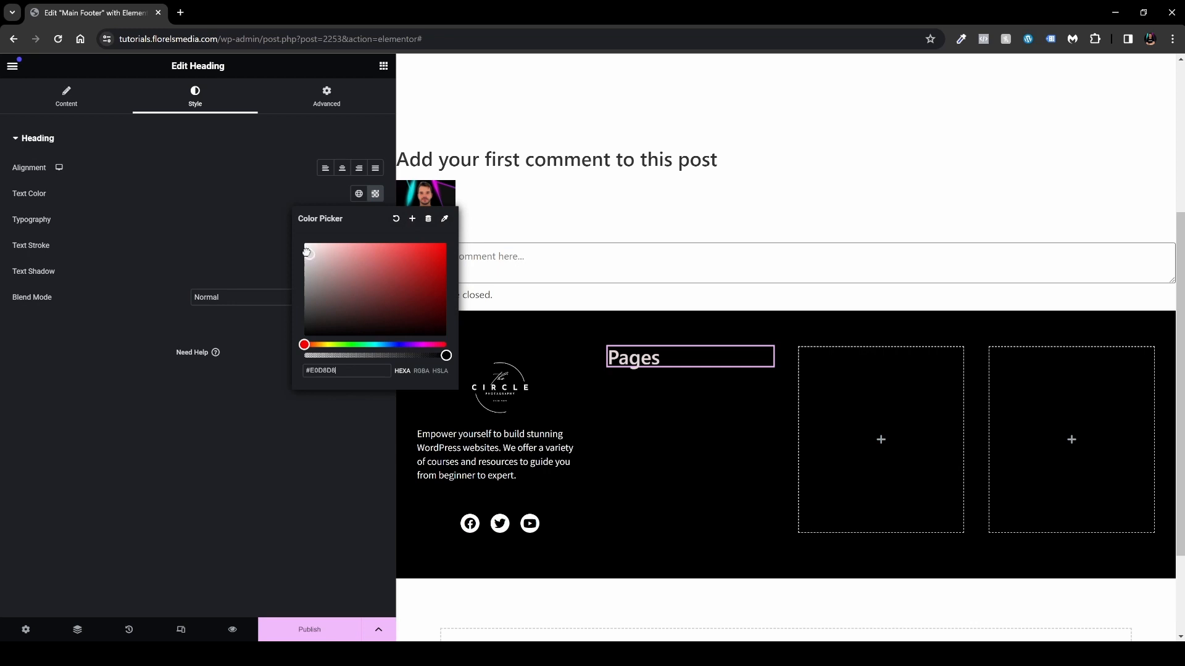
pyautogui.click(234, 183)
# Step: Set the "Pages" heading's typography to the Assistant font family at a size of 20 px
pyautogui.click(375, 220)
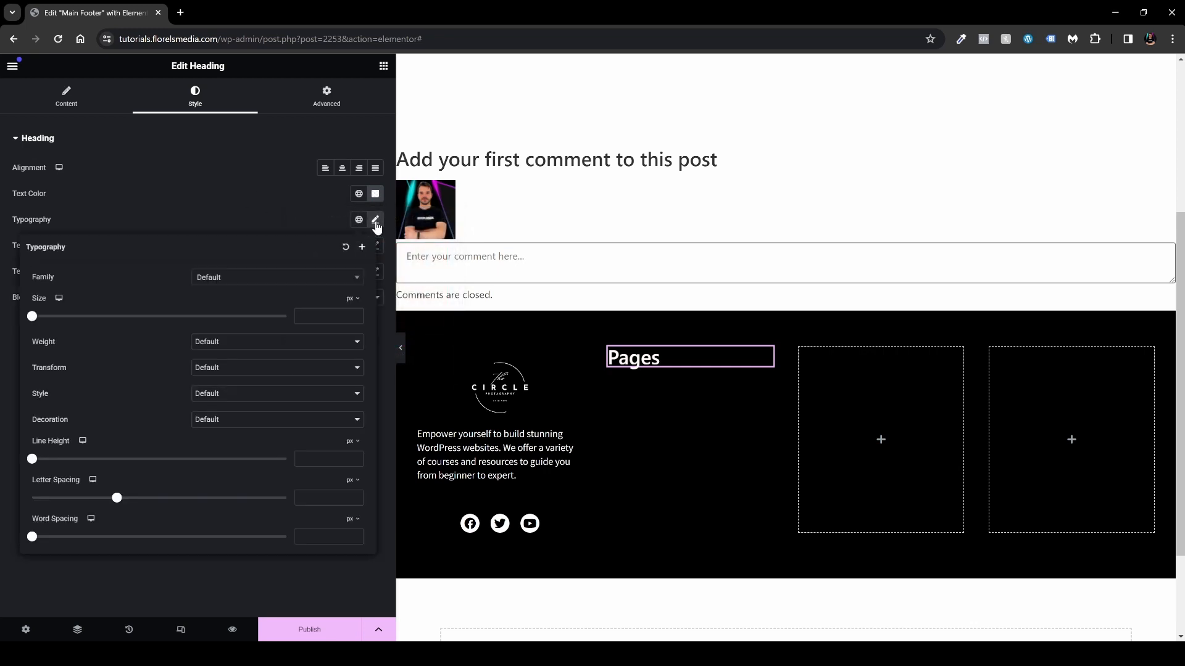
pyautogui.click(291, 279)
pyautogui.write('assi')
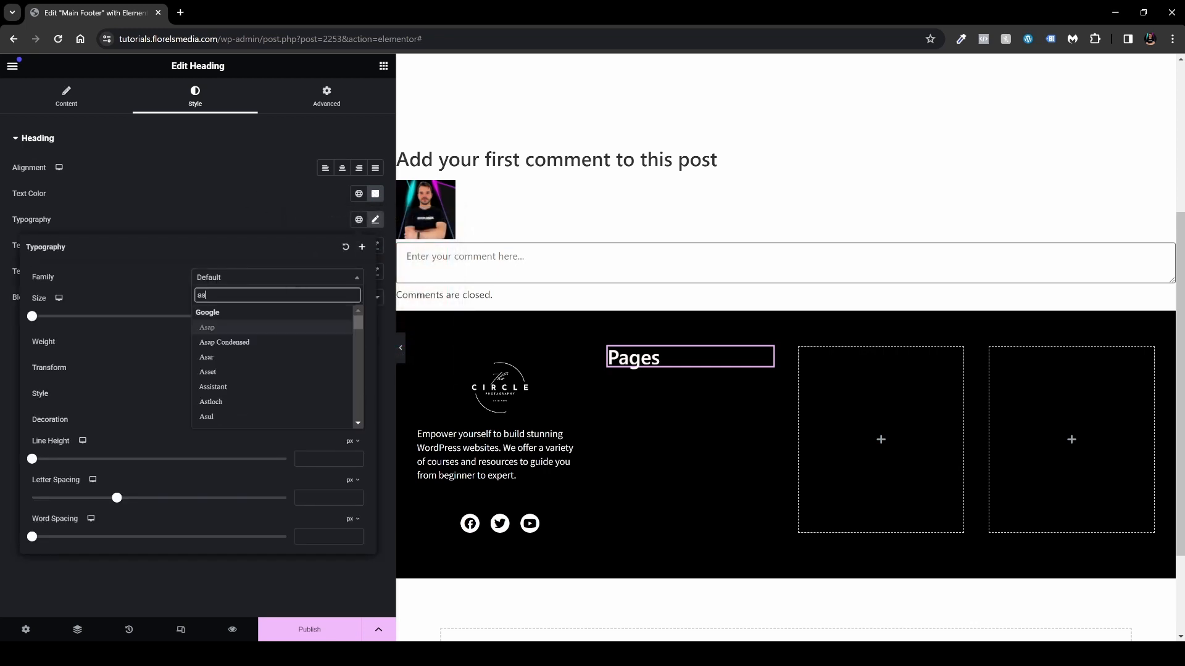
pyautogui.click(266, 342)
pyautogui.click(322, 316)
pyautogui.write('20')
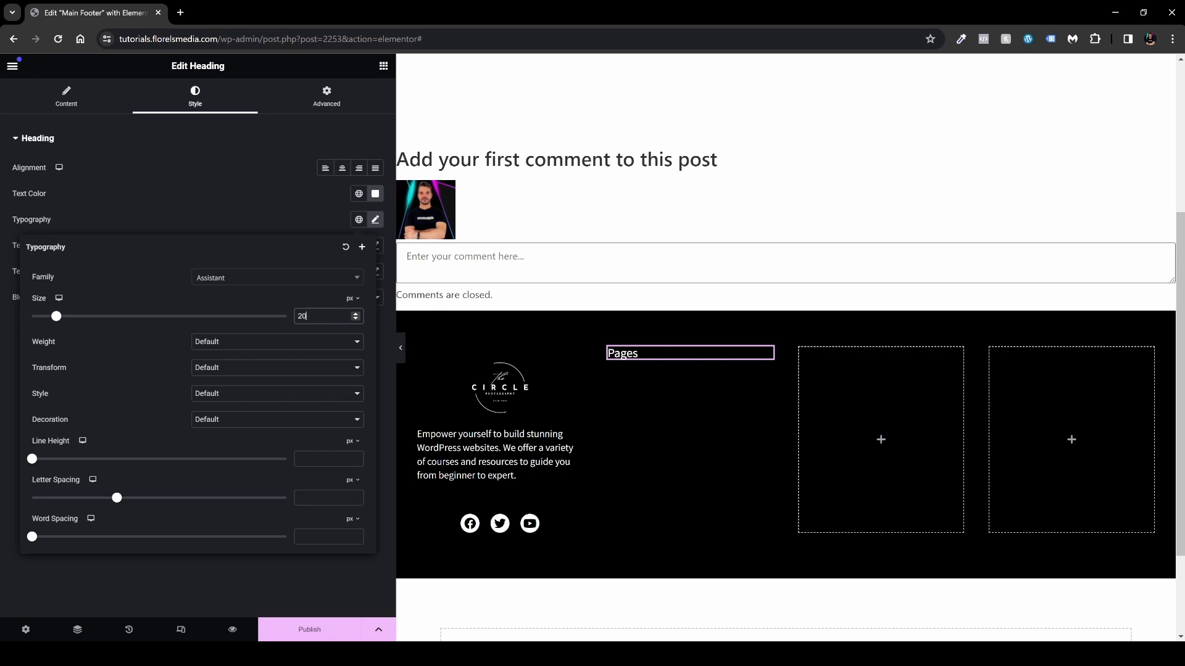
pyautogui.press('BackSpace')
pyautogui.write('2')
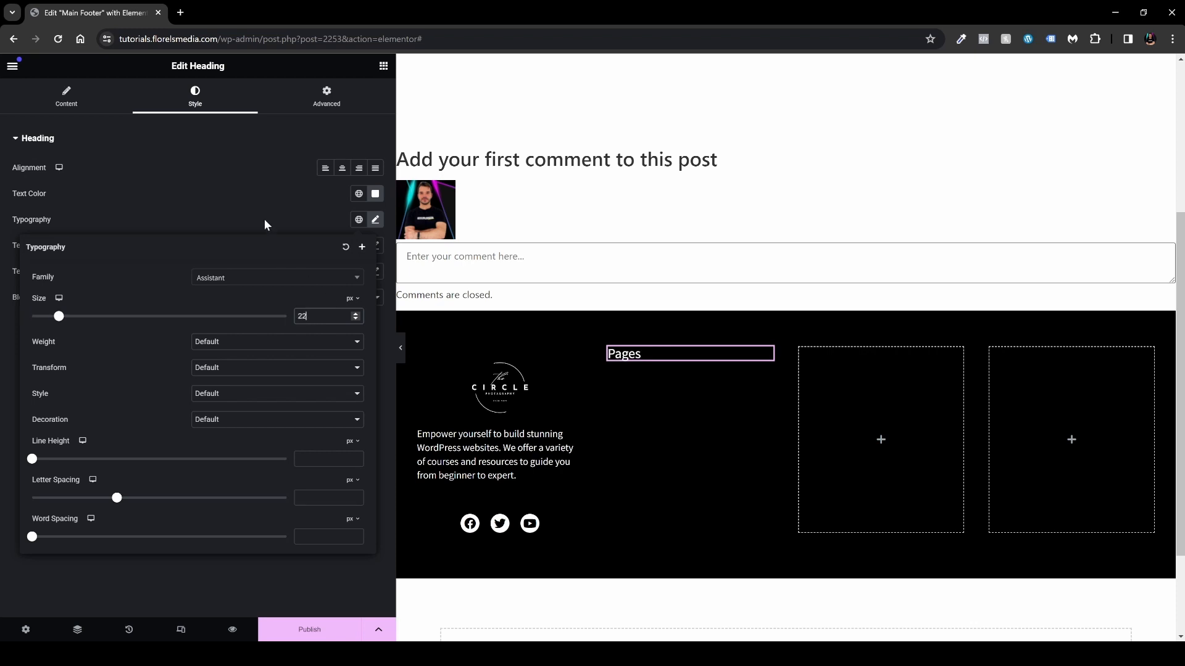
pyautogui.press('BackSpace')
pyautogui.write('0')
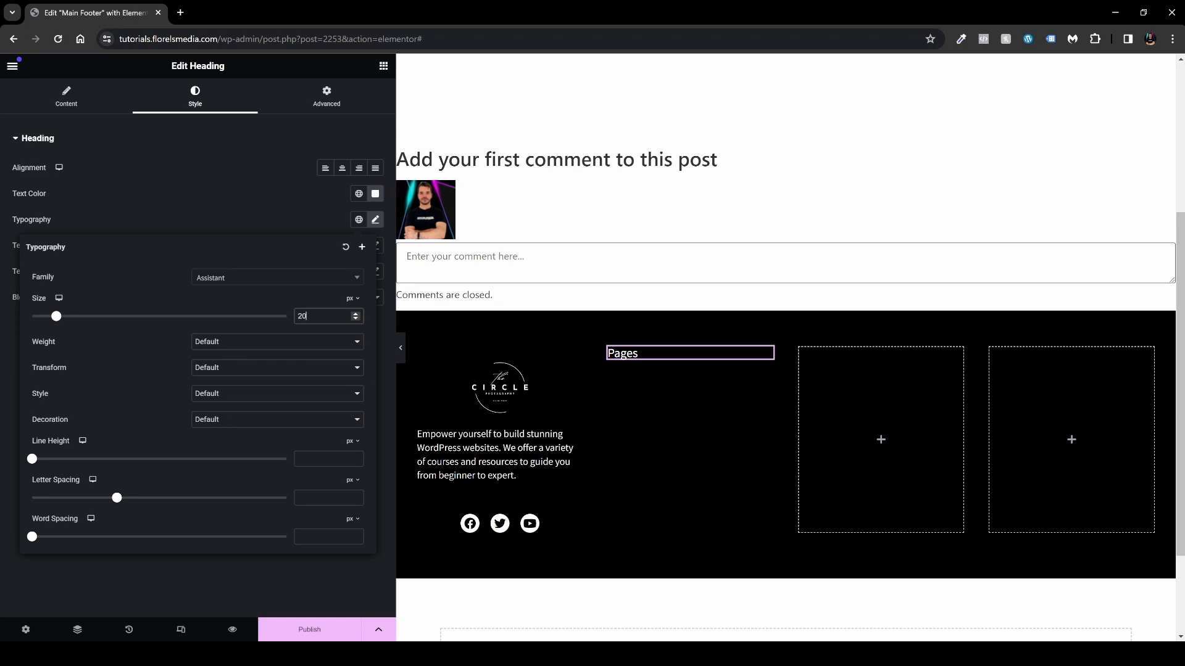
pyautogui.click(234, 212)
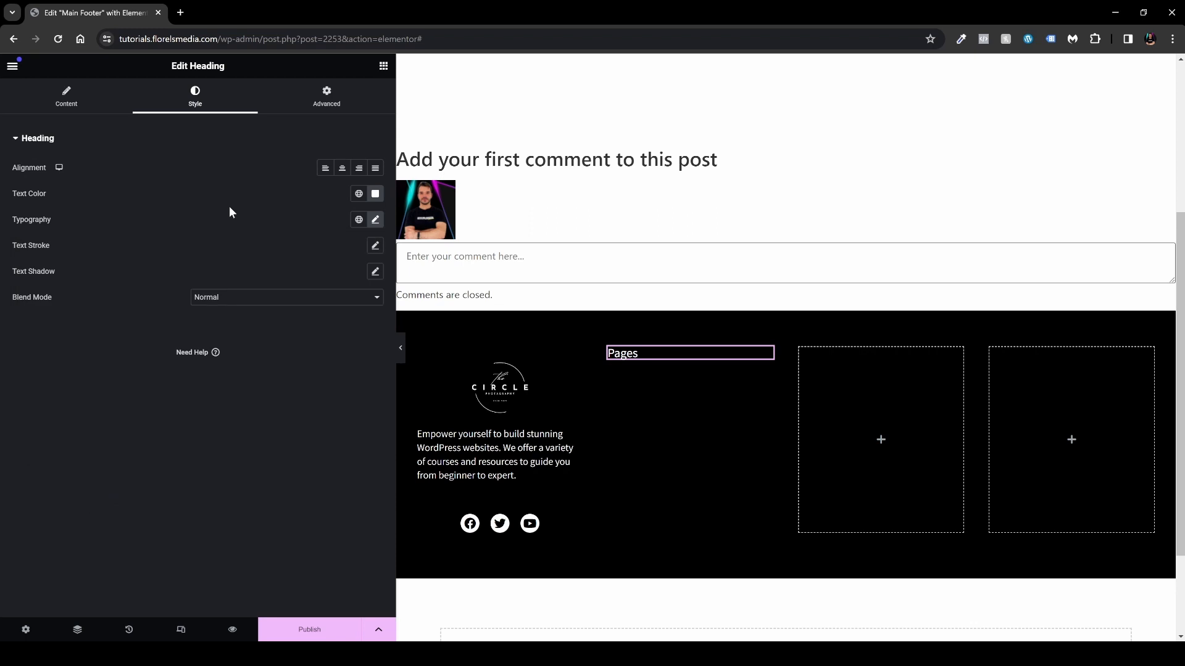
# Step: Add a Divider widget under the "Pages" heading and color it white
pyautogui.click(383, 65)
pyautogui.moveTo(145, 541); pyautogui.dragTo(690, 380)
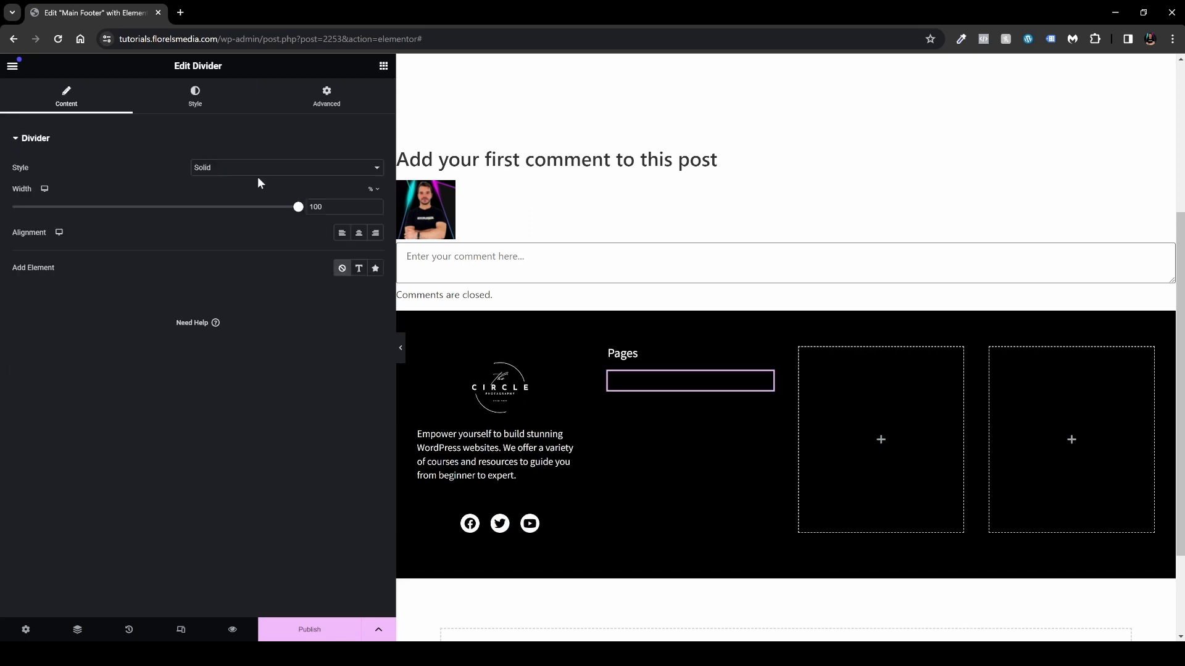
pyautogui.click(204, 102)
pyautogui.click(376, 168)
pyautogui.click(299, 226)
pyautogui.click(222, 201)
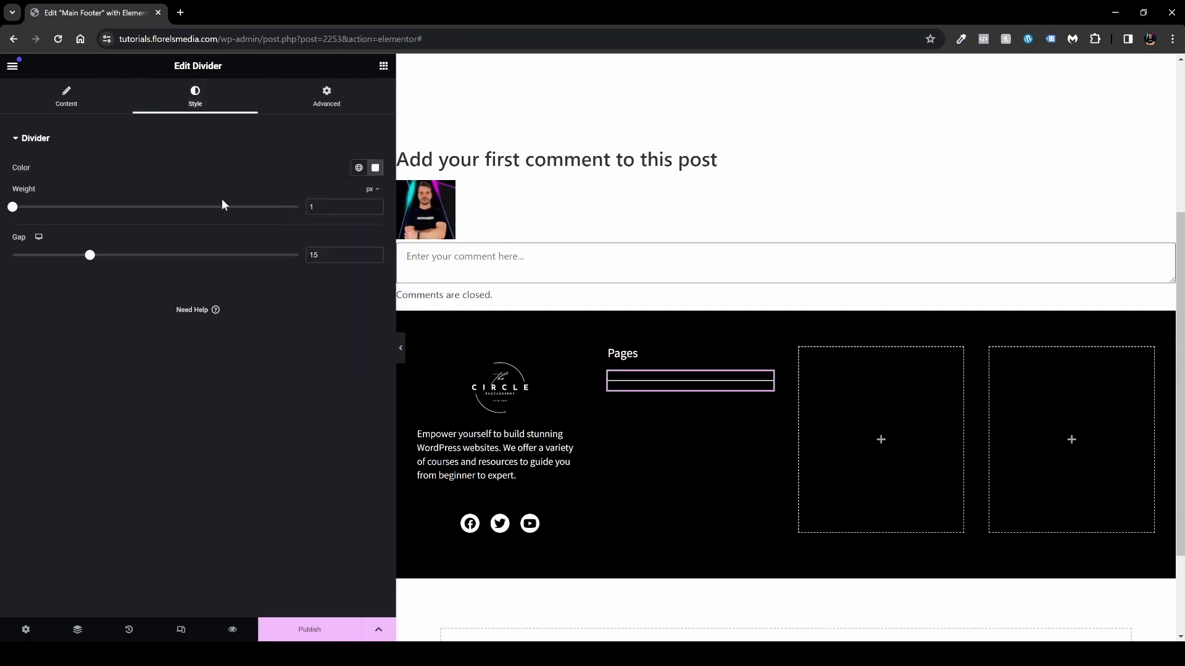
# Step: Set the divider's weight to 2 px and its gap to 0
pyautogui.click(315, 206)
pyautogui.write('2')
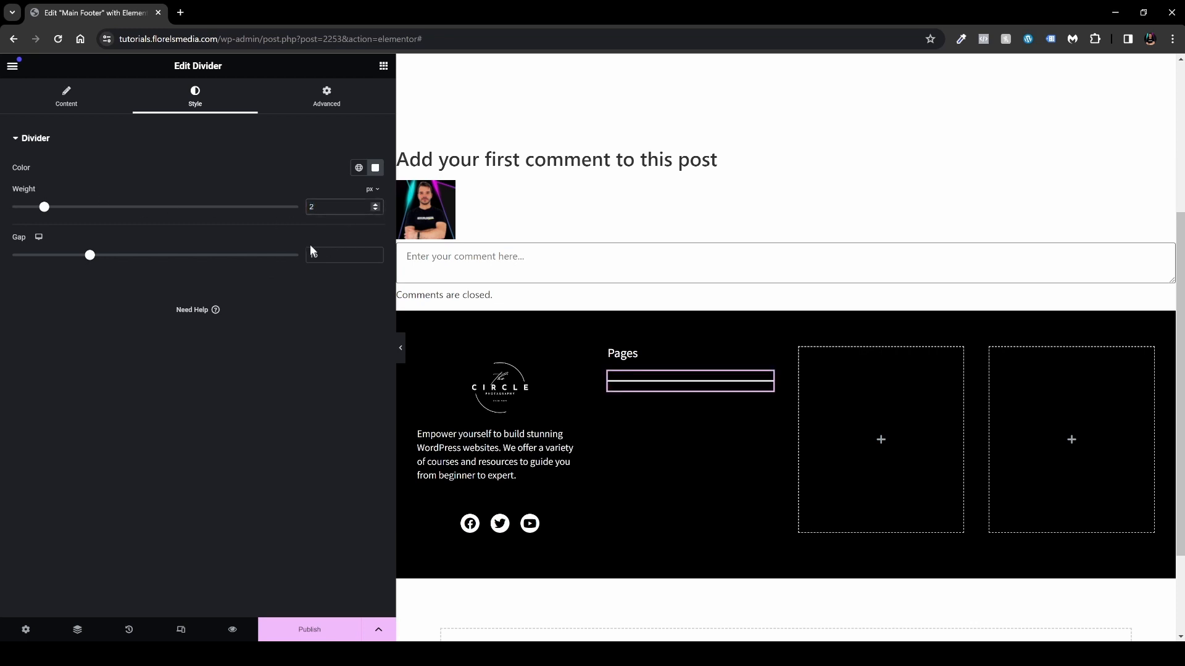
pyautogui.press('Tab')
pyautogui.write('0')
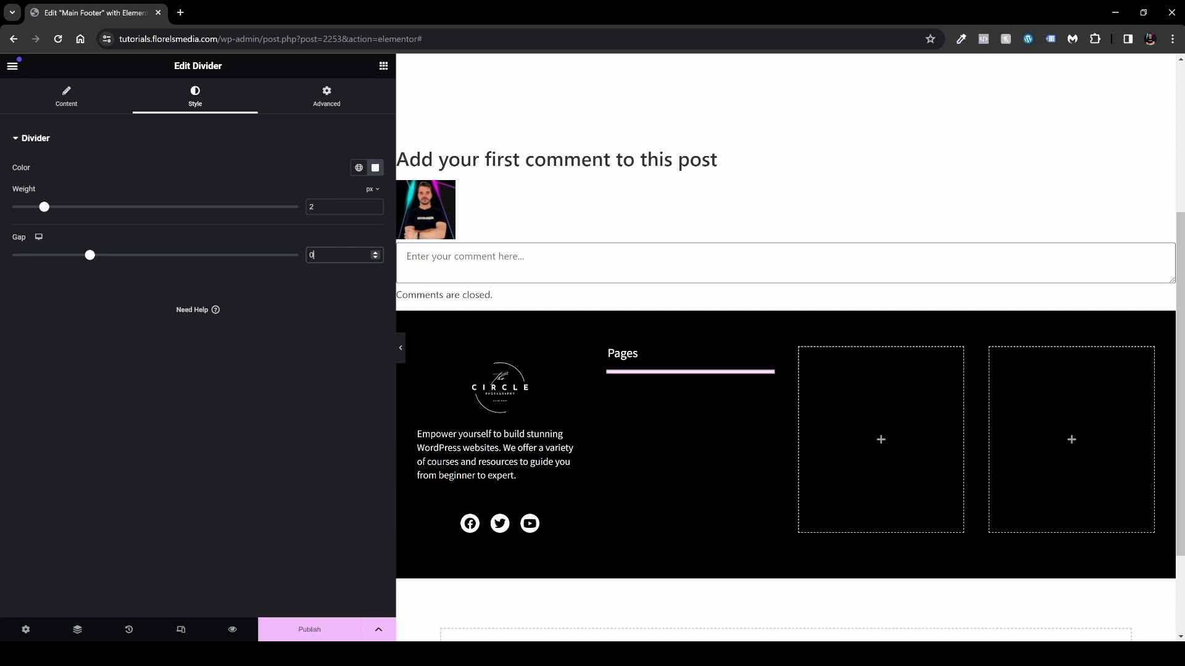
# Step: Switch the divider's width unit to px and set the width to 50 px
pyautogui.click(69, 105)
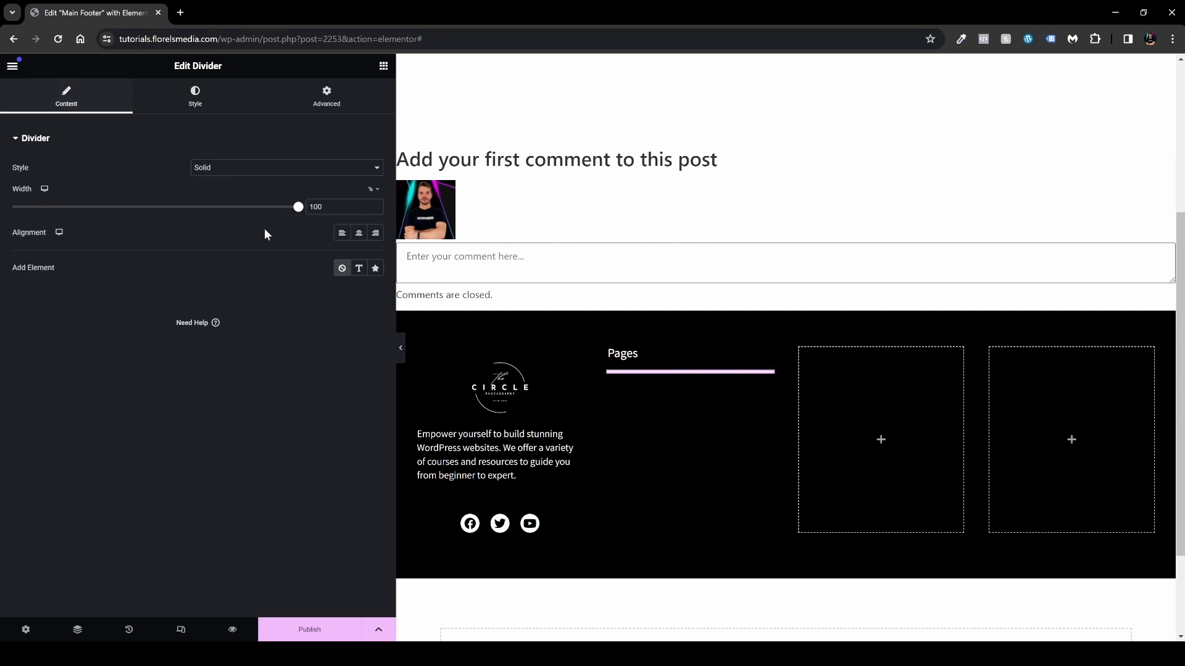
pyautogui.click(377, 195)
pyautogui.click(375, 199)
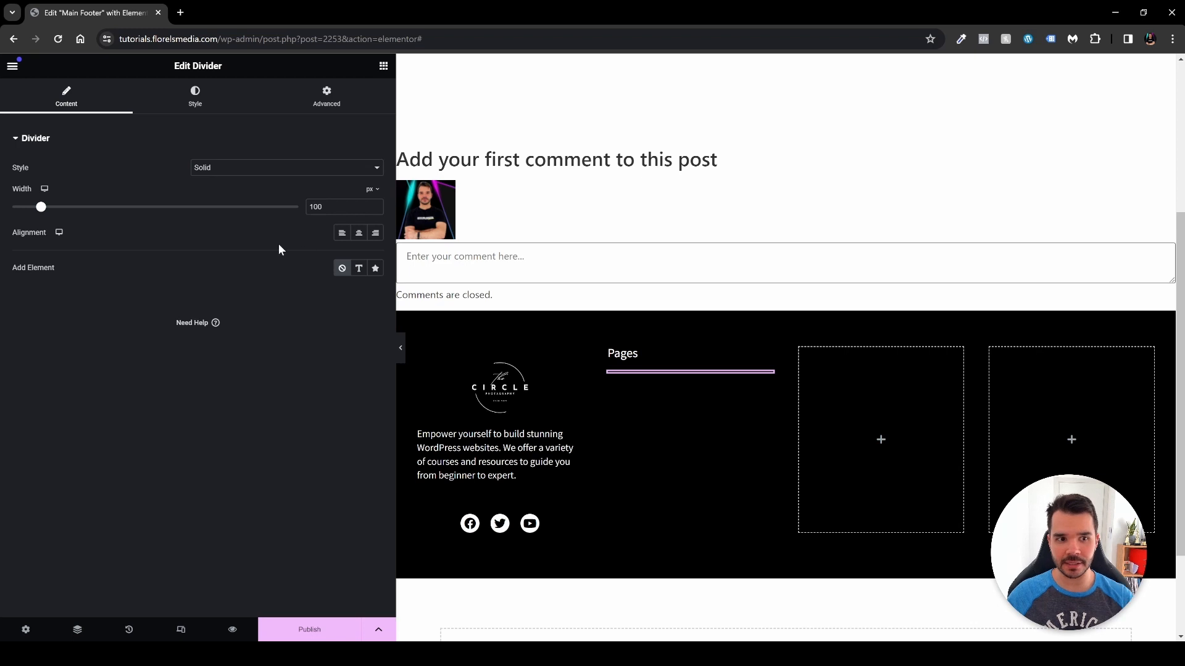
pyautogui.moveTo(41, 212); pyautogui.dragTo(27, 212)
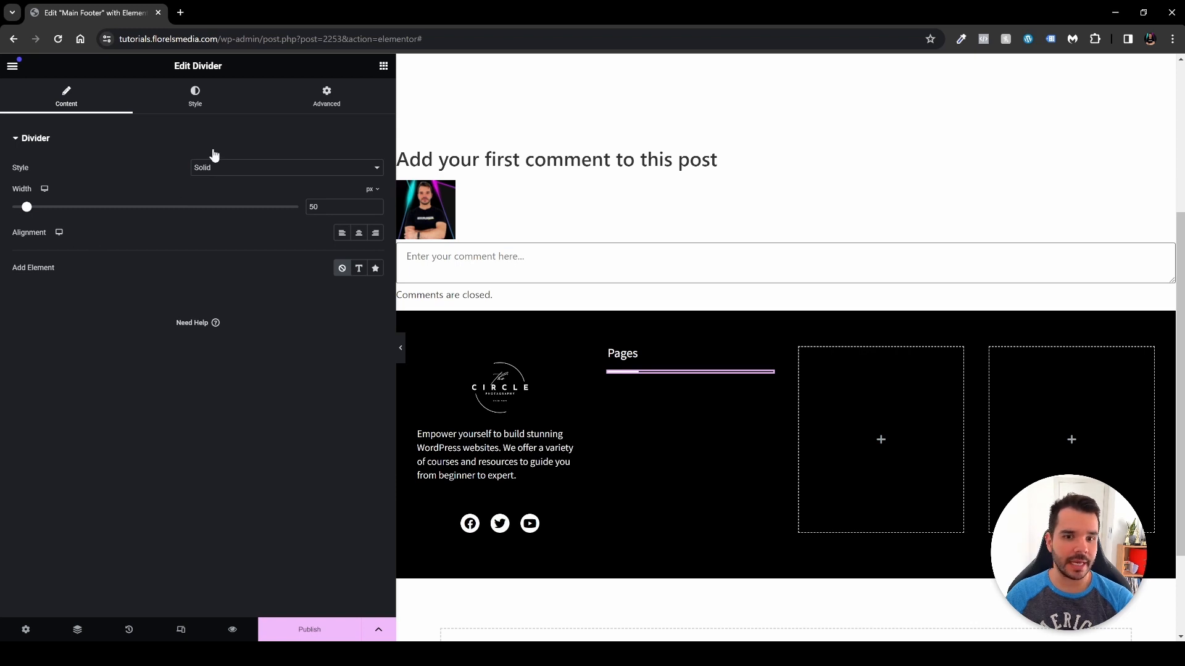
# Step: Set the "Pages" heading's bottom margin alone to -0.5 em, keeping the other sides at 0
pyautogui.click(768, 356)
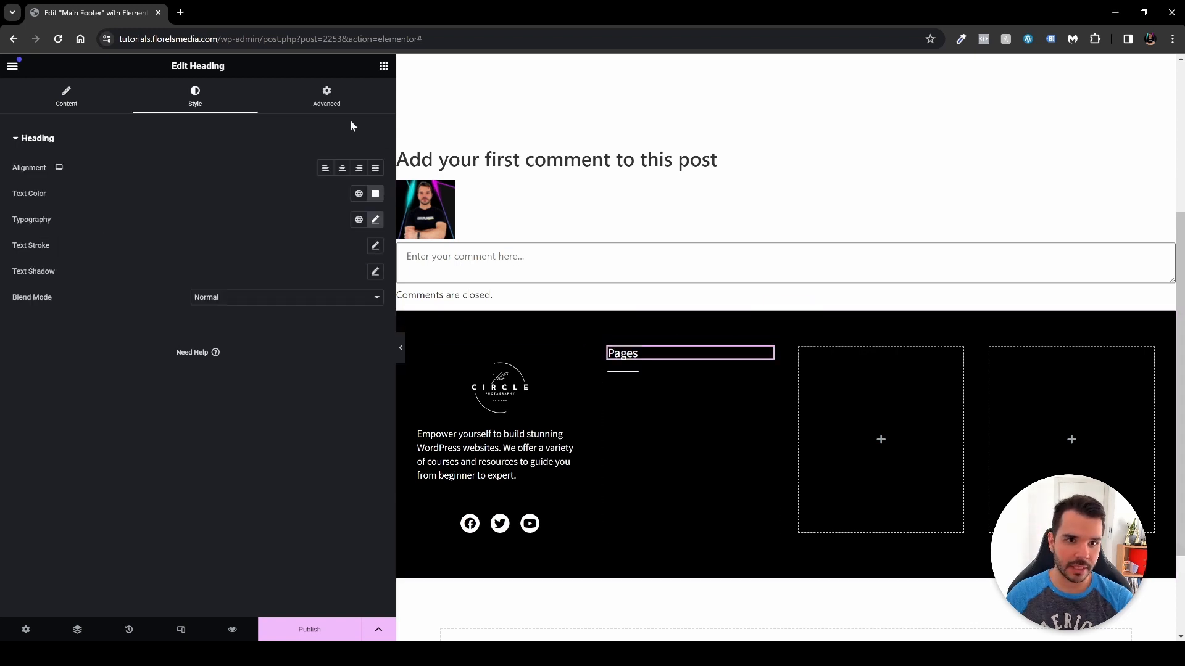
pyautogui.click(326, 98)
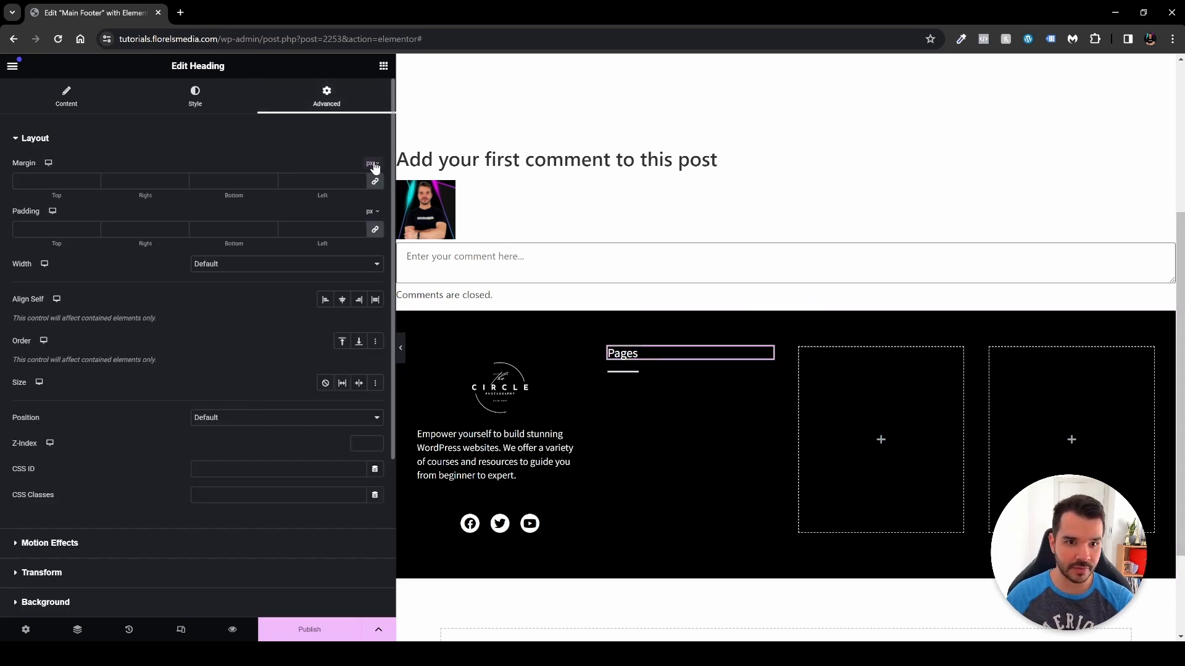
pyautogui.click(374, 165)
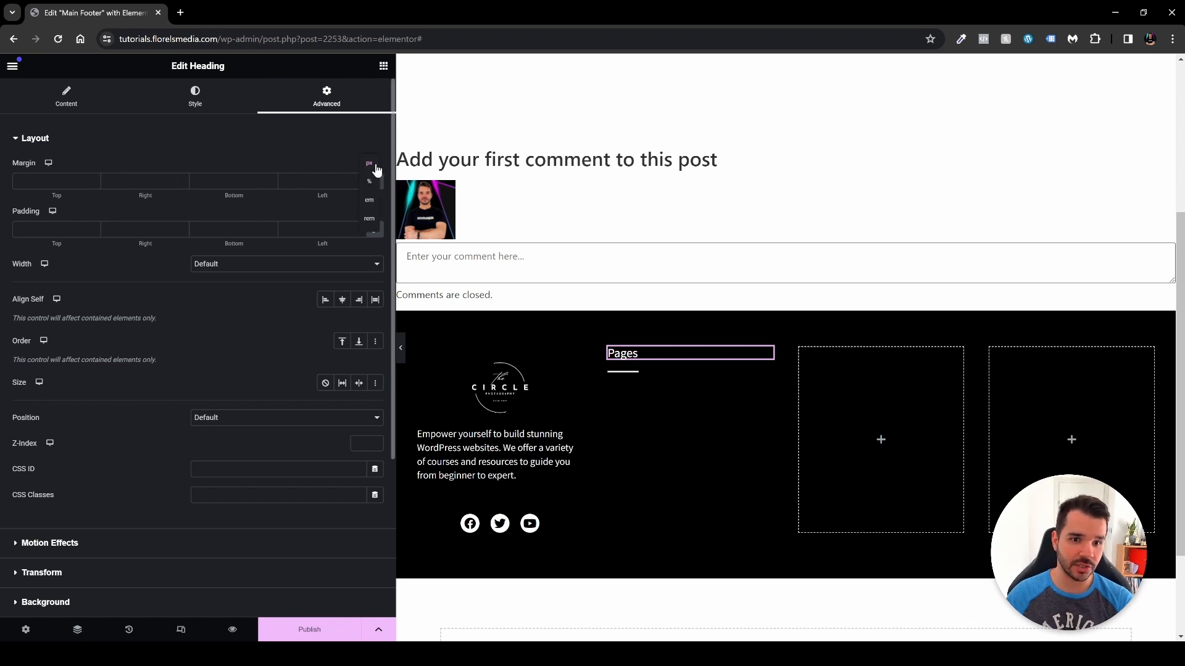
pyautogui.click(369, 200)
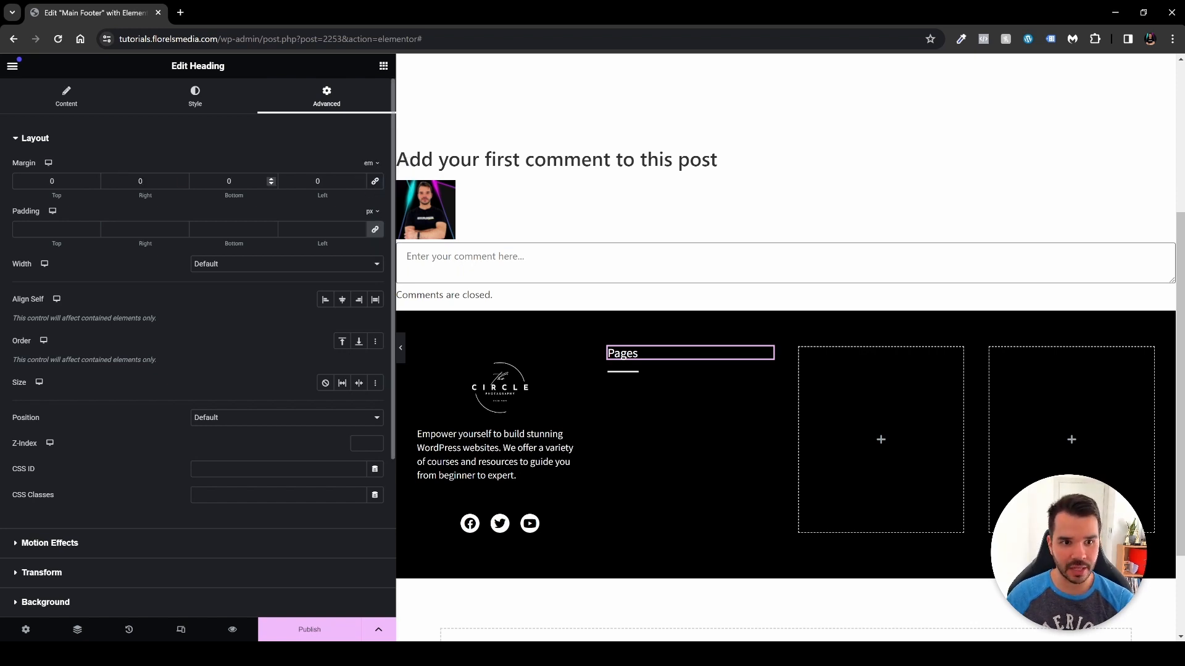
pyautogui.moveTo(235, 196); pyautogui.dragTo(228, 195)
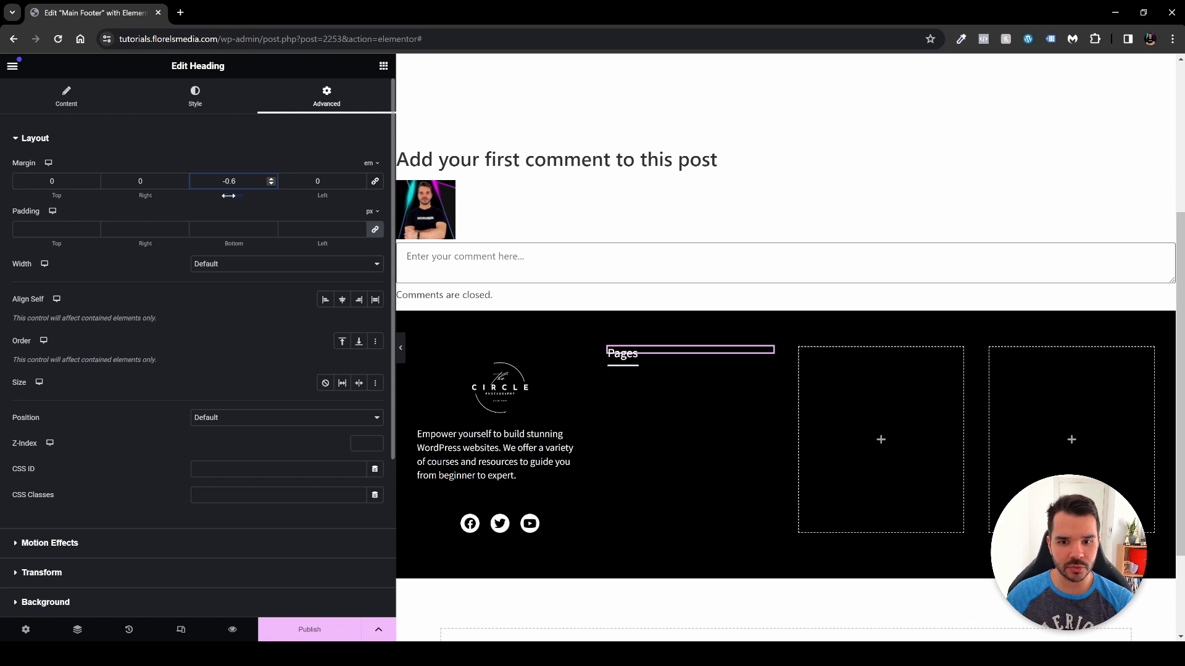
pyautogui.moveTo(228, 196); pyautogui.dragTo(232, 196)
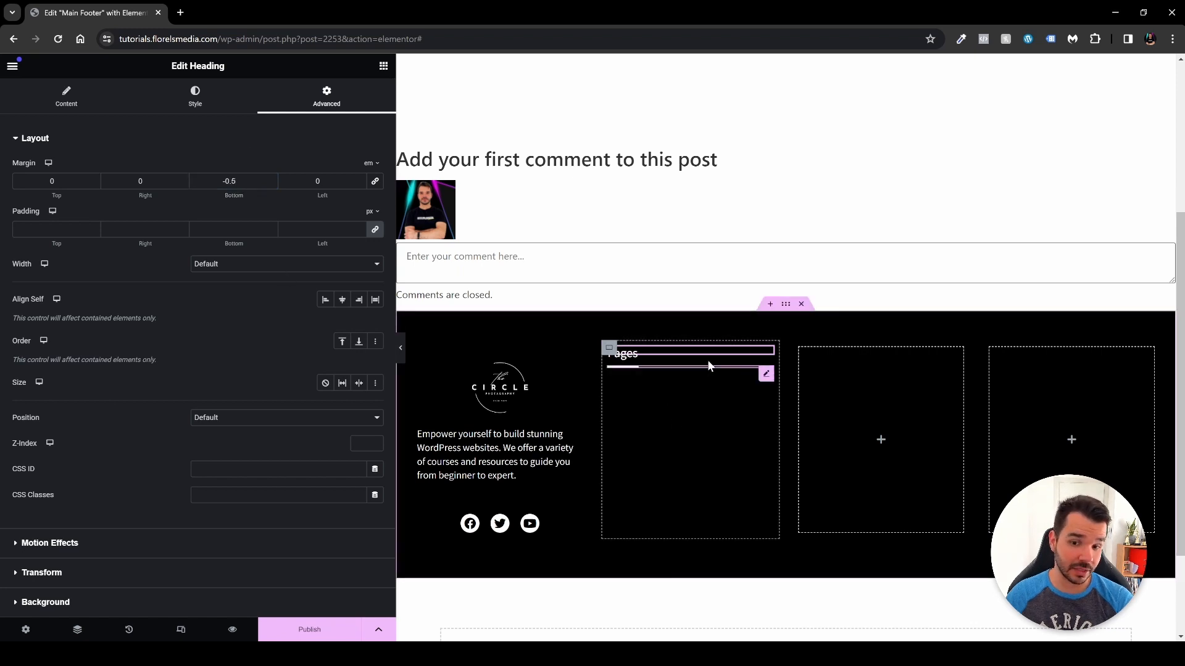
# Step: Find the Icon List widget and add it below the divider in the "Pages" column
pyautogui.click(576, 355)
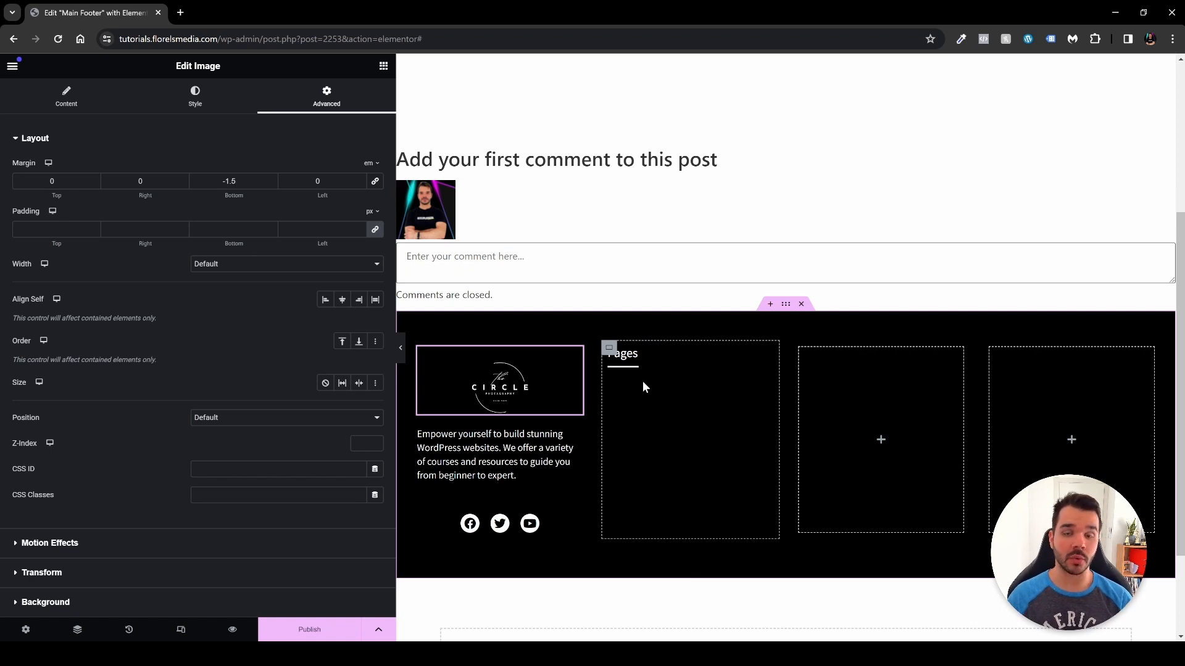
pyautogui.click(383, 67)
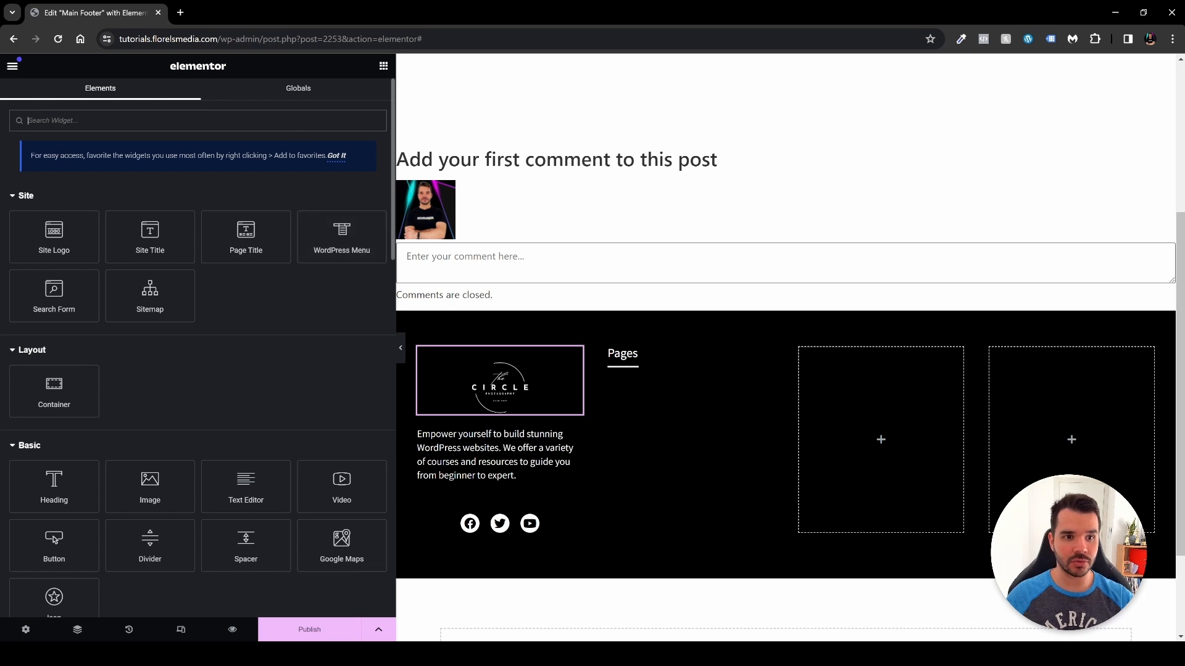
pyautogui.write('lis')
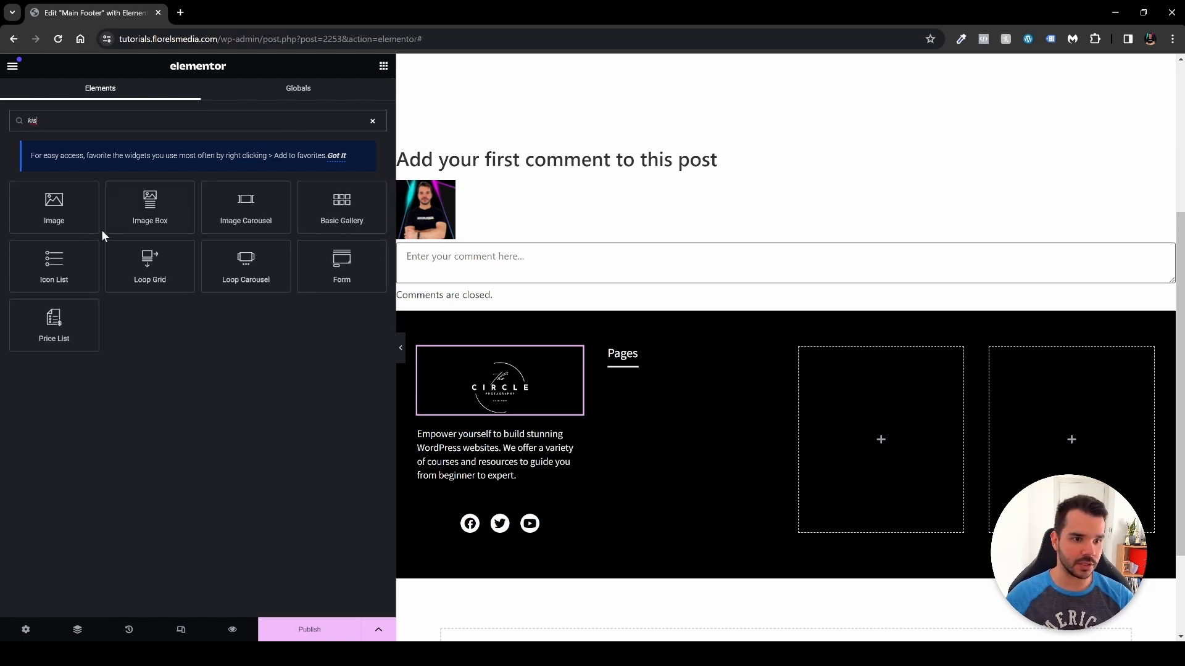
pyautogui.moveTo(60, 268); pyautogui.dragTo(636, 359)
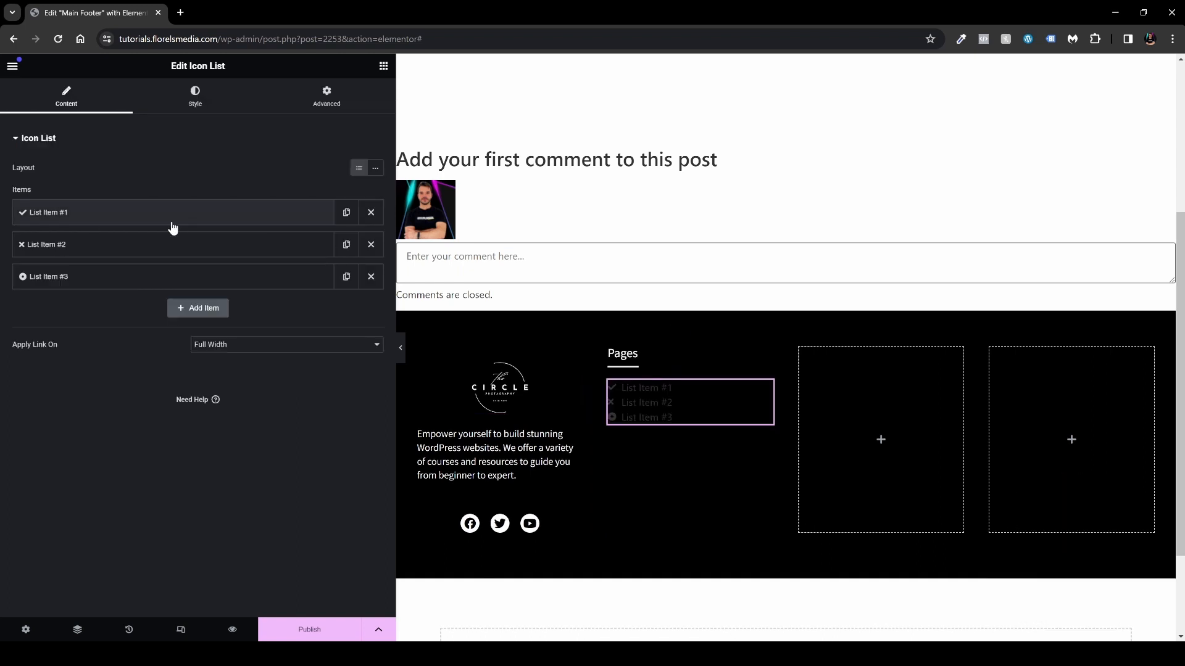
# Step: Remove the icons from all three default items of the icon list
pyautogui.click(158, 222)
pyautogui.click(369, 303)
pyautogui.click(297, 212)
pyautogui.click(270, 247)
pyautogui.click(367, 335)
pyautogui.click(270, 254)
pyautogui.click(321, 277)
pyautogui.click(364, 370)
# Step: Rename the three icon list items "Home", "About Us" and "Blog"
pyautogui.click(196, 215)
pyautogui.tripleClick(105, 258)
pyautogui.write('Home')
pyautogui.click(154, 213)
pyautogui.click(153, 247)
pyautogui.tripleClick(105, 289)
pyautogui.write('About Us')
pyautogui.click(154, 533)
pyautogui.tripleClick(105, 322)
pyautogui.write('Blog')
pyautogui.click(123, 283)
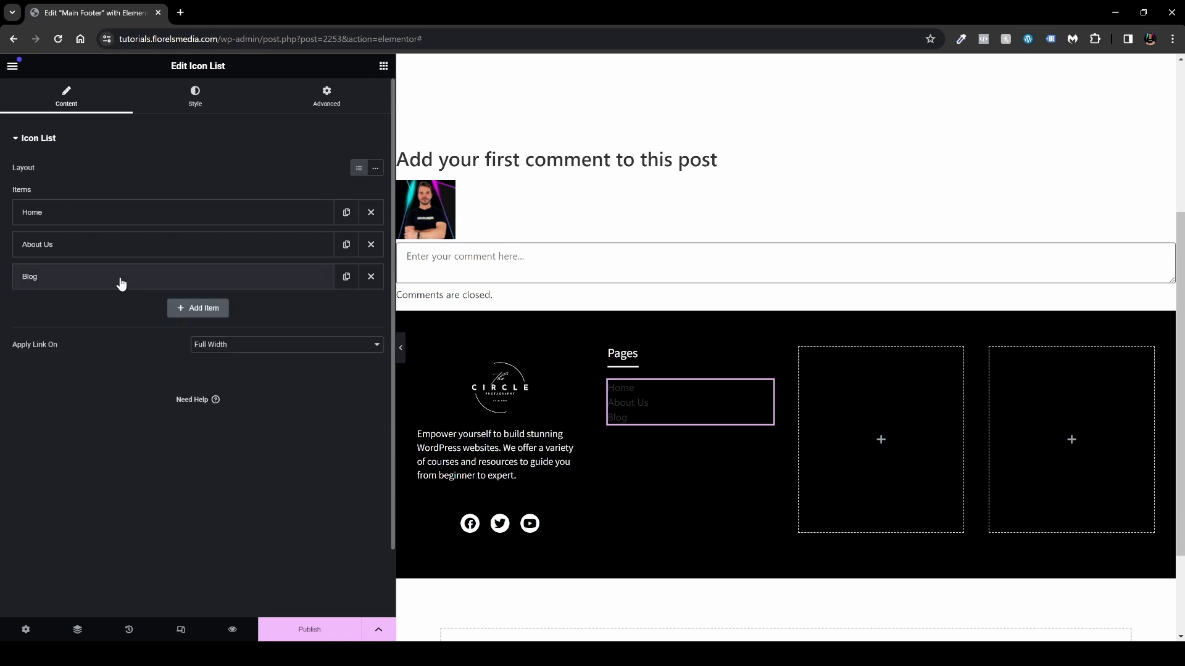
# Step: Add a fourth item to the icon list, remove its icon and name it "Contact Us"
pyautogui.click(177, 309)
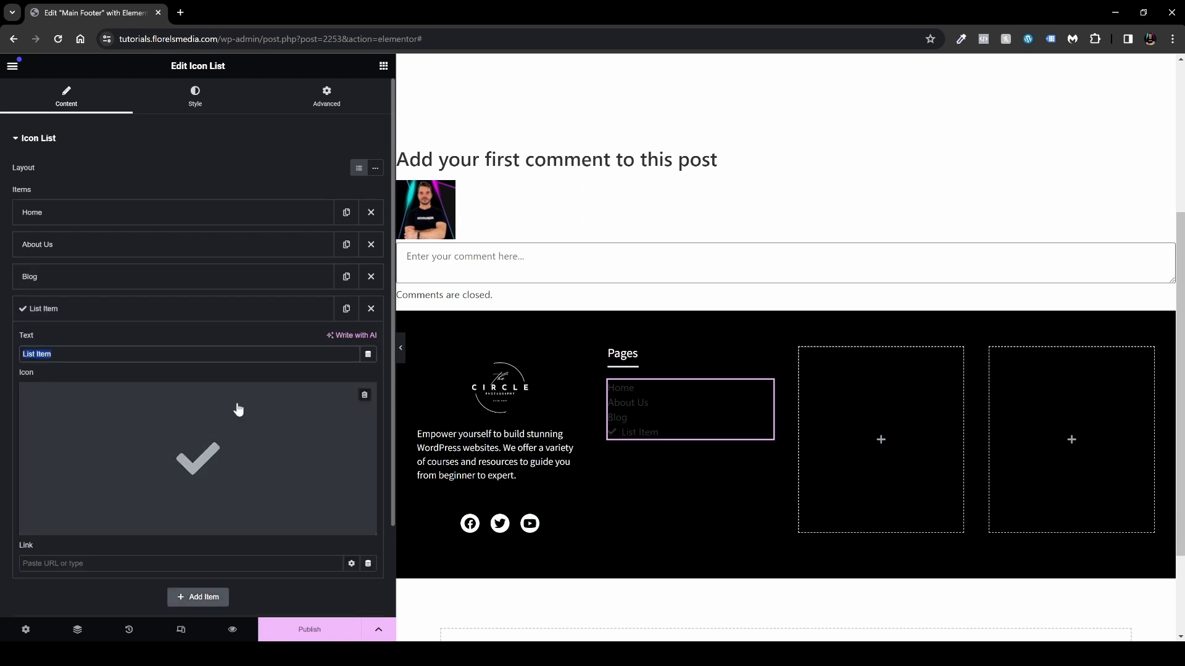
pyautogui.click(364, 397)
pyautogui.hotkey('ctrl', 'a')
pyautogui.write('Contac')
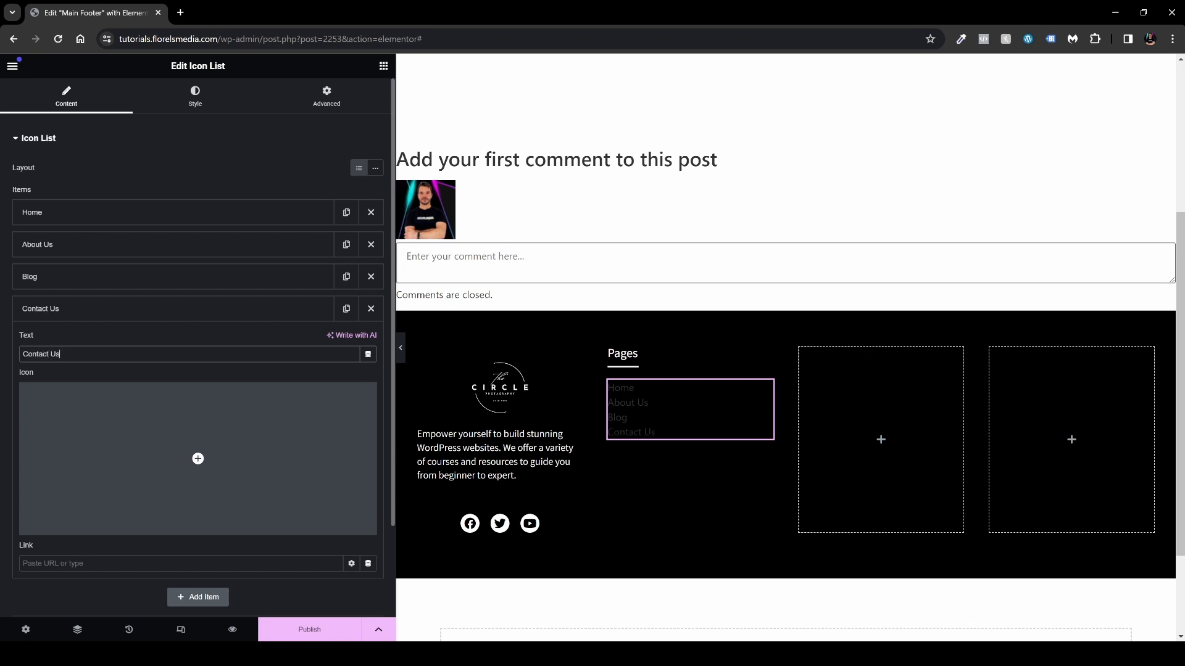
pyautogui.click(68, 307)
# Step: Shorten the second list item's text to "About"
pyautogui.click(63, 247)
pyautogui.press('BackSpace')
pyautogui.press('BackSpace')
pyautogui.press('BackSpace')
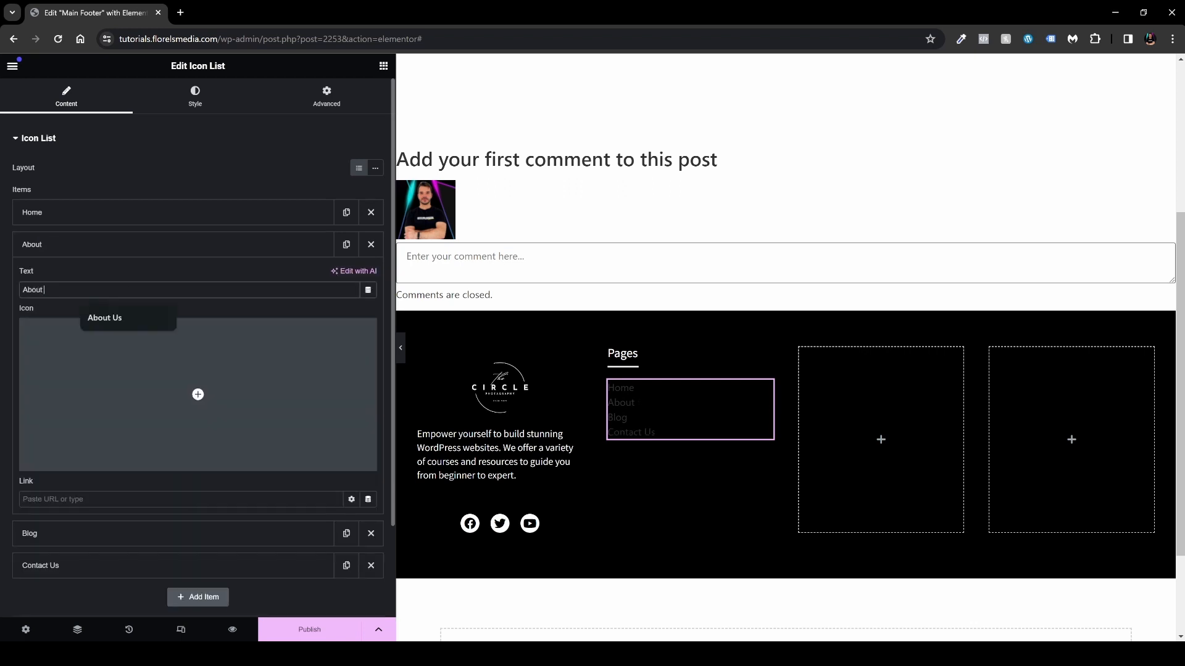
pyautogui.click(169, 162)
pyautogui.click(204, 244)
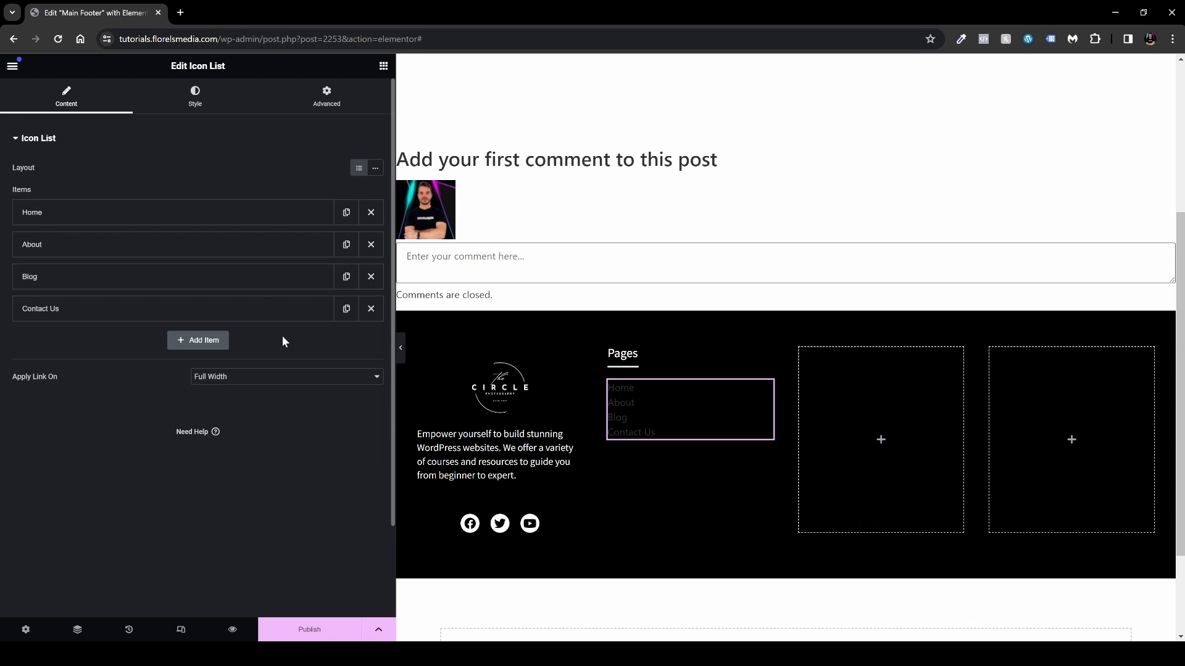
# Step: Set the Pages icon list's text color to white (#FFFFFF)
pyautogui.click(205, 104)
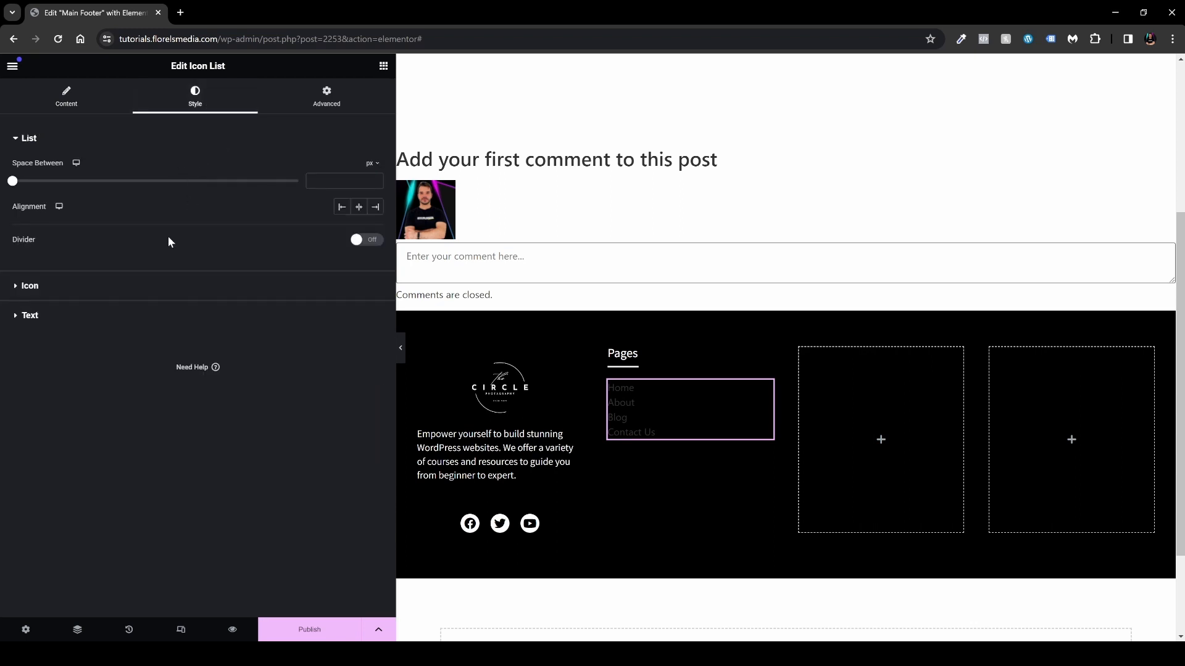
pyautogui.click(142, 315)
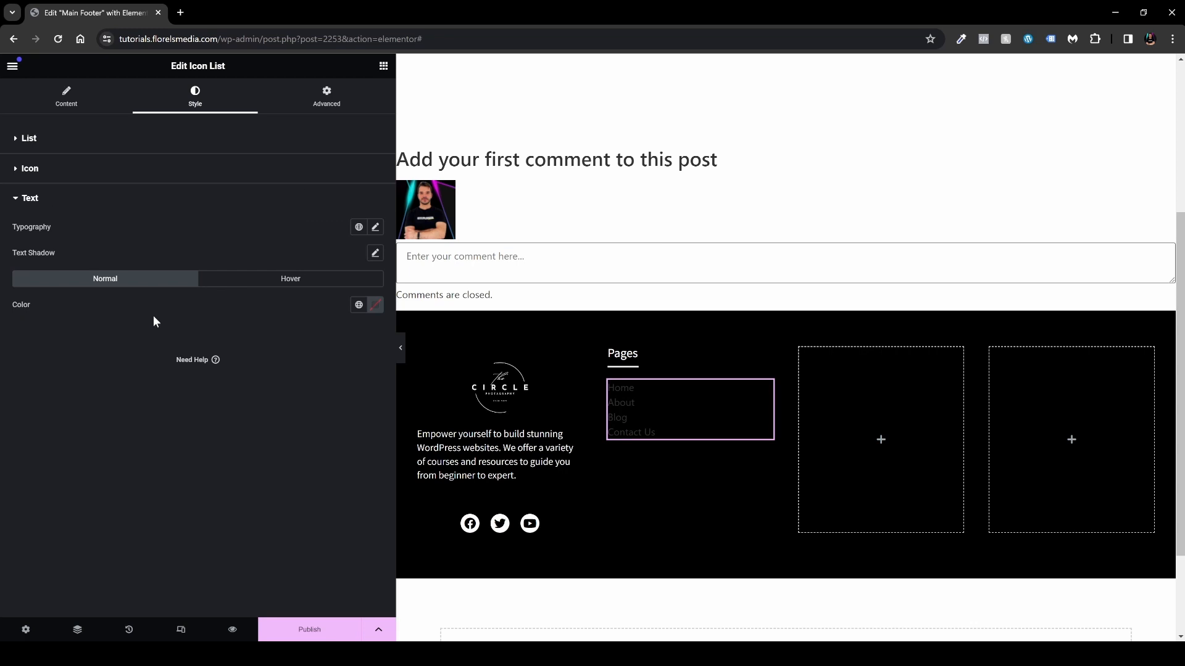
pyautogui.click(374, 308)
pyautogui.moveTo(309, 363); pyautogui.dragTo(289, 339)
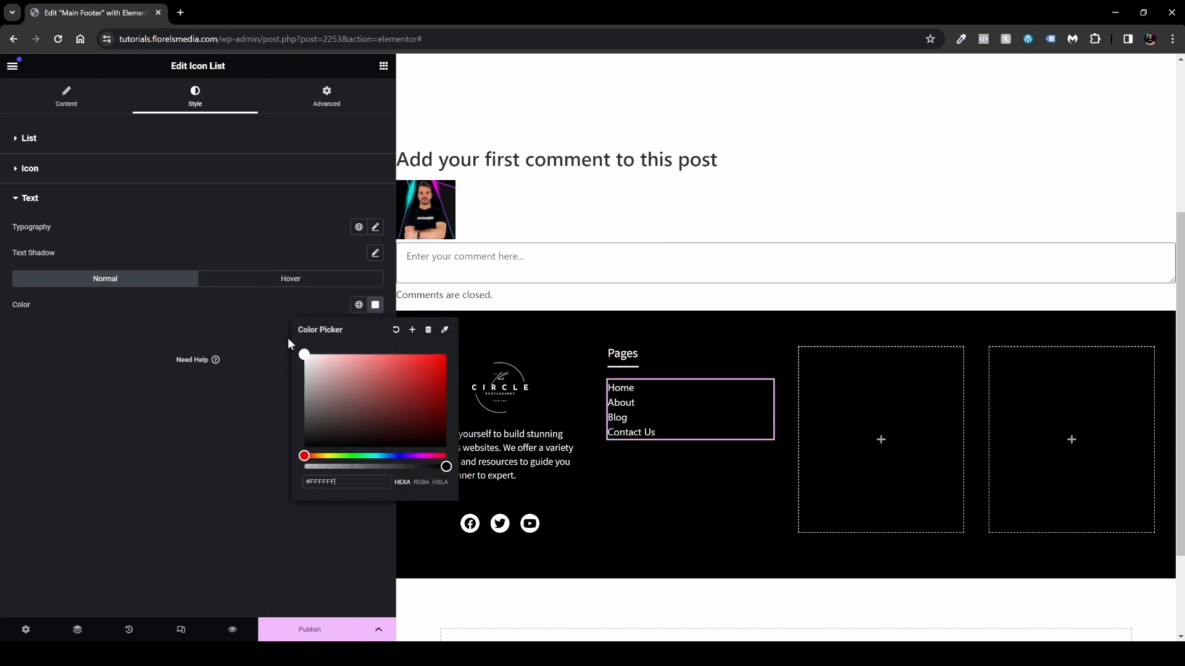
pyautogui.click(288, 338)
# Step: Set the icon list's typography to Assistant at 16 px and the space between its items to 5 px
pyautogui.click(375, 227)
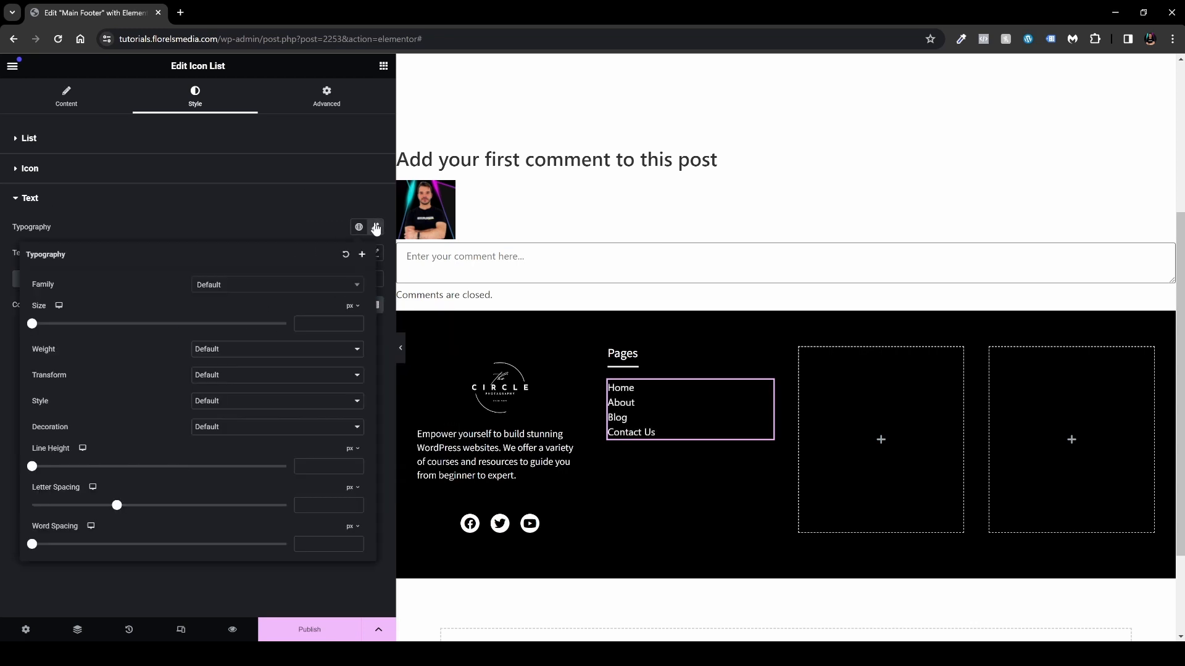
pyautogui.click(286, 292)
pyautogui.write('ass')
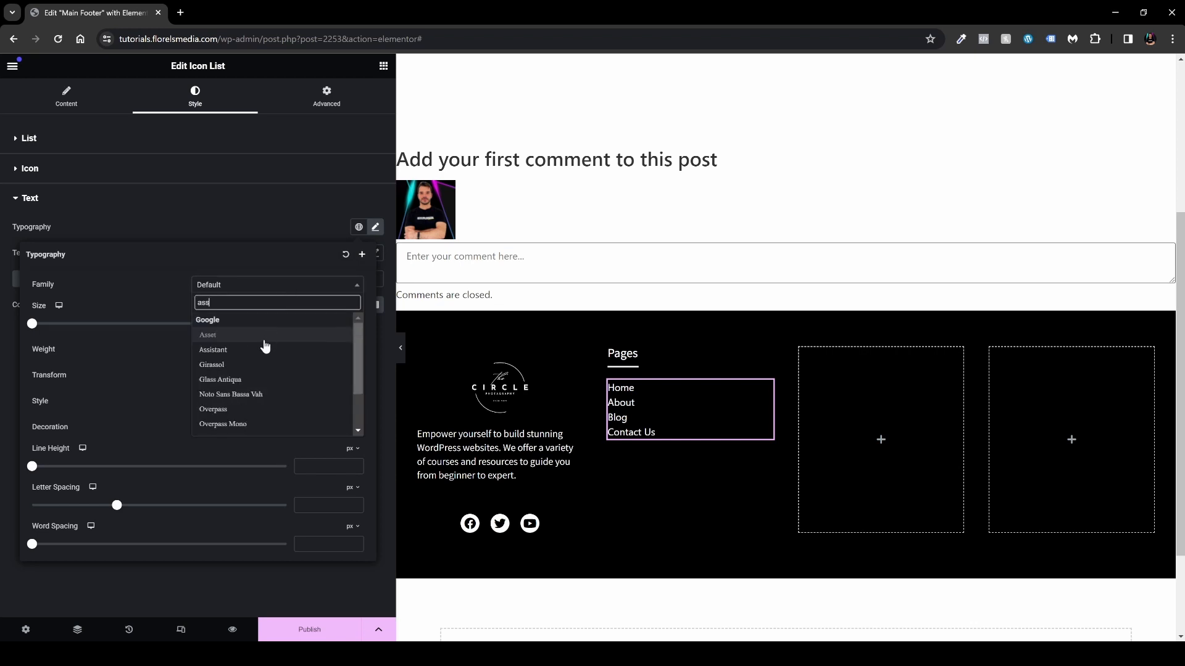
pyautogui.click(265, 350)
pyautogui.write('16')
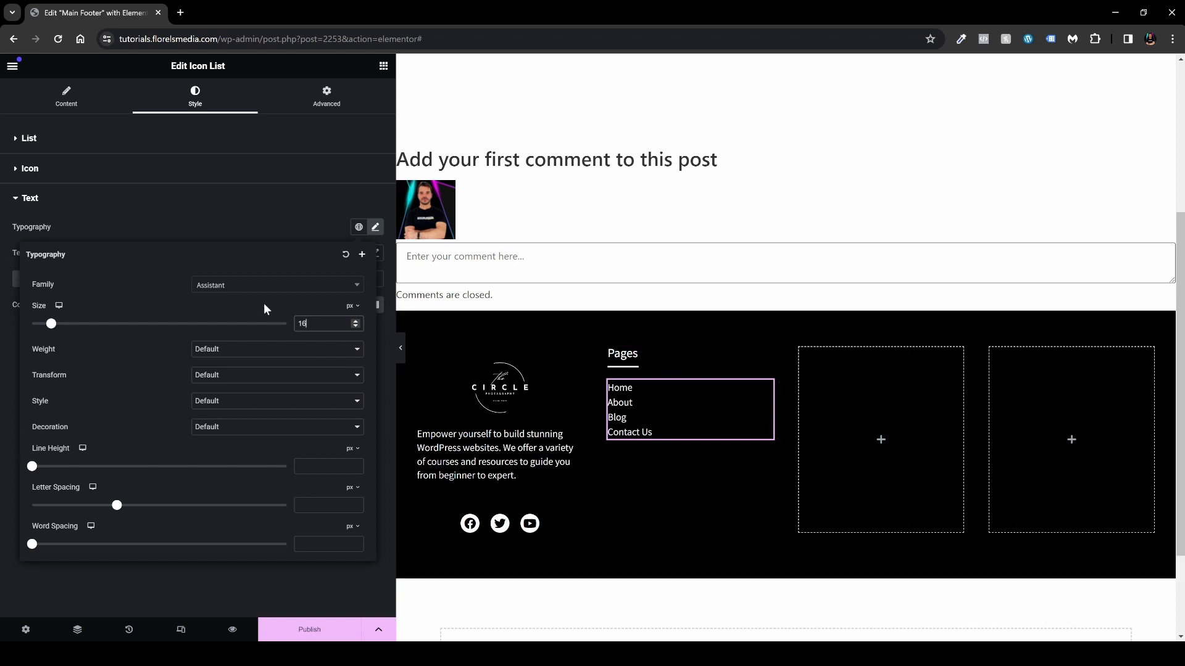
pyautogui.click(265, 215)
pyautogui.click(207, 148)
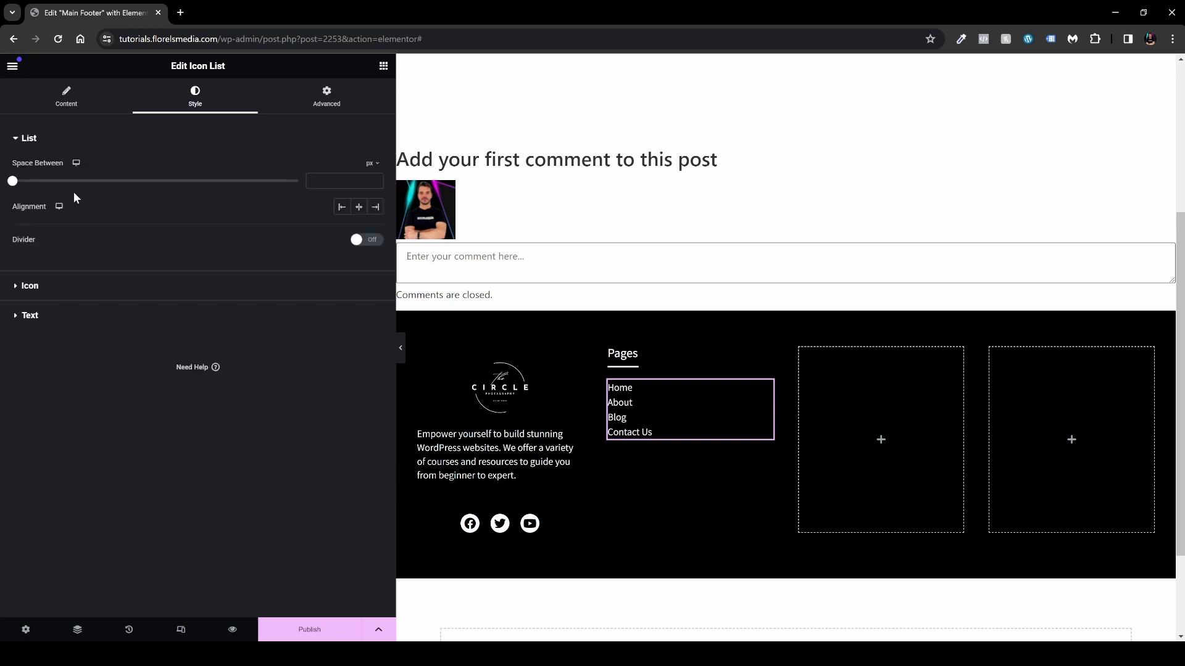
pyautogui.moveTo(12, 181); pyautogui.dragTo(40, 183)
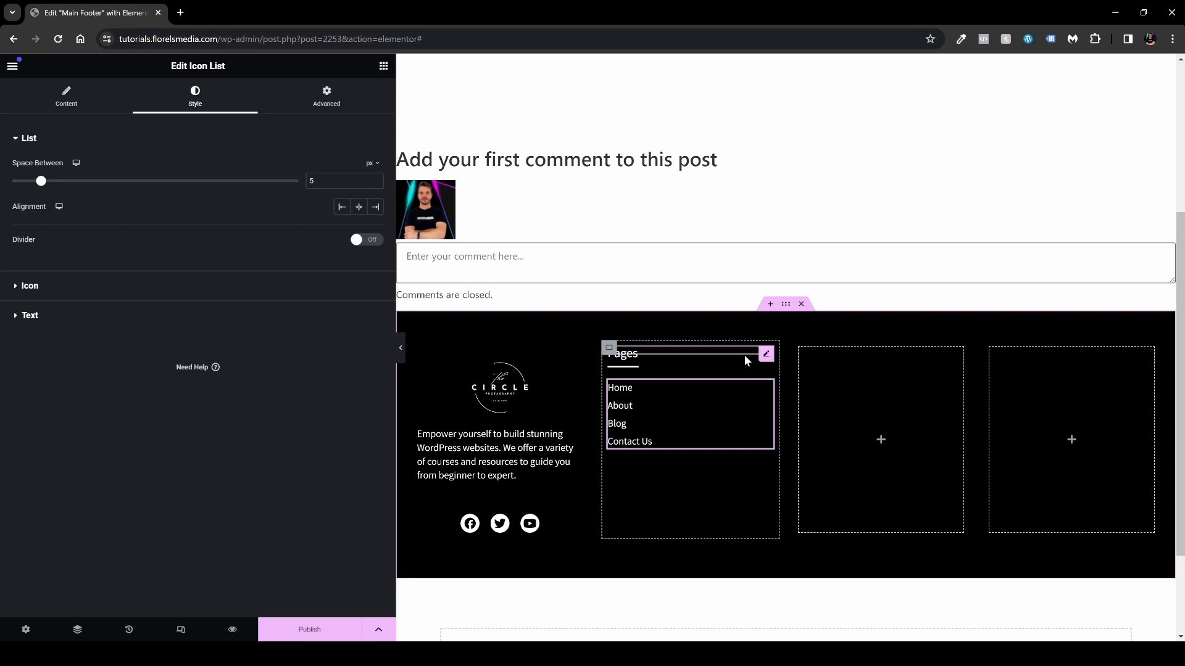
# Step: Copy the "Pages" heading and its divider from the second column into the third column
pyautogui.rightClick(769, 354)
pyautogui.click(790, 414)
pyautogui.rightClick(886, 412)
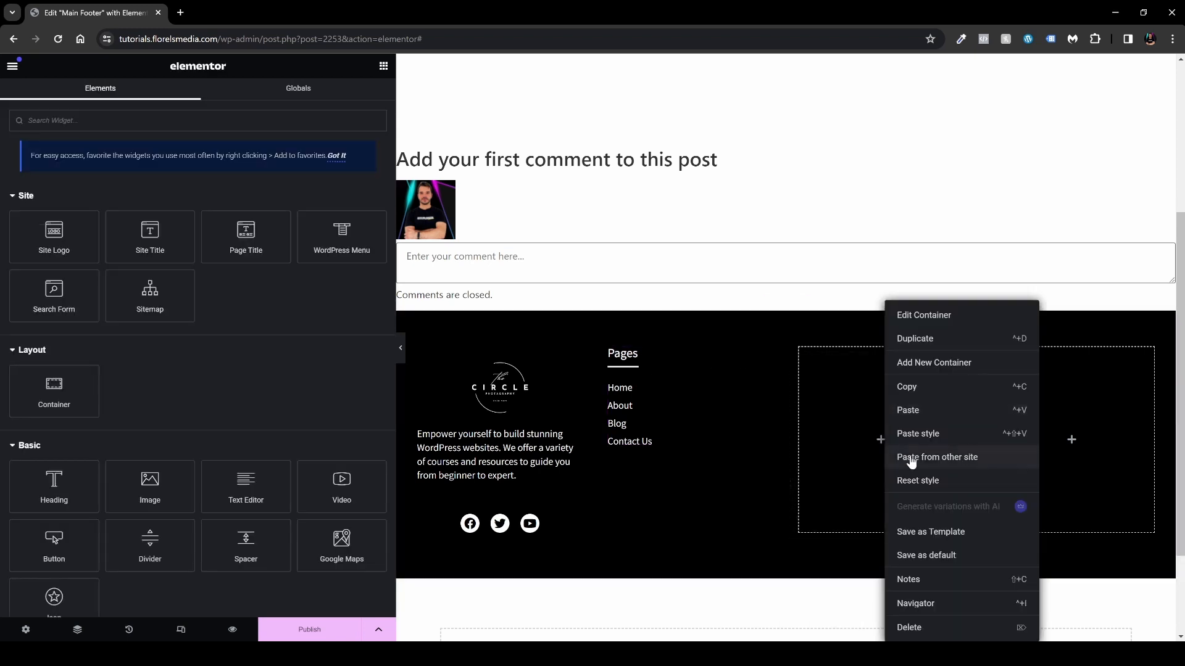
pyautogui.click(900, 411)
pyautogui.rightClick(635, 369)
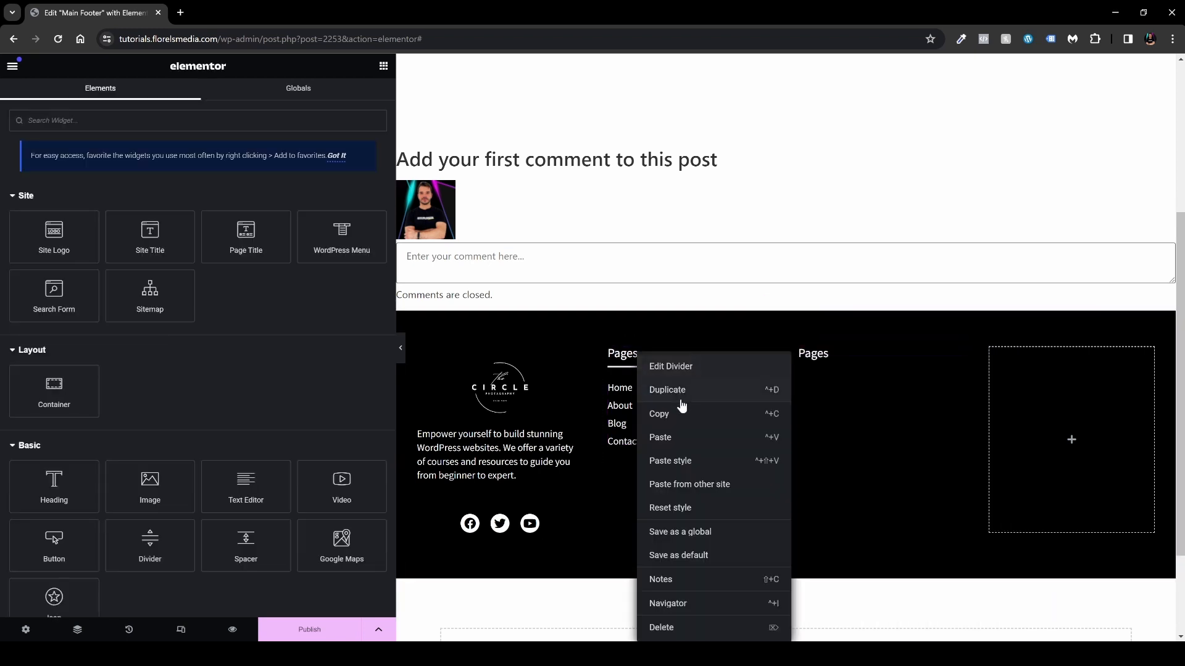
pyautogui.click(684, 413)
pyautogui.rightClick(842, 363)
pyautogui.click(883, 412)
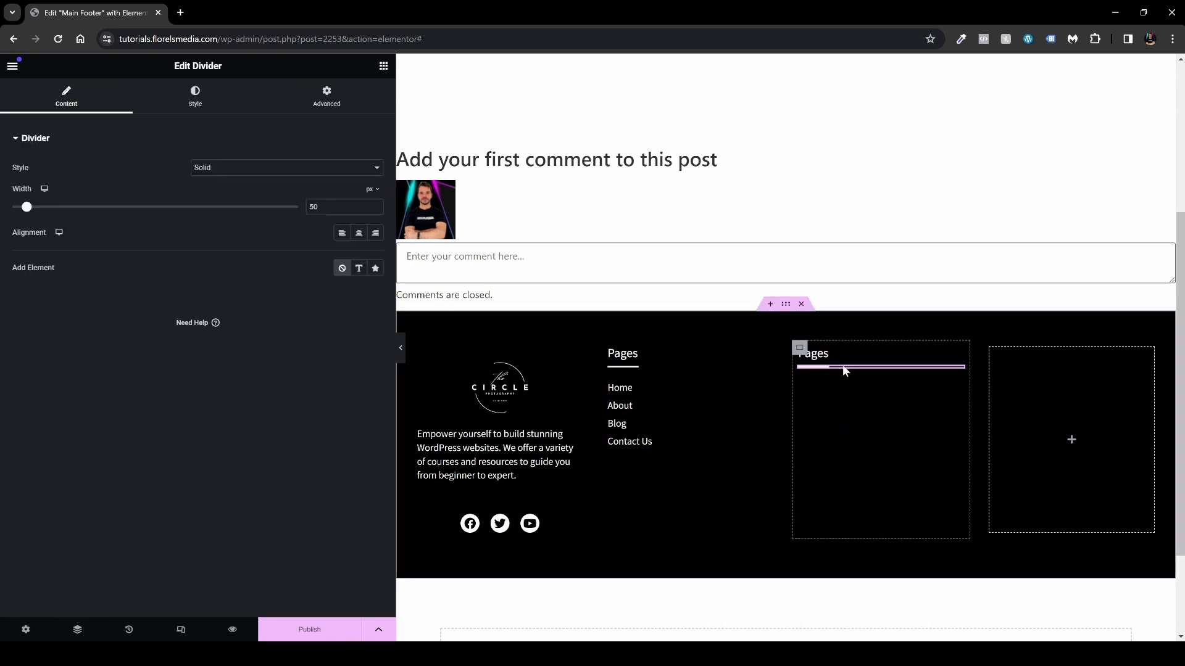
# Step: Change the third column's heading text to "Stay Tuned"
pyautogui.click(858, 352)
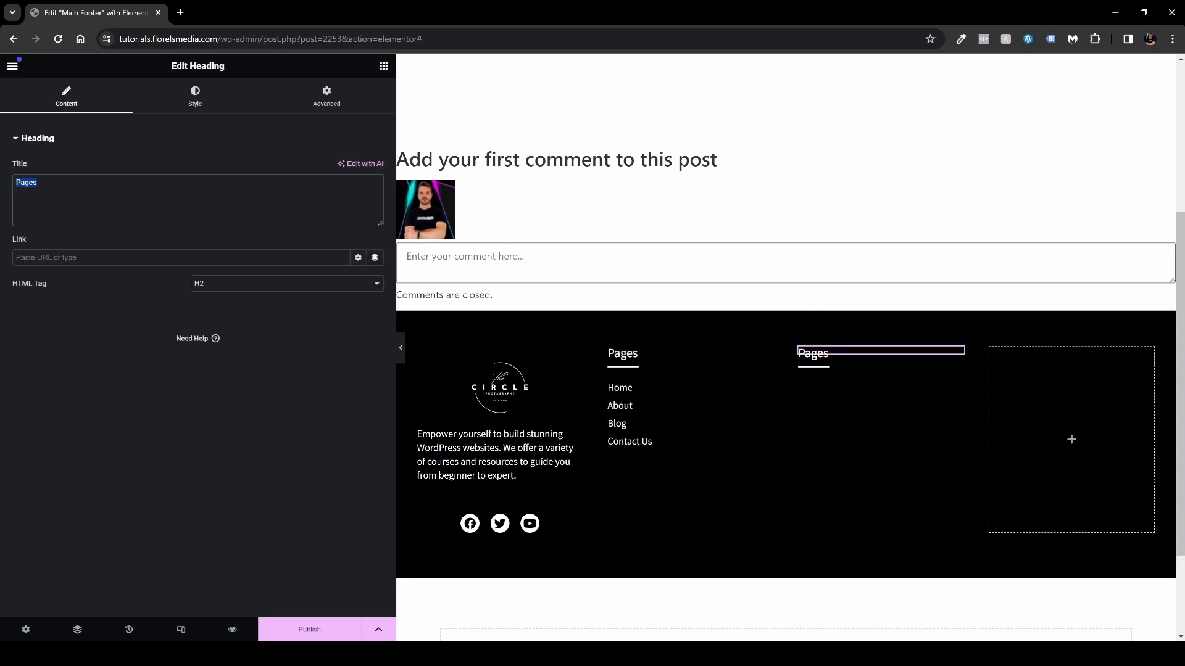
pyautogui.write('Stay tuned')
pyautogui.press('Delete')
pyautogui.write('T')
pyautogui.hotkey('ctrl', 'a')
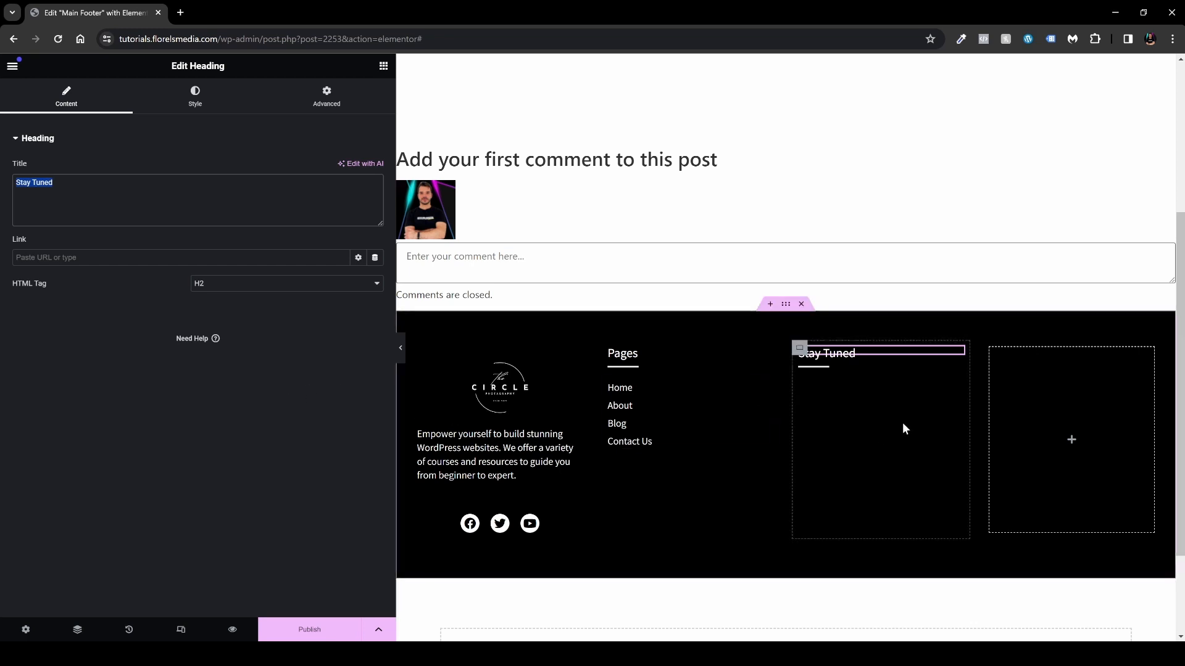
# Step: Add a Loop Grid below the "Stay Tuned" divider and create a new template for it, saving the footer changes
pyautogui.click(382, 66)
pyautogui.scroll(-4, 309, 336)
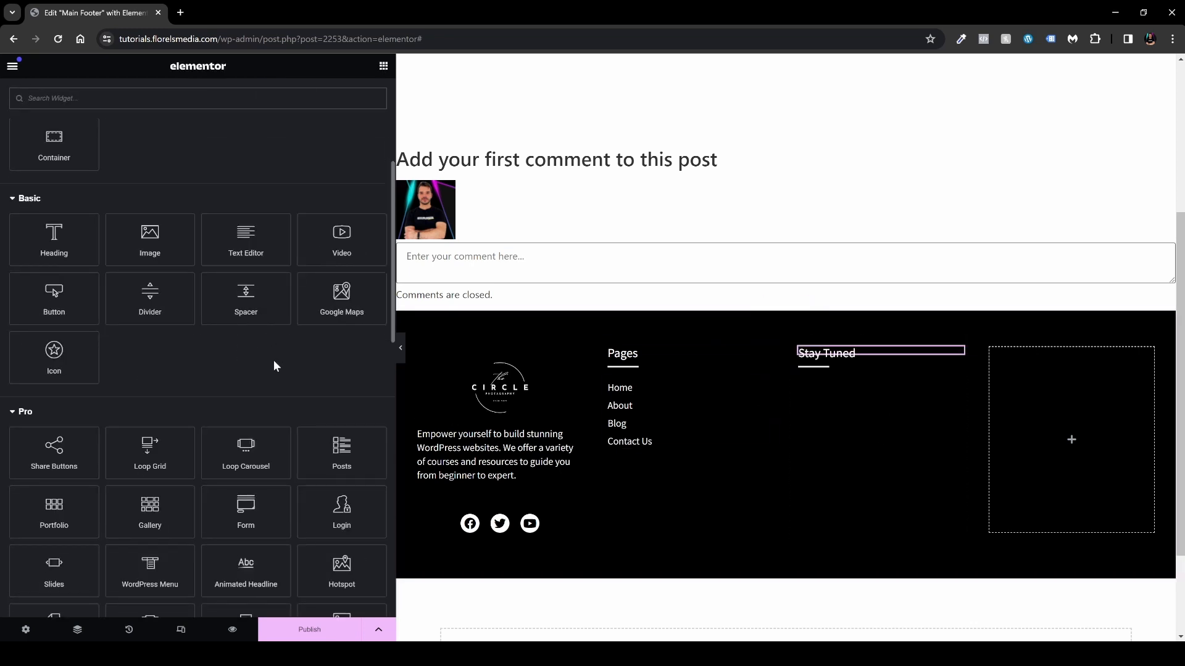
pyautogui.scroll(-1, 259, 345)
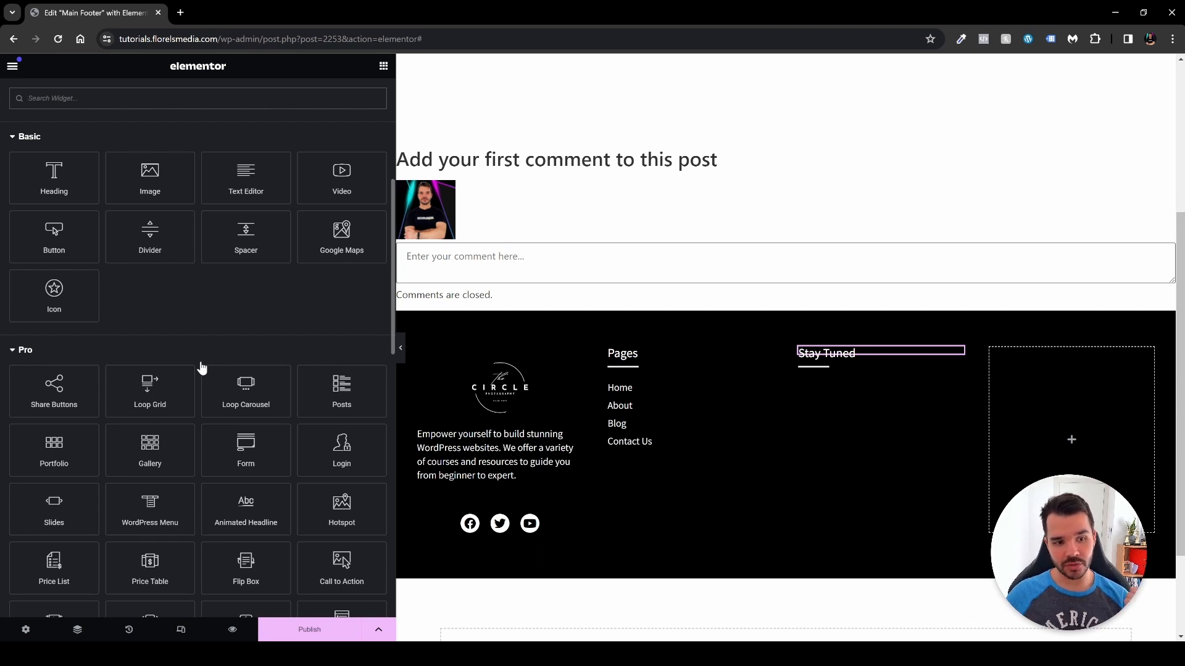
pyautogui.moveTo(145, 383); pyautogui.dragTo(828, 365)
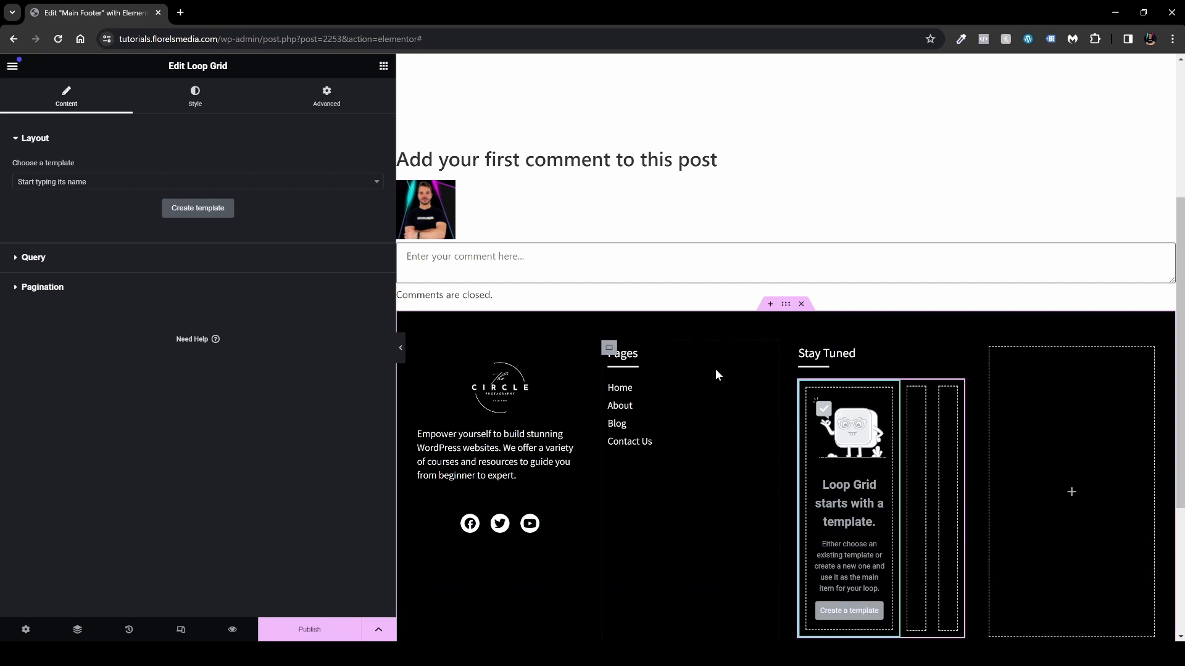
pyautogui.click(851, 610)
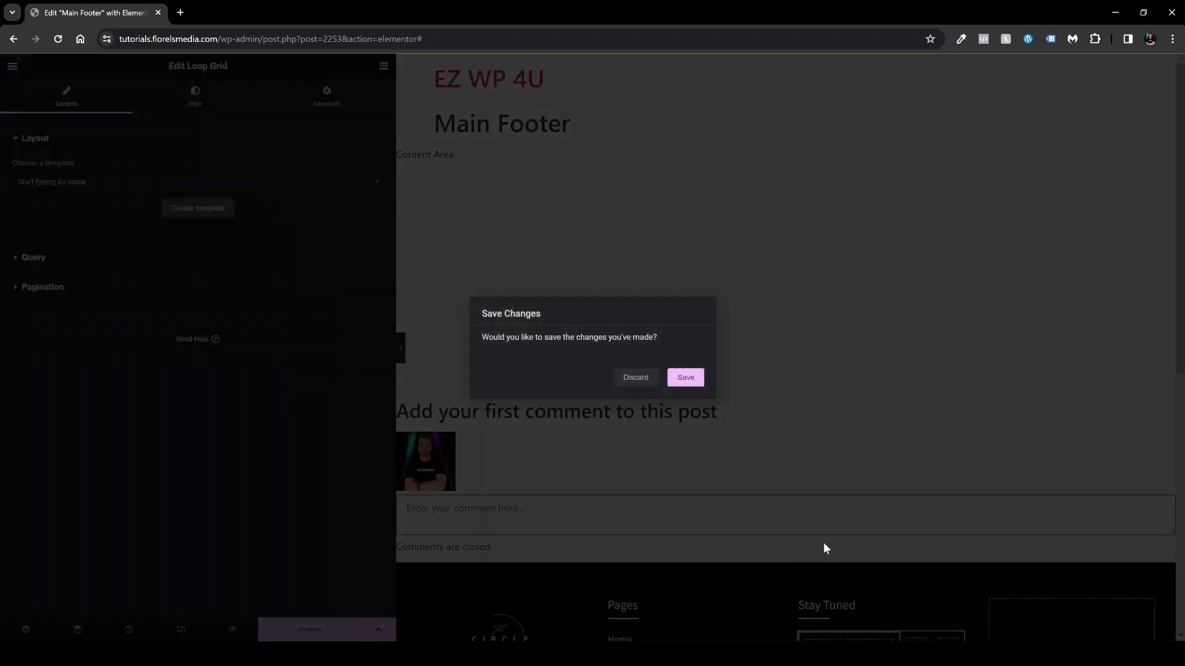
pyautogui.click(686, 379)
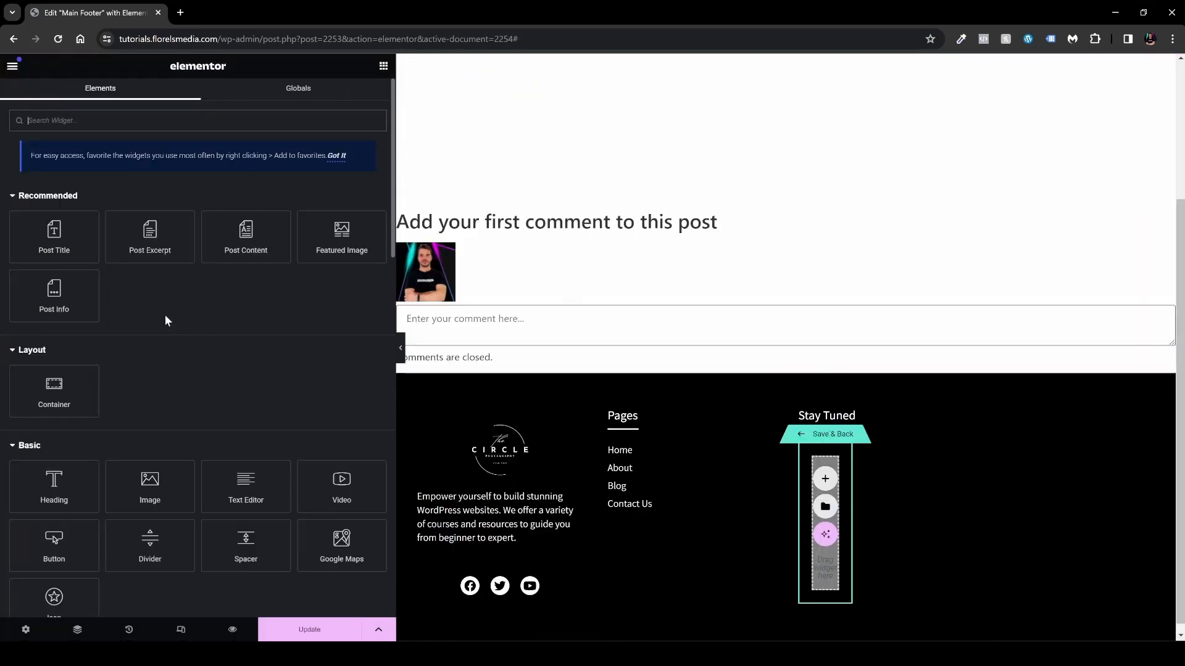
# Step: Add an Image widget to the loop template and link it dynamically to the post's Featured Image
pyautogui.moveTo(150, 485); pyautogui.dragTo(825, 493)
pyautogui.click(189, 350)
pyautogui.click(237, 417)
pyautogui.click(375, 327)
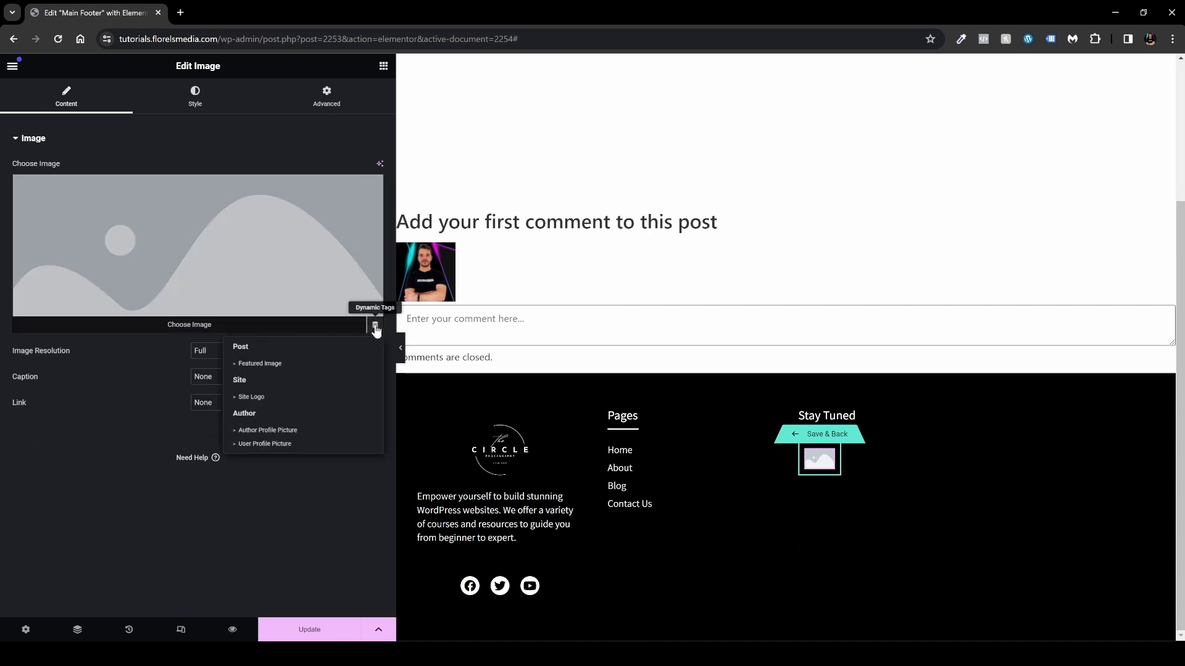
pyautogui.click(256, 363)
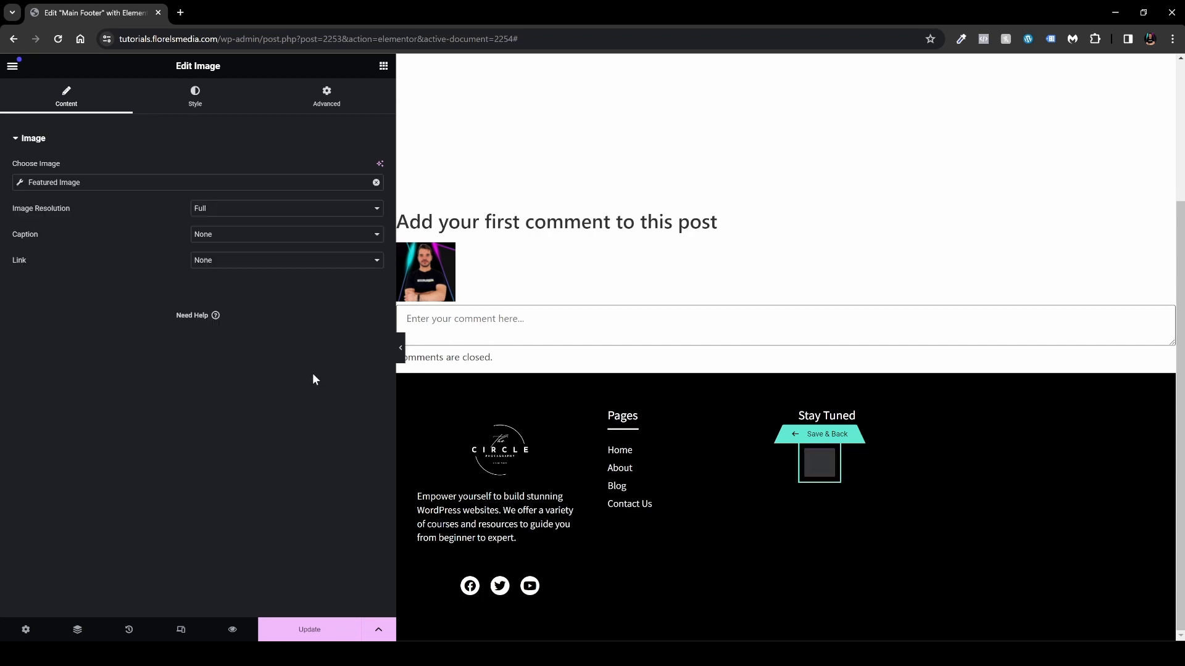
# Step: Set the loop template image's max width to 100% and its width to 70%
pyautogui.click(203, 99)
pyautogui.click(338, 246)
pyautogui.write('100')
pyautogui.click(331, 207)
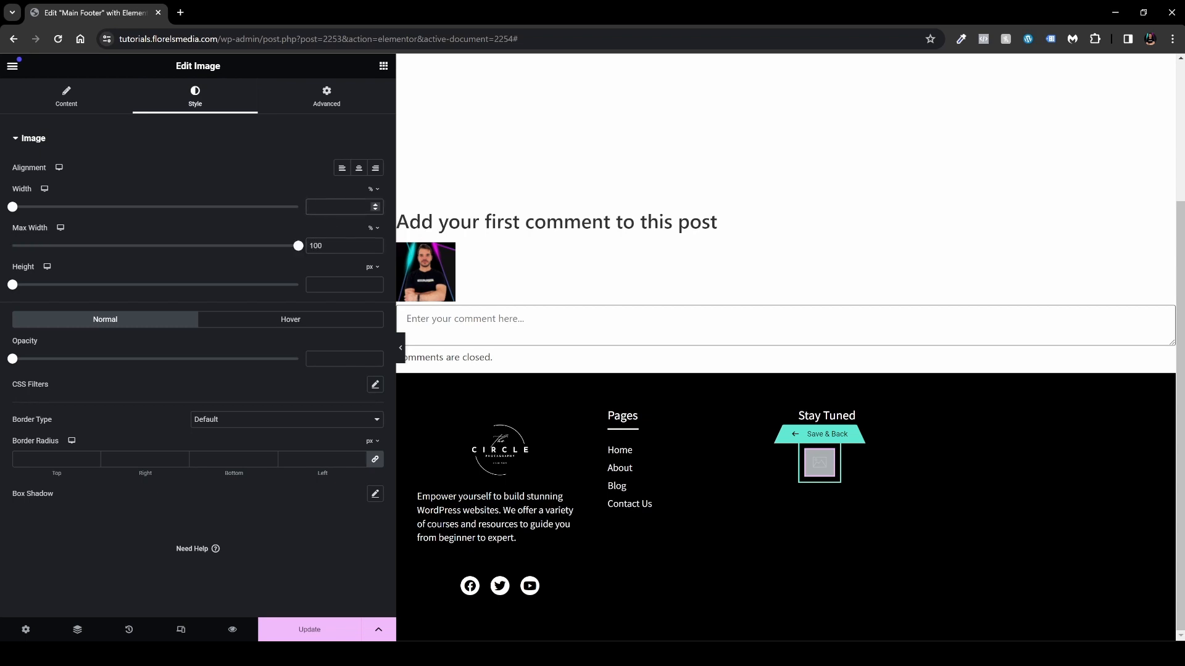
pyautogui.write('70')
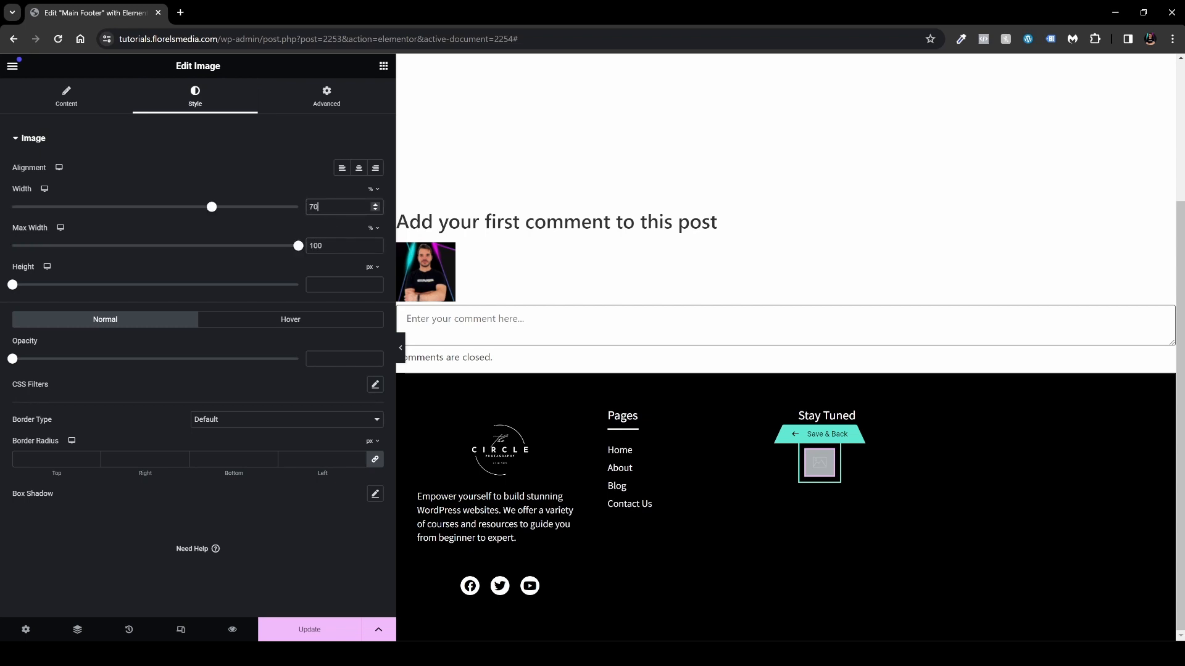
# Step: Add a Heading widget below the image in the loop template with the text "Post Title"
pyautogui.click(383, 66)
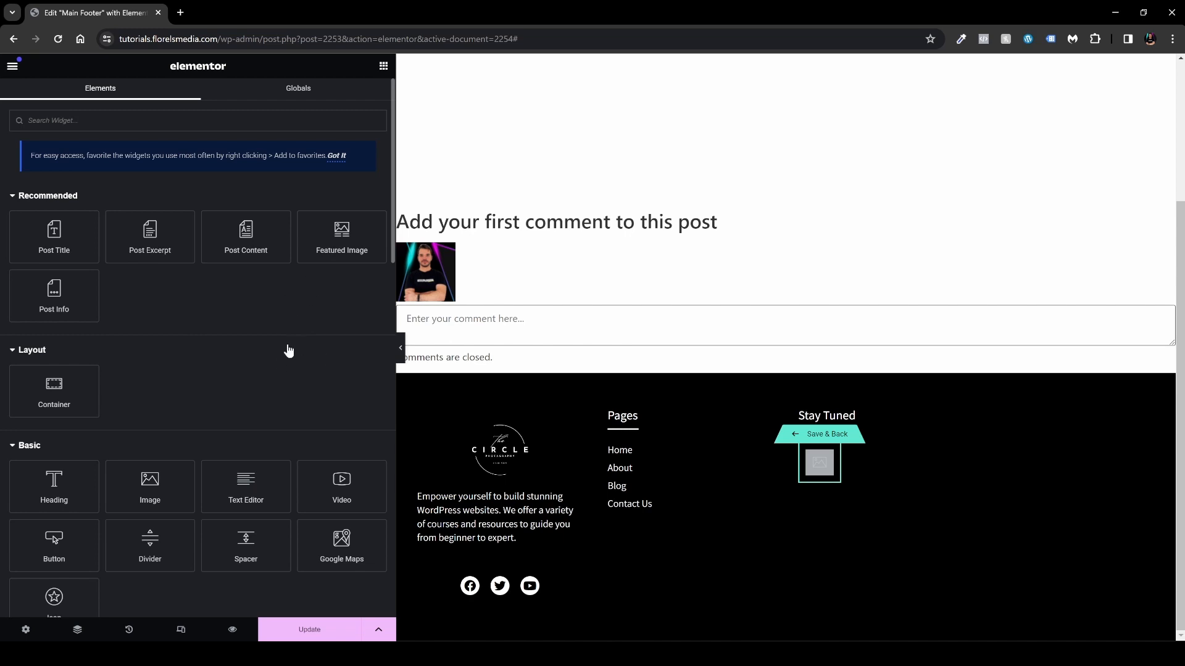
pyautogui.moveTo(48, 487); pyautogui.dragTo(818, 472)
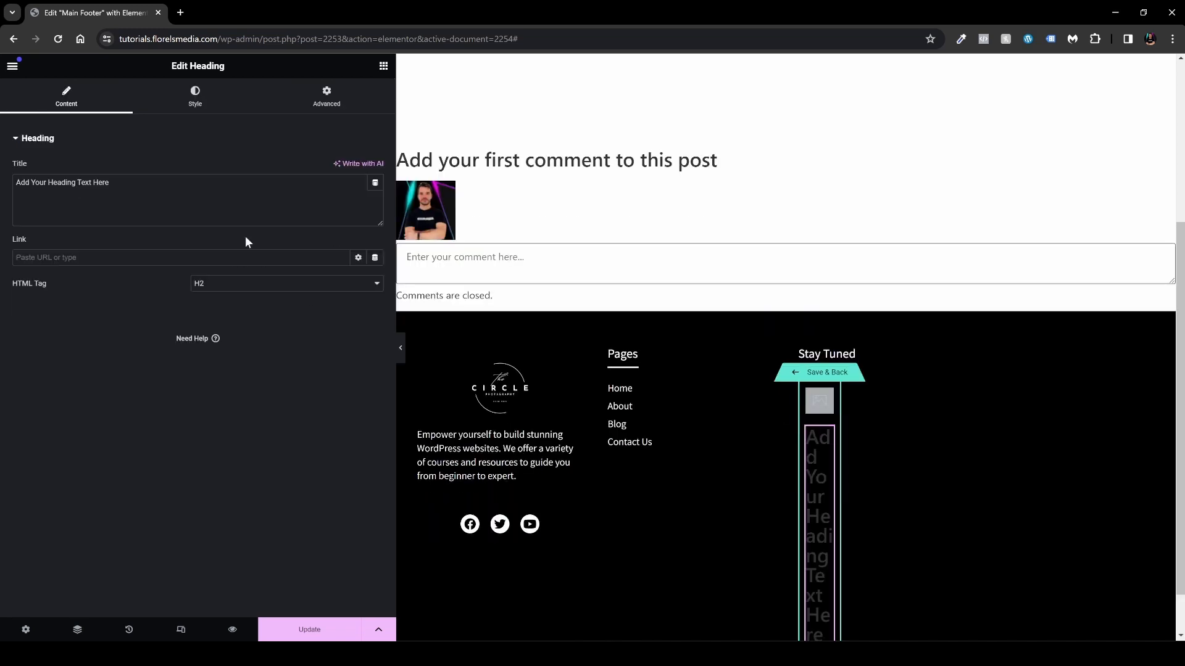
pyautogui.click(375, 183)
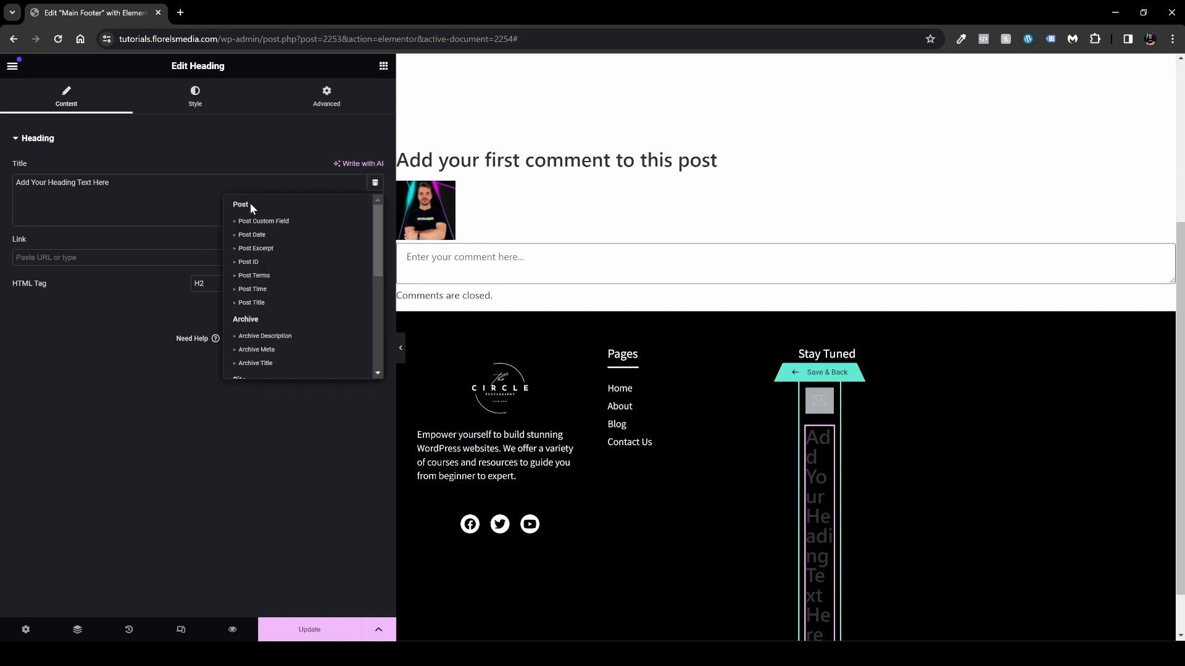
pyautogui.click(163, 150)
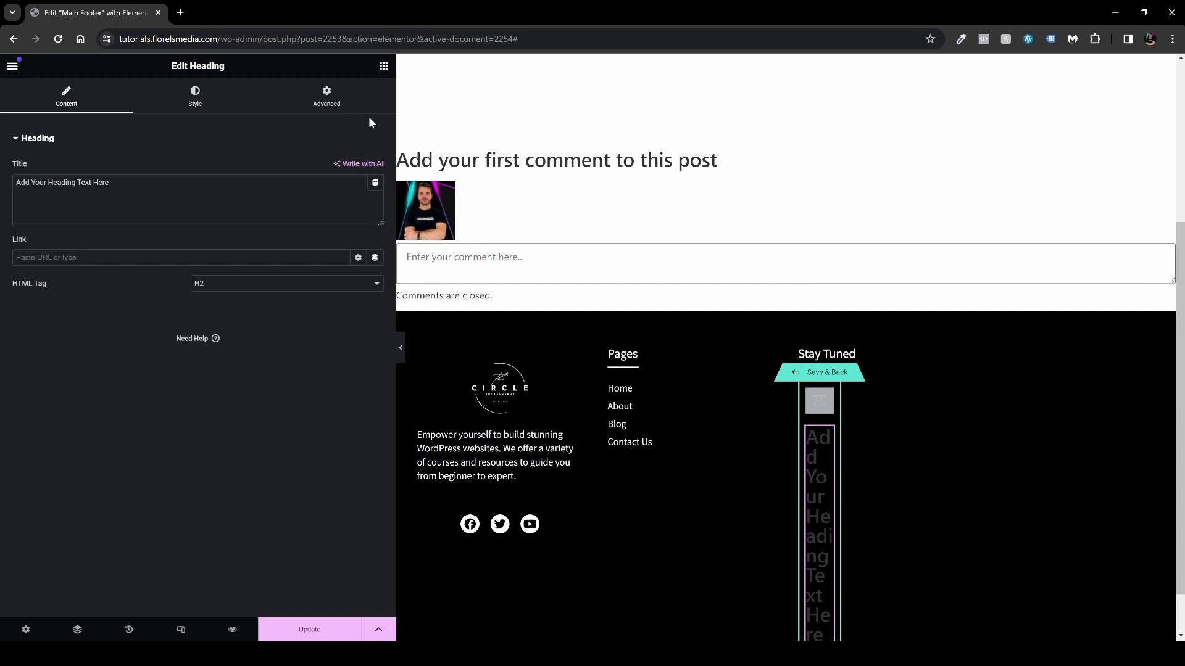
pyautogui.click(383, 66)
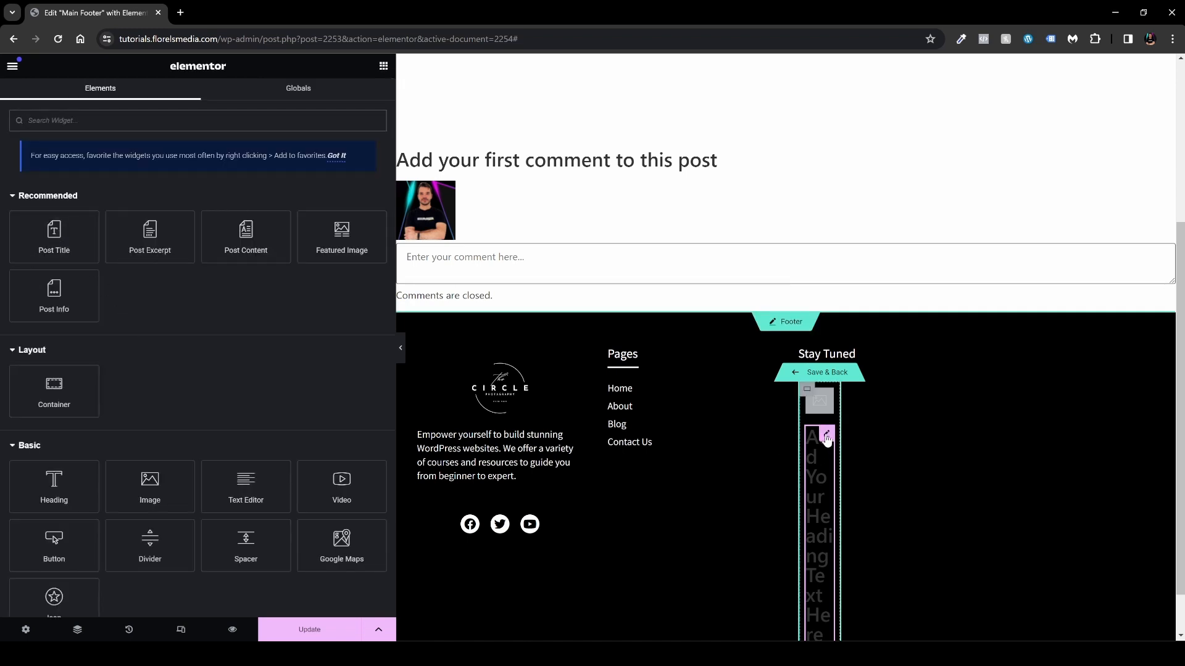
pyautogui.click(826, 435)
pyautogui.moveTo(111, 182); pyautogui.dragTo(14, 182)
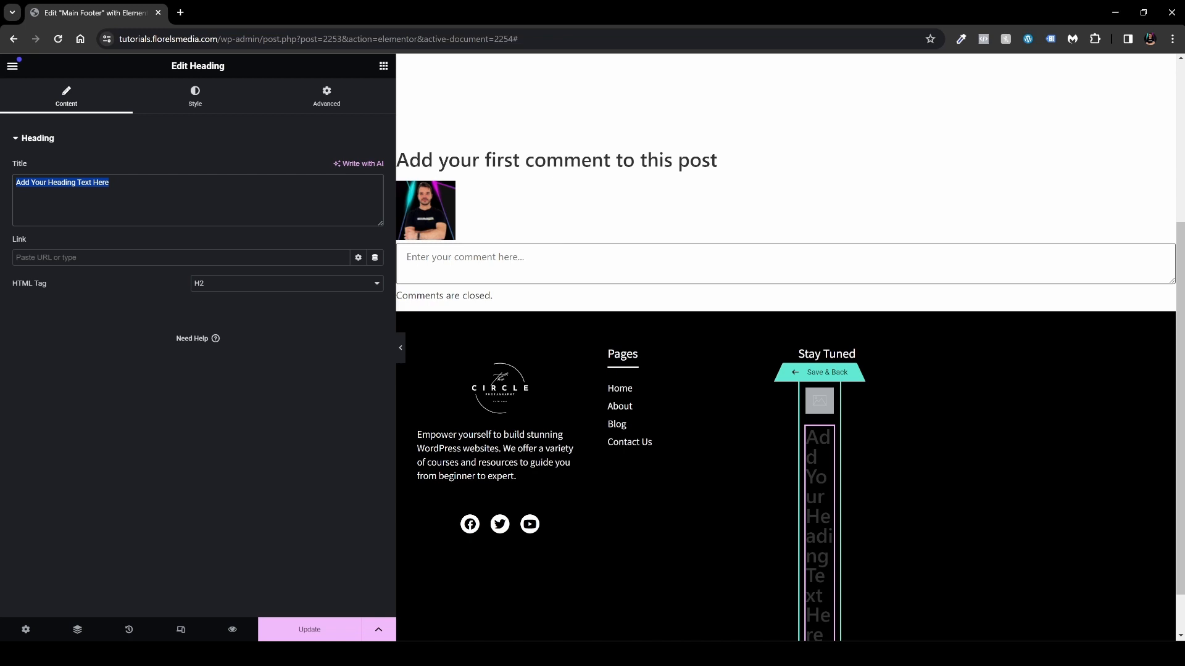
pyautogui.write('Post Title')
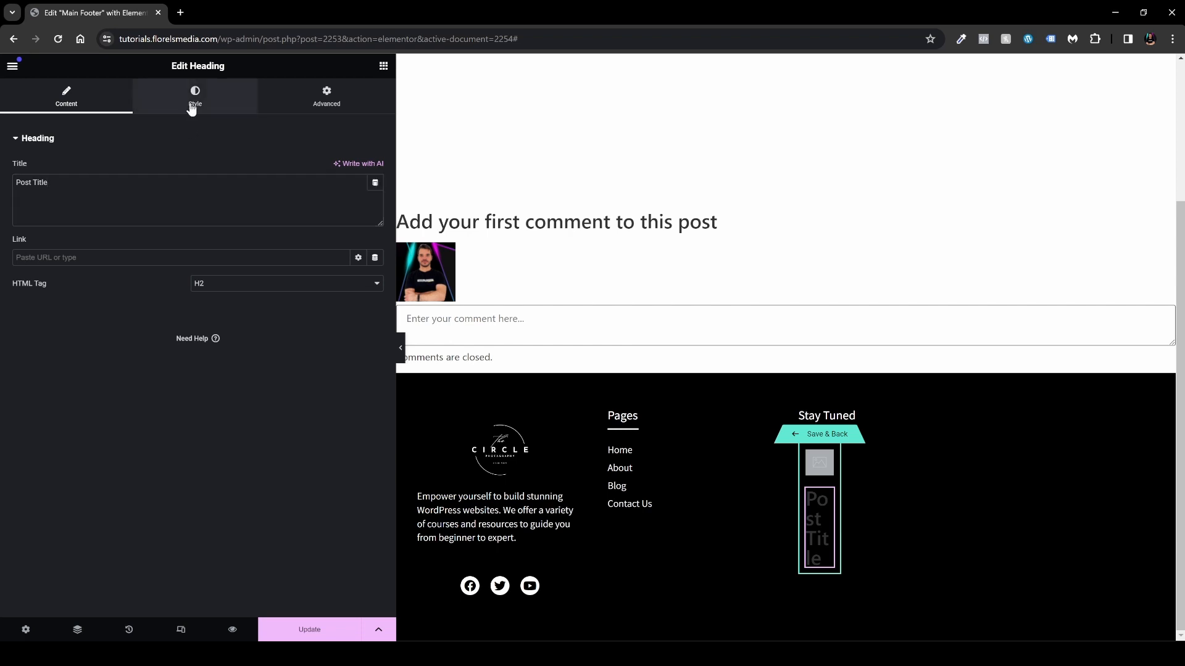
# Step: Set the "Post Title" heading's text color to white
pyautogui.click(193, 105)
pyautogui.click(376, 195)
pyautogui.click(309, 242)
pyautogui.click(366, 209)
# Step: Set the "Post Title" heading's typography to the Assistant font at 18 px
pyautogui.click(375, 220)
pyautogui.click(295, 281)
pyautogui.write('ass')
pyautogui.click(274, 341)
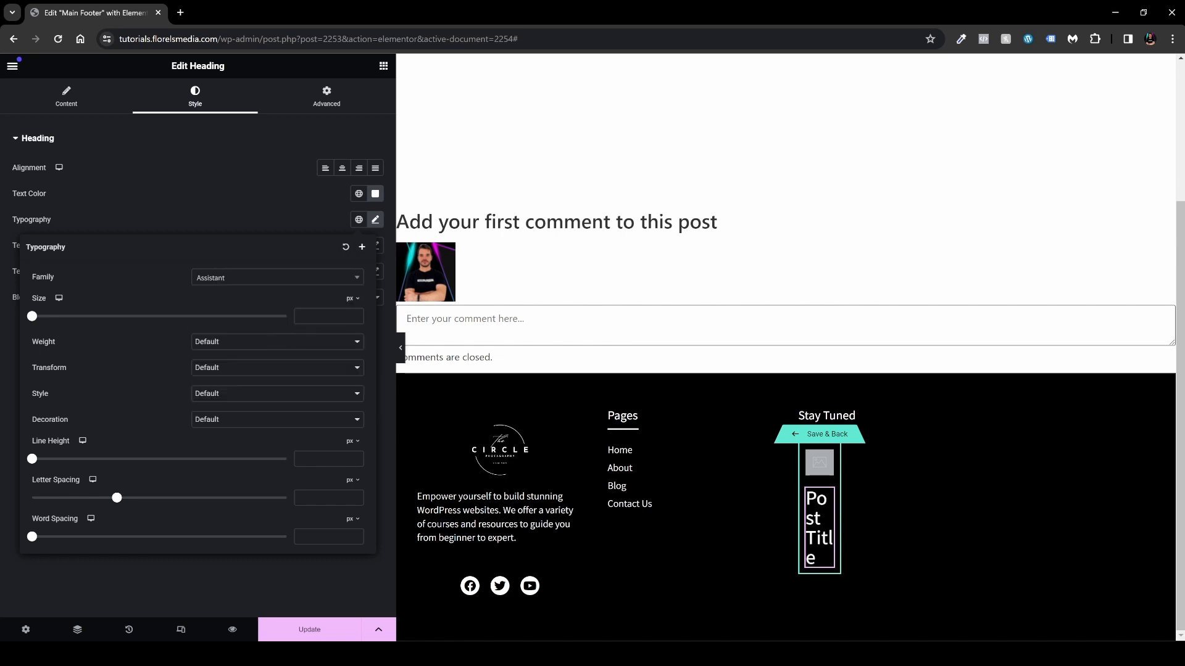
pyautogui.click(308, 317)
pyautogui.write('18')
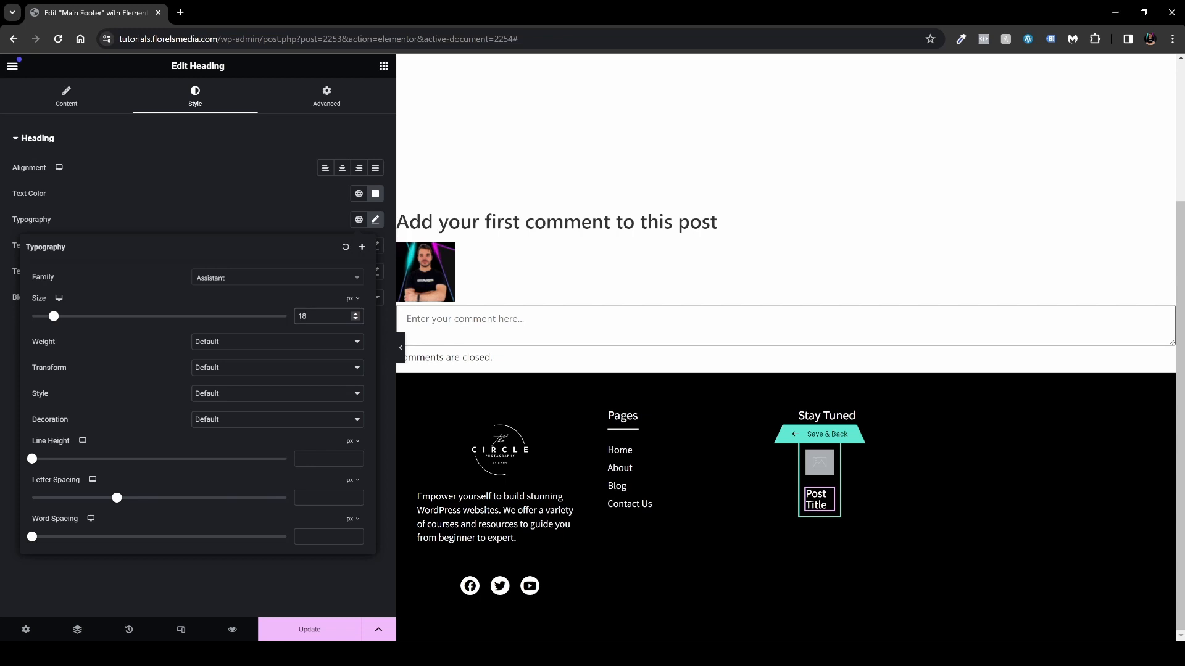
pyautogui.click(375, 219)
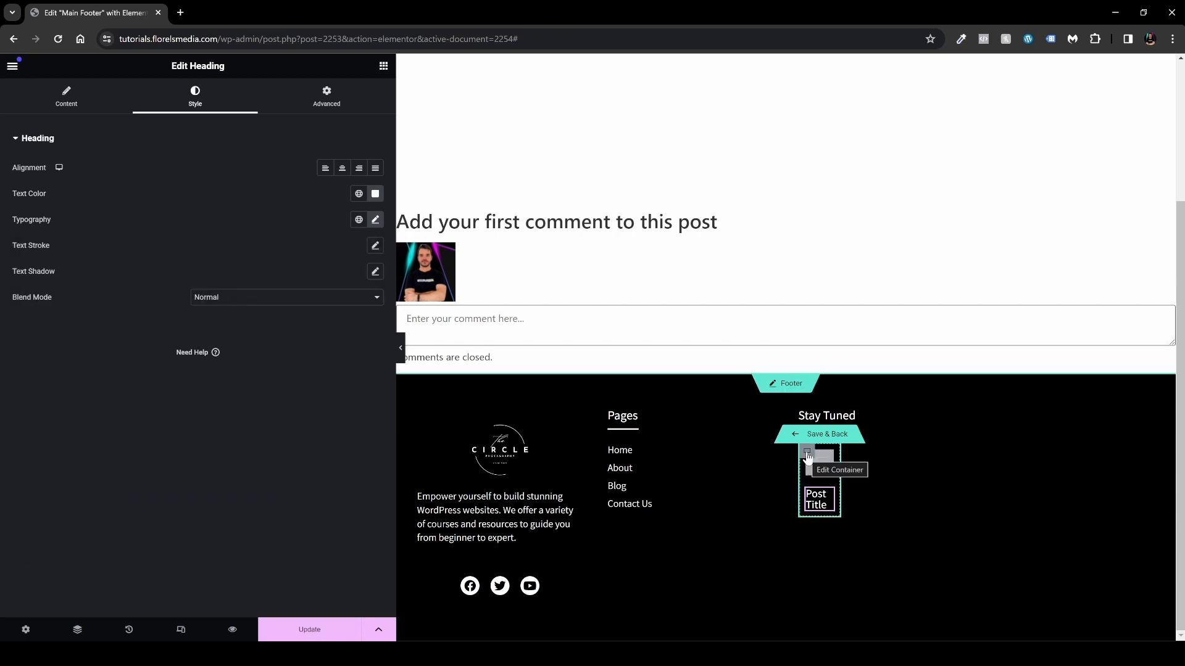
# Step: Set the loop template container's direction to a horizontal row so the image and heading sit side by side
pyautogui.click(807, 454)
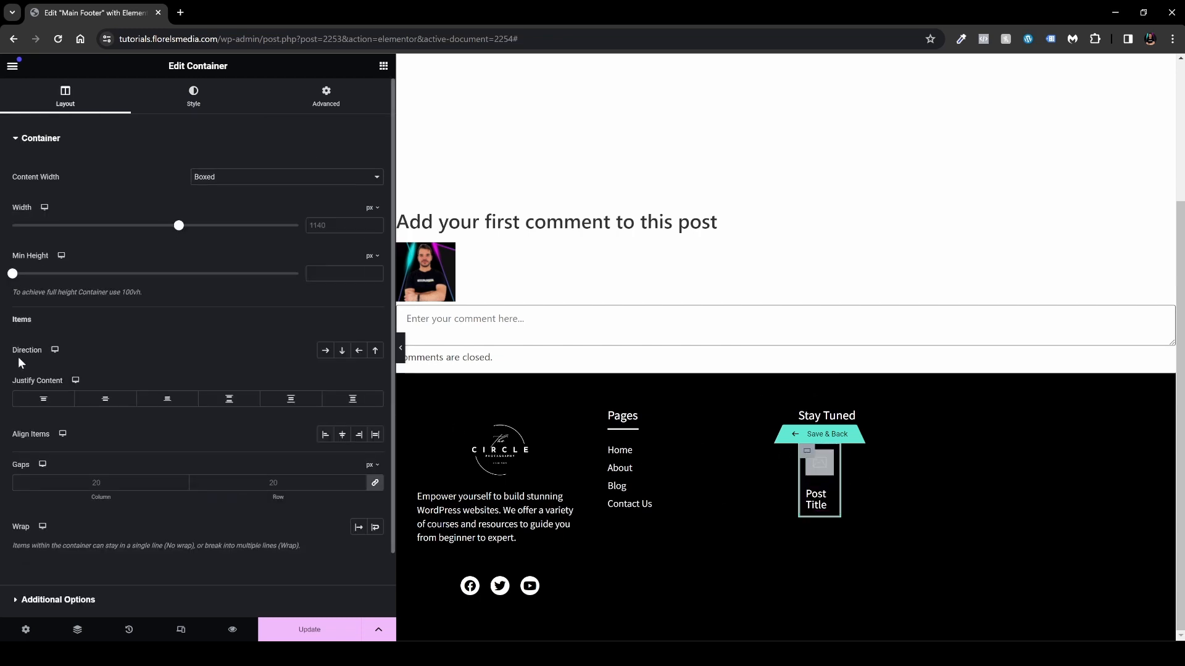
pyautogui.click(325, 351)
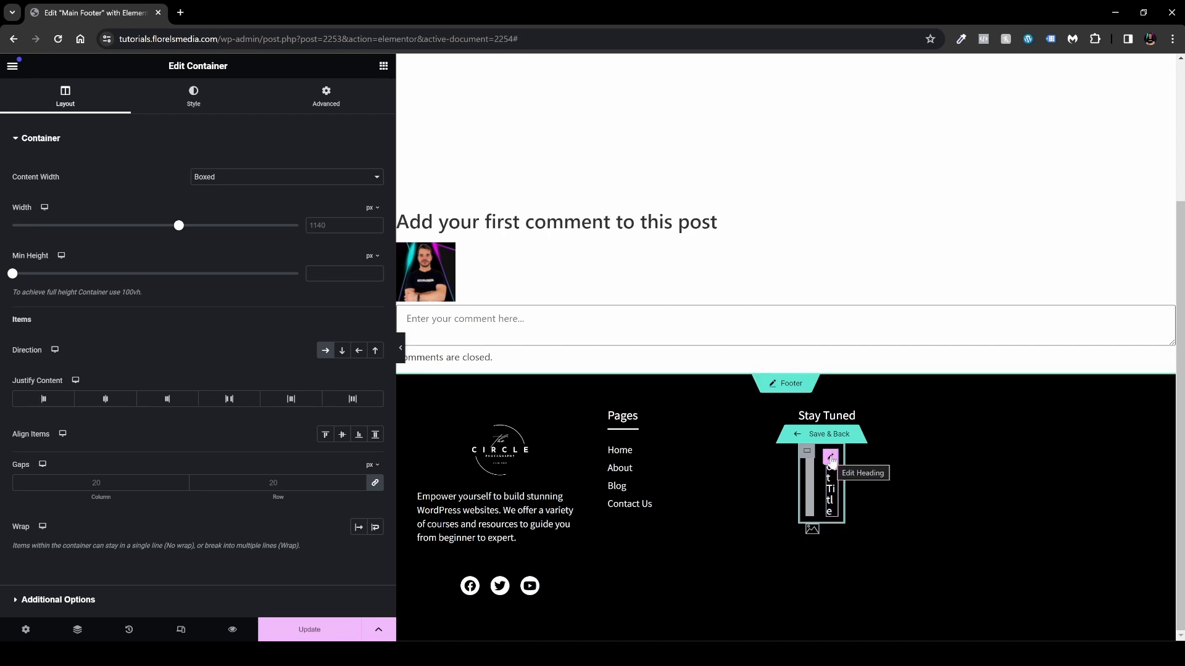
# Step: Link the "Post Title" heading in the loop template to the dynamic Post URL
pyautogui.click(830, 458)
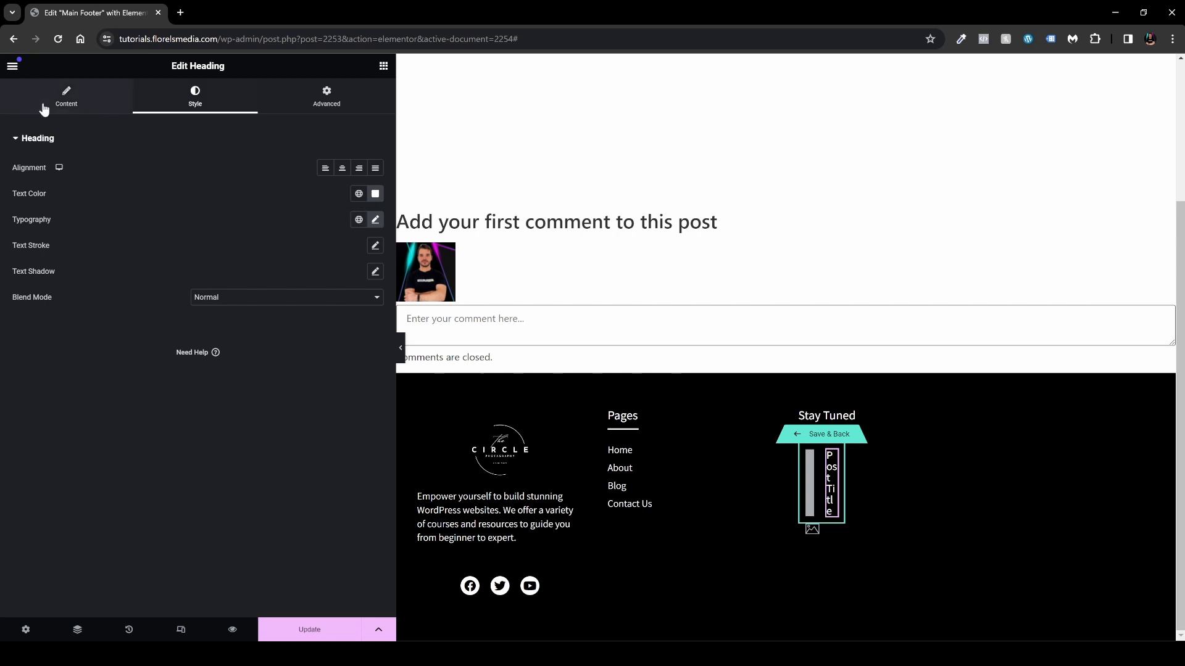
pyautogui.click(61, 110)
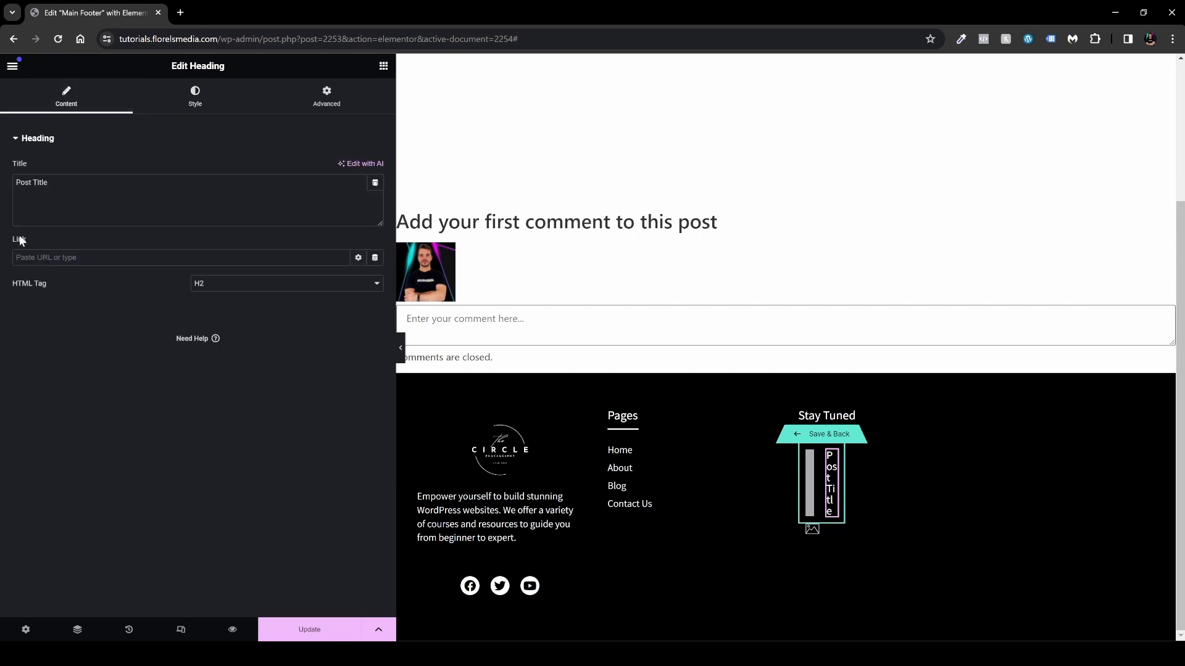
pyautogui.click(375, 258)
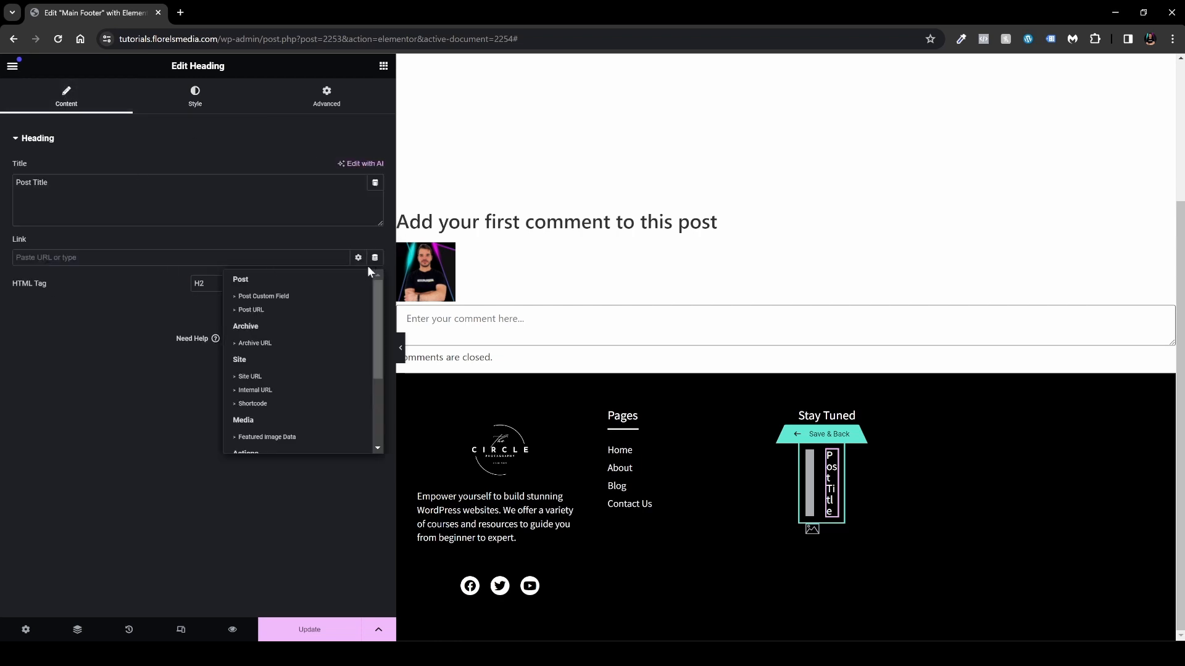
pyautogui.click(272, 311)
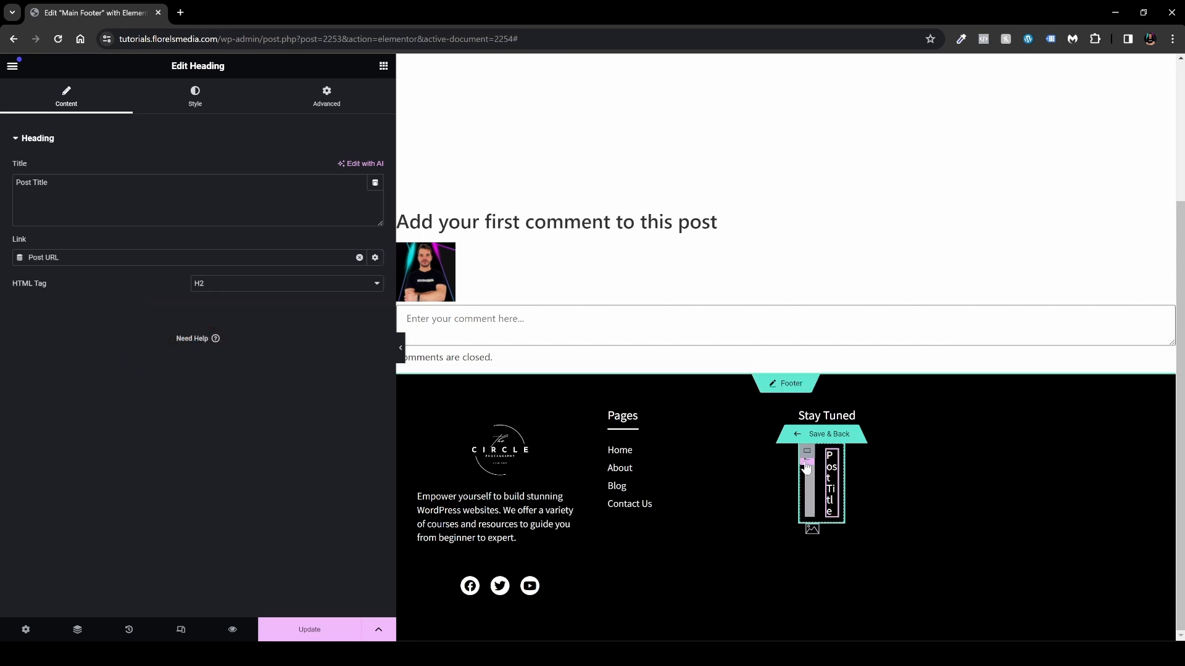
# Step: Give the loop template's featured image a custom URL link bound to the dynamic Post URL
pyautogui.click(808, 468)
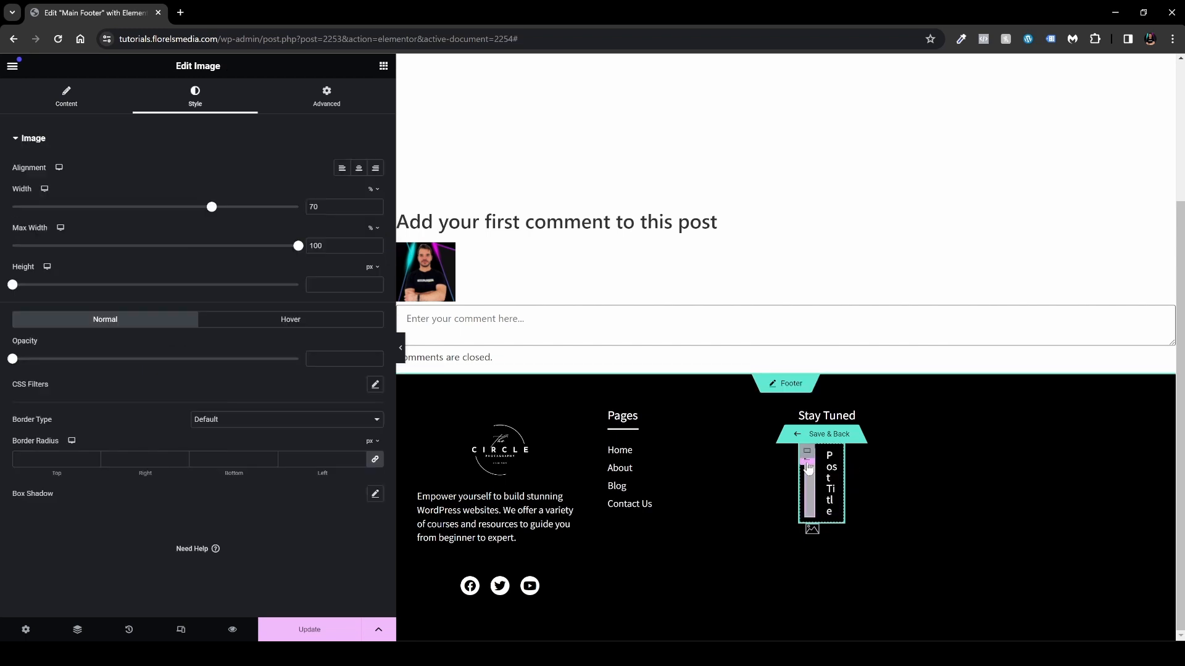
pyautogui.click(65, 108)
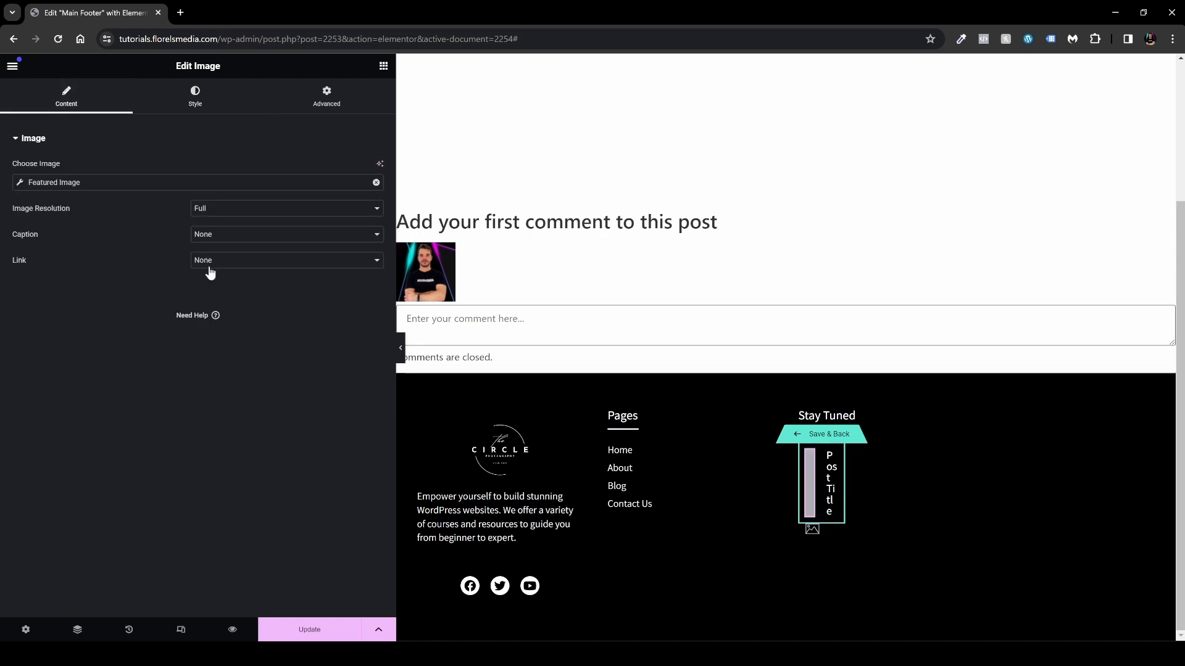
pyautogui.click(254, 264)
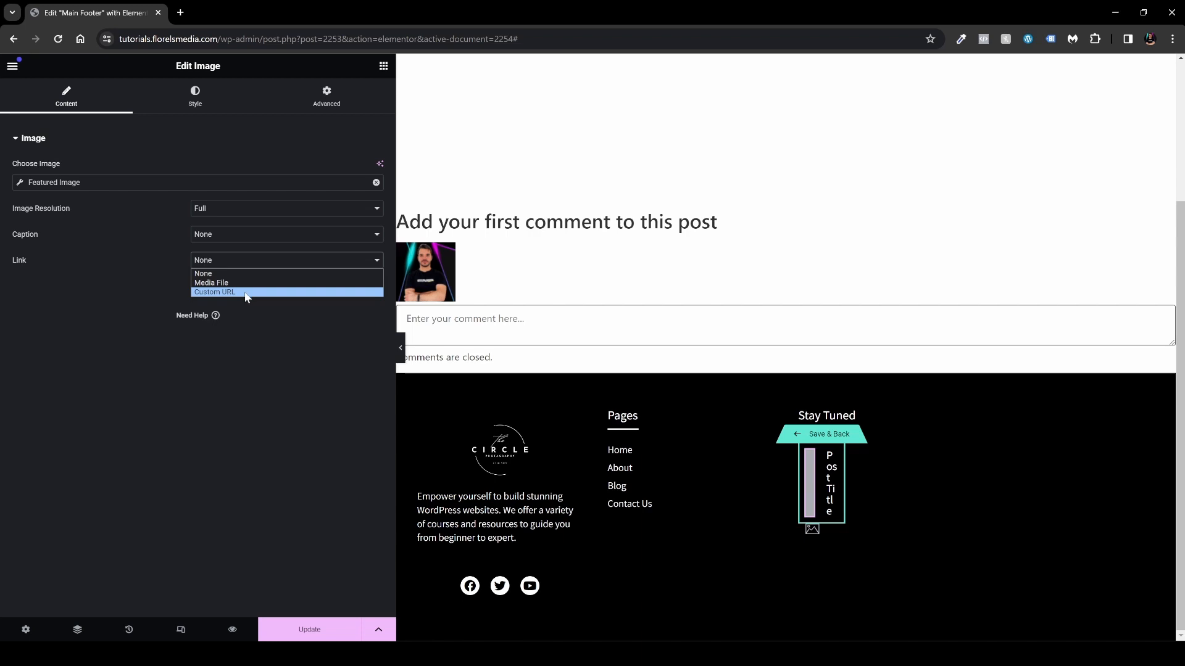
pyautogui.click(249, 288)
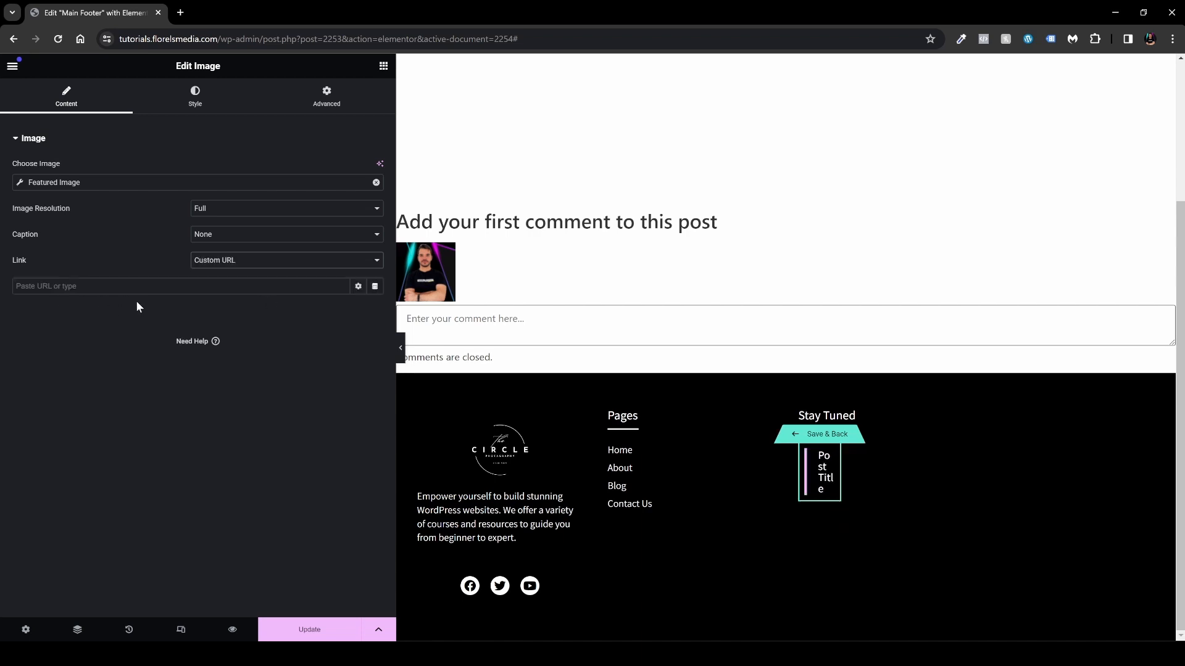
pyautogui.click(375, 288)
pyautogui.click(281, 325)
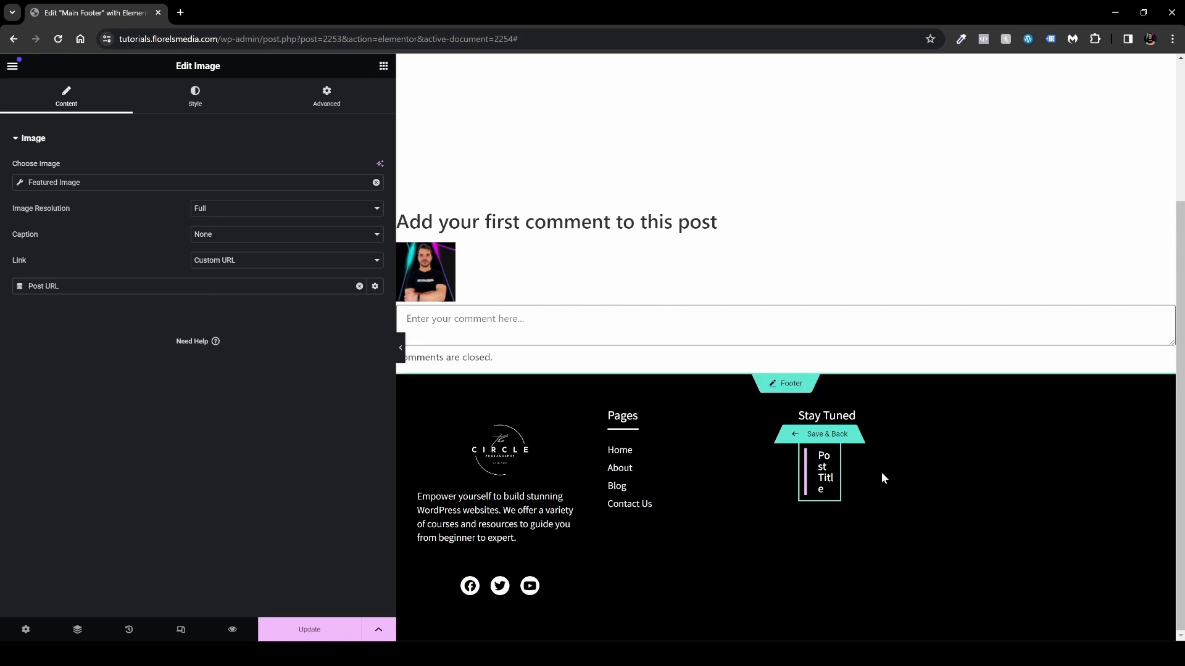
# Step: Save the loop template, return to the footer, and set the "Stay Tuned" Loop Grid to 1 column
pyautogui.click(817, 438)
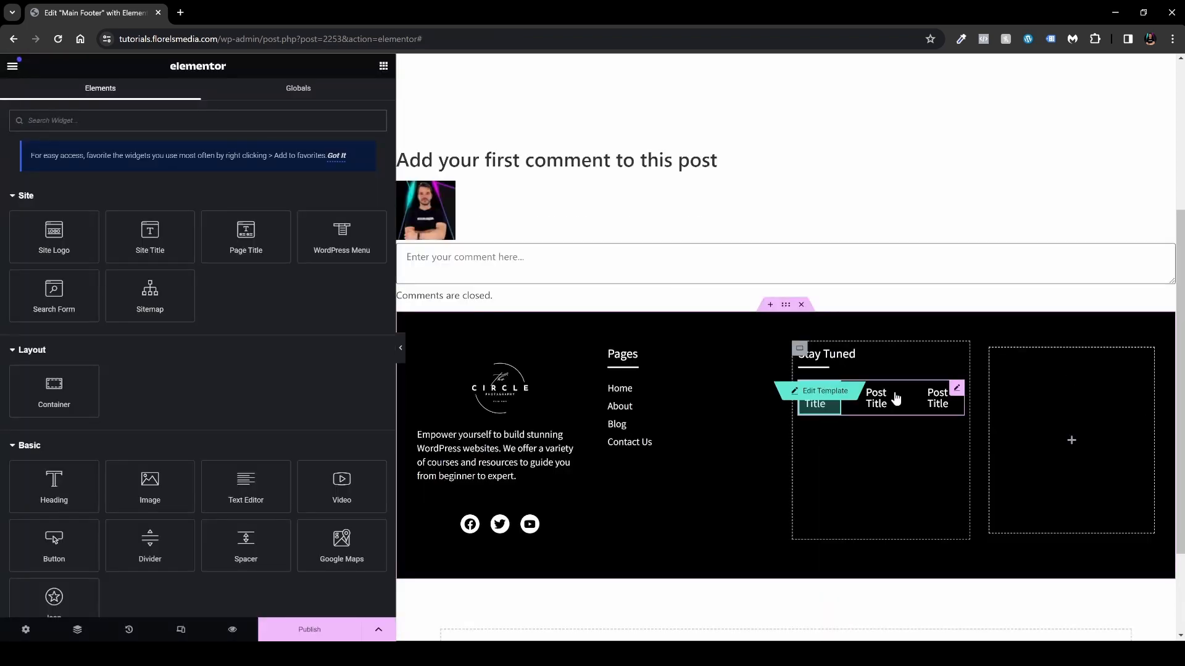
pyautogui.click(958, 391)
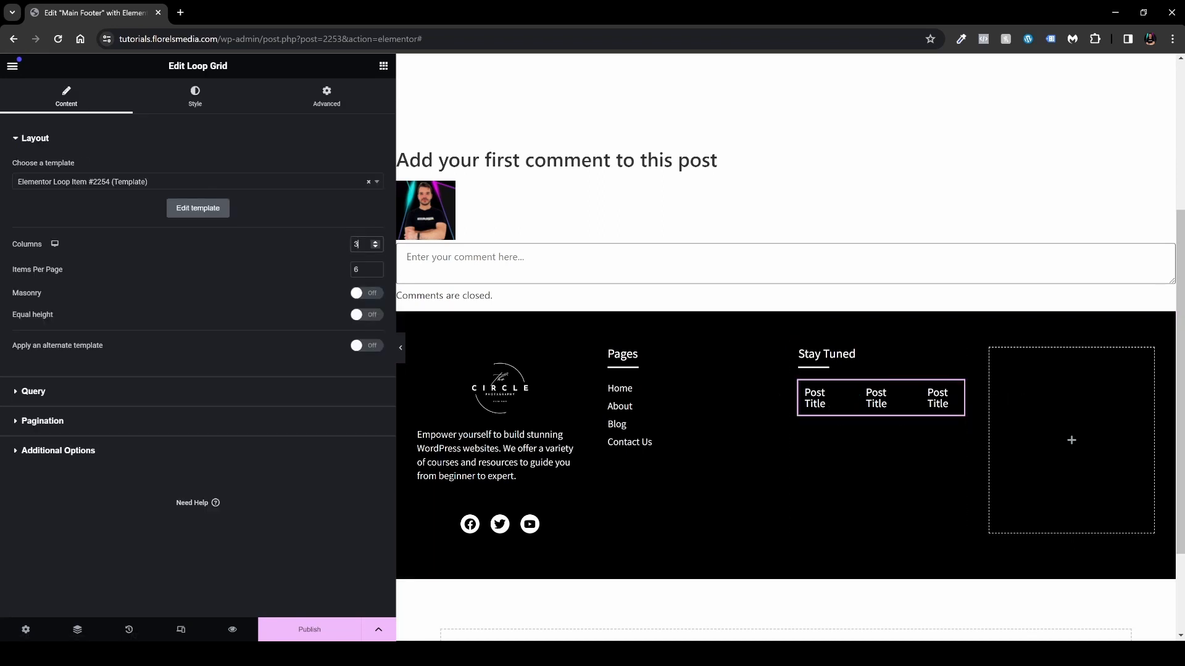
pyautogui.click(376, 247)
pyautogui.click(375, 248)
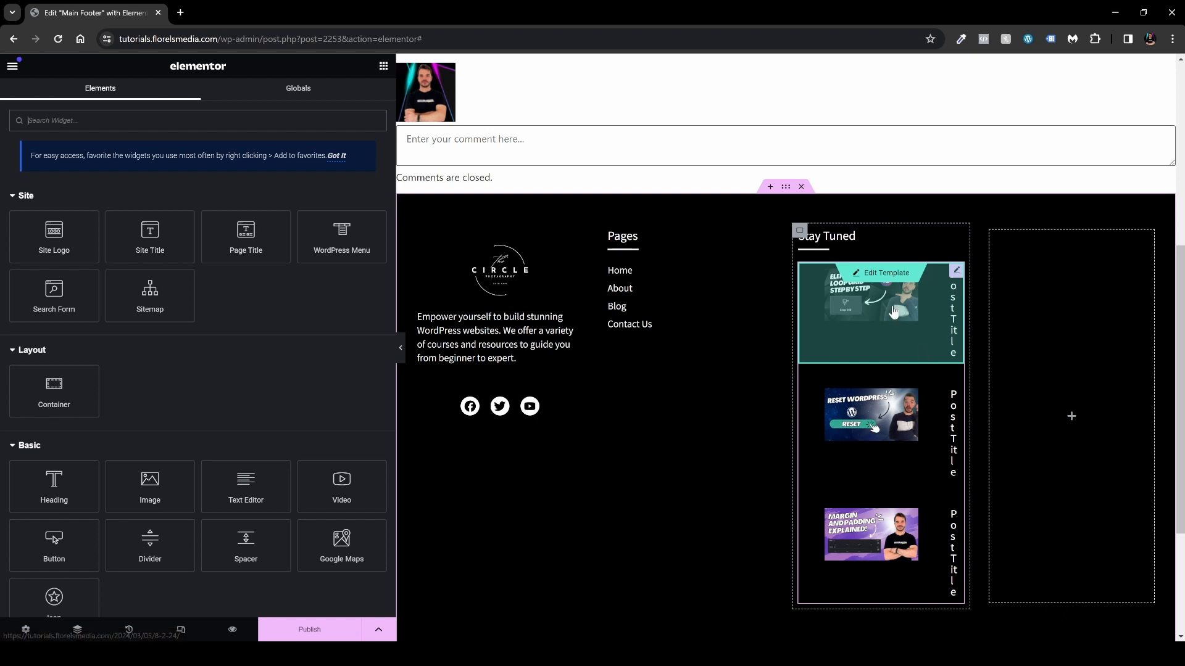
# Step: Reopen the loop template for editing and set the featured image's width to 60%
pyautogui.click(894, 279)
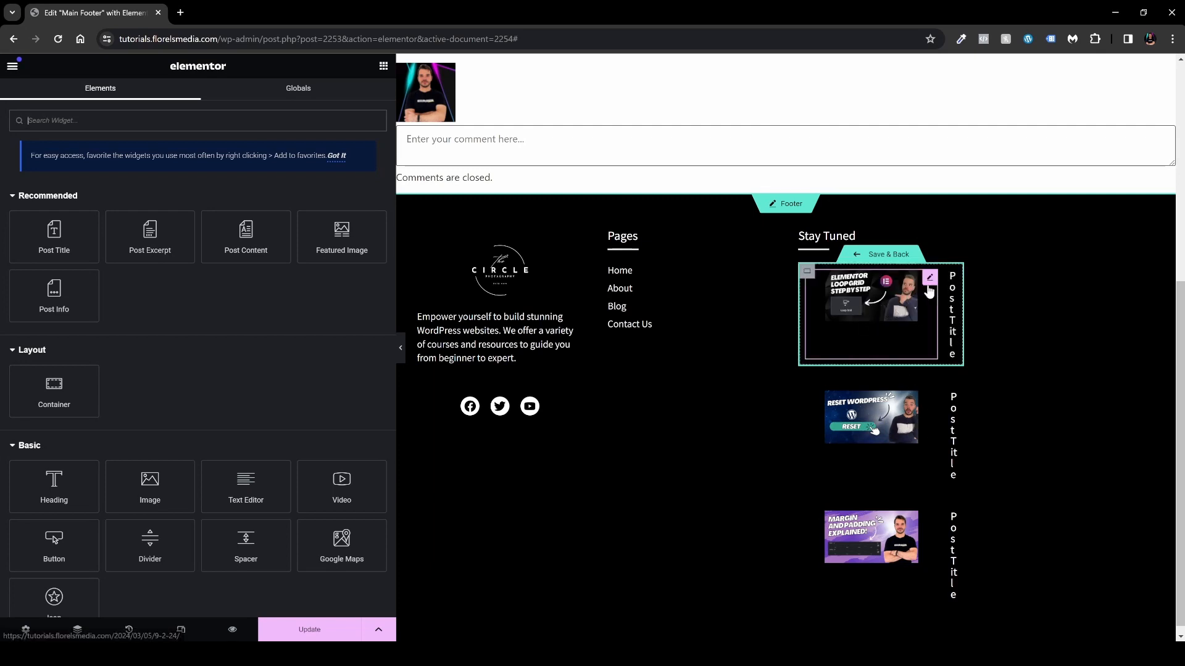
pyautogui.click(928, 290)
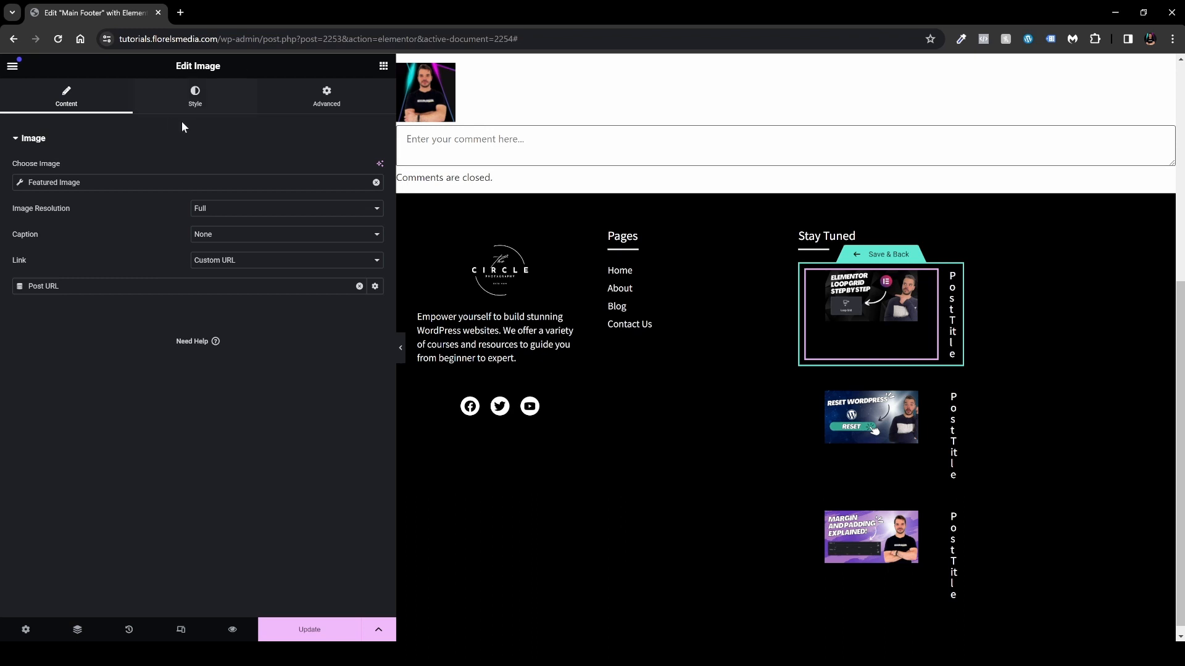
pyautogui.click(197, 110)
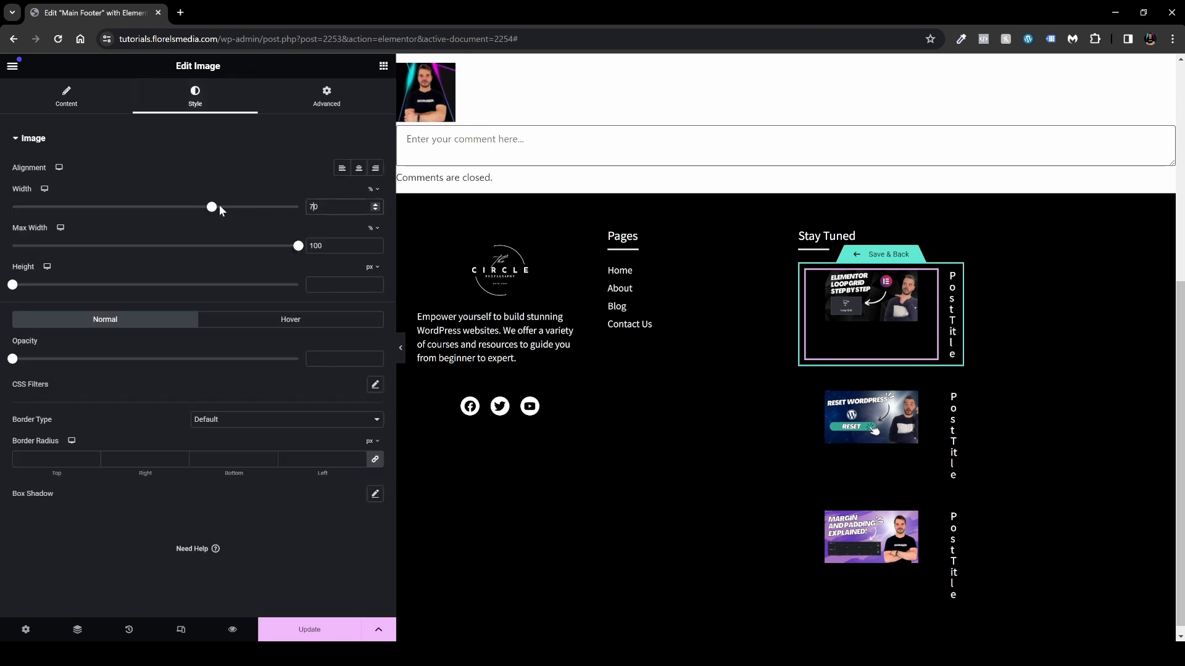
pyautogui.moveTo(211, 207); pyautogui.dragTo(182, 207)
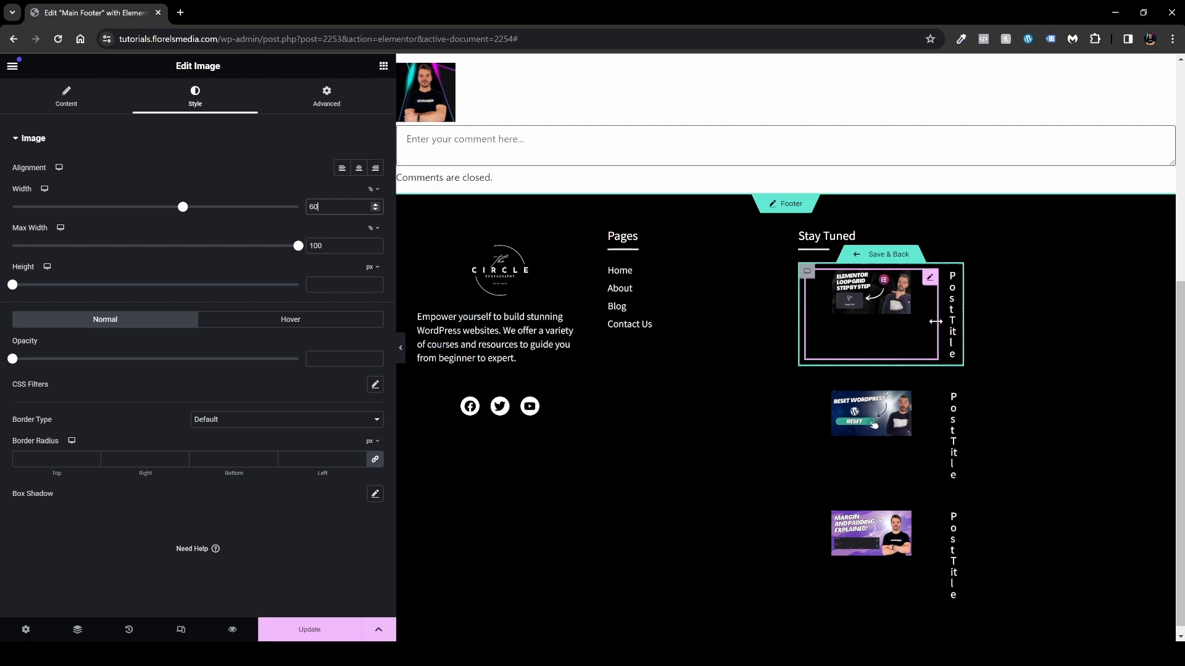
# Step: Give the "Post Title" heading a custom layout width of 100%
pyautogui.click(950, 290)
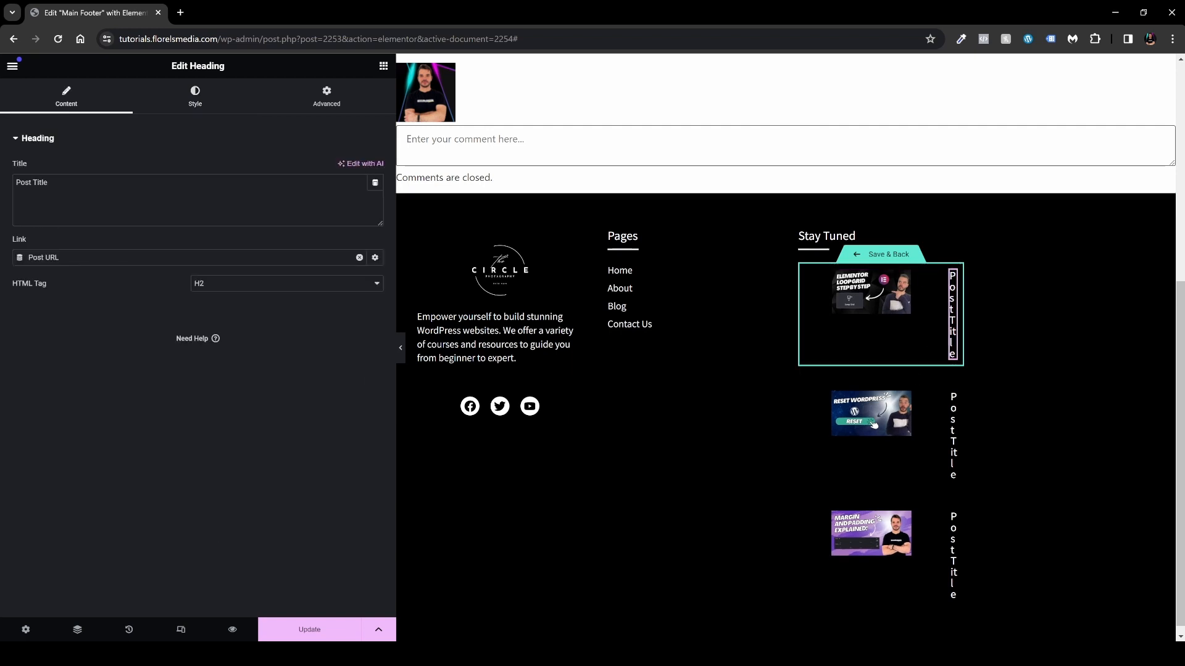
pyautogui.click(339, 104)
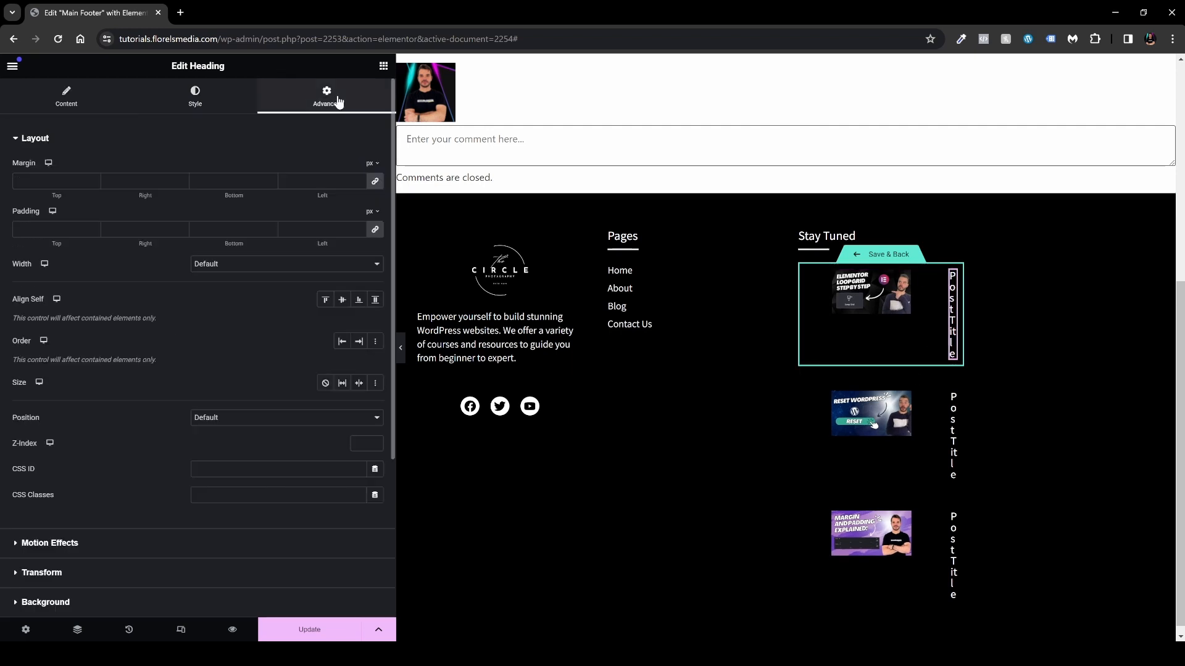
pyautogui.click(309, 266)
pyautogui.click(259, 308)
pyautogui.moveTo(15, 307); pyautogui.dragTo(299, 304)
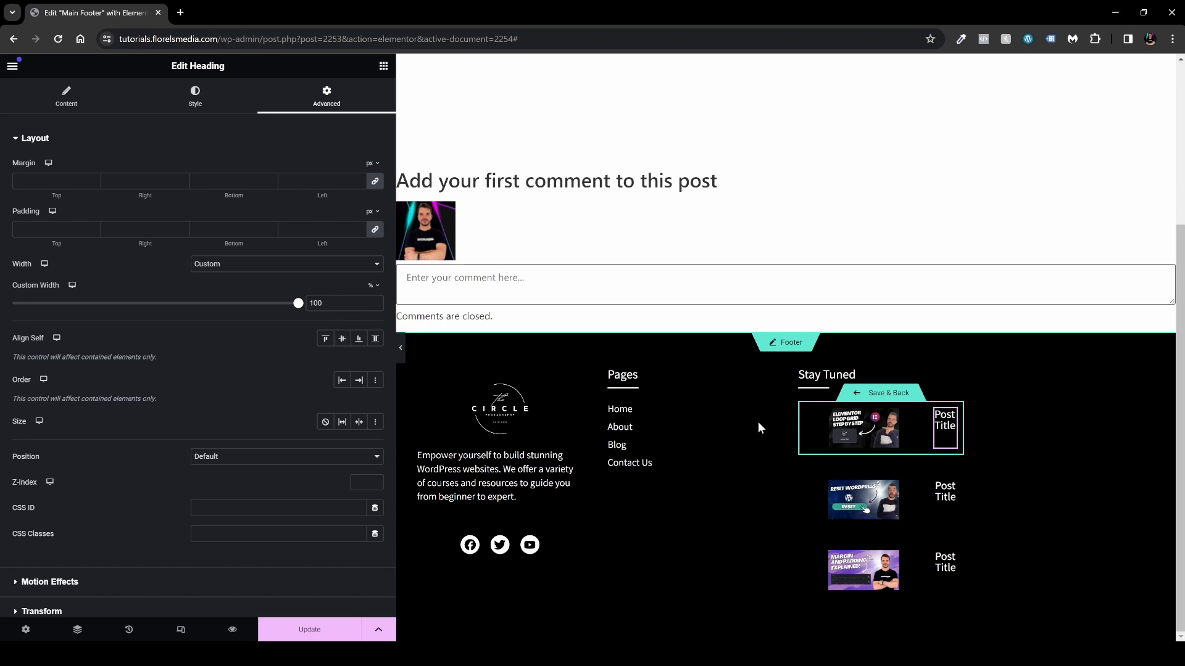
# Step: Give the featured image a custom layout width of 70% and set its image style width to 100%
pyautogui.click(916, 420)
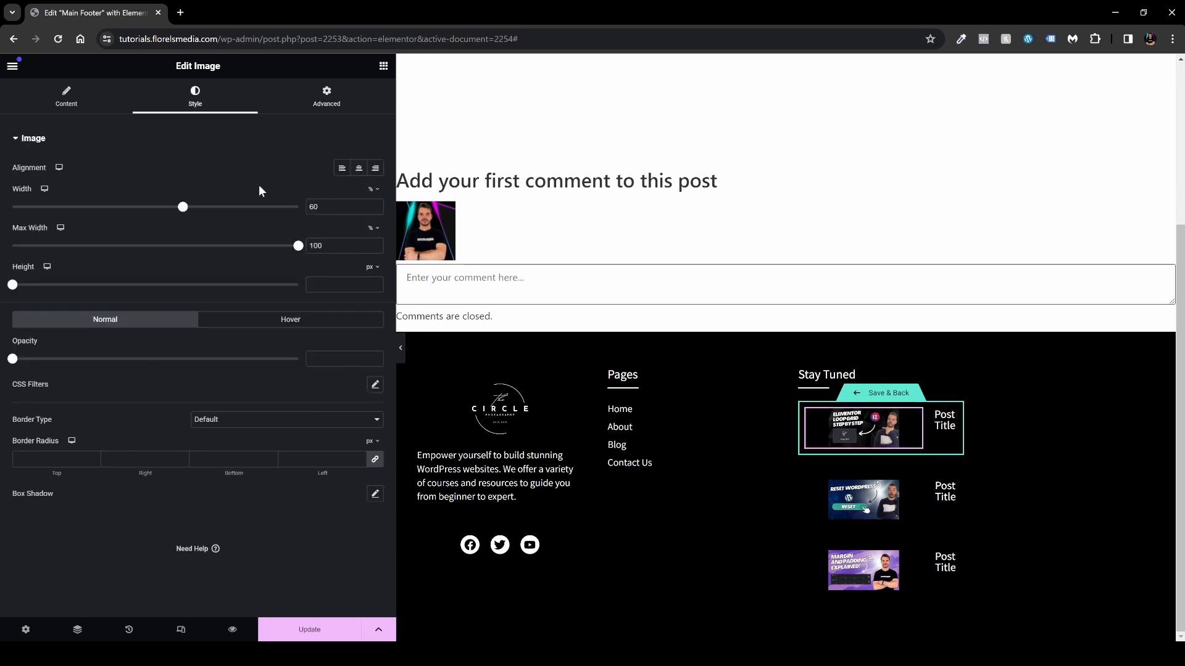
pyautogui.click(322, 97)
pyautogui.click(334, 271)
pyautogui.click(274, 305)
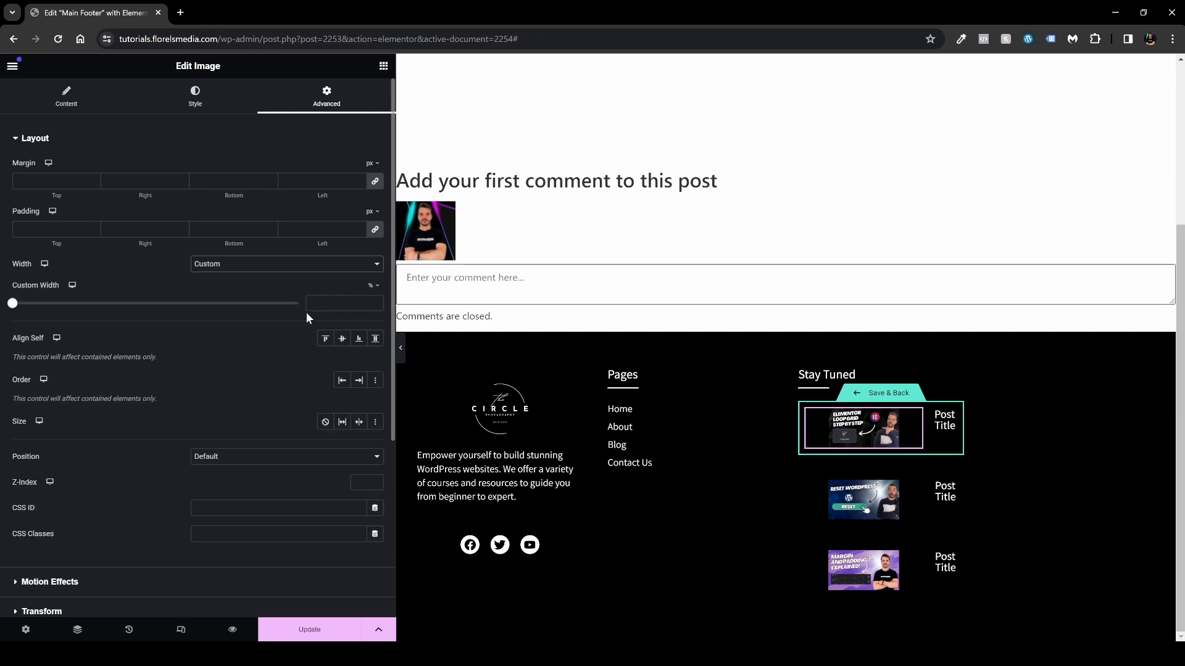
pyautogui.moveTo(13, 305); pyautogui.dragTo(216, 321)
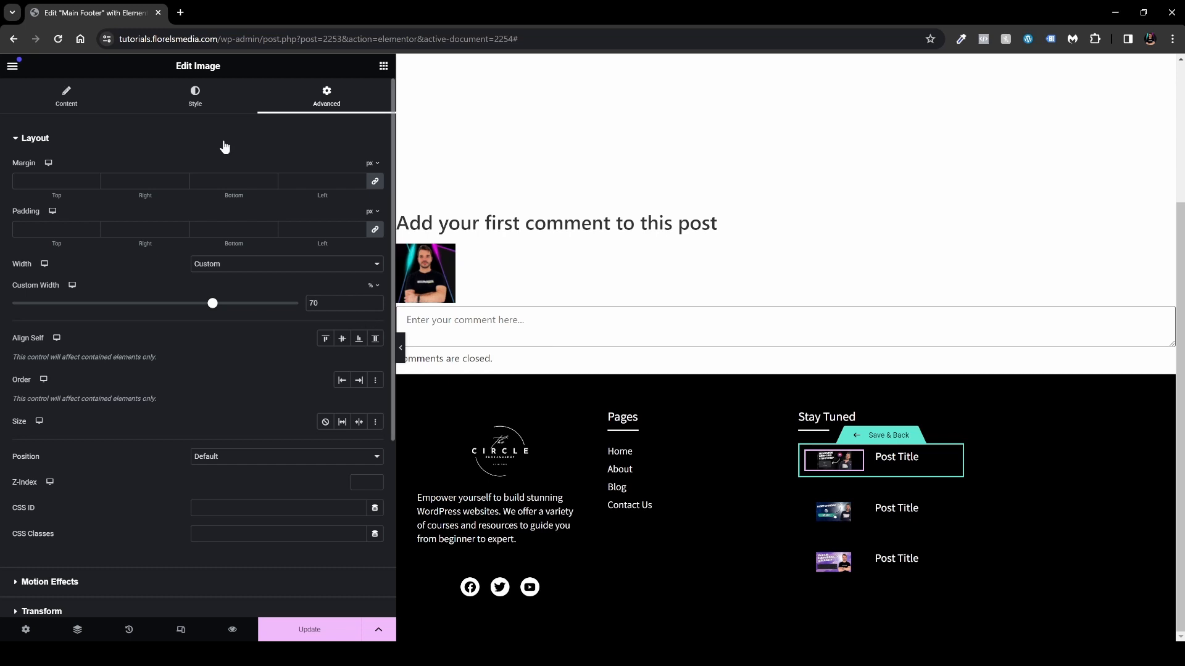
pyautogui.click(195, 97)
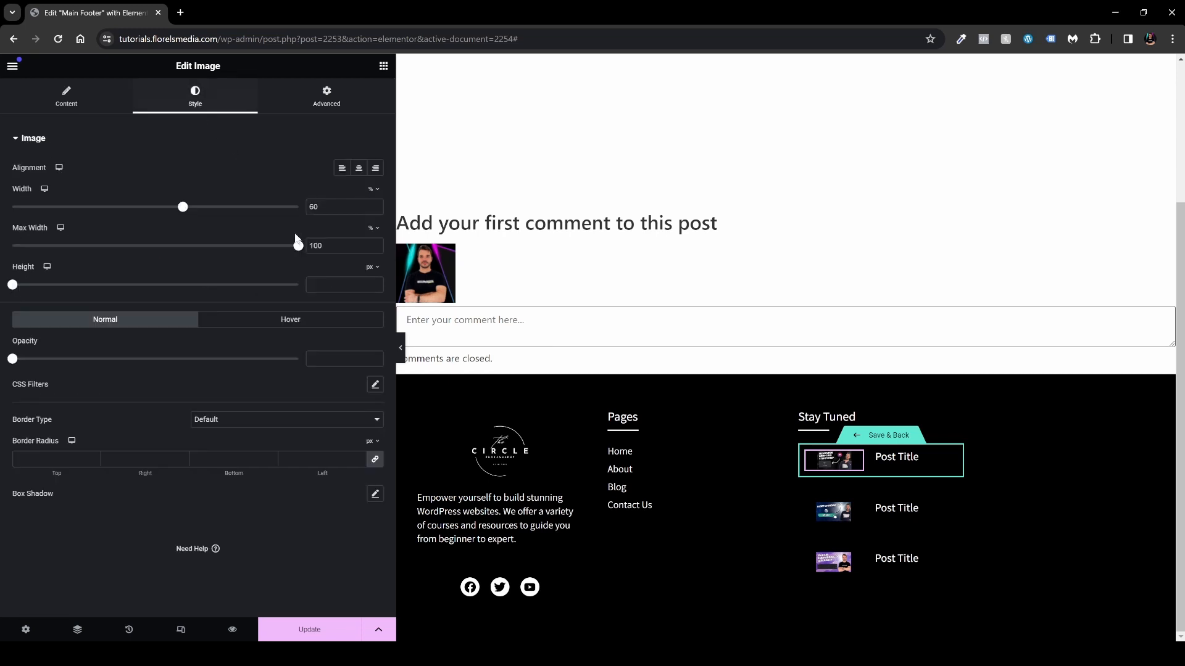
pyautogui.moveTo(179, 208); pyautogui.dragTo(303, 208)
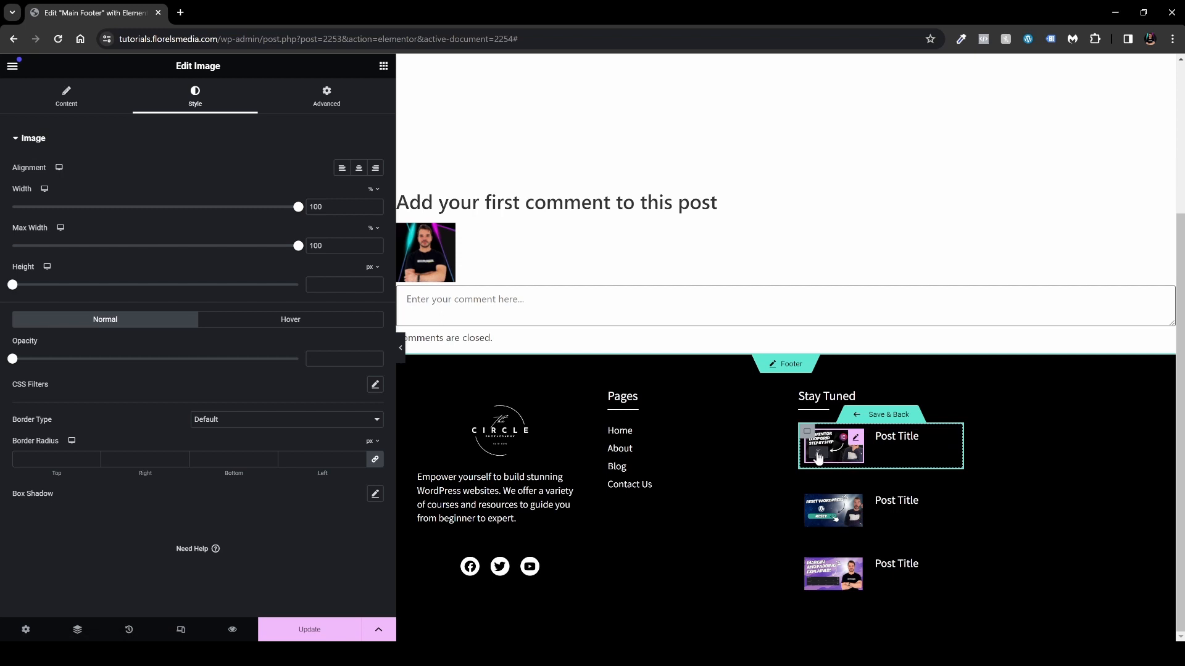
# Step: Align the loop template container's items to the center so the heading sits vertically centered beside the image
pyautogui.click(807, 431)
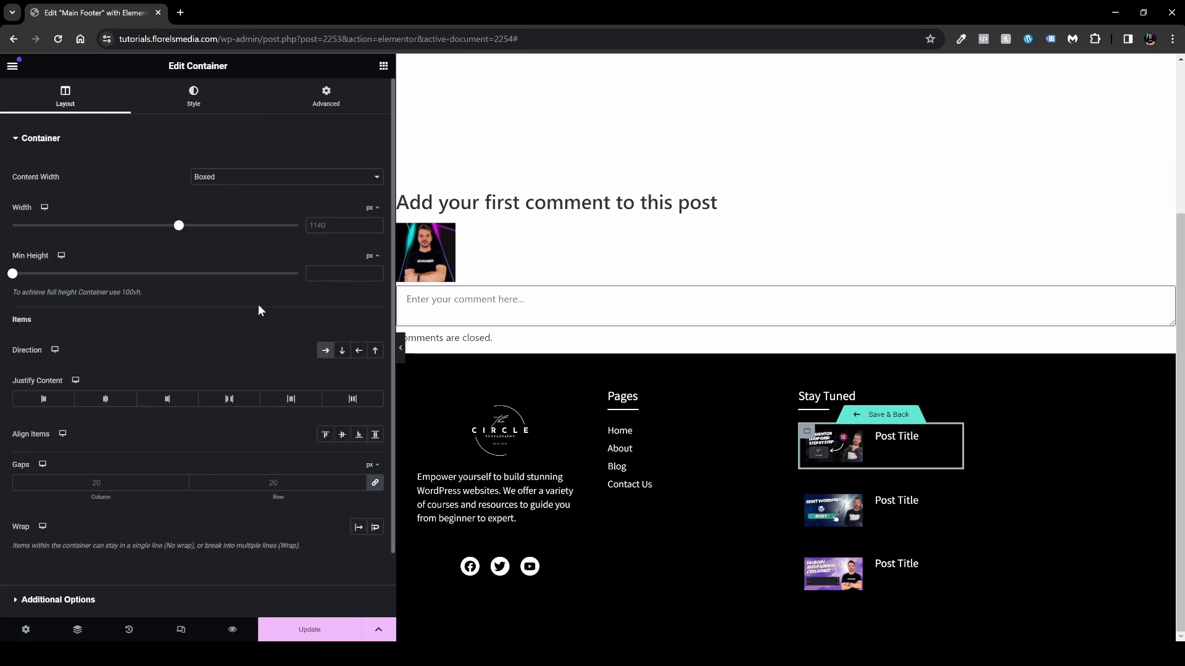
pyautogui.click(341, 435)
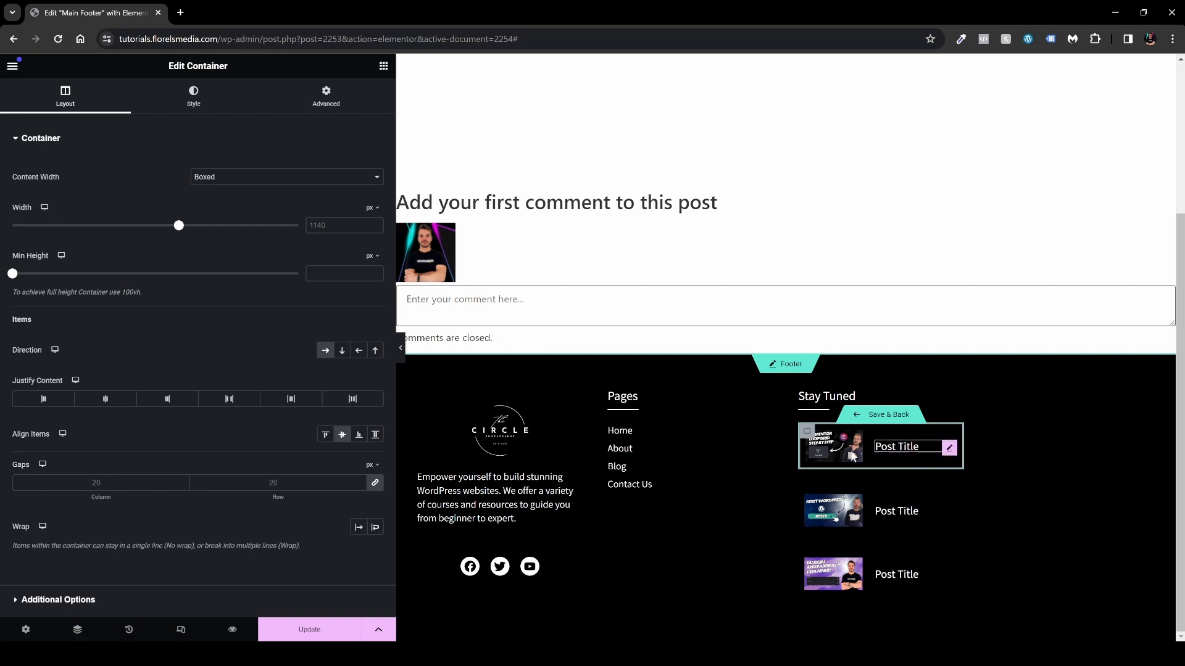
# Step: Bind the heading's title to the dynamic Post Title tag, and save the loop template back to the footer
pyautogui.click(949, 450)
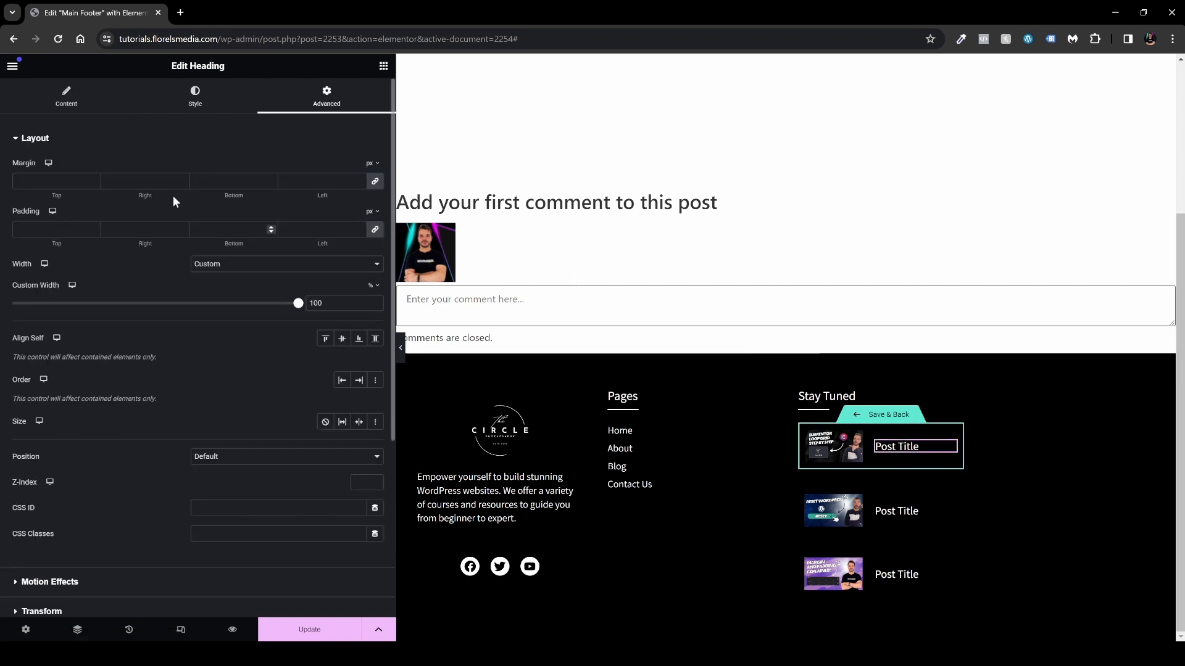
pyautogui.click(84, 104)
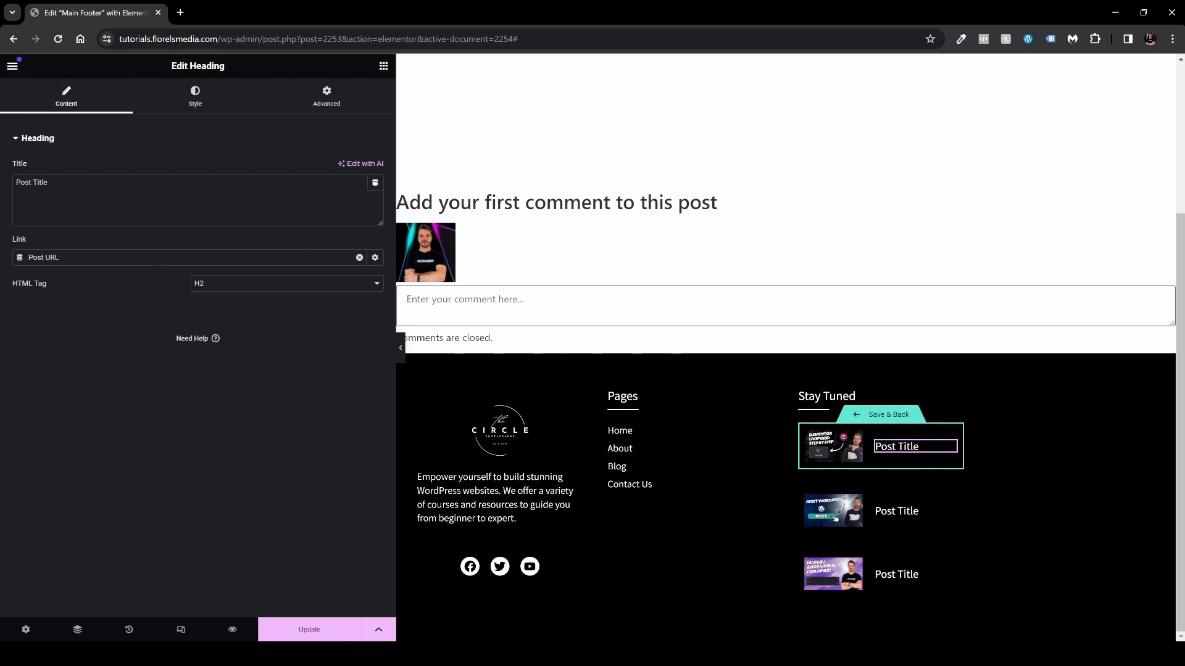
pyautogui.click(375, 183)
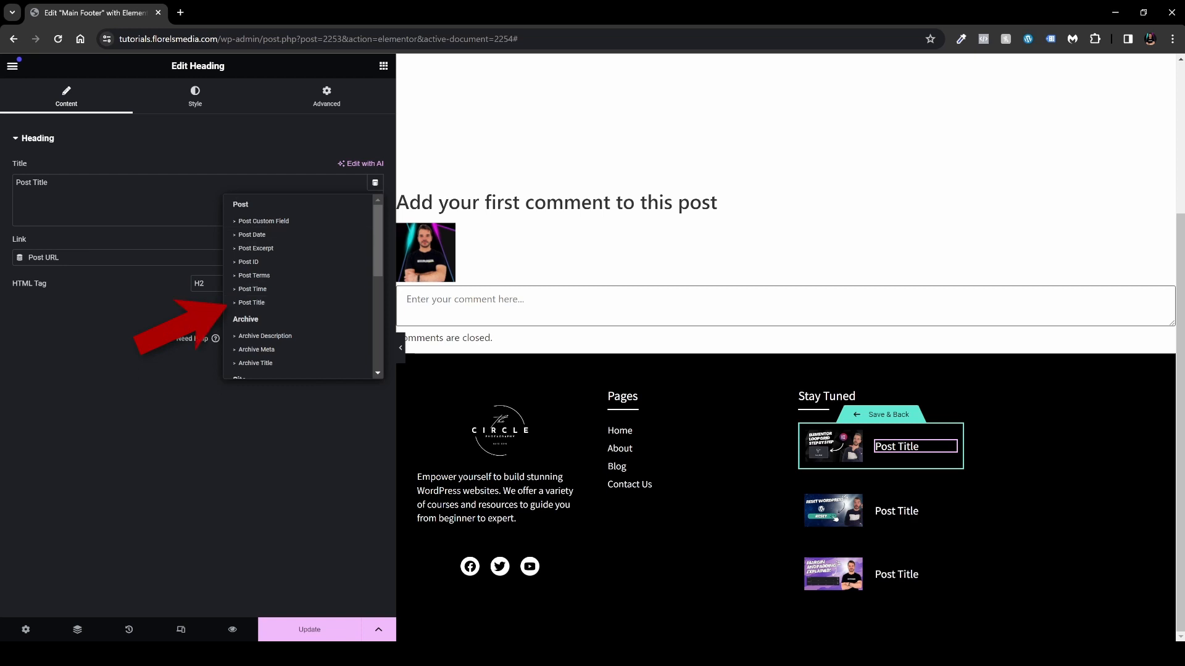
pyautogui.click(247, 303)
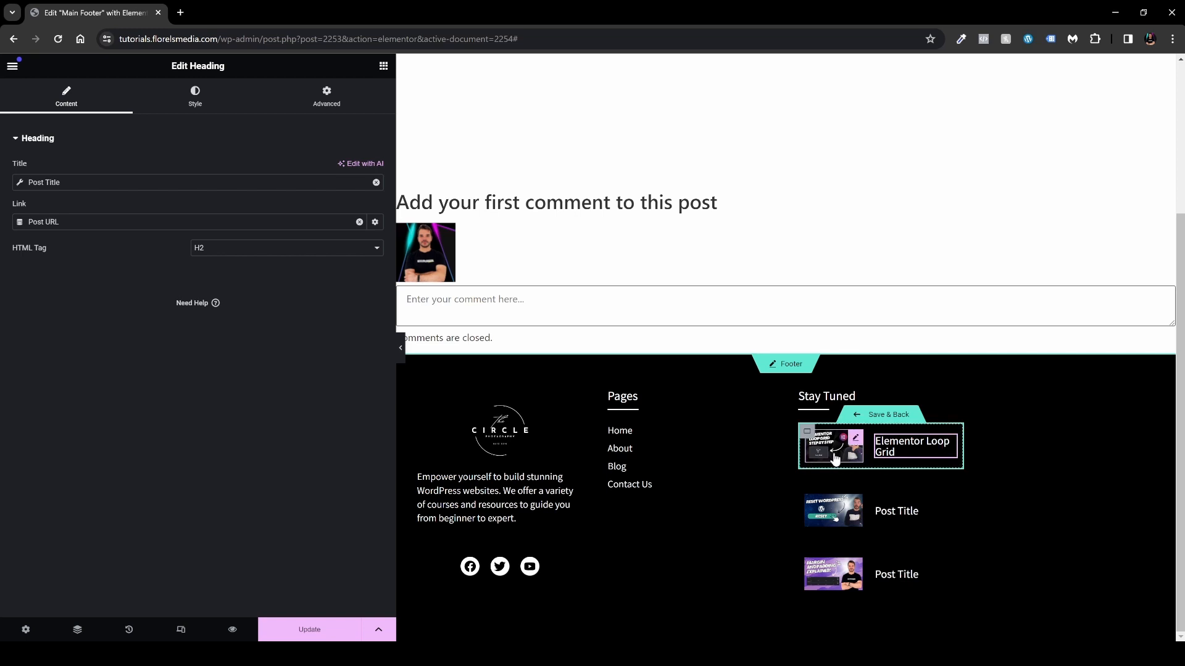
pyautogui.click(301, 633)
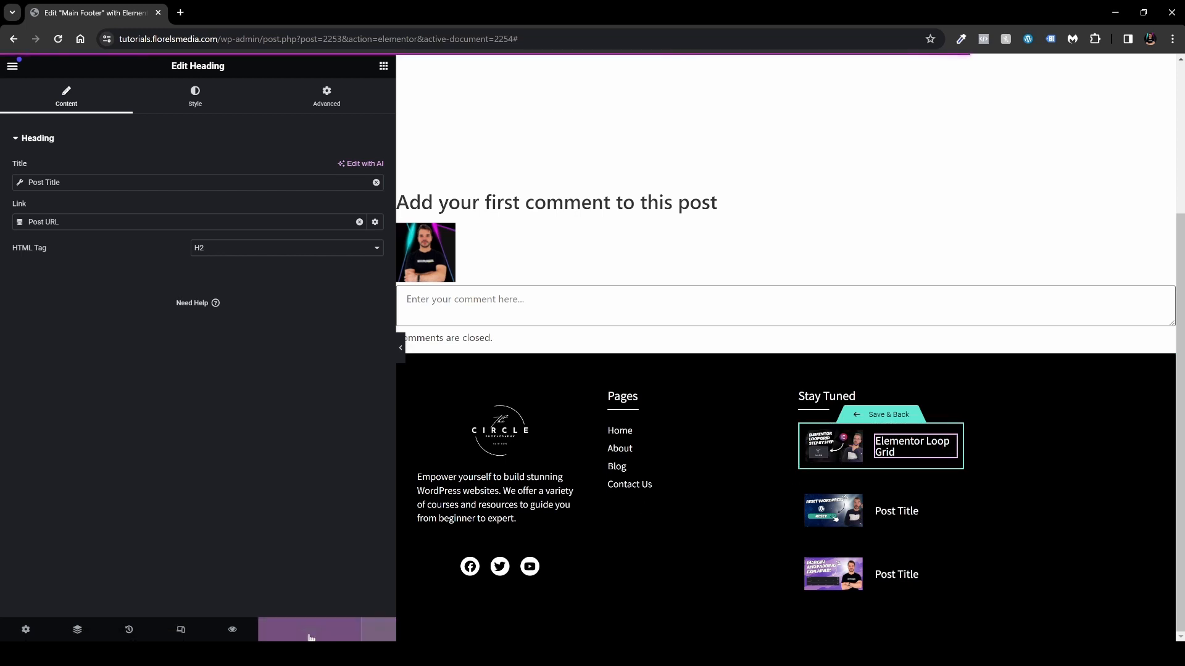
pyautogui.click(883, 419)
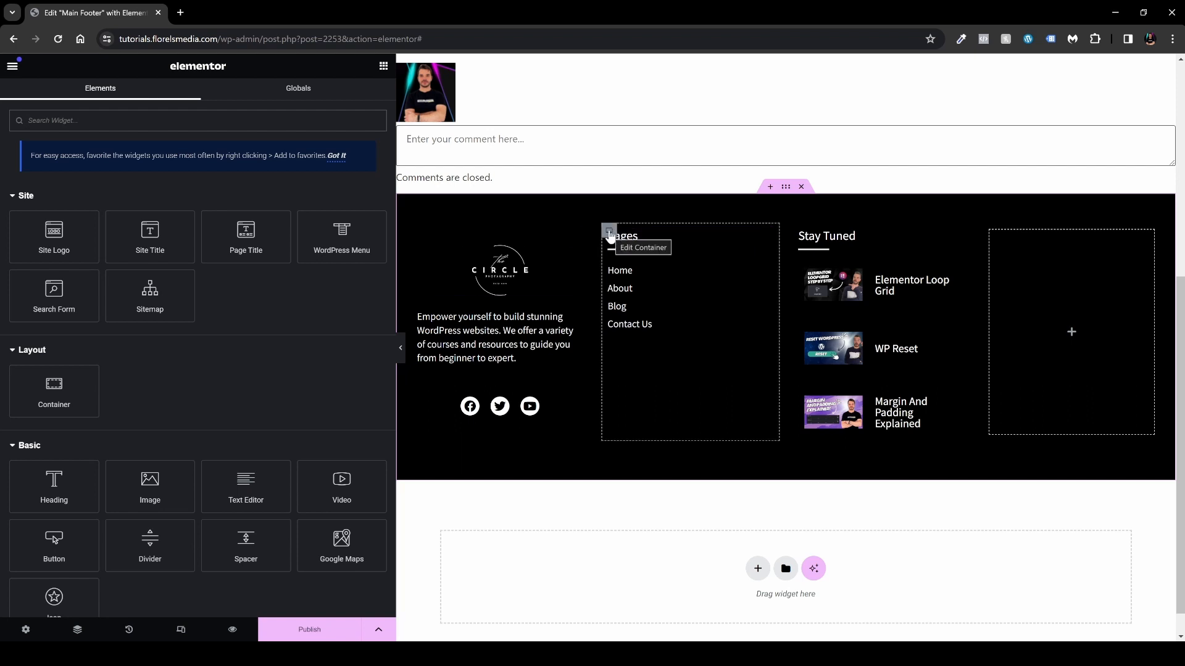
# Step: Set the content width of the "Pages" column container to Full Width
pyautogui.click(609, 232)
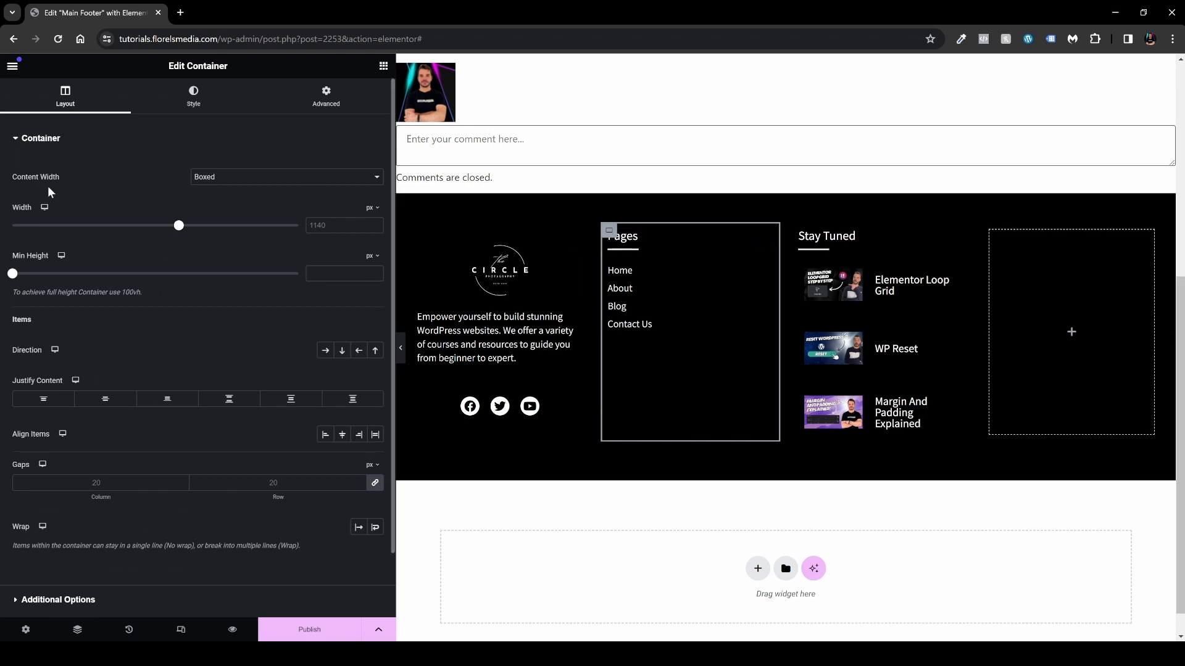
pyautogui.click(226, 186)
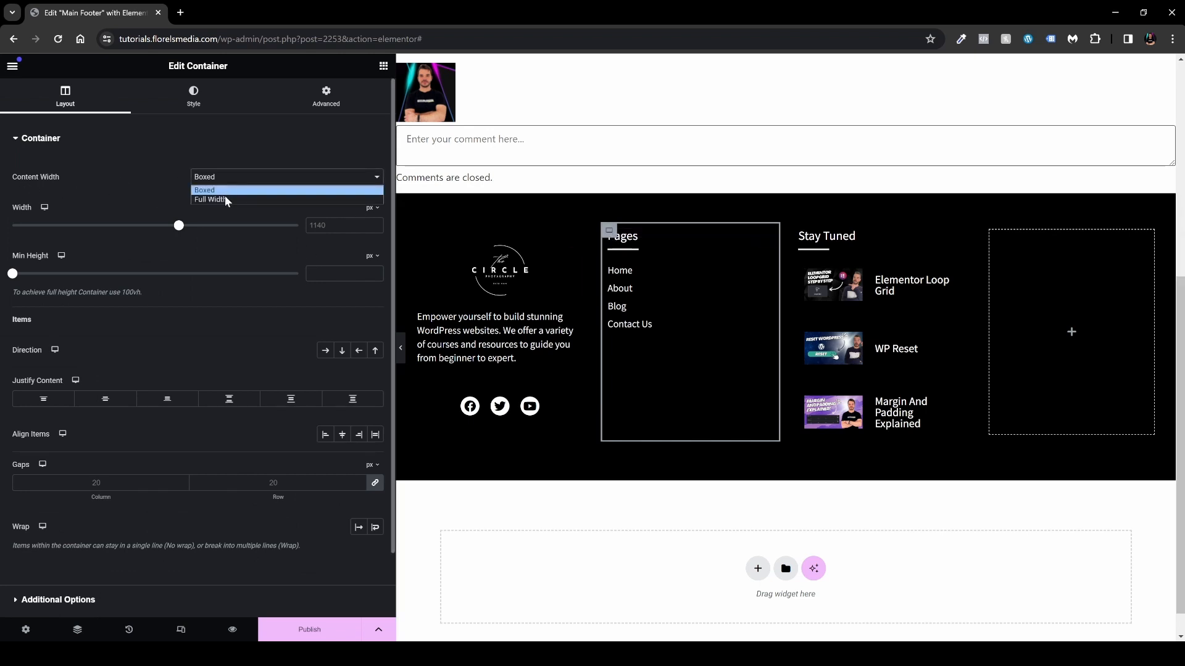
pyautogui.click(228, 206)
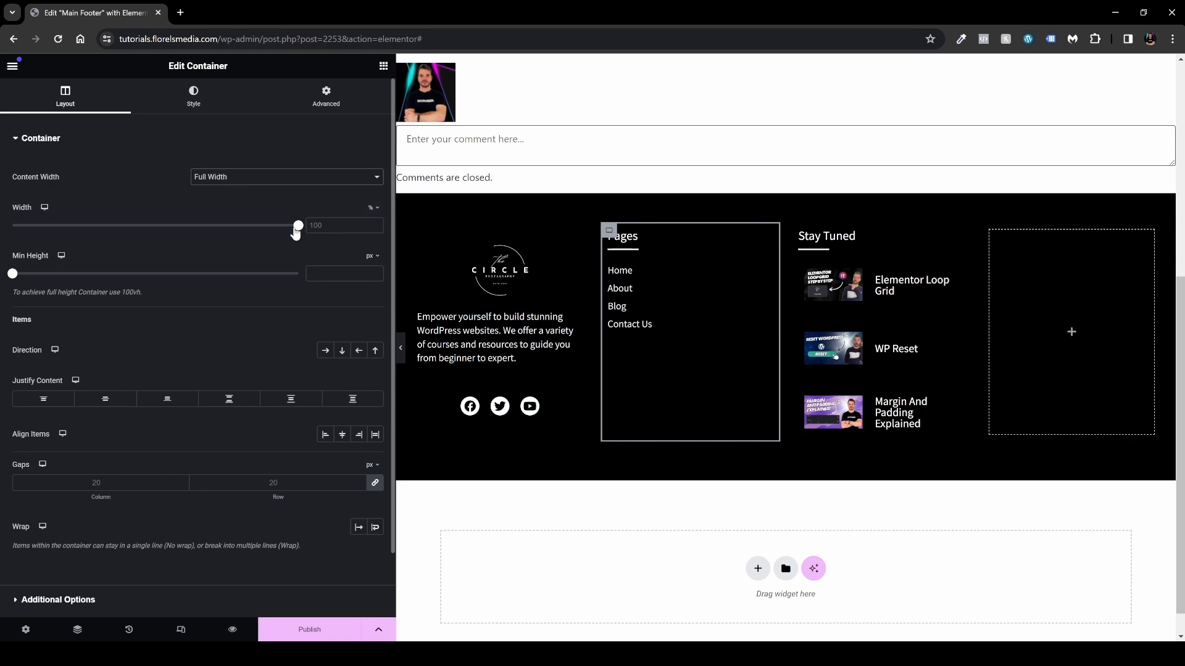
# Step: Set the width of the "Pages" column container to 40%
pyautogui.moveTo(298, 229); pyautogui.dragTo(127, 239)
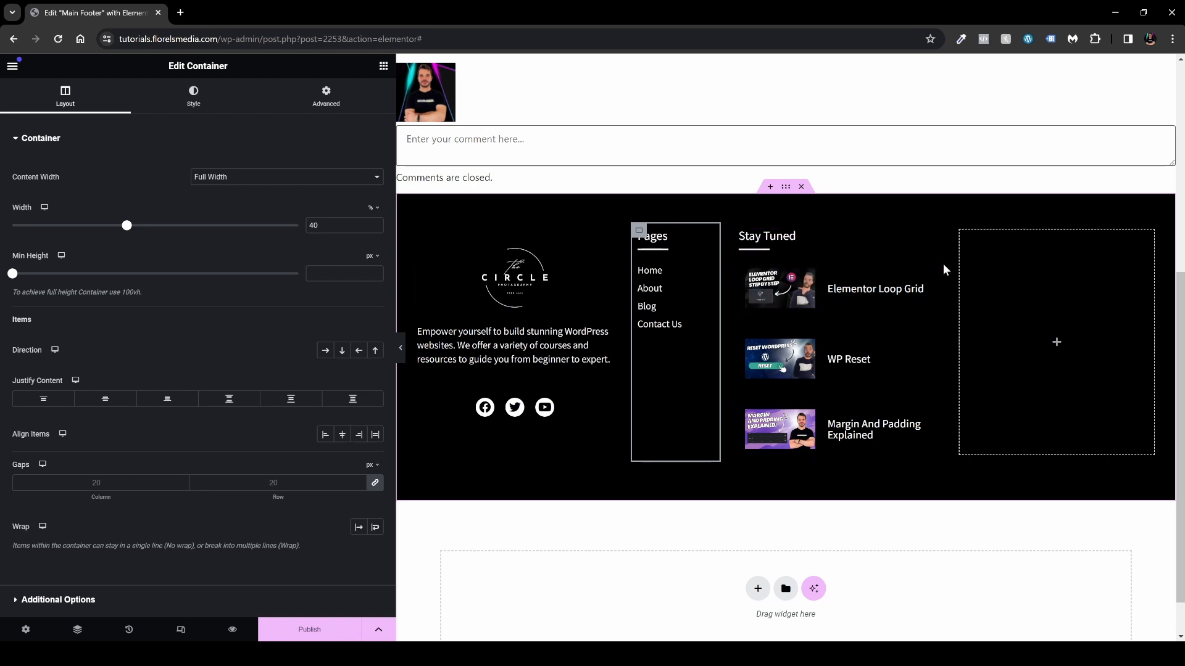
# Step: Copy the "Stay Tuned" heading and its divider into the empty fourth footer column
pyautogui.rightClick(801, 241)
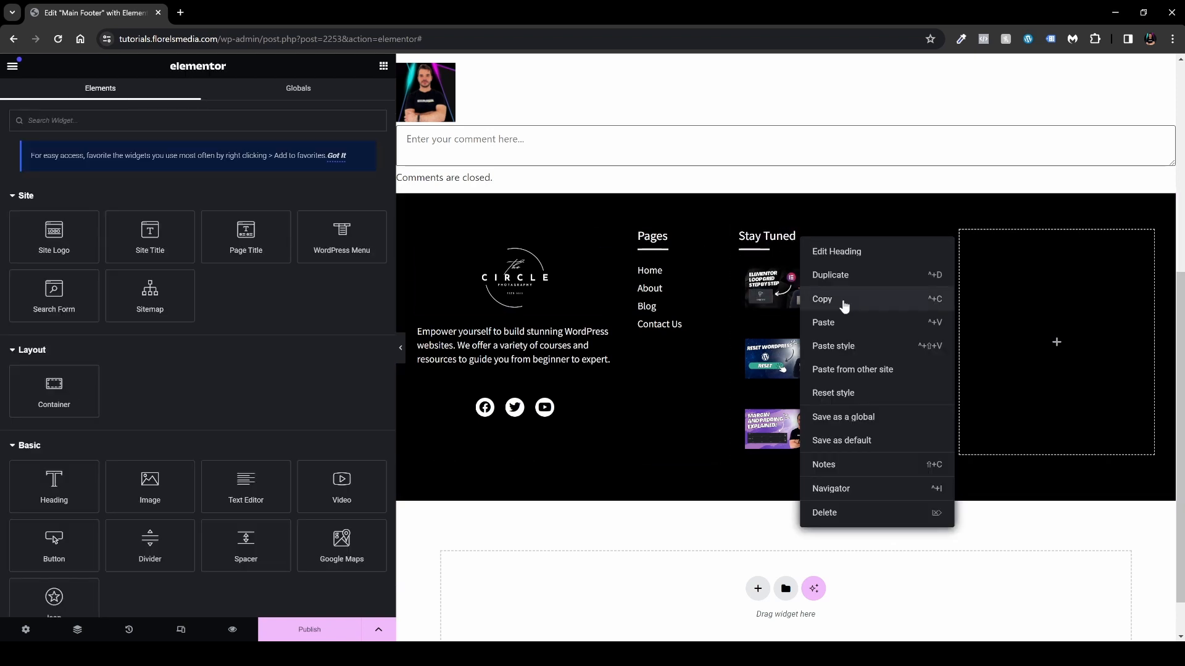
pyautogui.rightClick(1032, 285)
pyautogui.click(1053, 391)
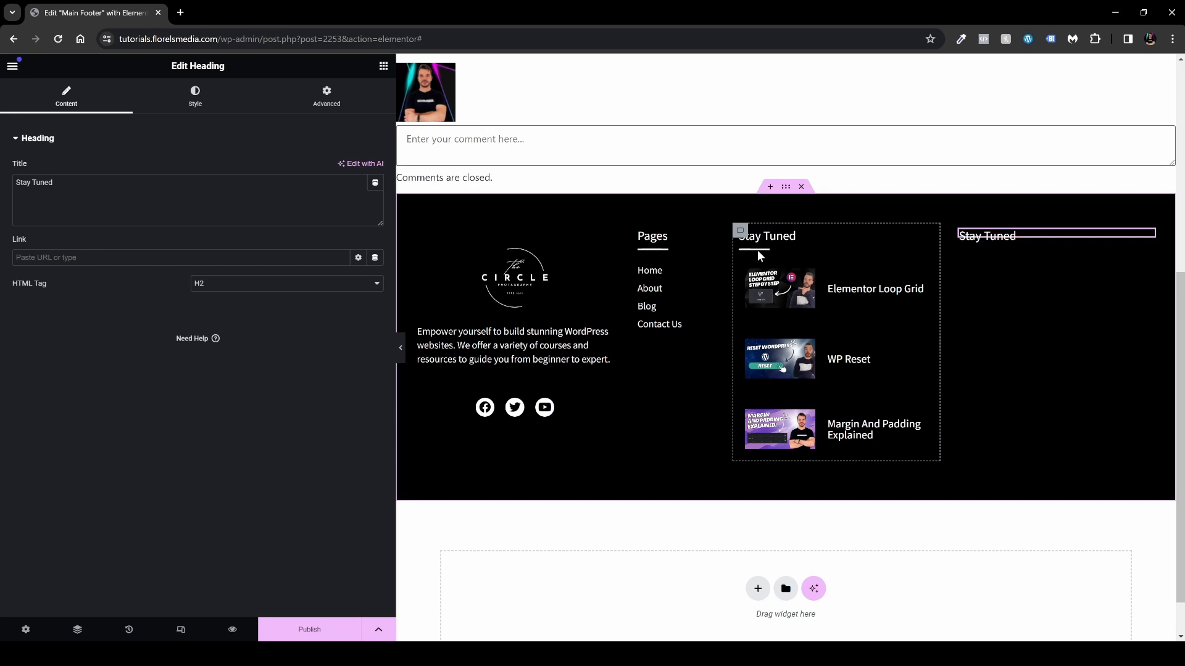
pyautogui.rightClick(761, 256)
pyautogui.click(802, 316)
pyautogui.rightClick(1045, 239)
pyautogui.click(1062, 318)
# Step: Change the fourth column's heading title to "Join Our Newsletter"
pyautogui.click(994, 238)
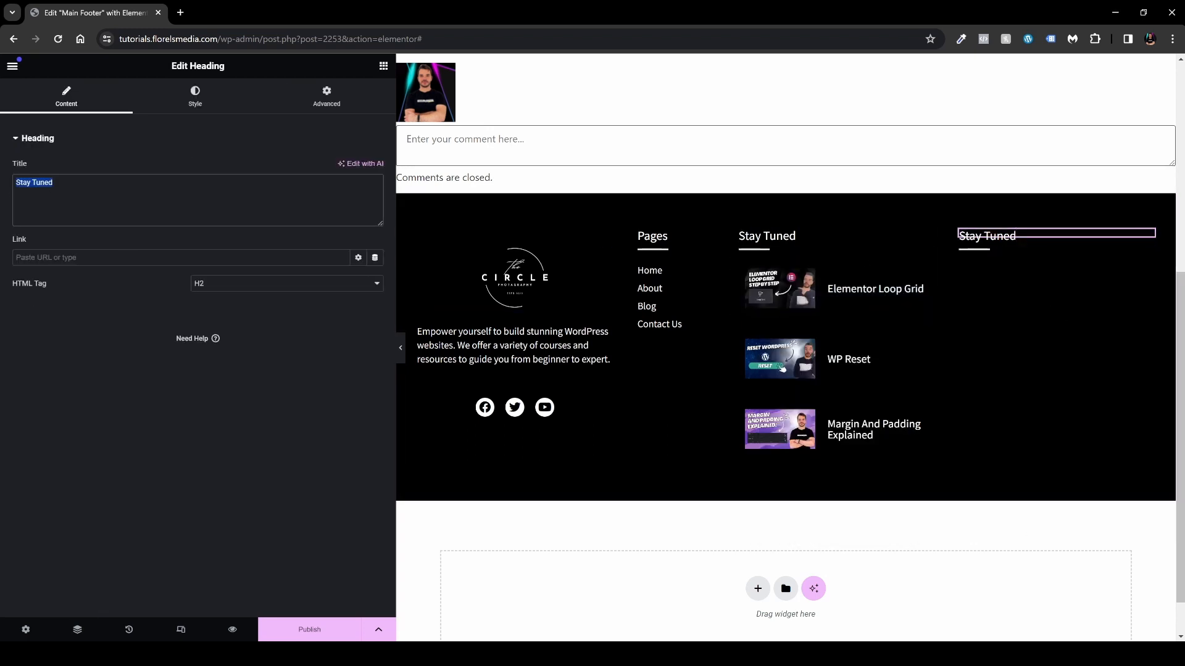
pyautogui.write('Join')
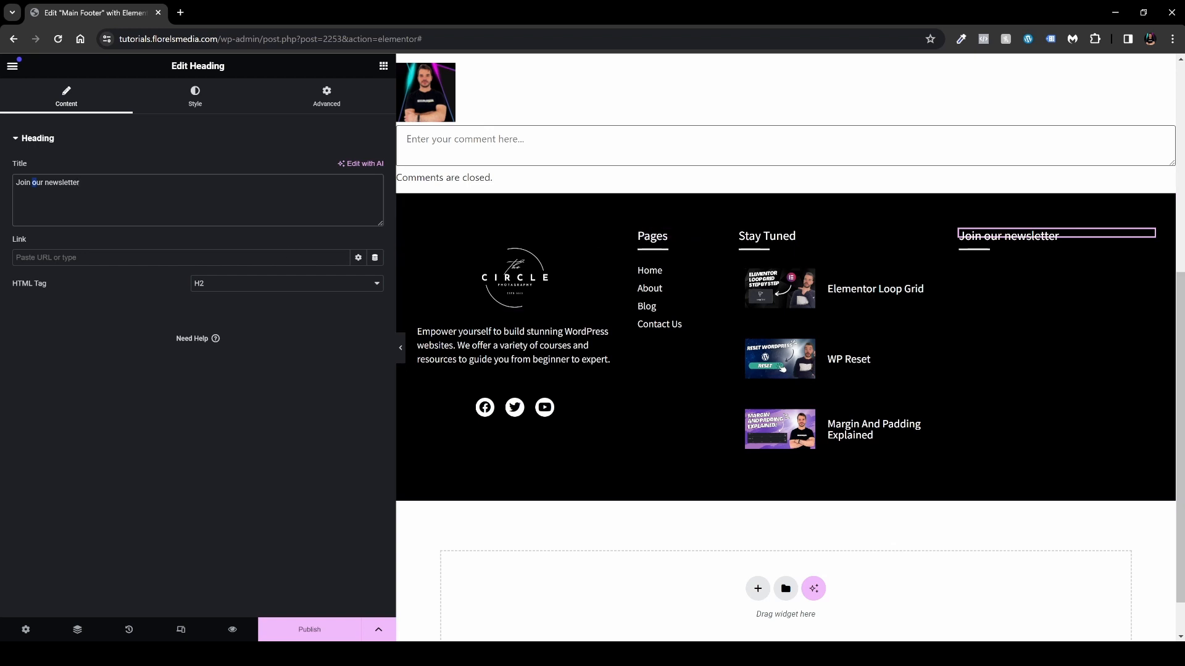
pyautogui.write('Our N')
# Step: Examine the text transform options in the newsletter heading's typography settings
pyautogui.click(216, 100)
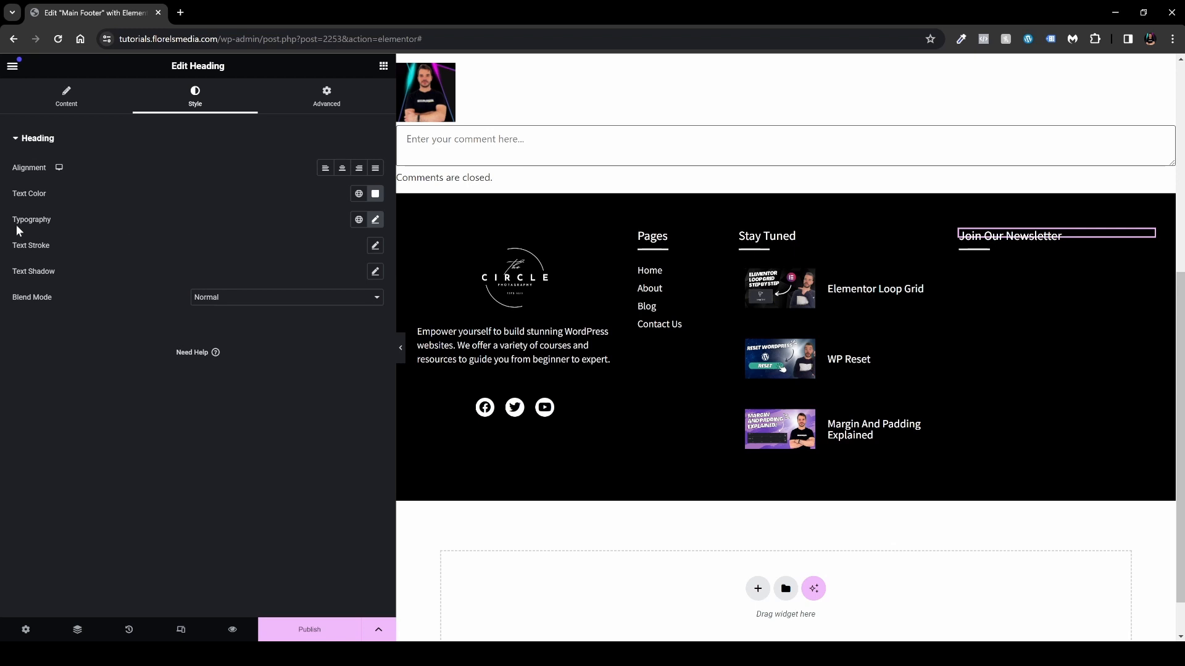
pyautogui.click(375, 219)
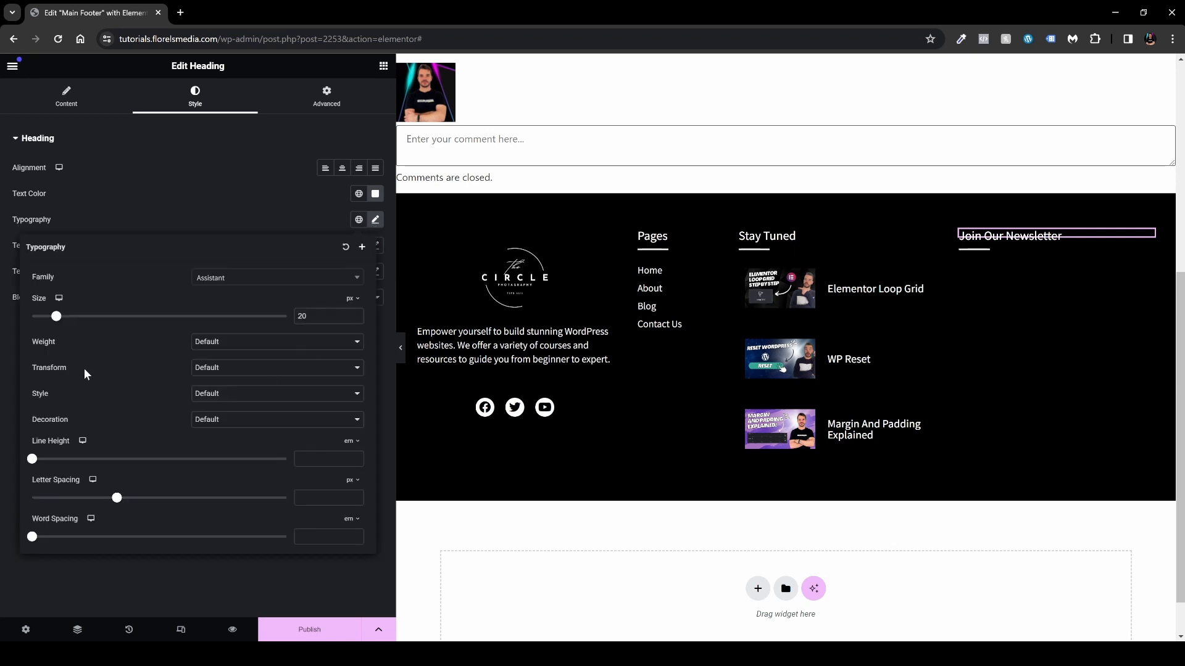
pyautogui.click(302, 369)
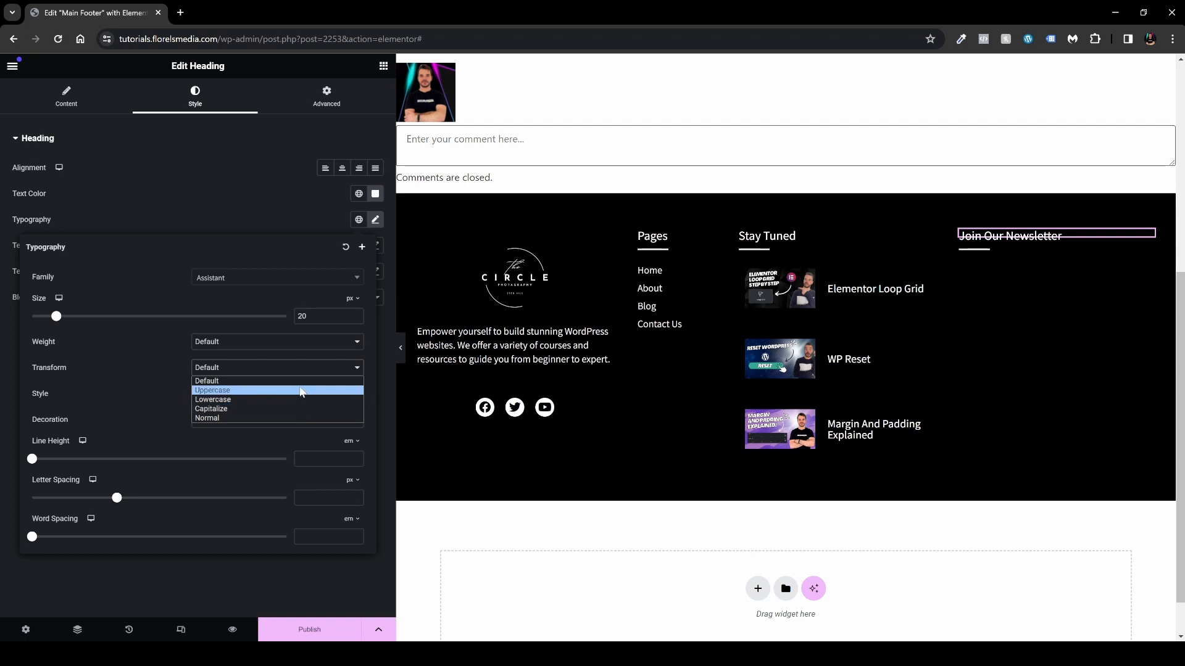
pyautogui.click(129, 158)
pyautogui.click(66, 99)
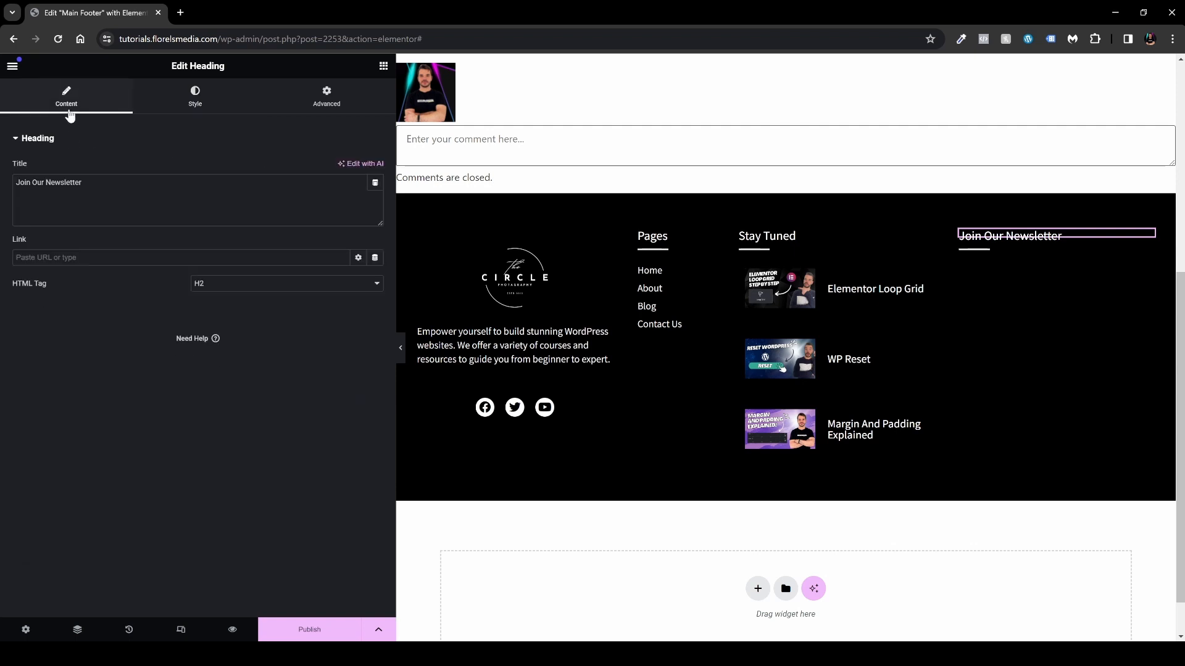
# Step: Widen the divider under "Stay Tuned" to match its heading and the divider under "Join Our Newsletter" to about 169 px
pyautogui.click(763, 250)
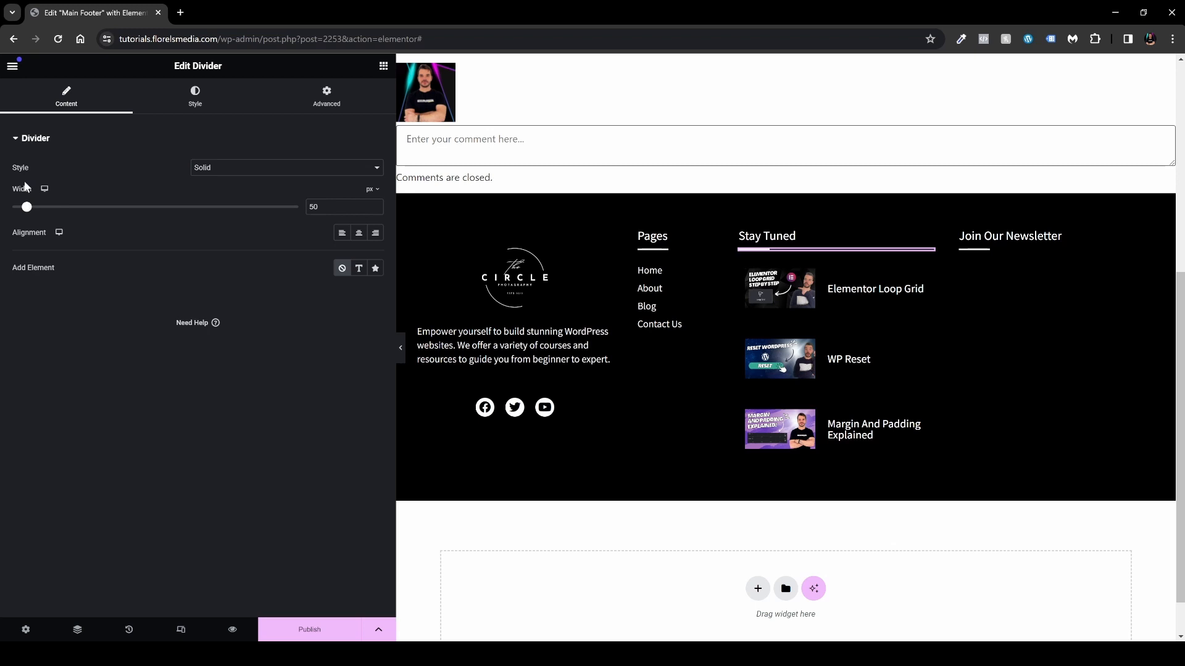
pyautogui.moveTo(26, 208); pyautogui.dragTo(39, 208)
pyautogui.click(975, 250)
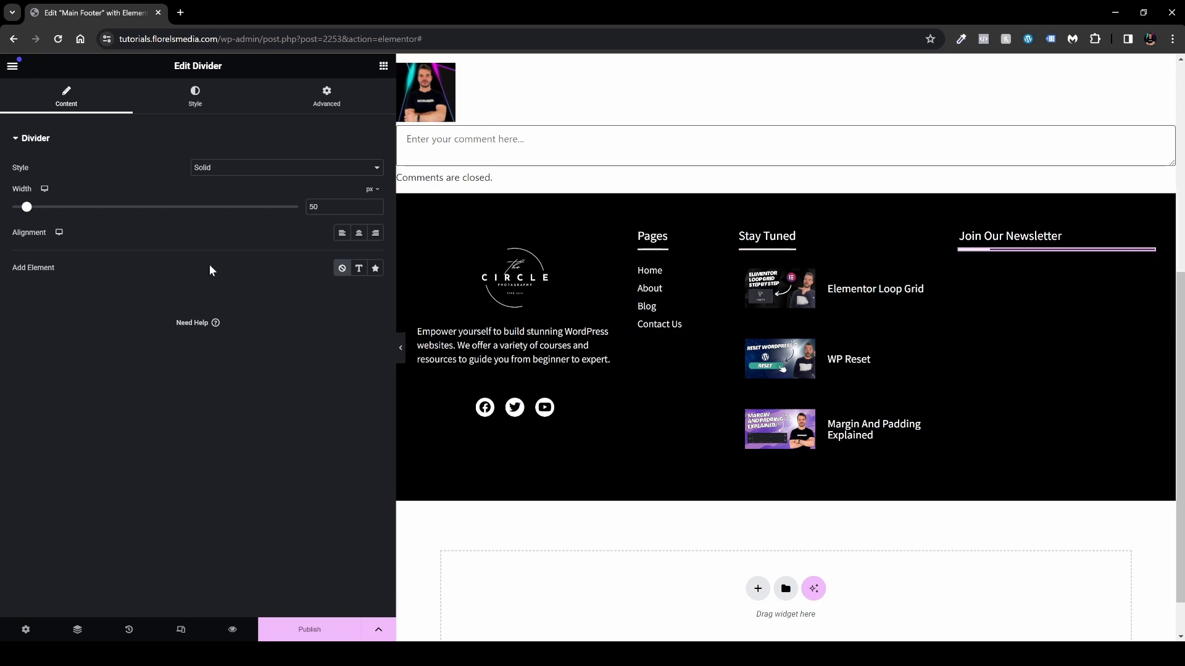
pyautogui.moveTo(28, 210); pyautogui.dragTo(59, 210)
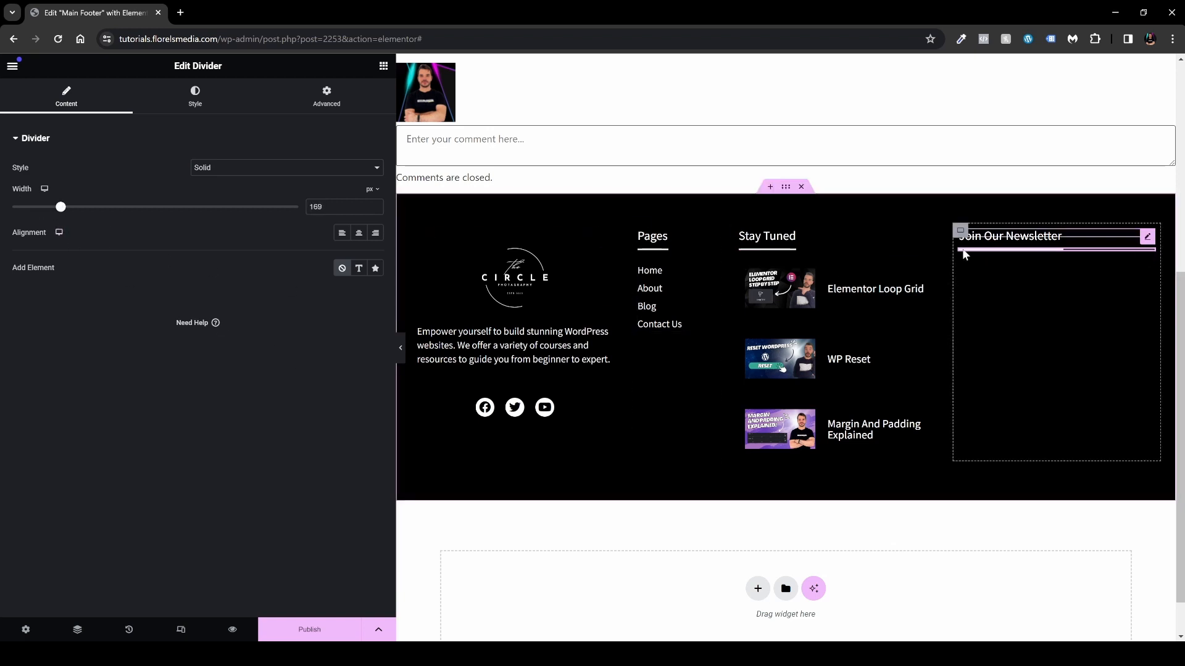
# Step: Add a Text Editor widget below the newsletter divider and apply the style copied from the logo column's paragraph
pyautogui.click(383, 66)
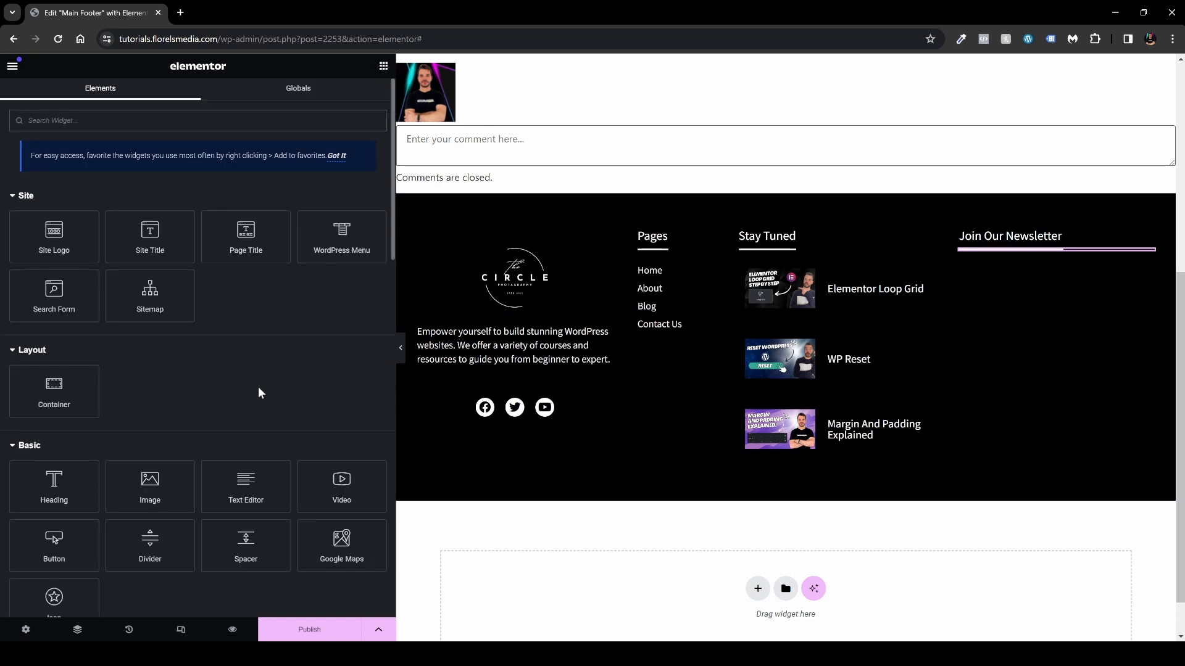
pyautogui.moveTo(242, 485); pyautogui.dragTo(1007, 249)
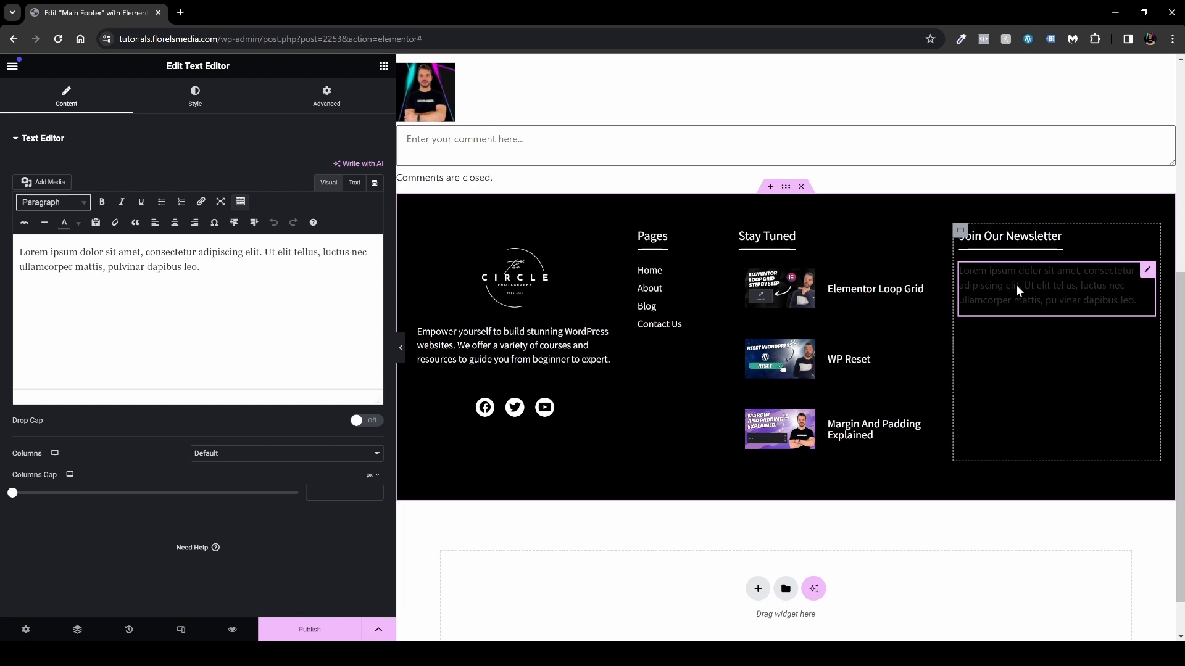
pyautogui.rightClick(545, 357)
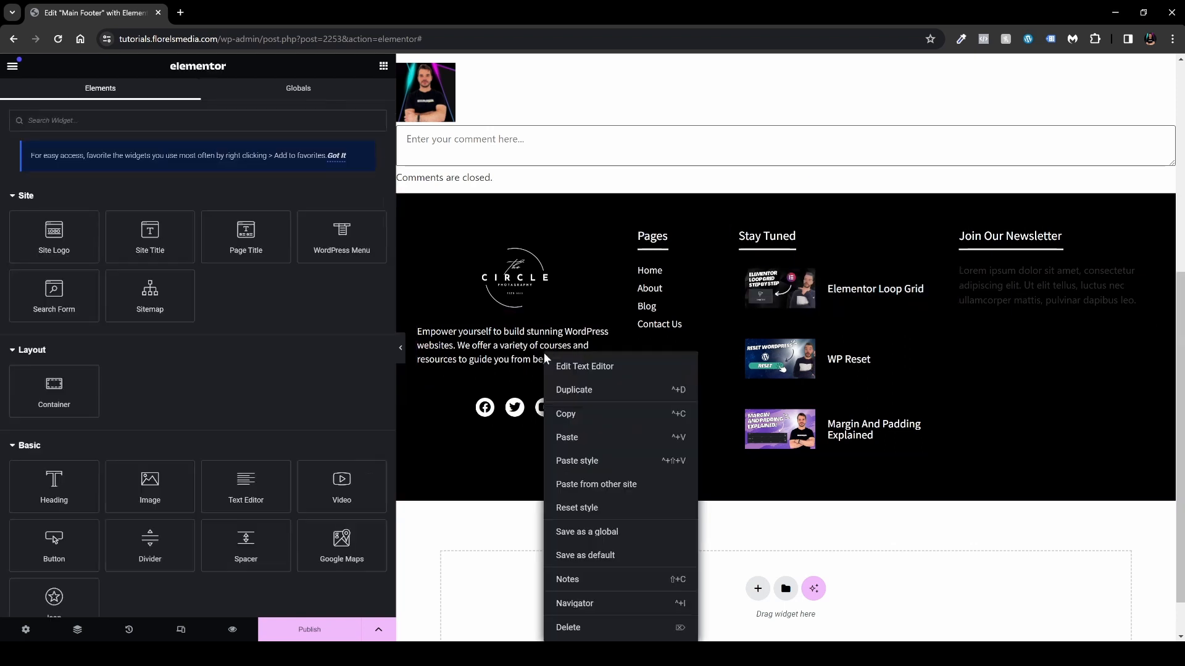
pyautogui.click(565, 414)
pyautogui.rightClick(1043, 290)
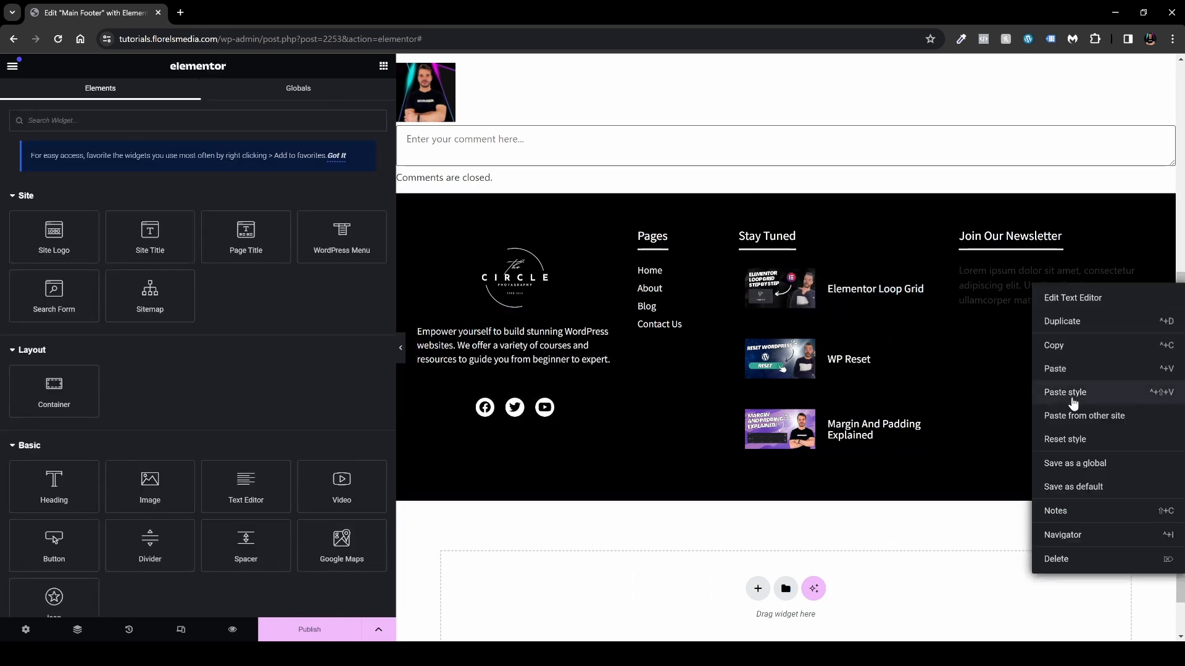
pyautogui.click(1072, 400)
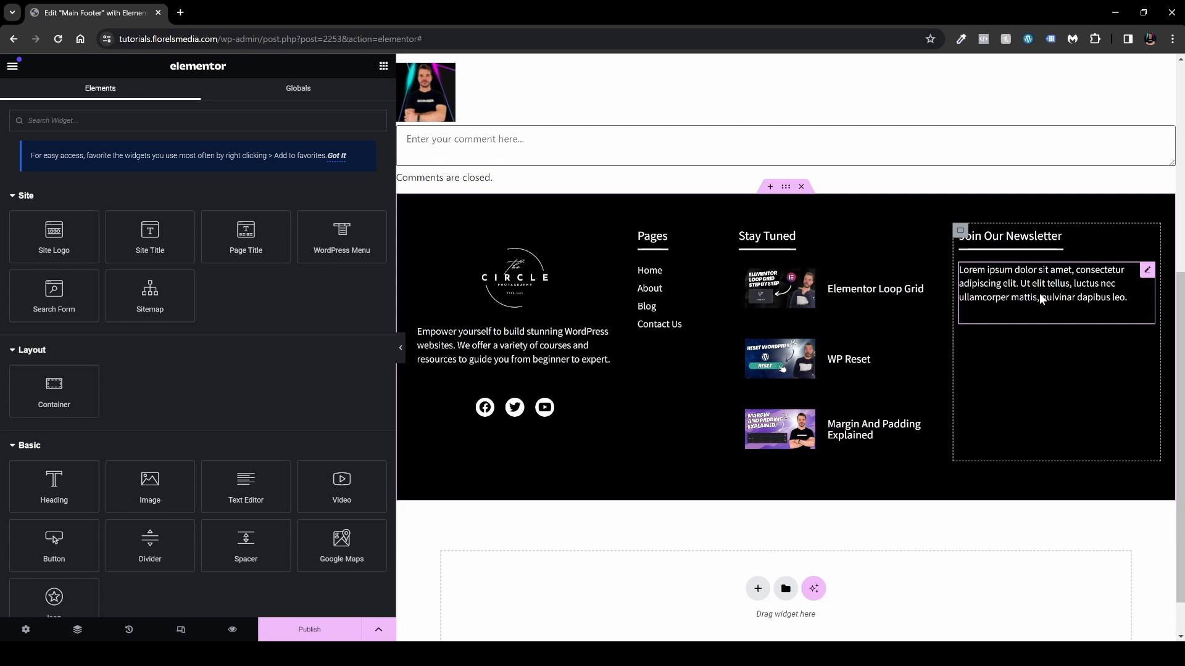
# Step: Set the newsletter text to "Feeling website woes? Conquer them this week! New tutorials, inspiring stories, & tips to build your dream WordPress site. Let's go!"
pyautogui.click(1057, 297)
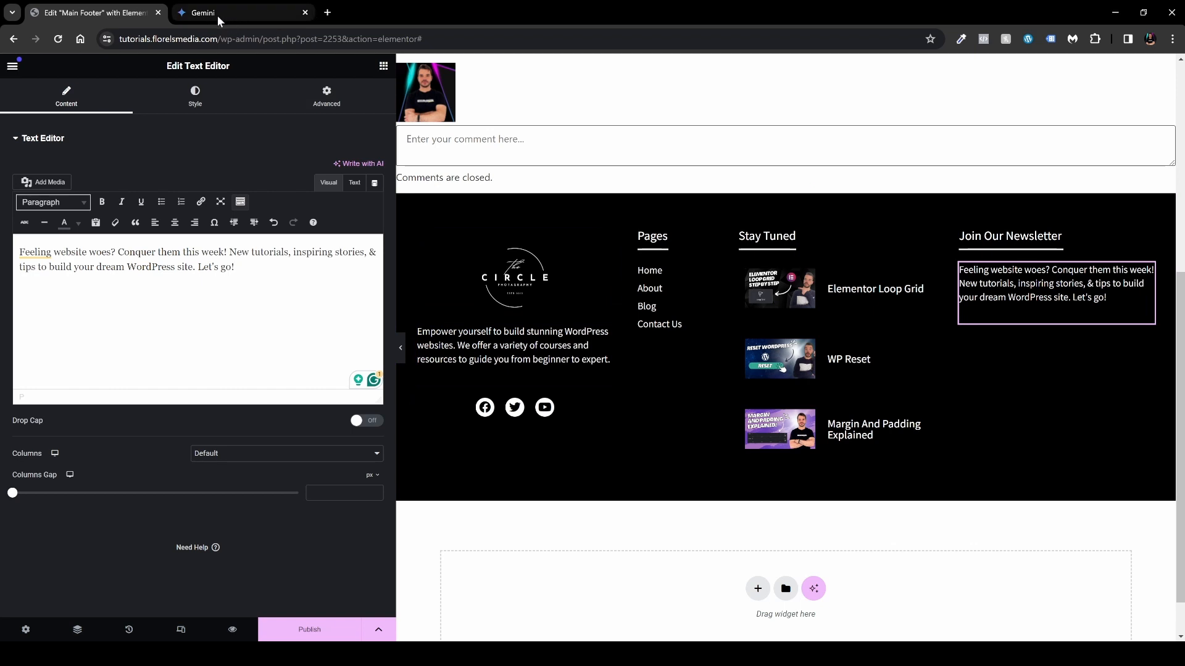
pyautogui.click(305, 13)
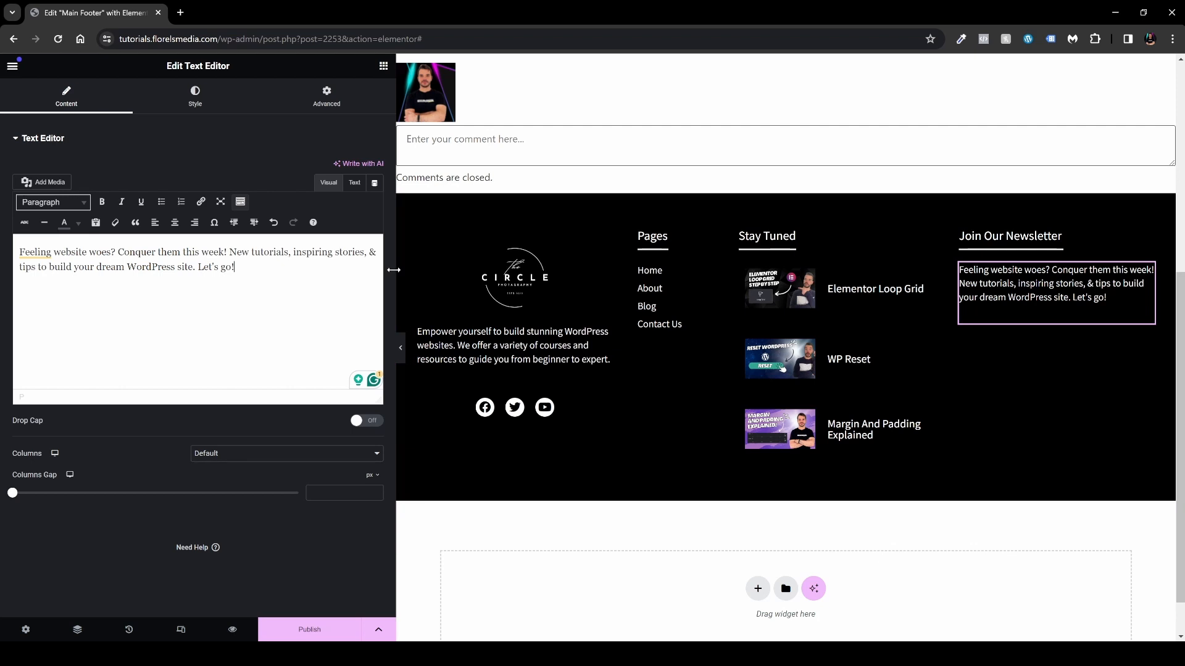
# Step: Add a Form widget below the newsletter text and delete its Name and Message fields
pyautogui.scroll(-7, 220, 410)
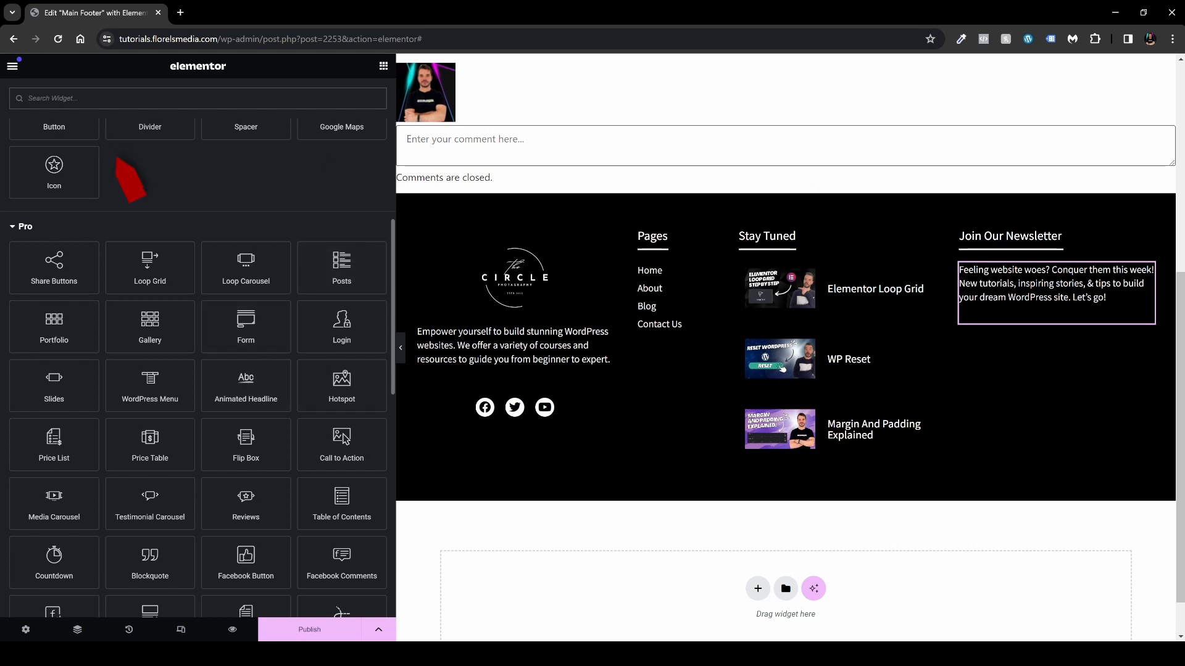
pyautogui.write('form')
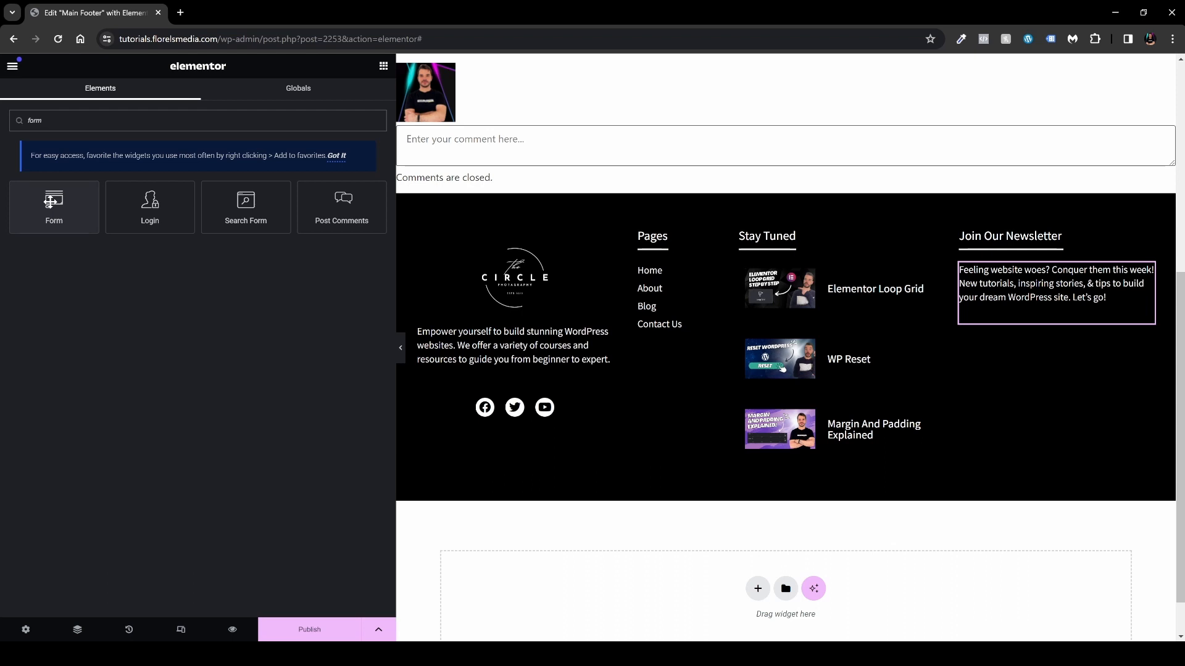
pyautogui.moveTo(47, 208); pyautogui.dragTo(1034, 324)
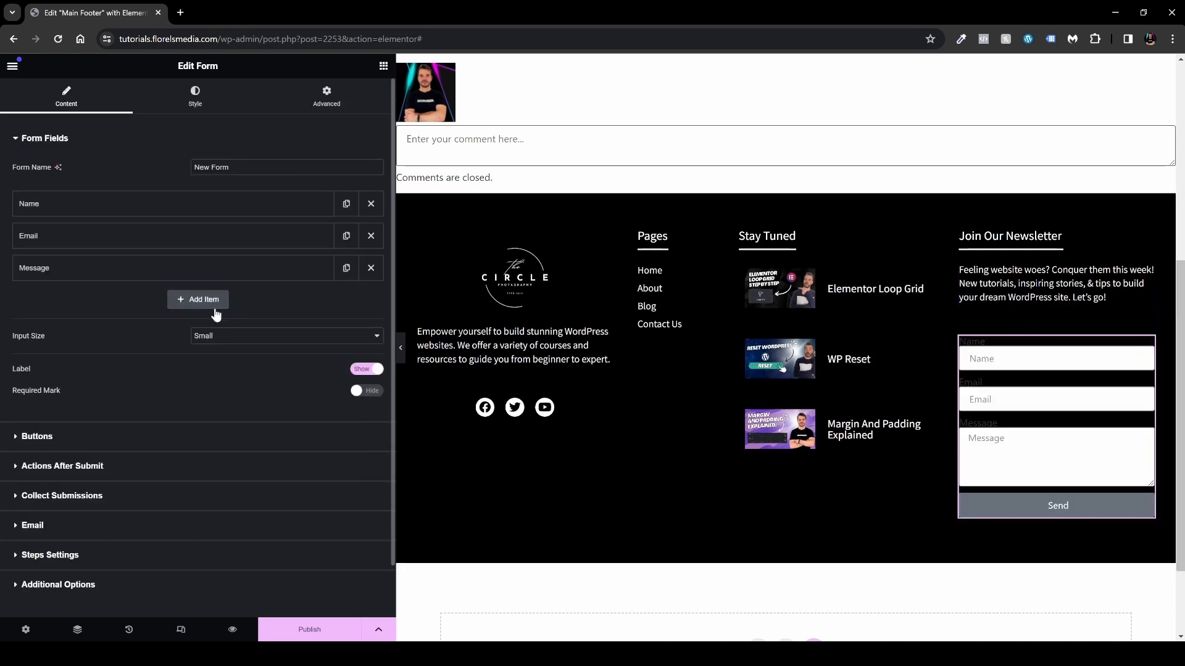
pyautogui.click(371, 205)
pyautogui.click(373, 238)
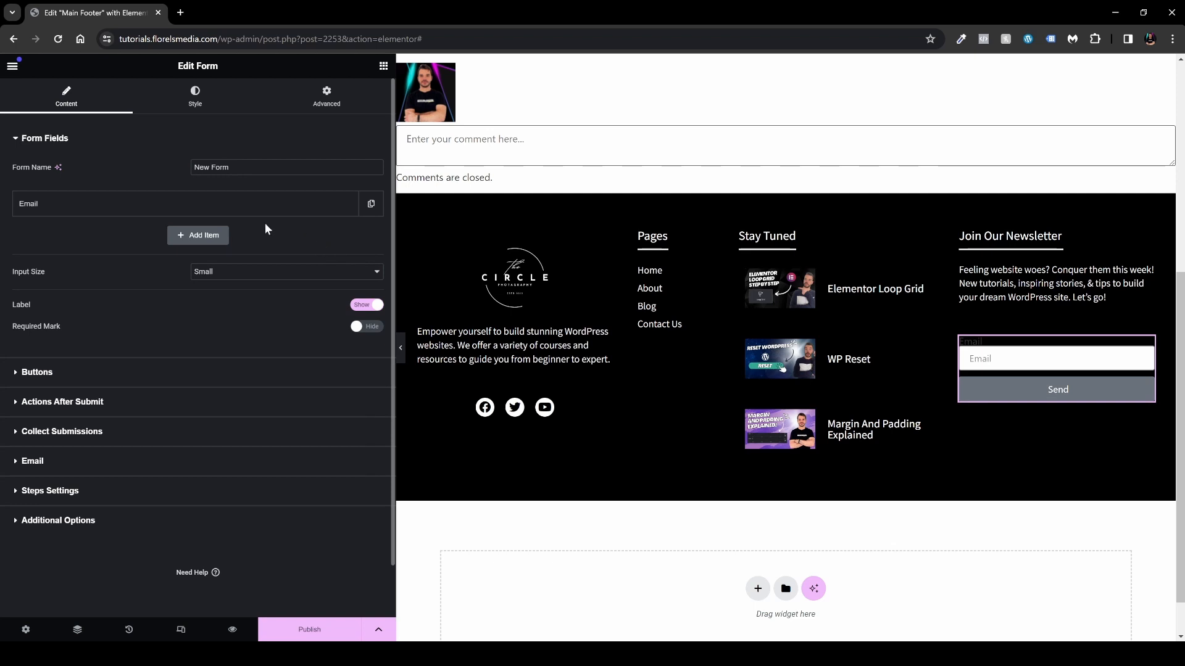
# Step: Review the form's name and the Email field's content and advanced settings, including its ID
pyautogui.tripleClick(216, 167)
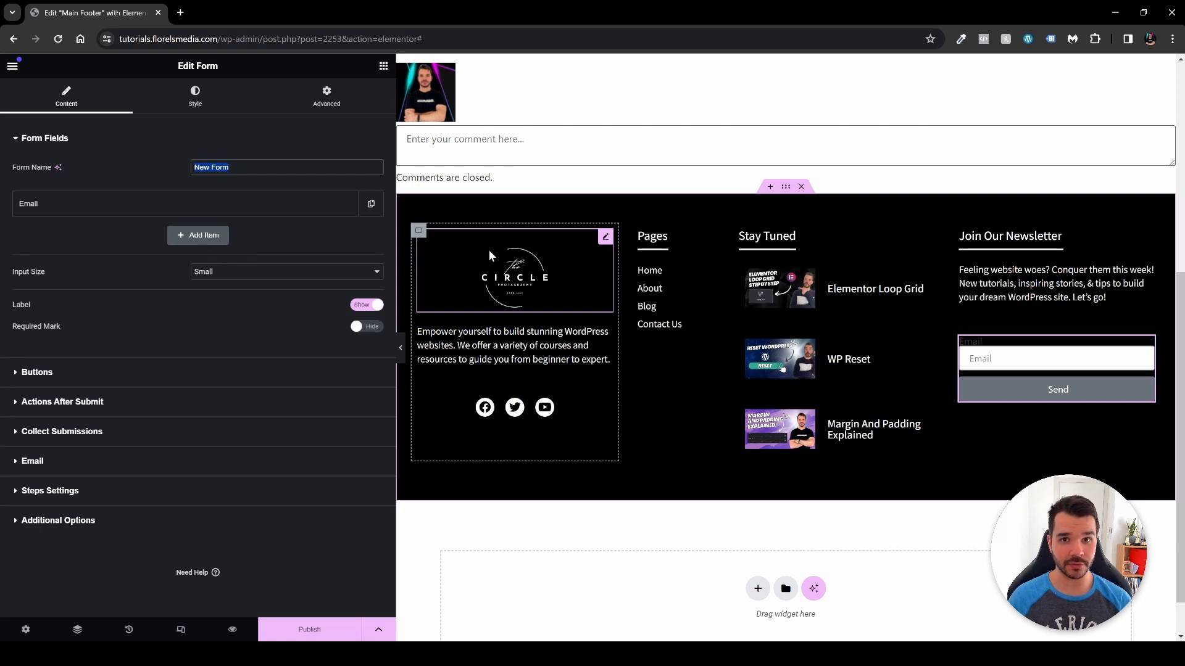
pyautogui.click(226, 171)
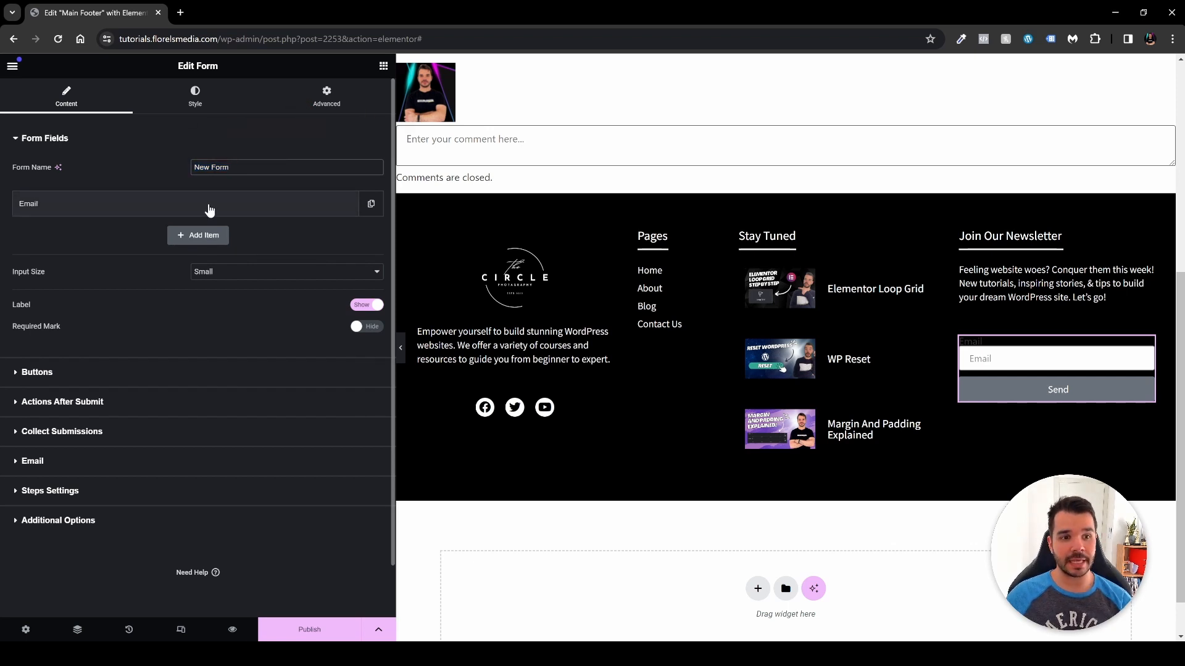
pyautogui.click(137, 214)
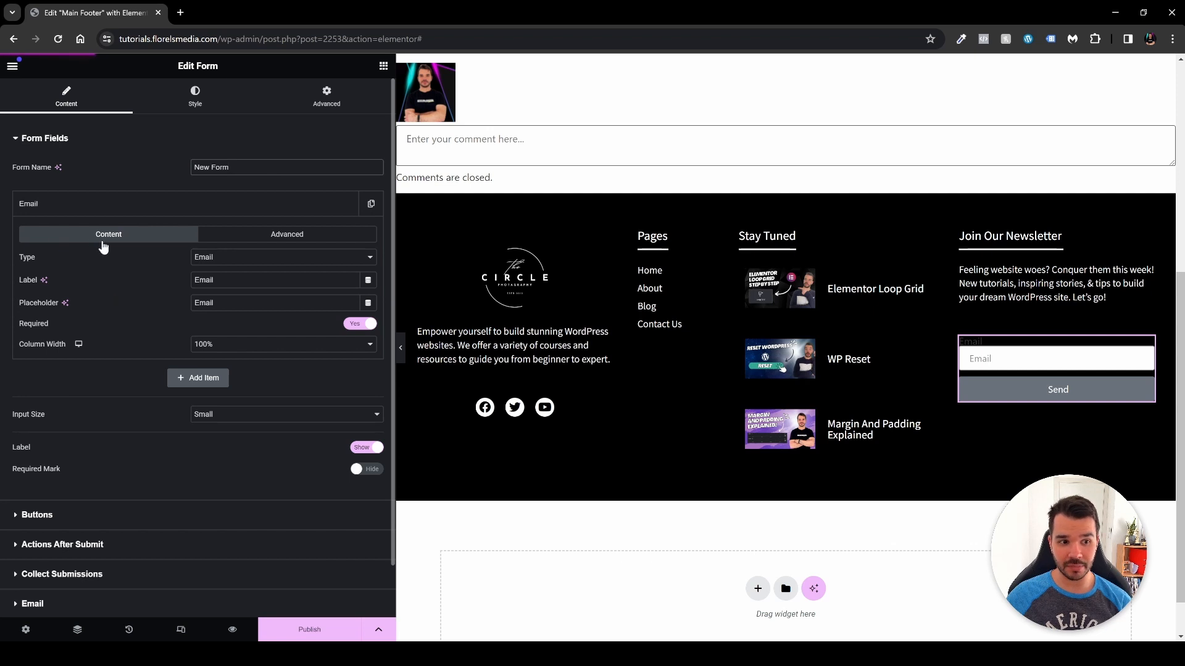
pyautogui.click(290, 239)
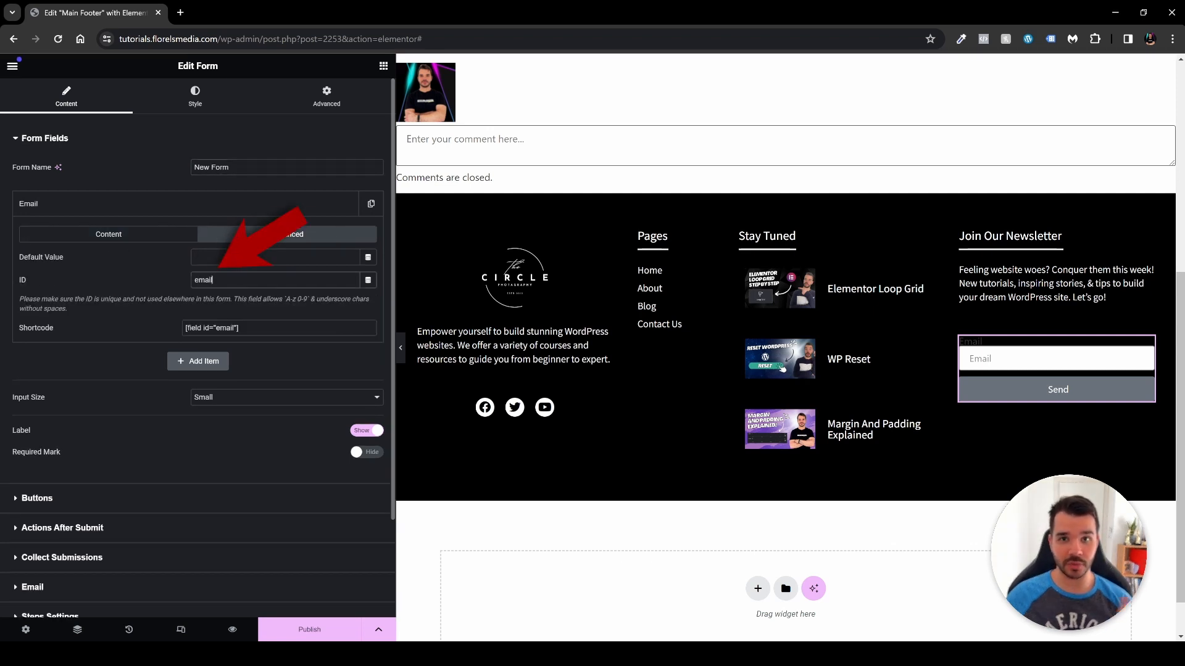
pyautogui.click(139, 235)
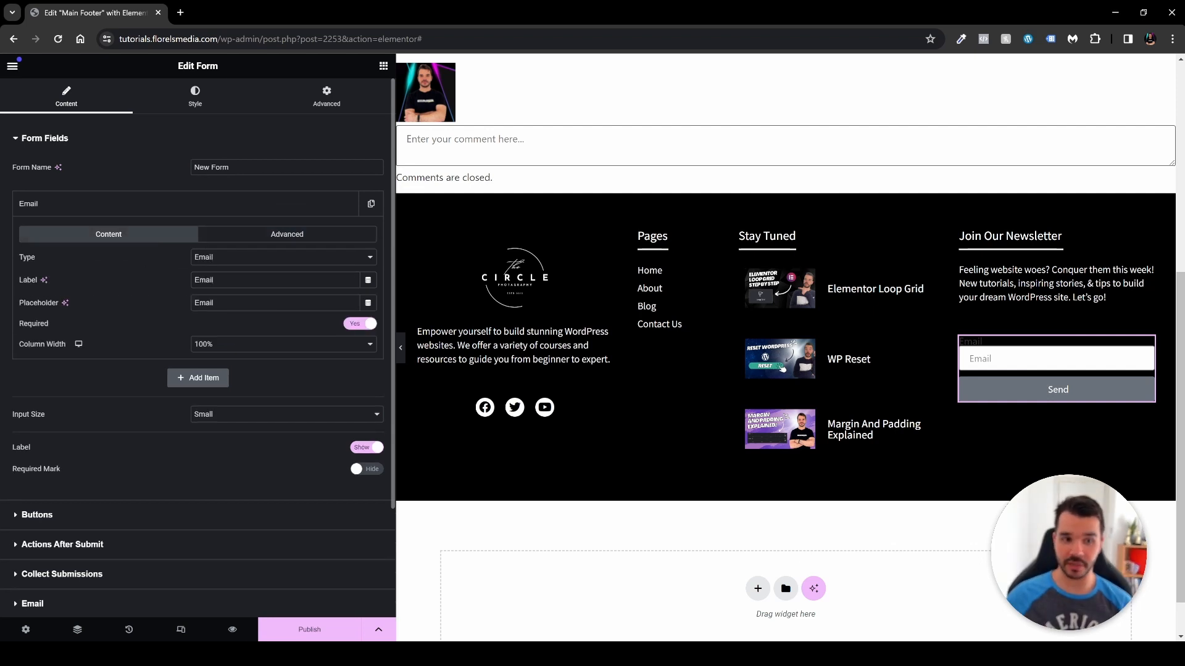
pyautogui.click(246, 205)
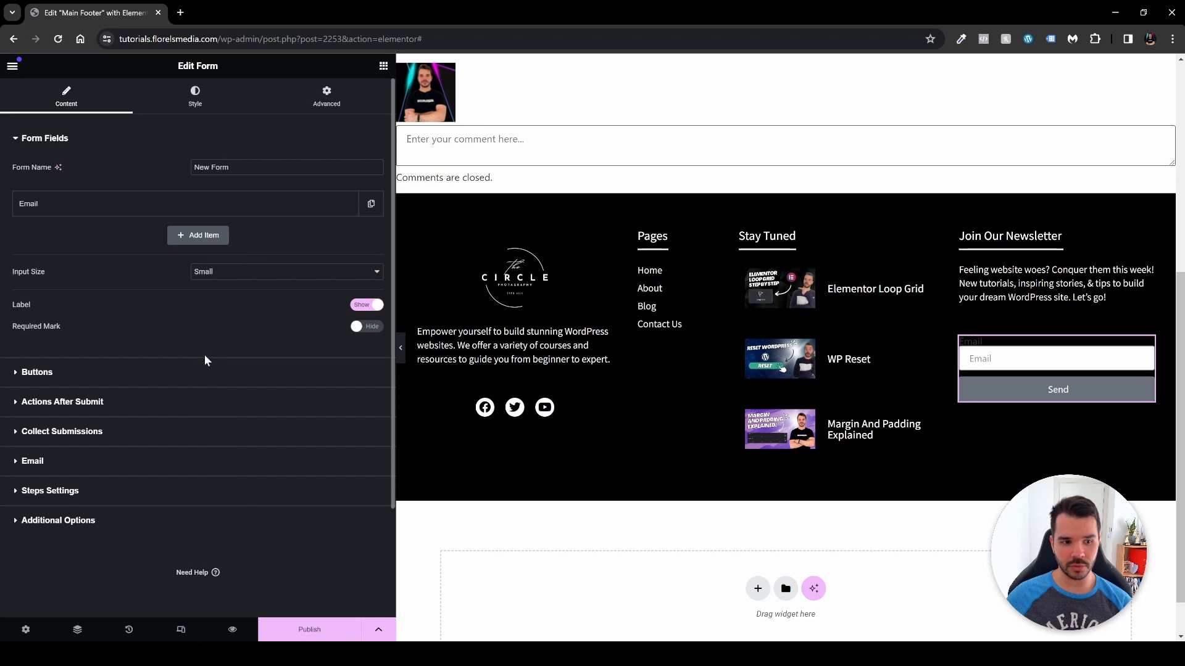
# Step: Review the actions available after the form is submitted, including the email marketing integrations
pyautogui.click(91, 408)
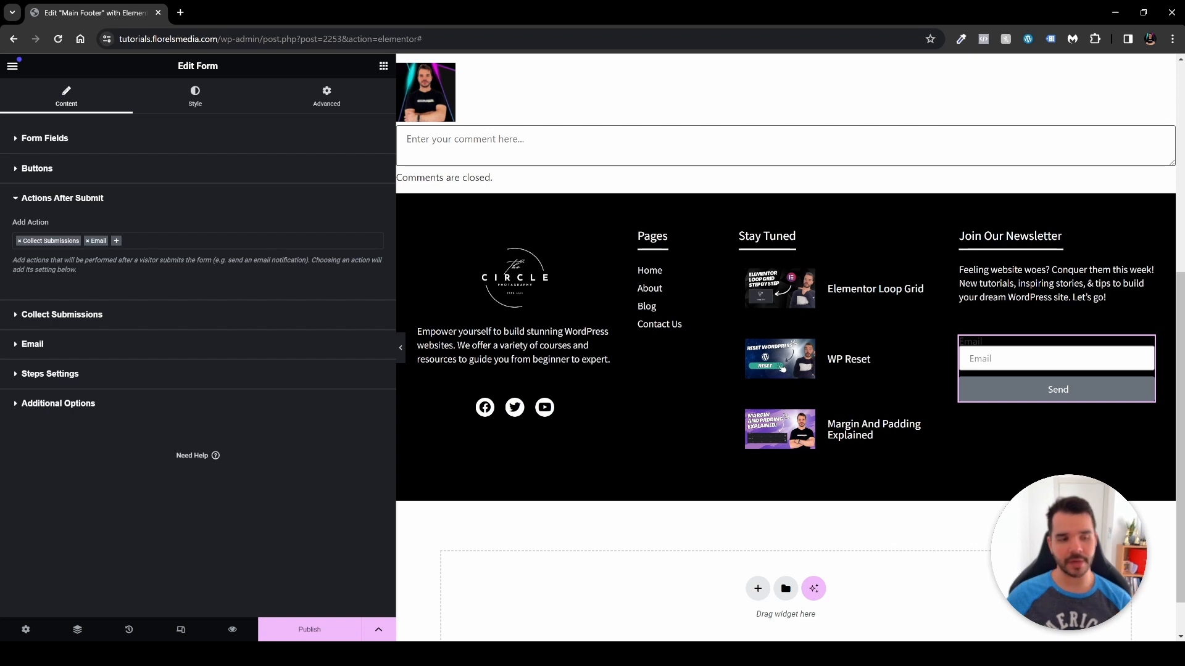
pyautogui.click(116, 242)
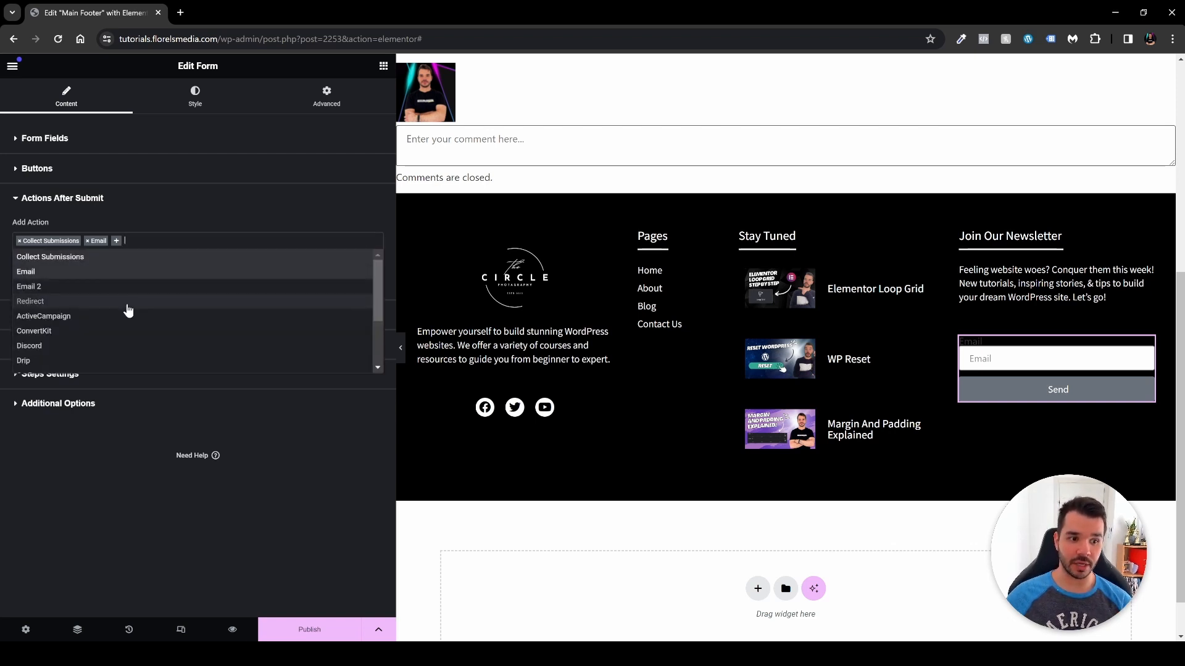
pyautogui.scroll(-2, 130, 312)
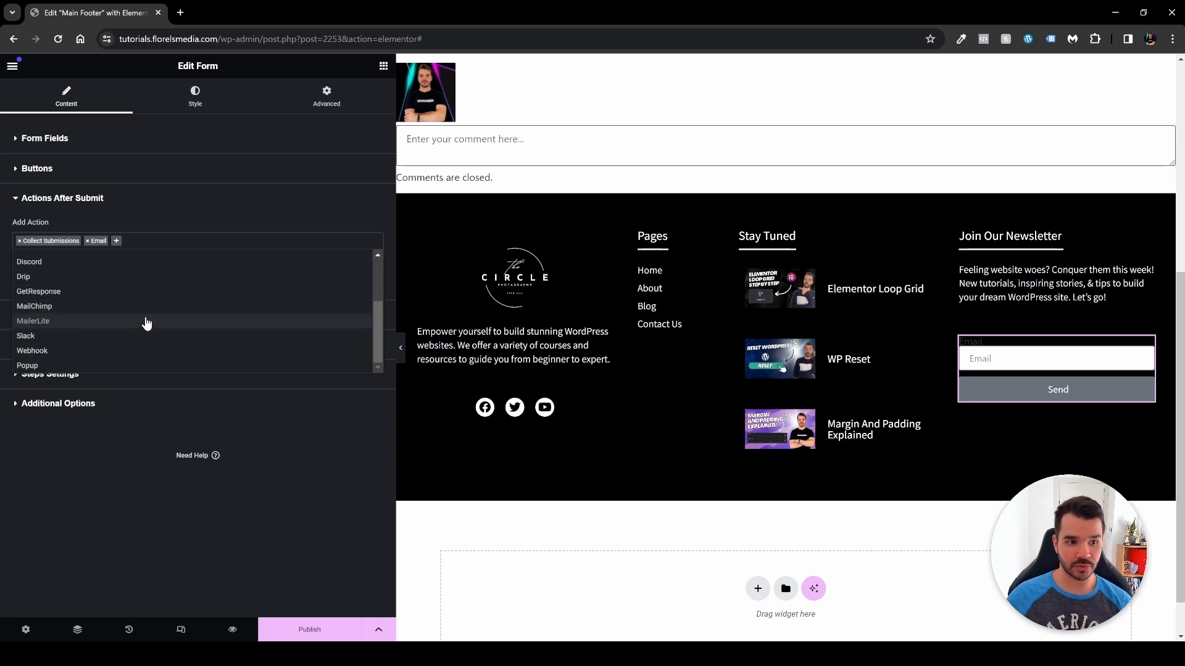
pyautogui.scroll(2, 150, 358)
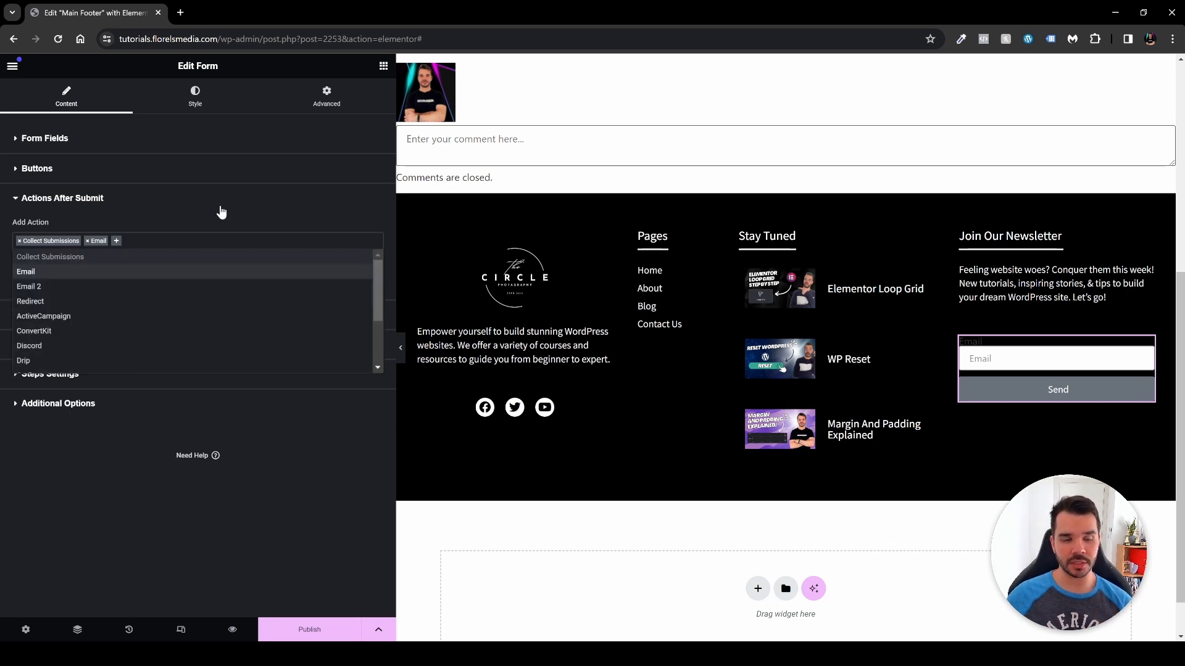
pyautogui.click(221, 212)
# Step: Name the form "Newsletter" and hide its field labels
pyautogui.click(224, 138)
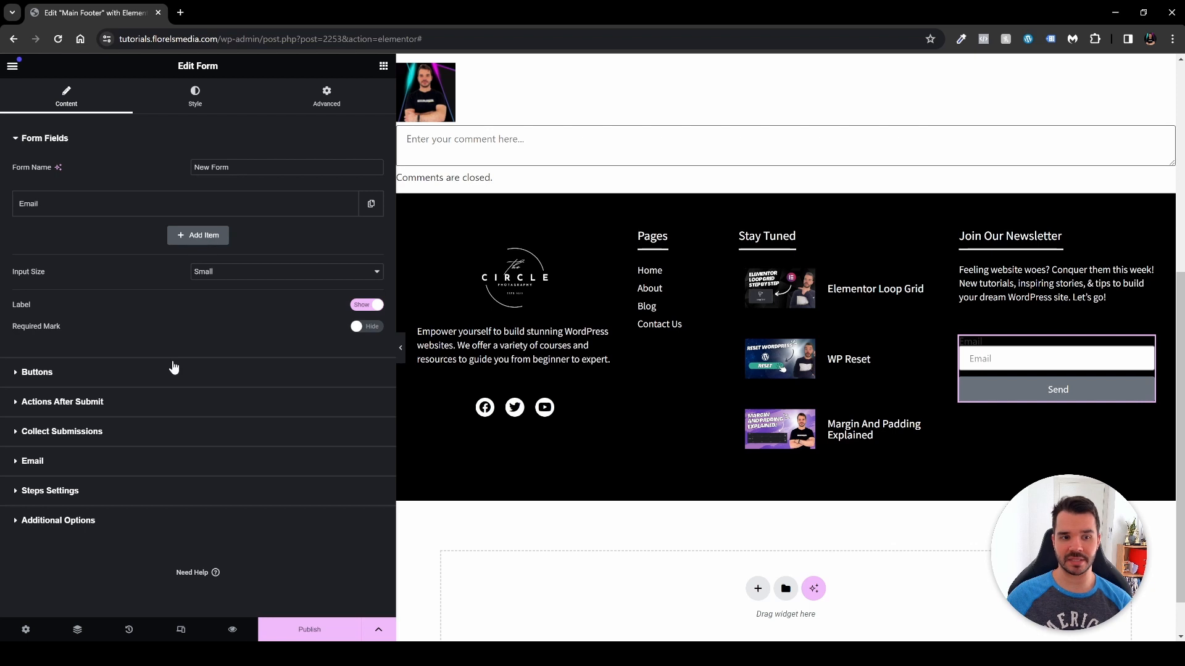
pyautogui.moveTo(236, 168); pyautogui.dragTo(190, 168)
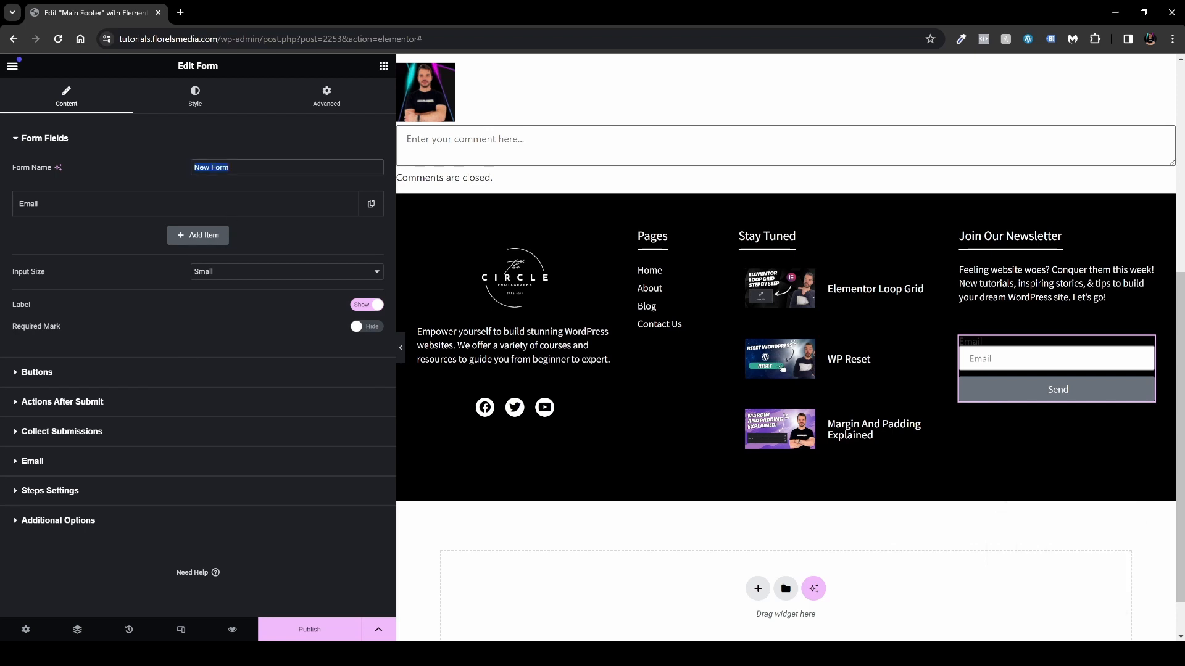
pyautogui.write('Newsletter')
pyautogui.click(93, 210)
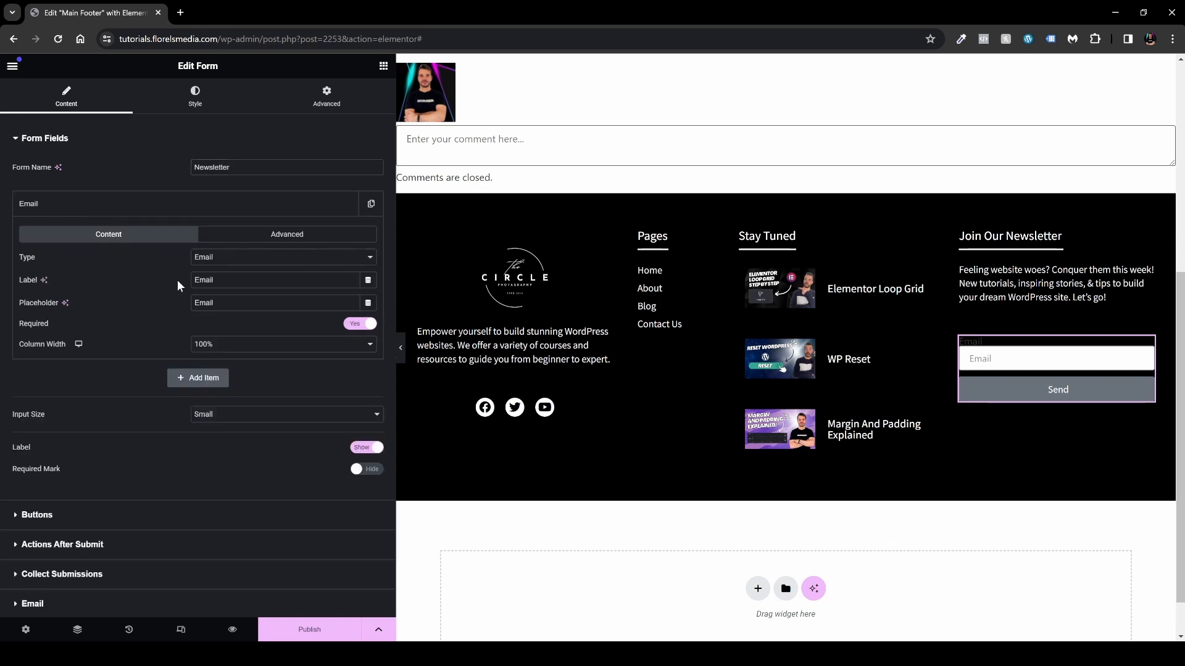
pyautogui.click(366, 447)
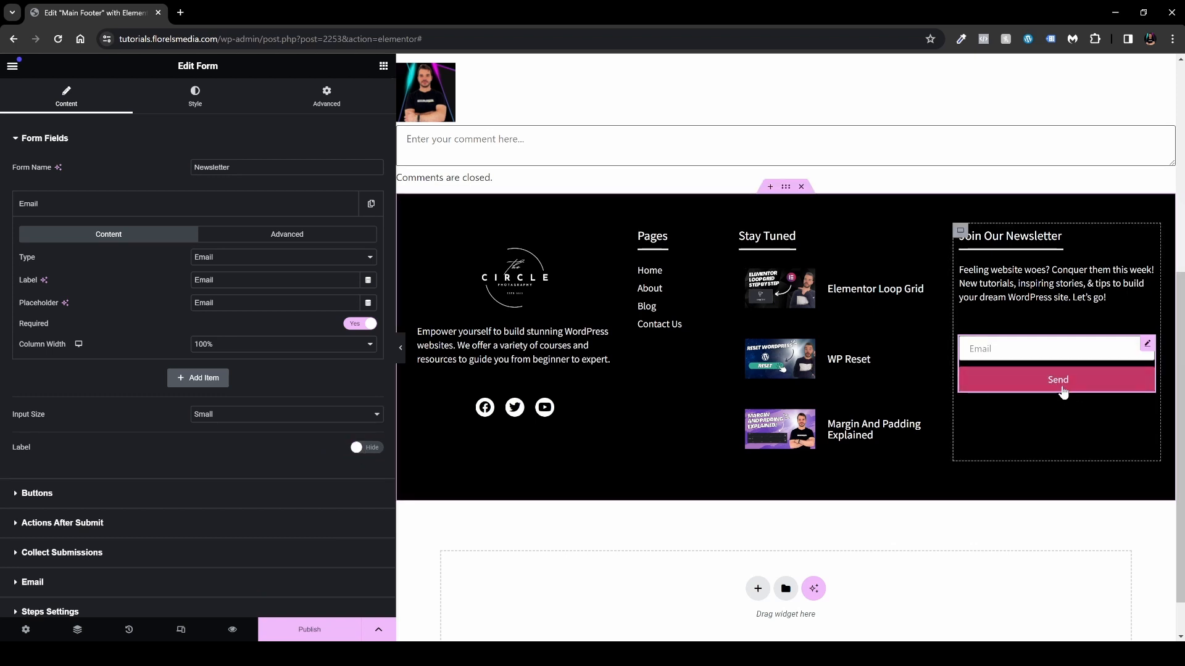
# Step: Change the form's submit button text to "Sign Up"
pyautogui.click(82, 496)
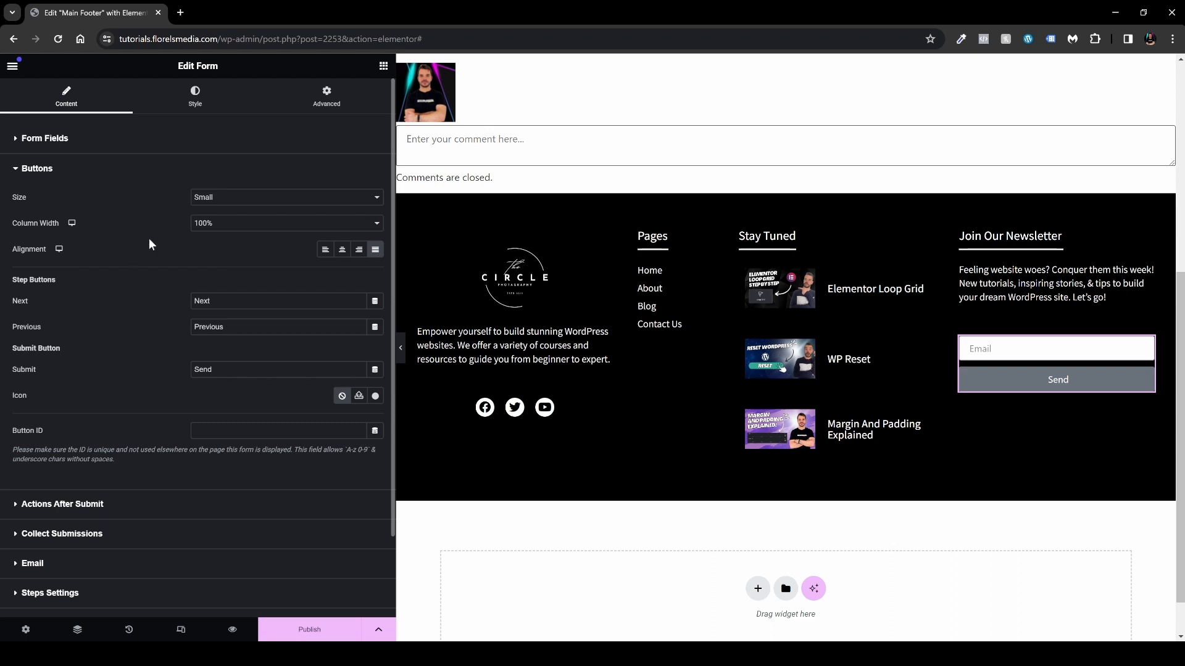
pyautogui.doubleClick(207, 369)
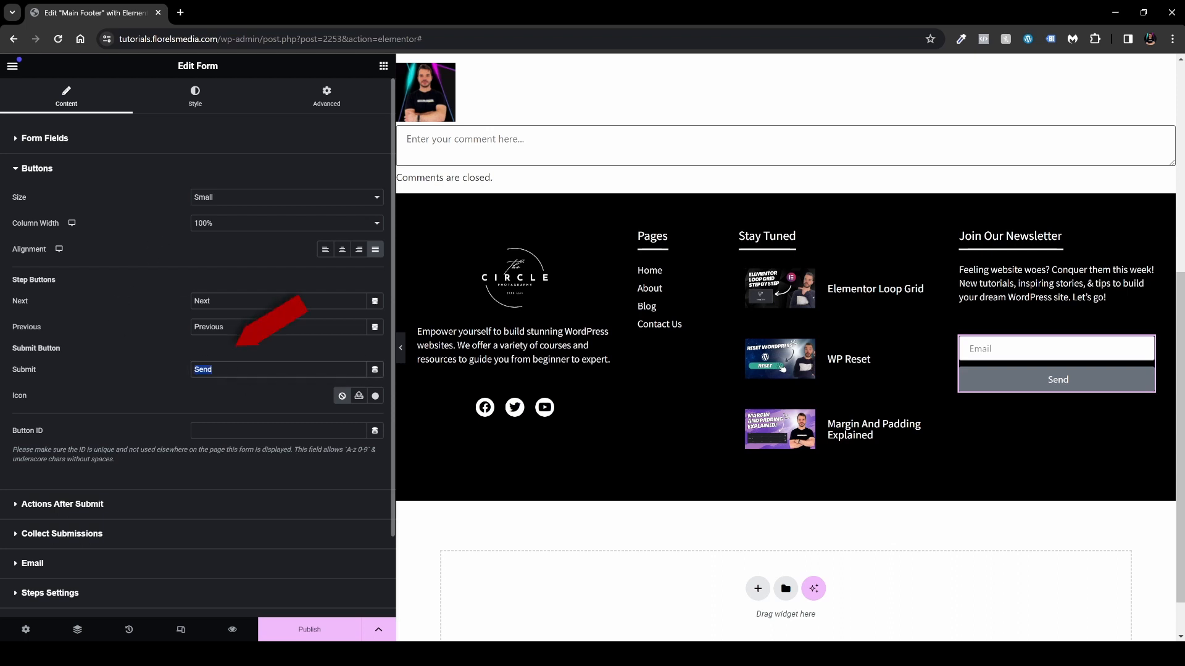
pyautogui.write('Sign Up')
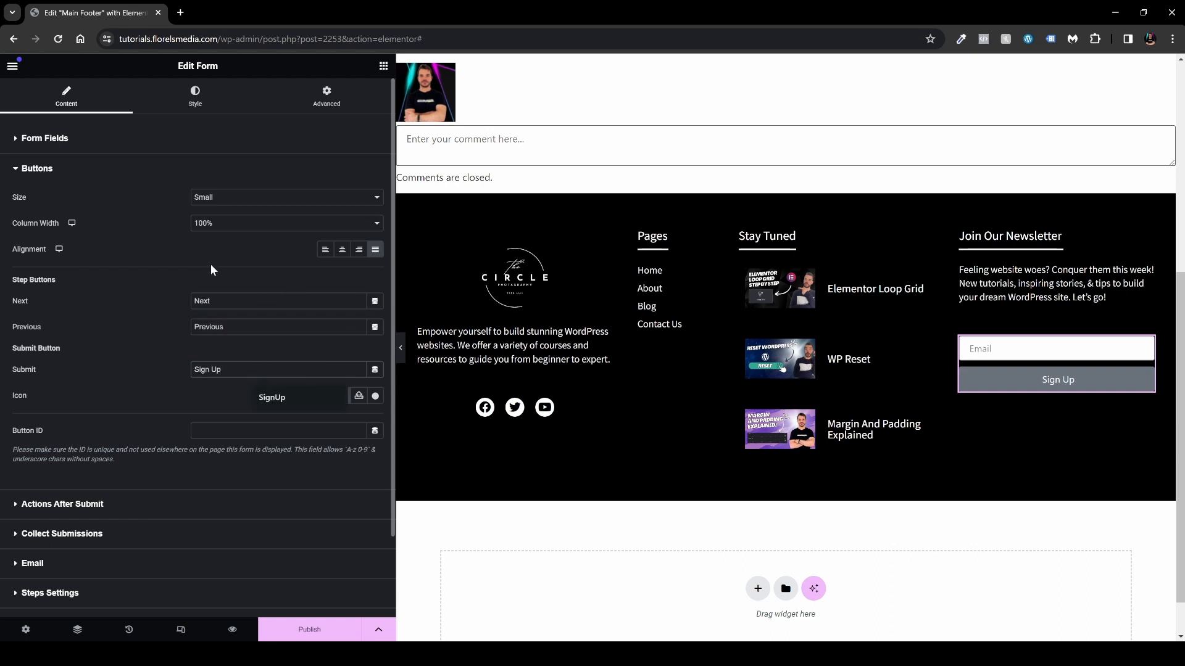
# Step: Set the form field's typography to the Assistant font at 16 px
pyautogui.click(195, 99)
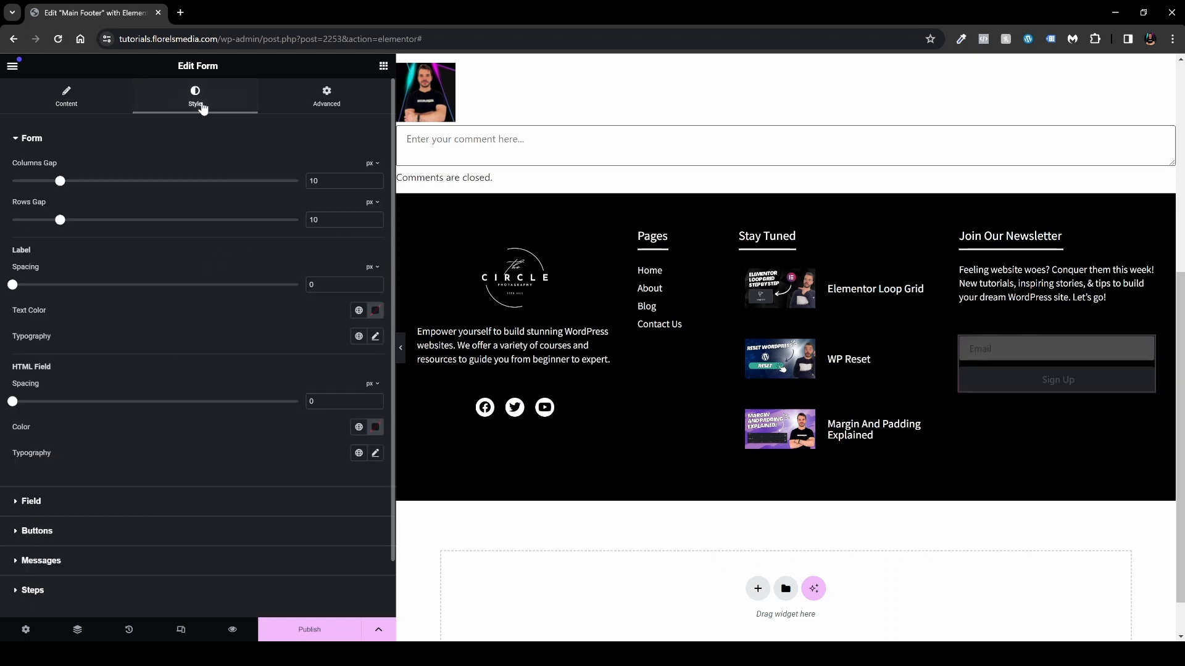
pyautogui.scroll(-1, 245, 439)
pyautogui.click(105, 446)
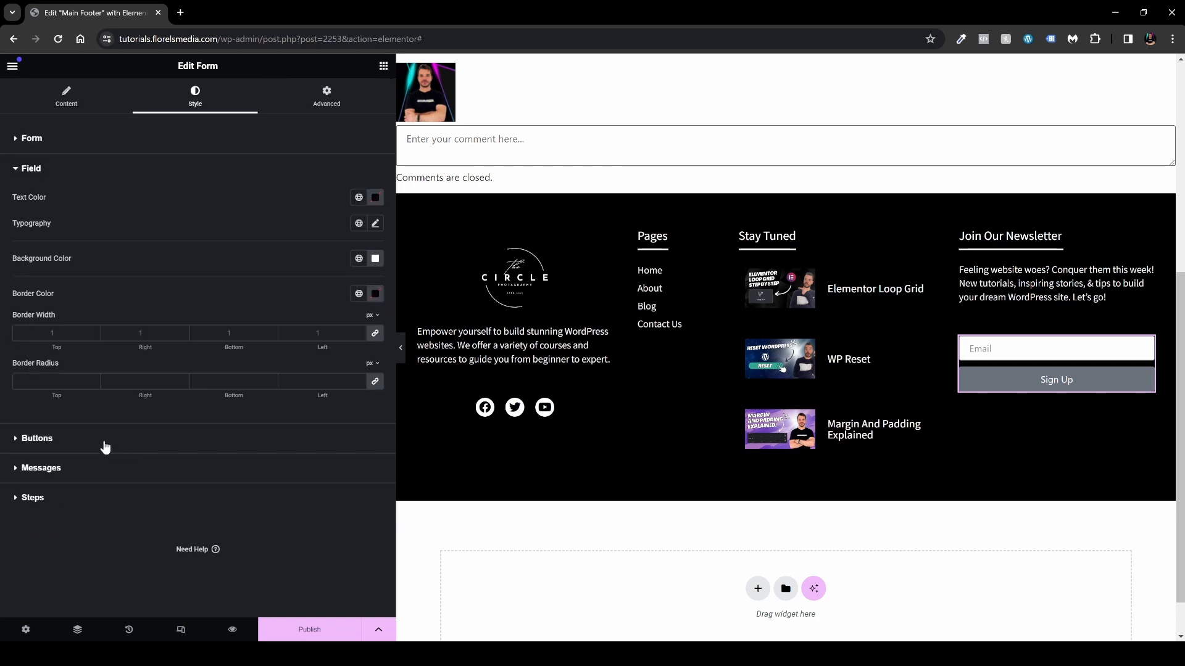
pyautogui.click(374, 225)
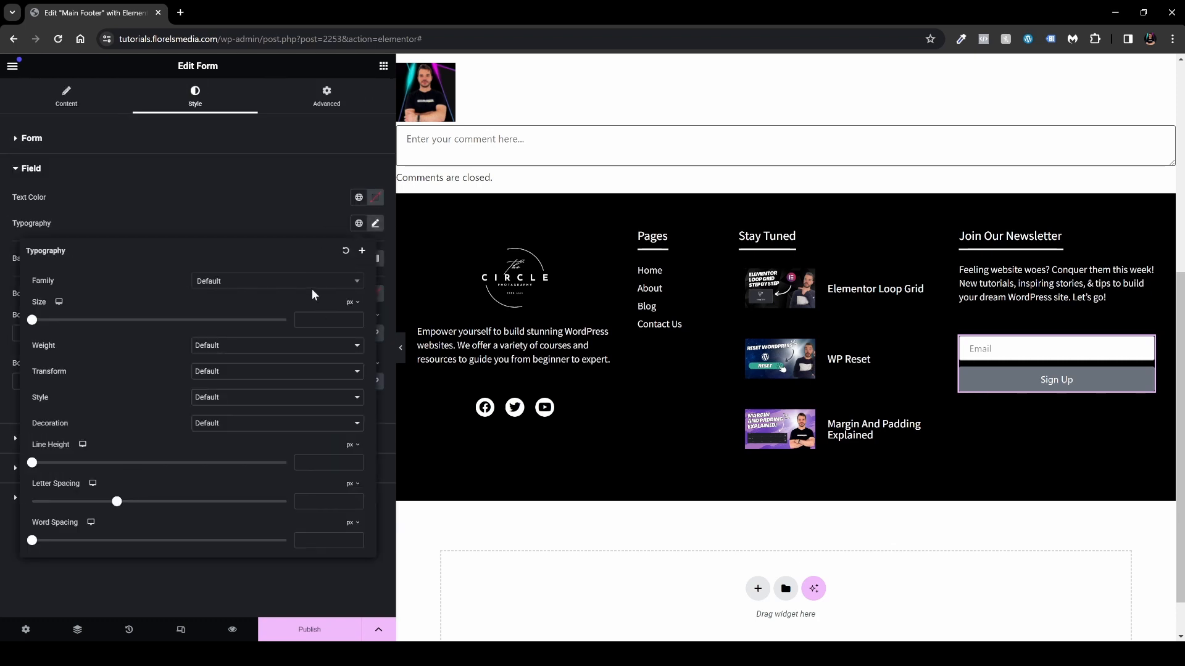
pyautogui.click(310, 285)
pyautogui.write('ass')
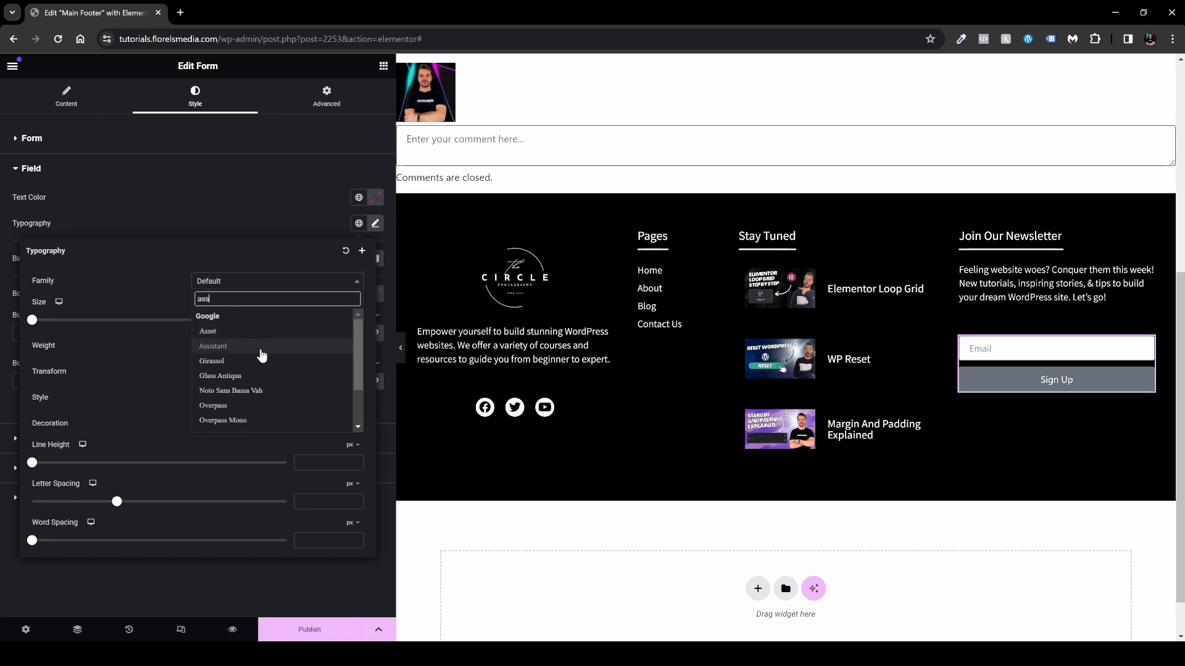
pyautogui.click(261, 347)
pyautogui.click(327, 320)
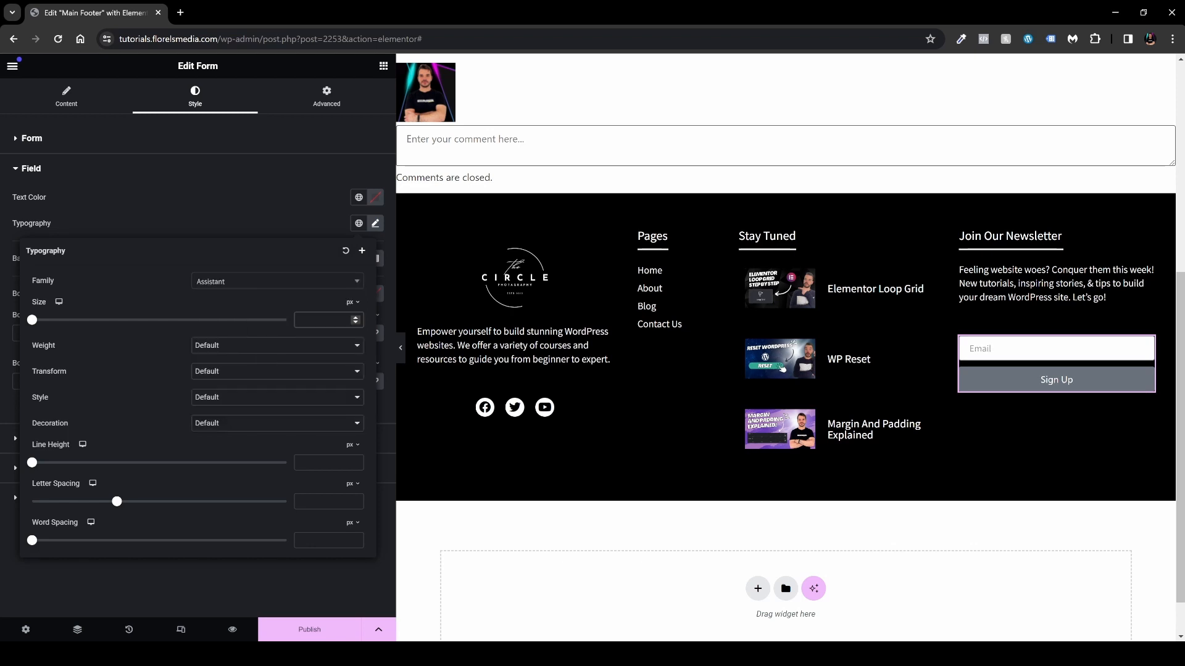
pyautogui.write('18')
pyautogui.press('Down')
pyautogui.press('Down')
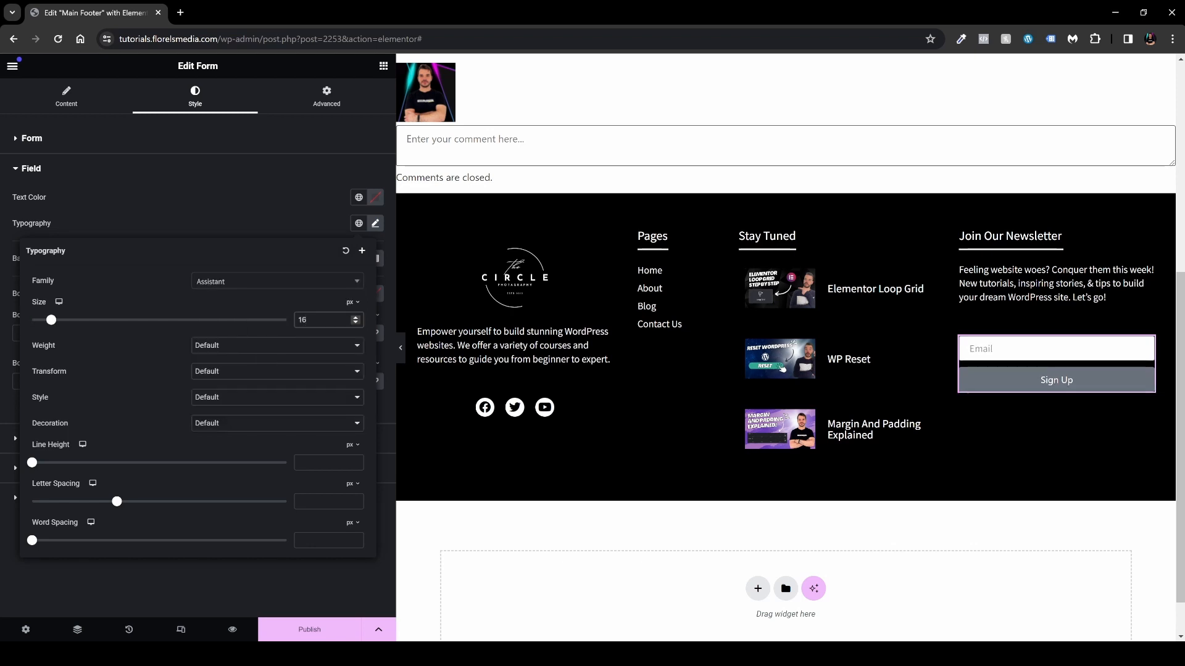
pyautogui.click(253, 210)
# Step: Set the form field's text color to black
pyautogui.click(375, 197)
pyautogui.click(327, 340)
pyautogui.click(215, 248)
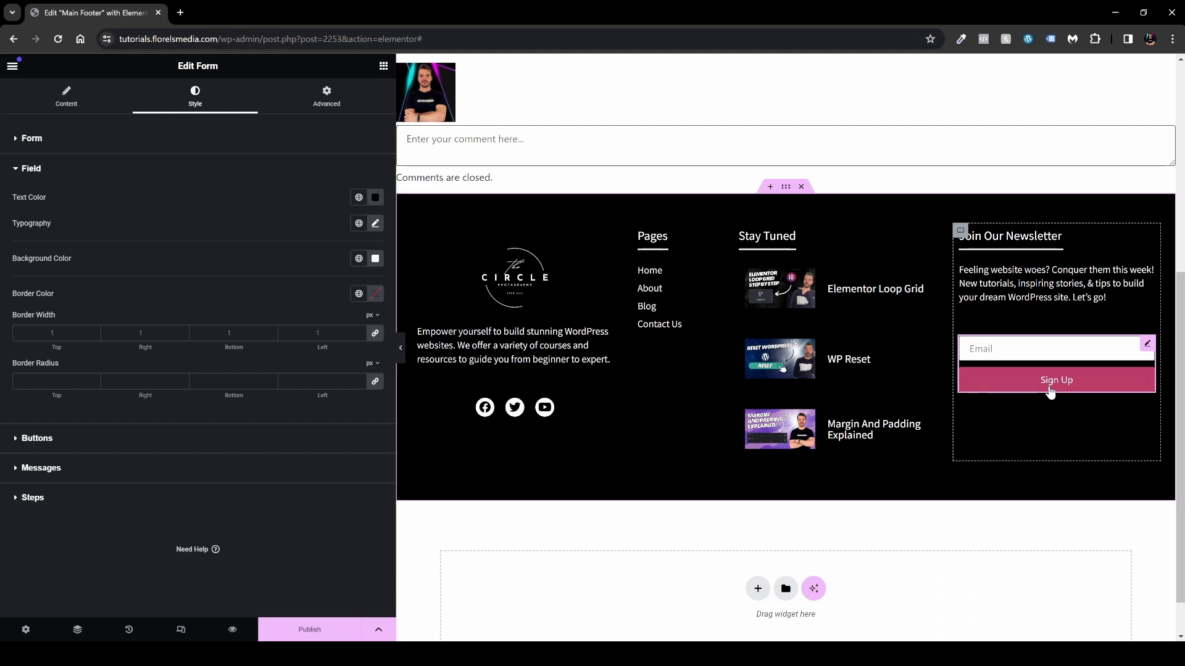
# Step: Set the form button's typography to the Assistant font at 18 px
pyautogui.click(88, 443)
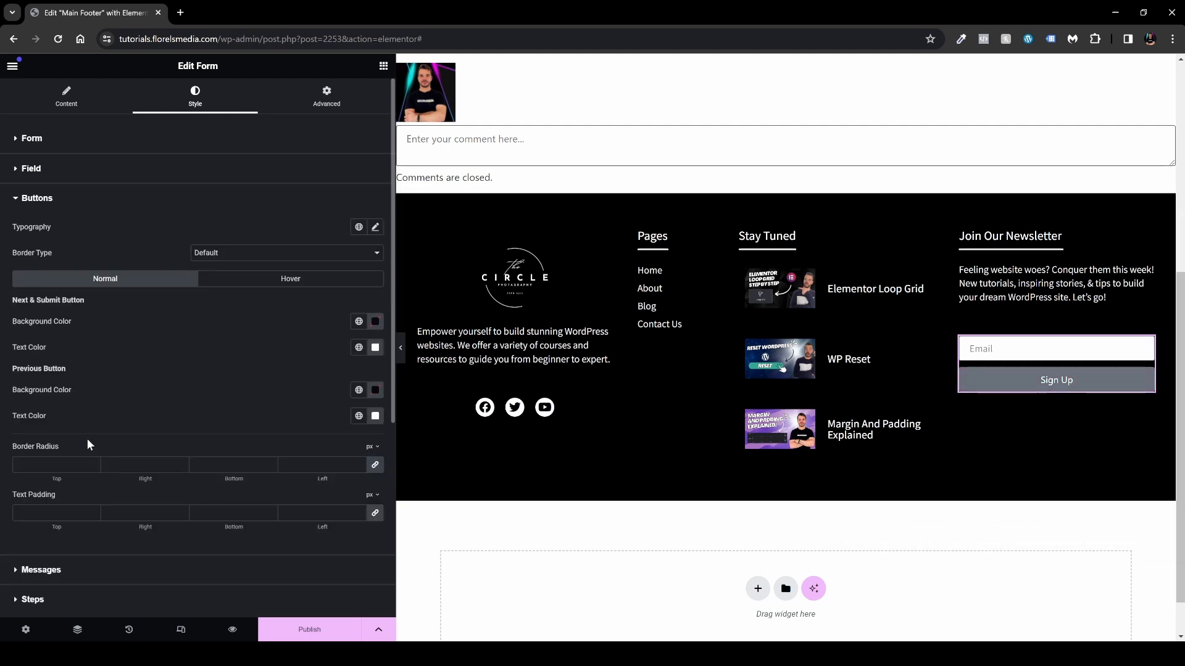
pyautogui.click(376, 228)
pyautogui.click(302, 289)
pyautogui.write('ass')
pyautogui.click(266, 348)
pyautogui.click(318, 324)
pyautogui.write('18')
pyautogui.click(272, 227)
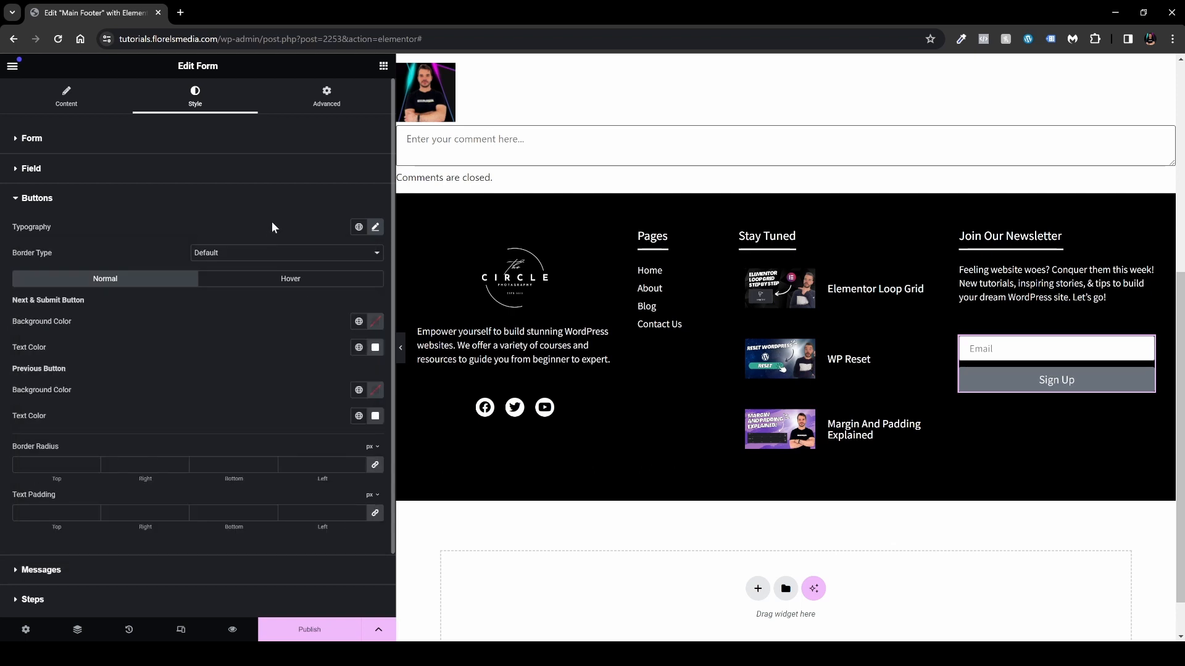
# Step: Give the form's submit button a white background and black text in its normal state
pyautogui.click(376, 327)
pyautogui.click(306, 373)
pyautogui.click(277, 331)
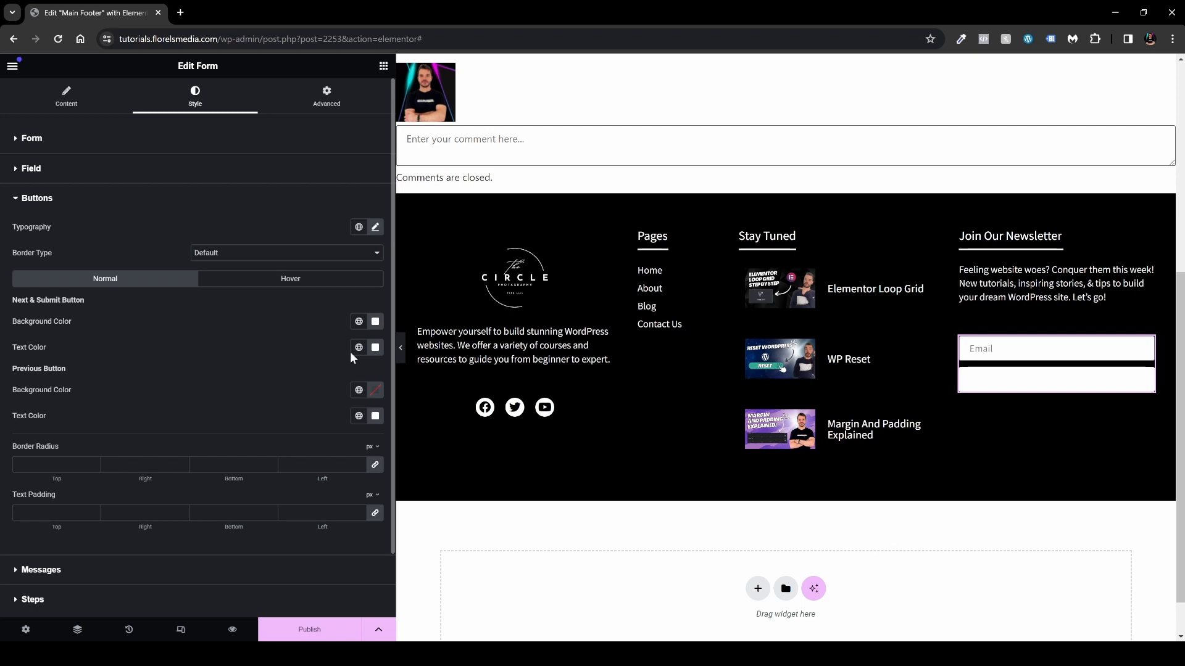
pyautogui.click(374, 347)
pyautogui.click(327, 489)
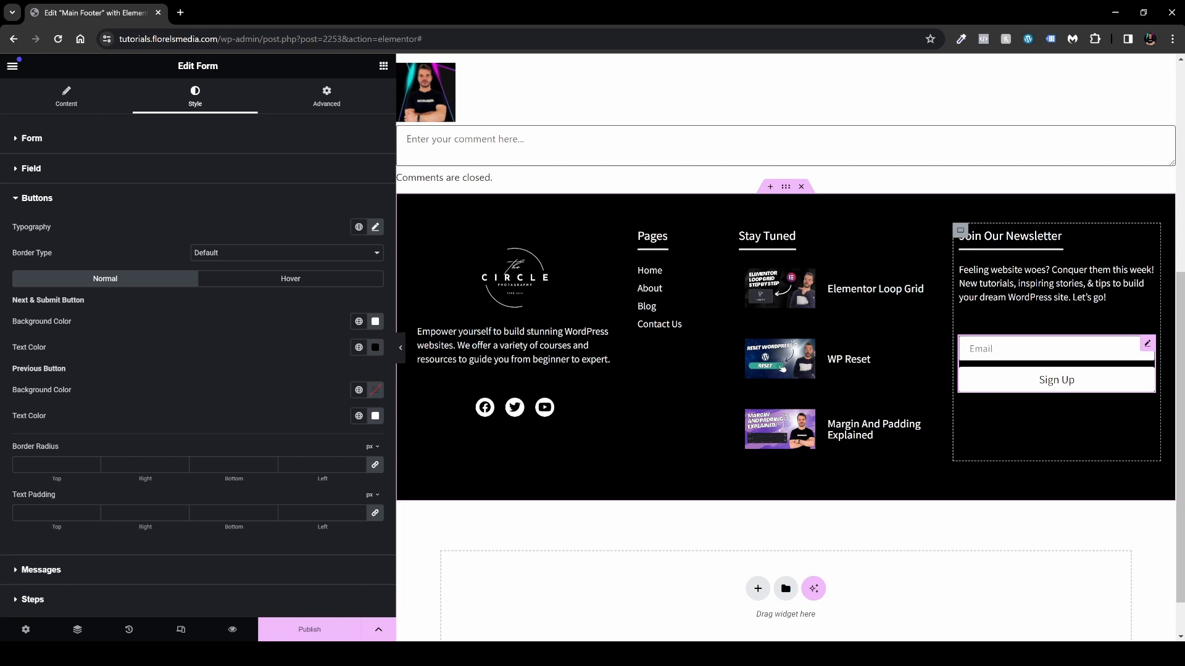
# Step: Set the Email field's column width to 60% and the submit button's to 40%, and preview the footer at full width
pyautogui.click(70, 102)
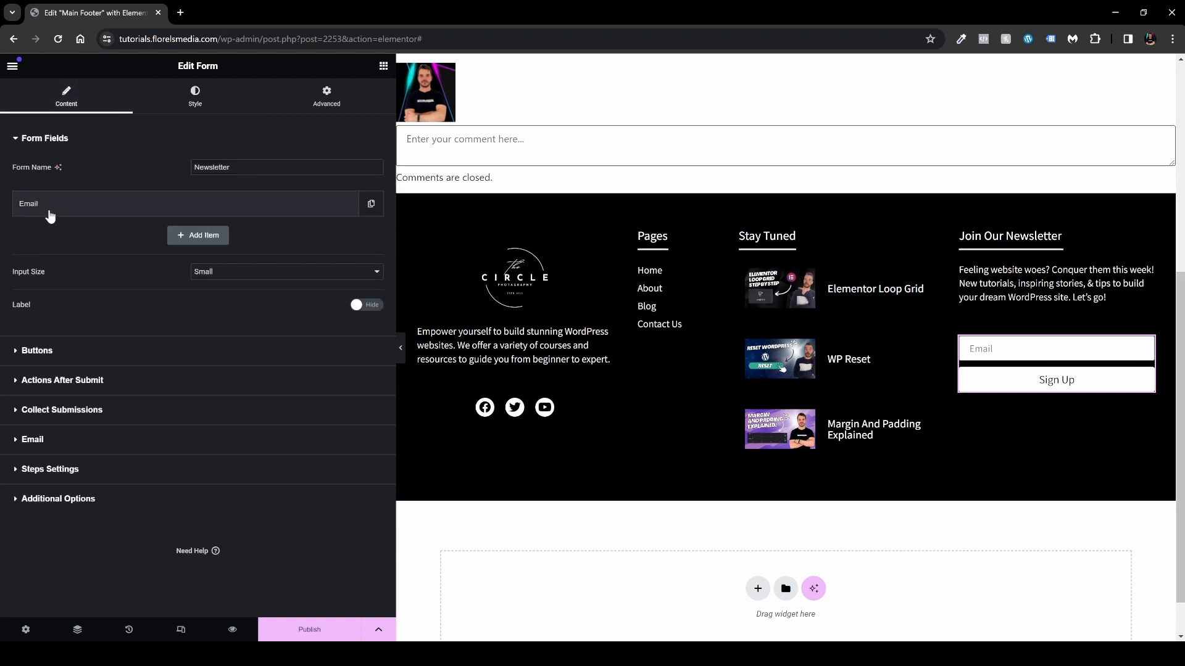
pyautogui.click(49, 210)
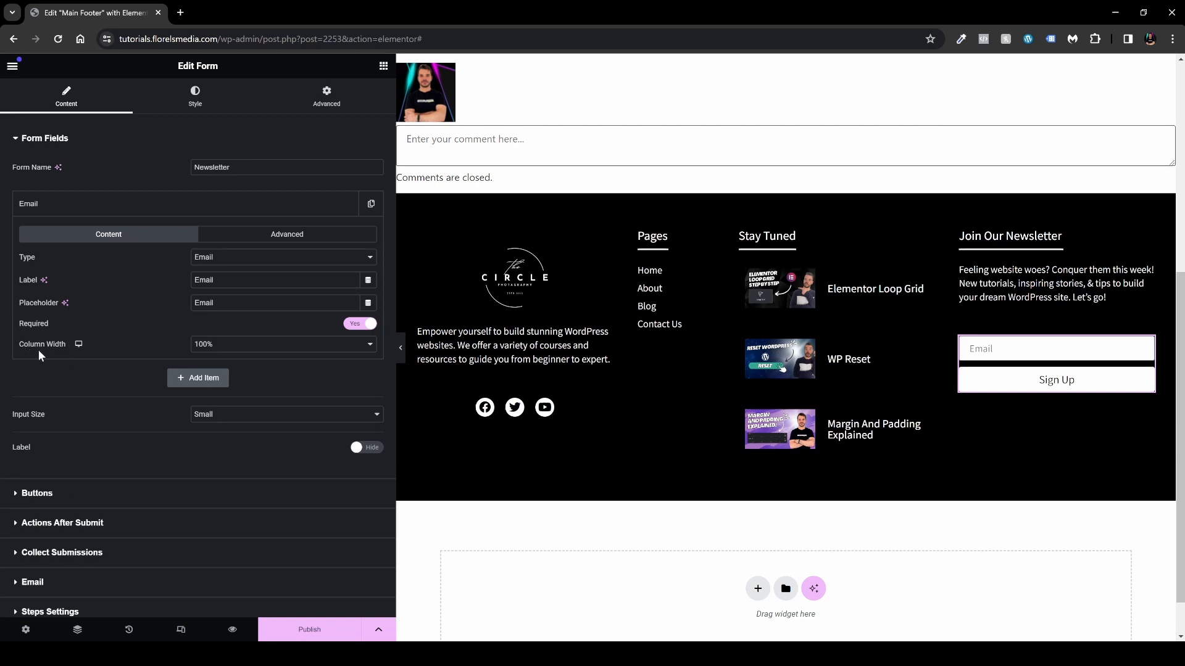
pyautogui.click(253, 344)
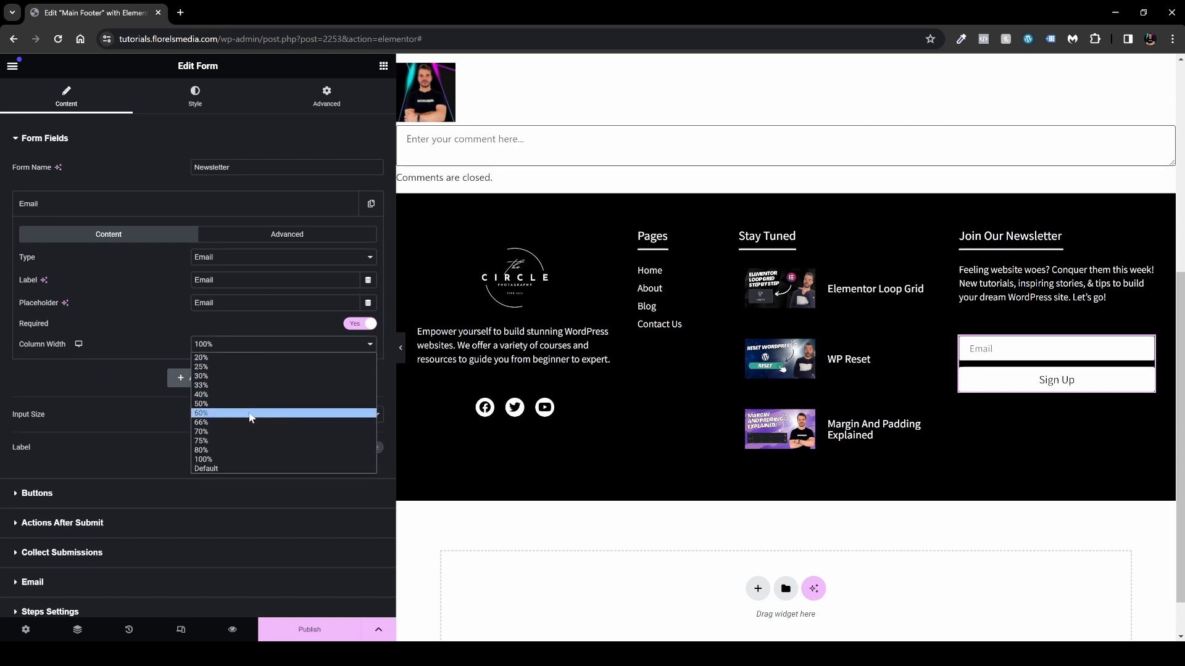
pyautogui.click(250, 414)
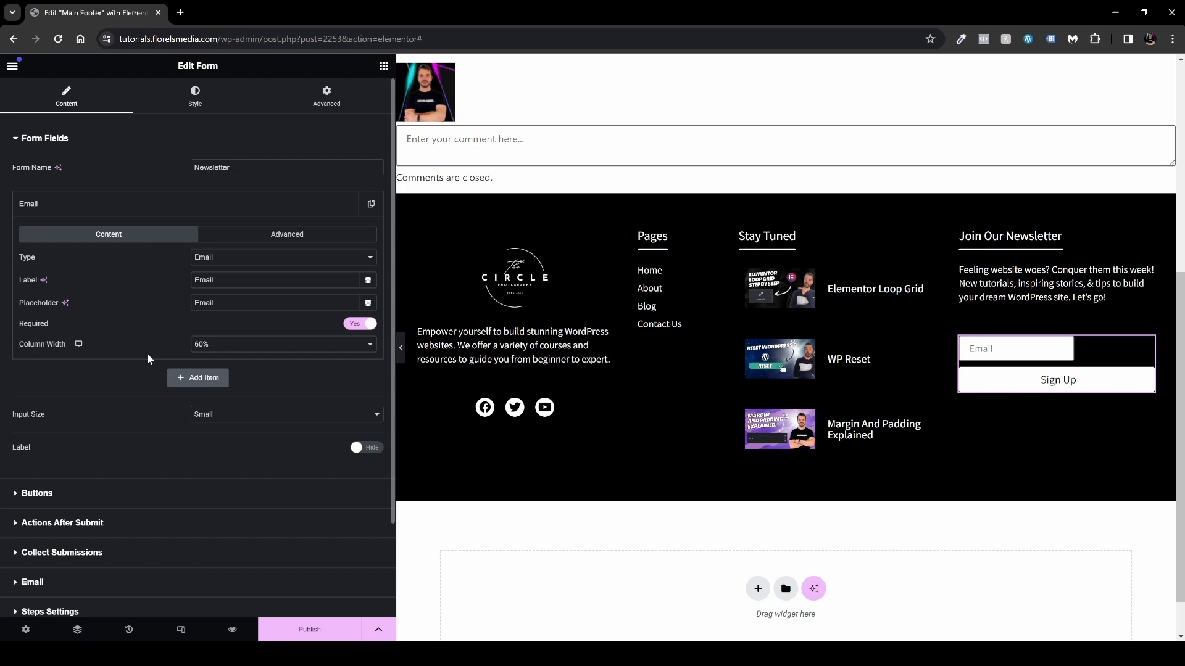
pyautogui.click(87, 493)
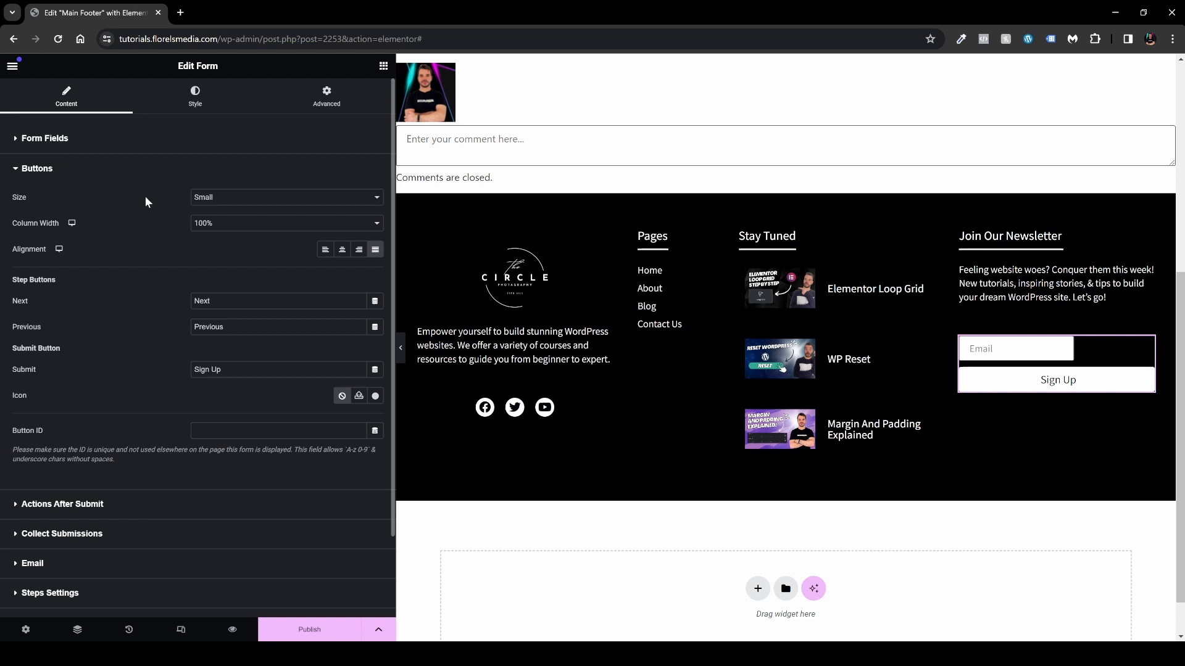
pyautogui.click(216, 224)
pyautogui.click(246, 275)
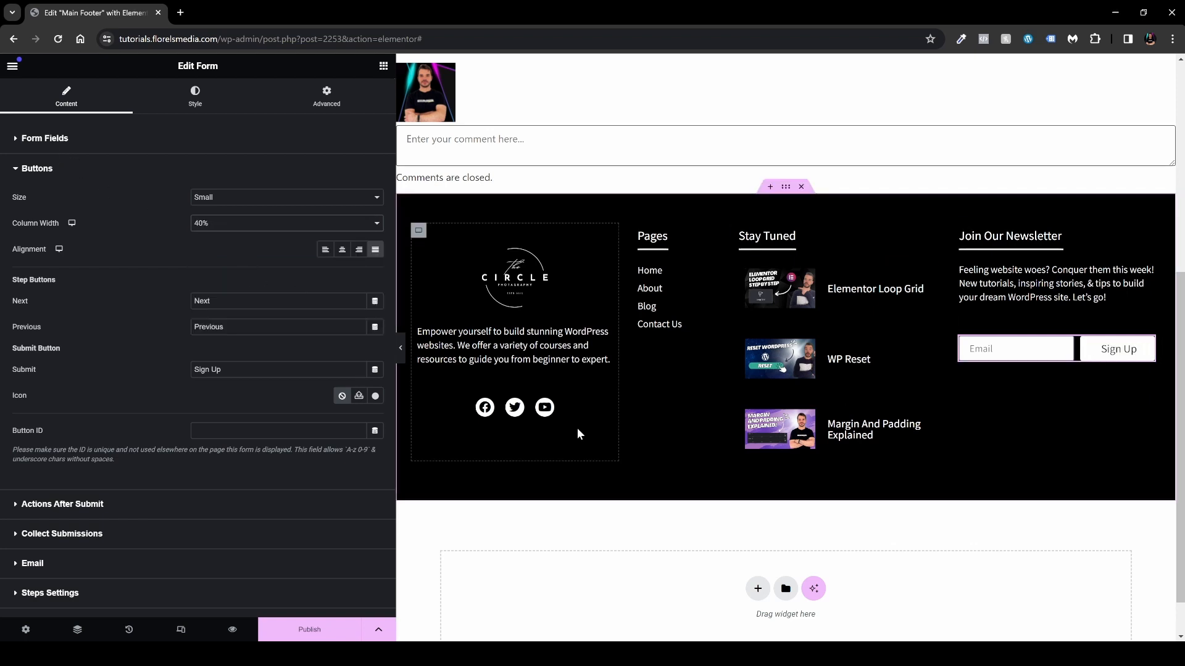
pyautogui.click(399, 349)
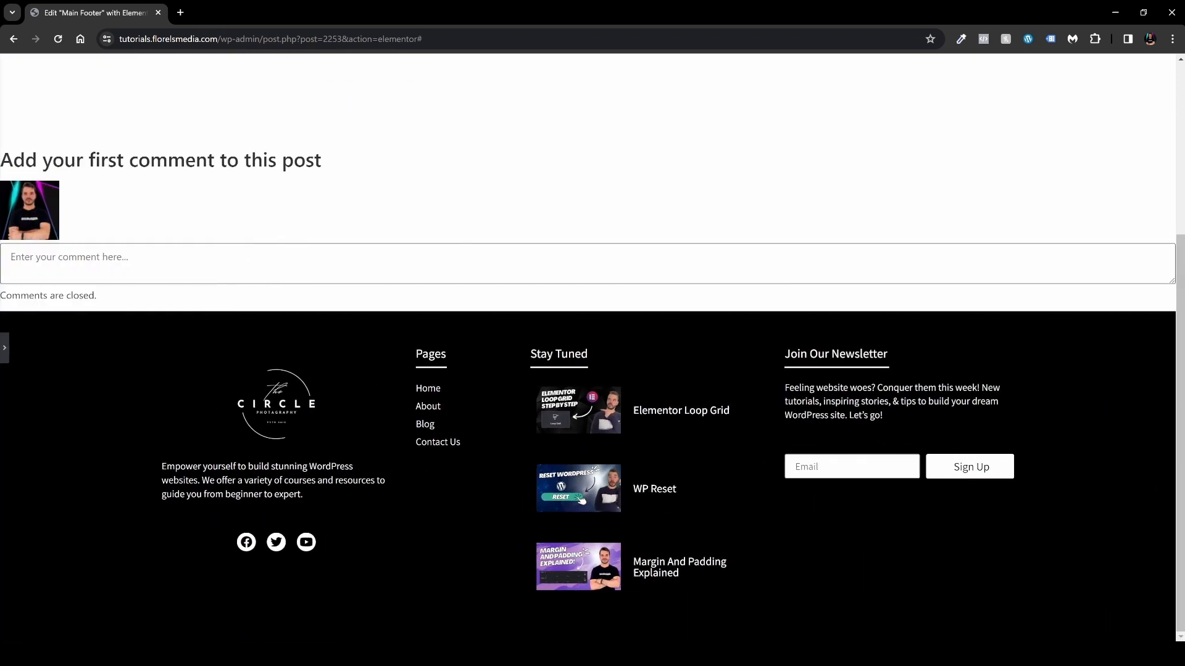
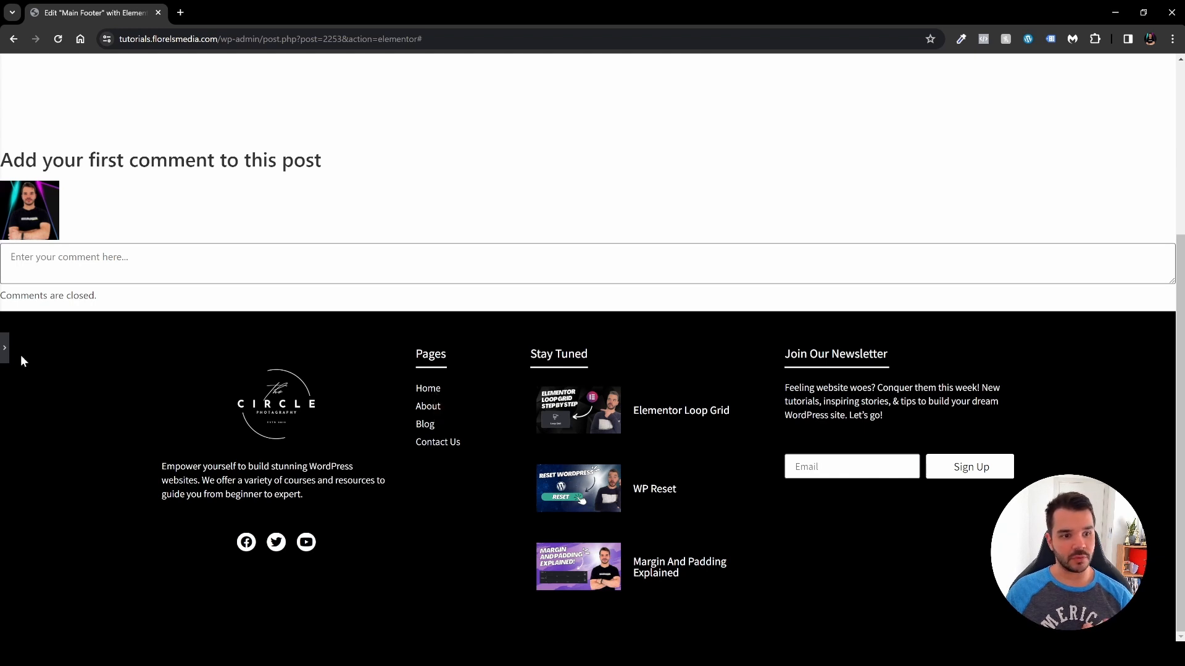
pyautogui.click(5, 352)
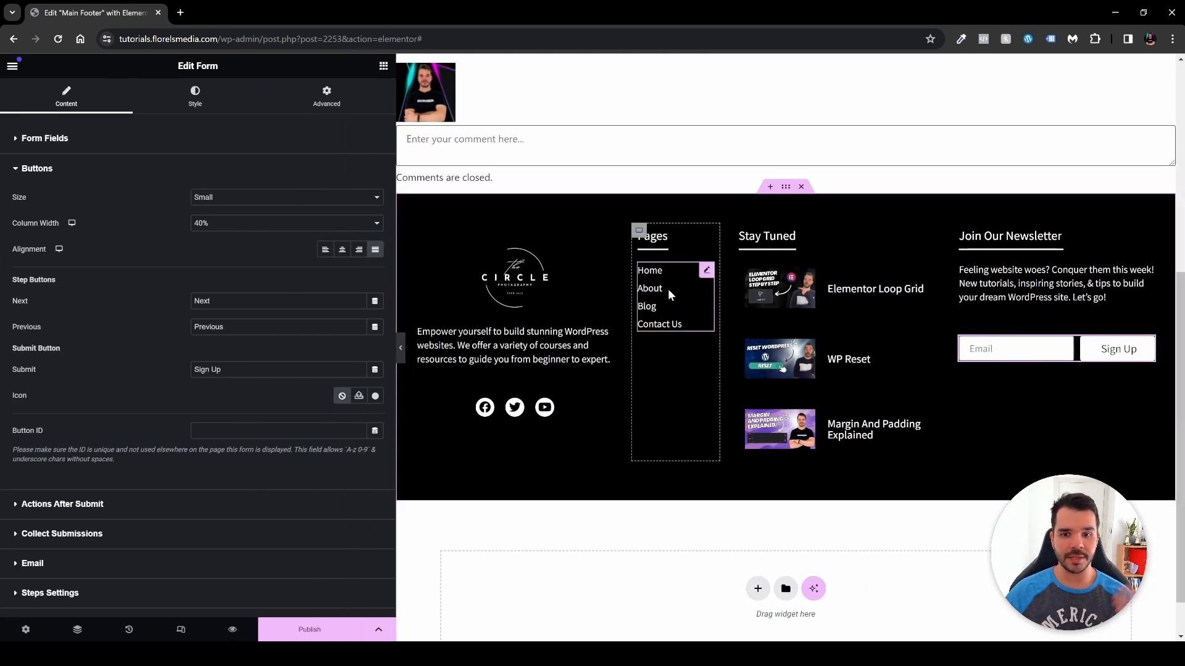
# Step: Assign the Internal URL dynamic tag to the link of the Home item in the Pages list
pyautogui.click(706, 270)
pyautogui.click(130, 216)
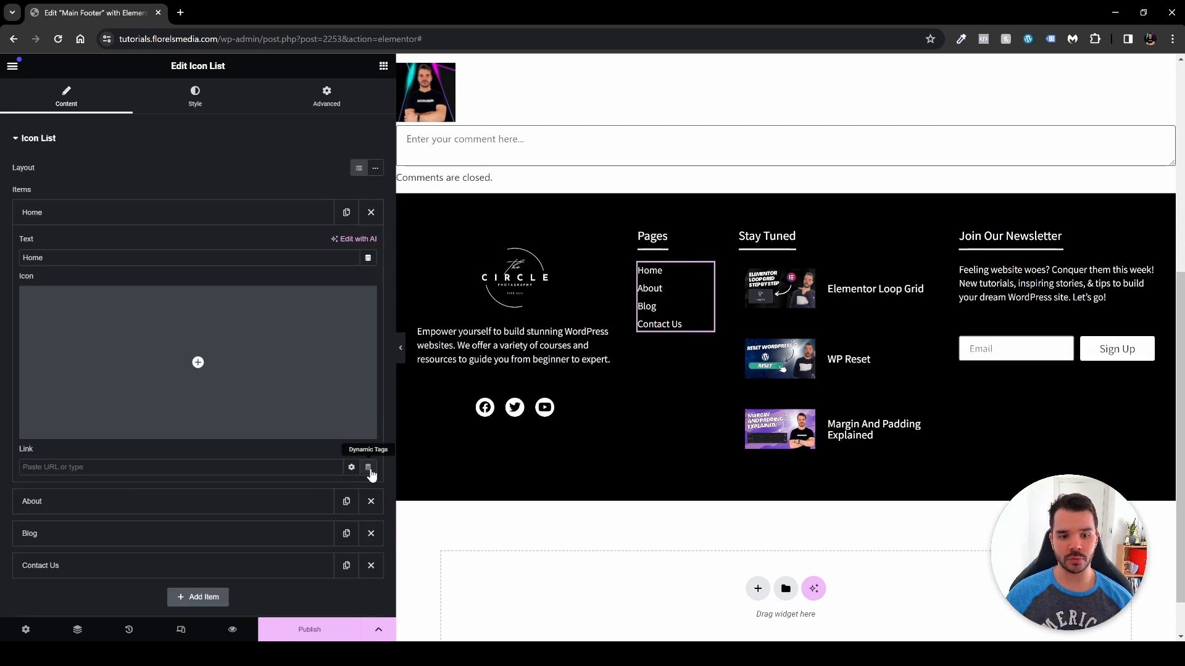
pyautogui.click(368, 468)
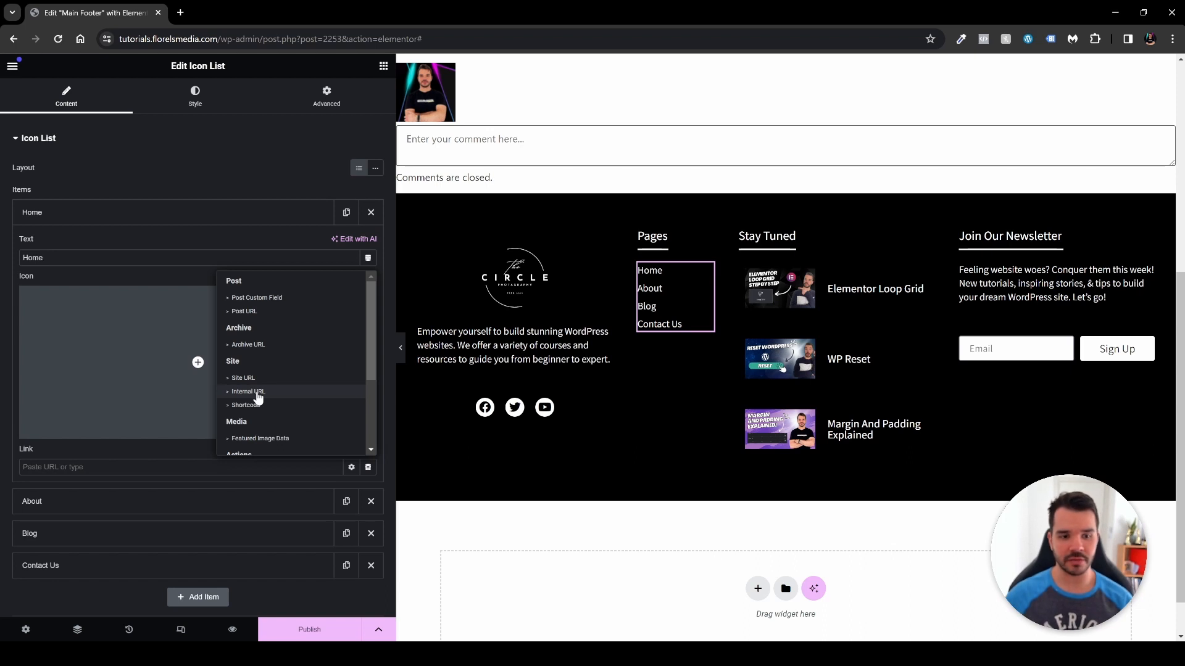
pyautogui.click(128, 469)
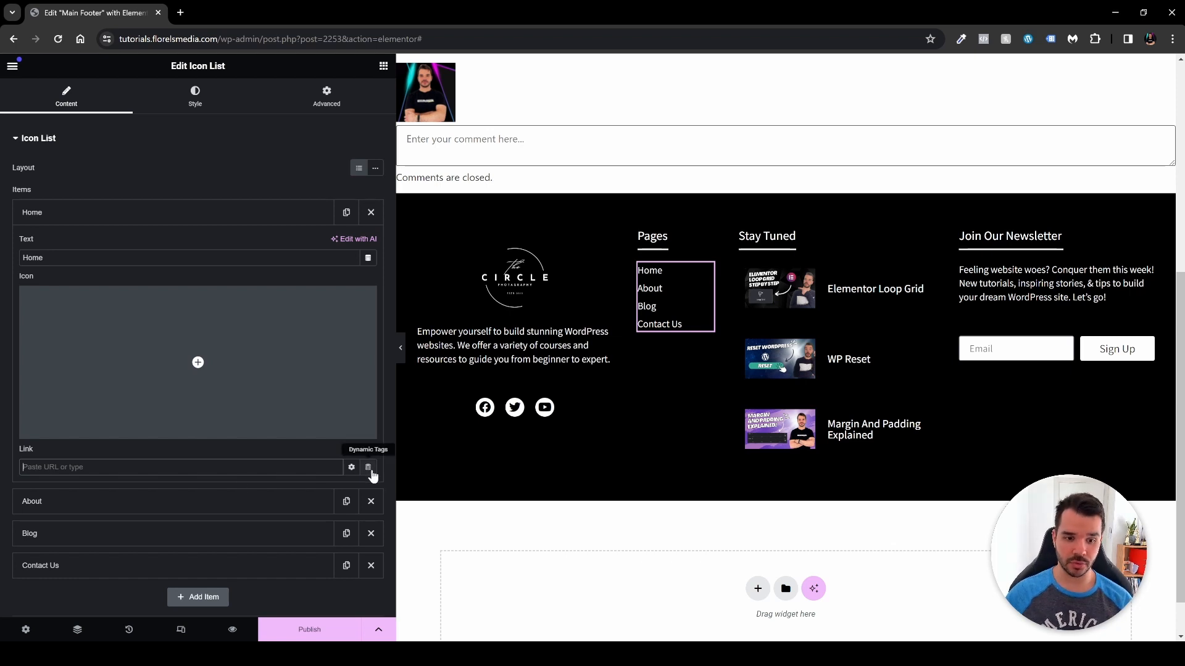
pyautogui.click(370, 471)
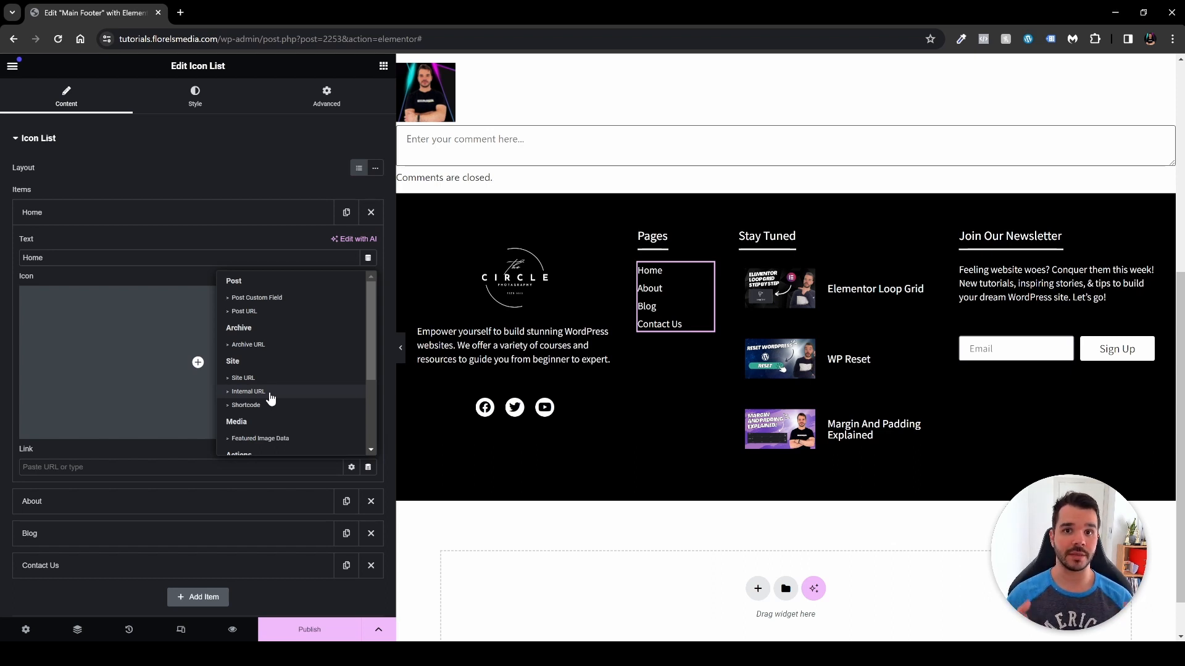
pyautogui.click(271, 393)
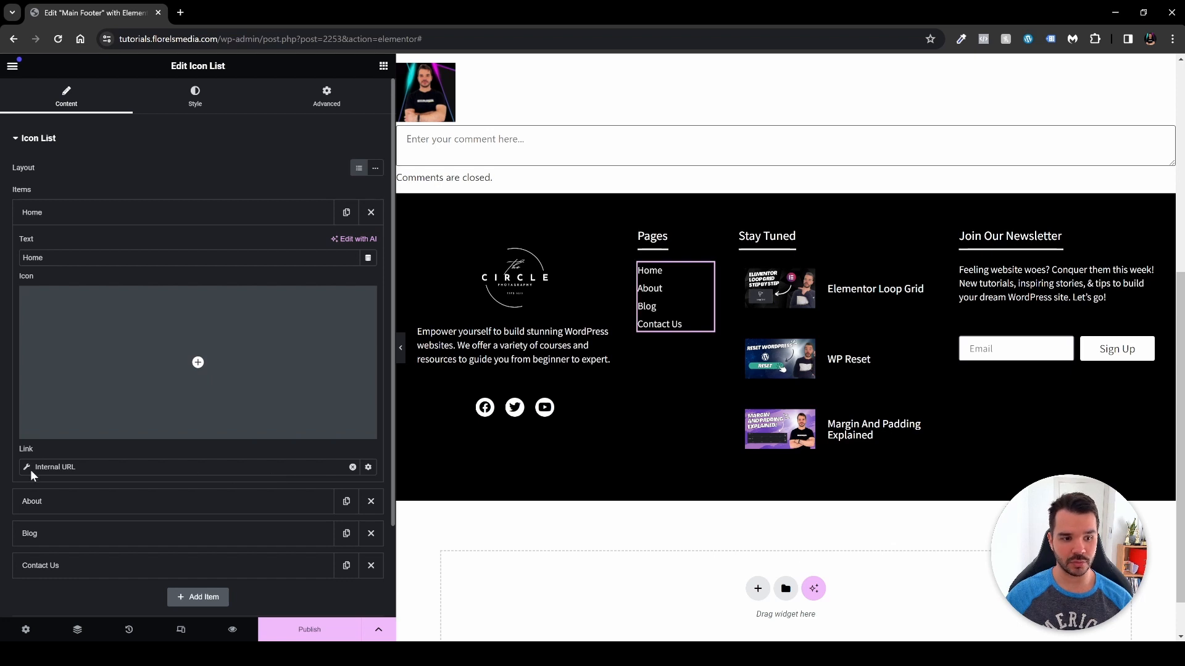
# Step: Set the Home link's internal URL type to Content and open its content search, leaving the target page unselected
pyautogui.click(55, 467)
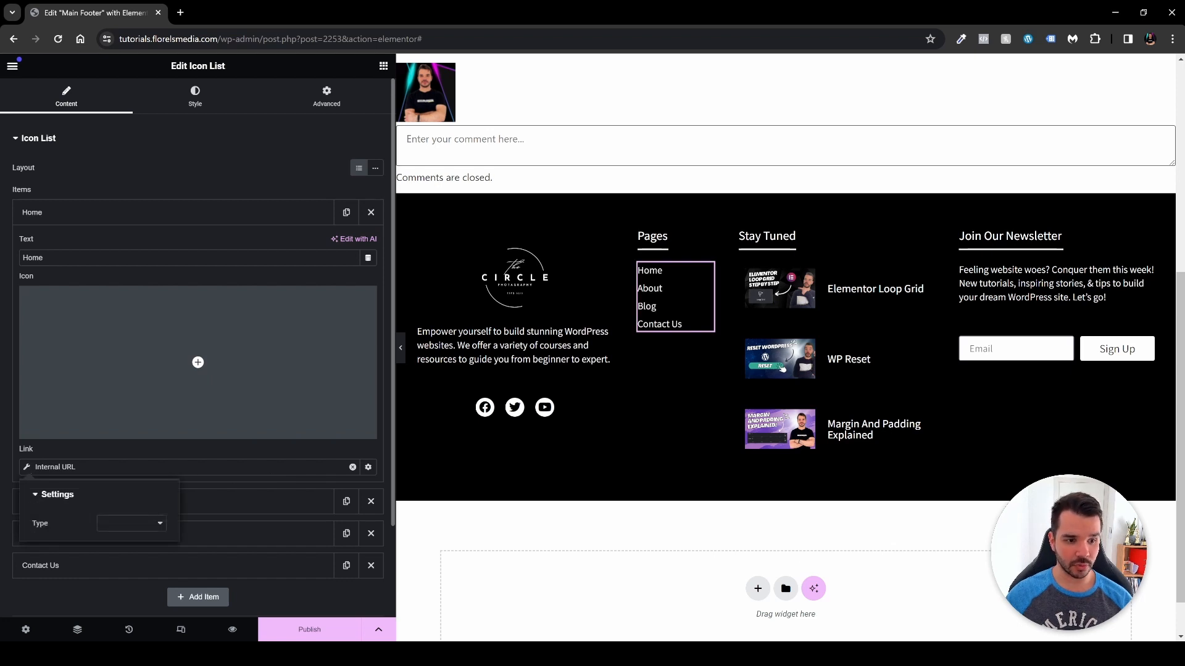
pyautogui.click(129, 524)
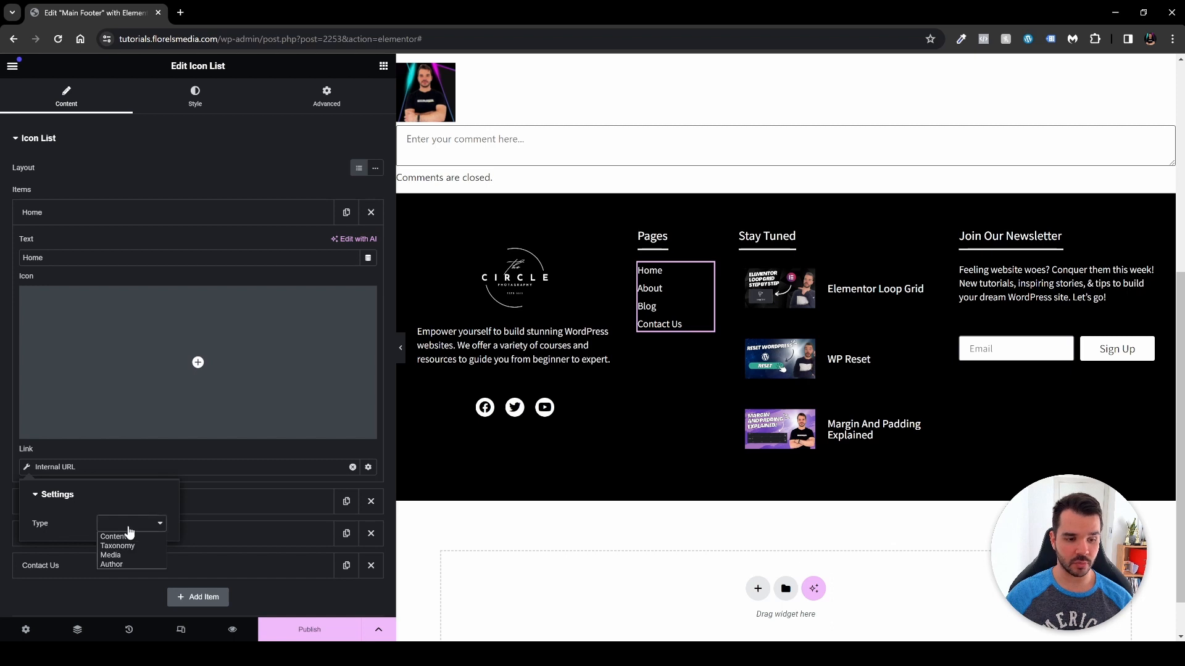
pyautogui.click(114, 537)
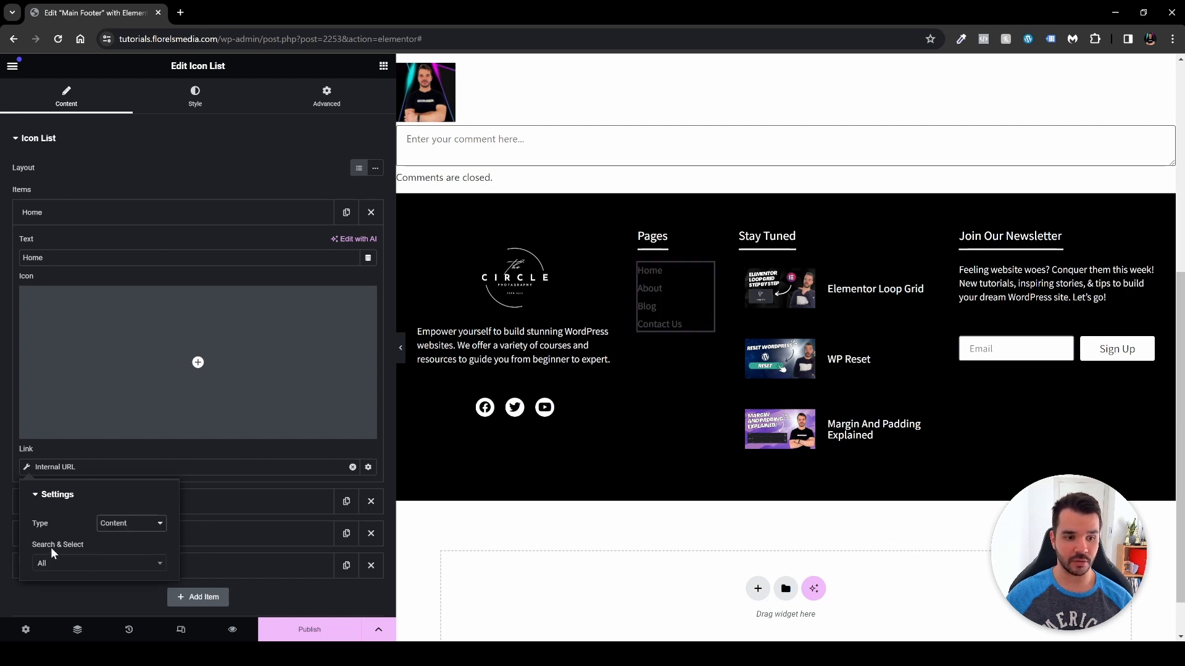
pyautogui.click(91, 564)
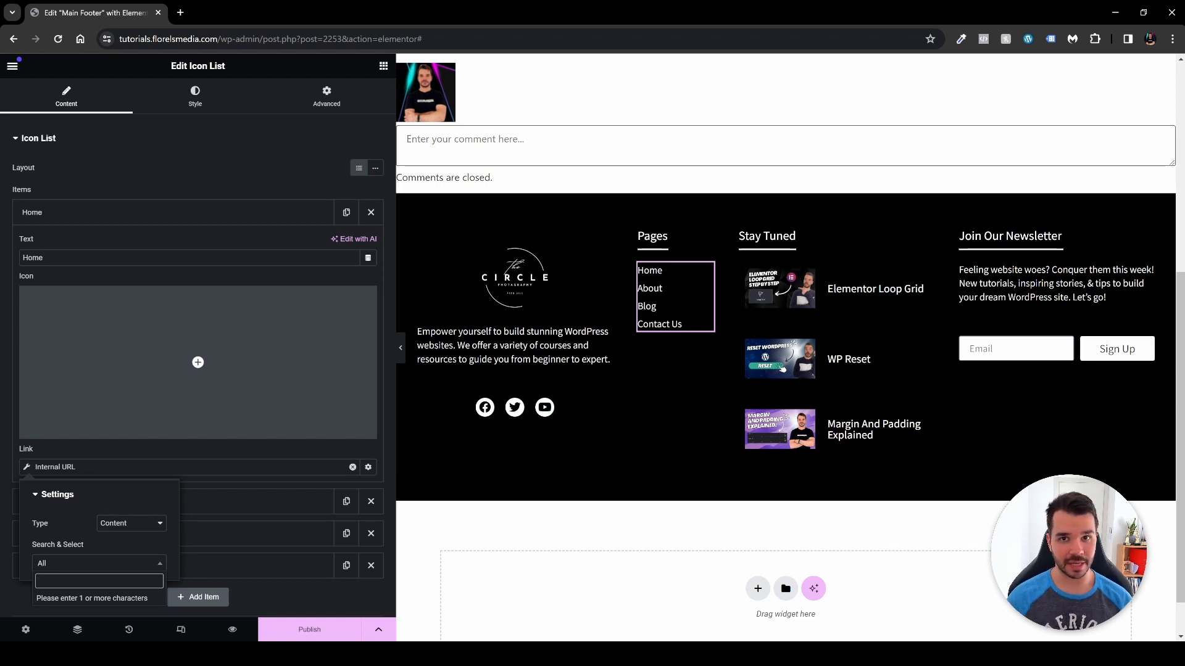
pyautogui.click(257, 484)
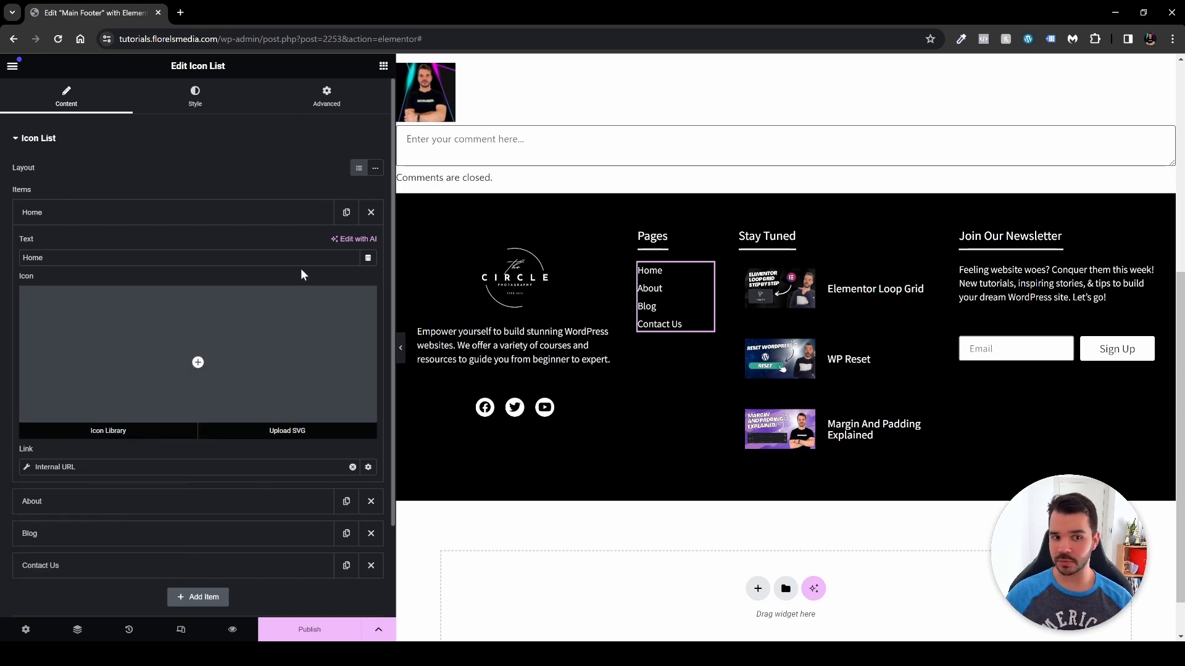
pyautogui.click(269, 224)
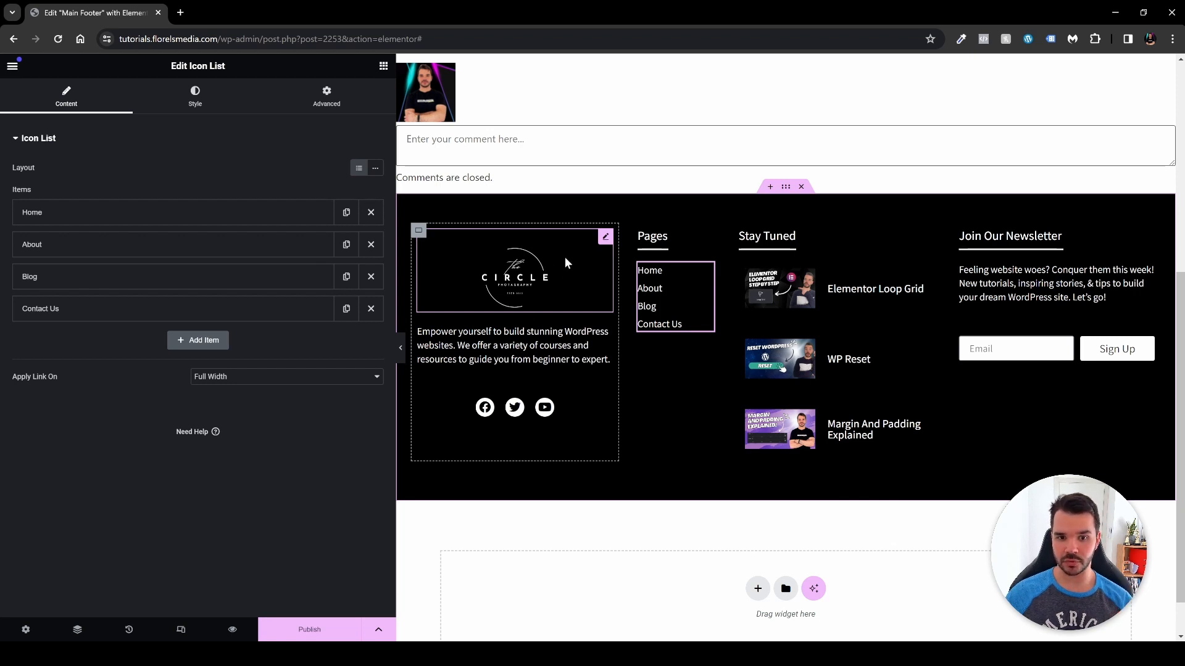
# Step: Set the logo image's top margin to -1.5 em and preview the footer at full width
pyautogui.click(608, 240)
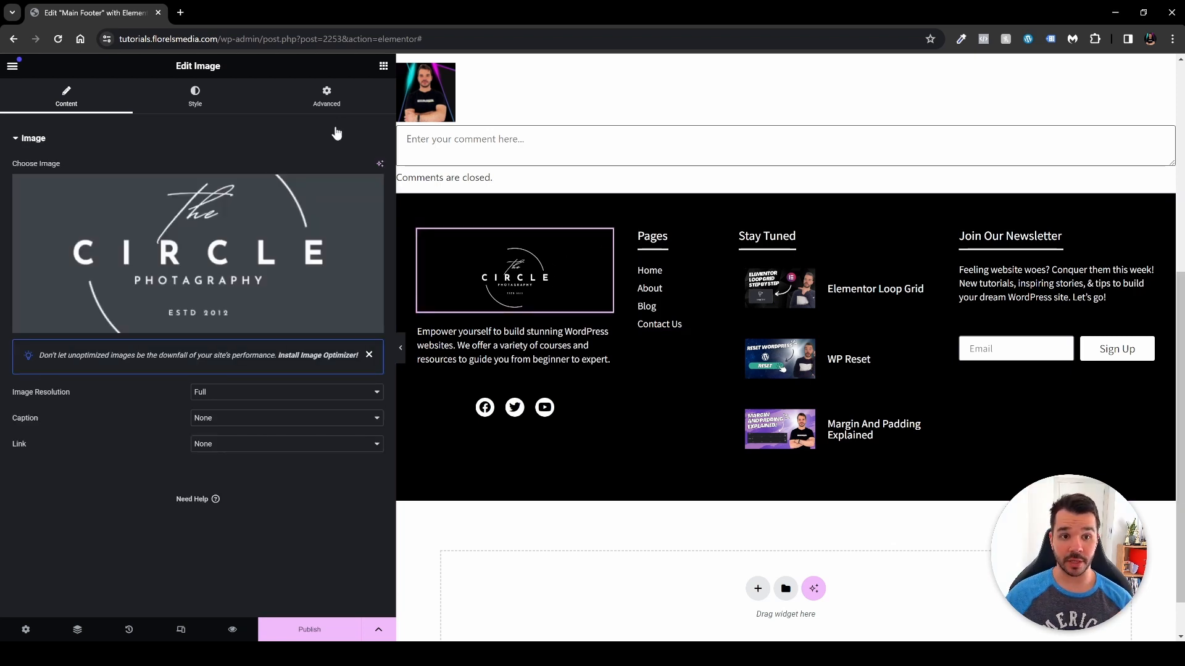
pyautogui.click(330, 108)
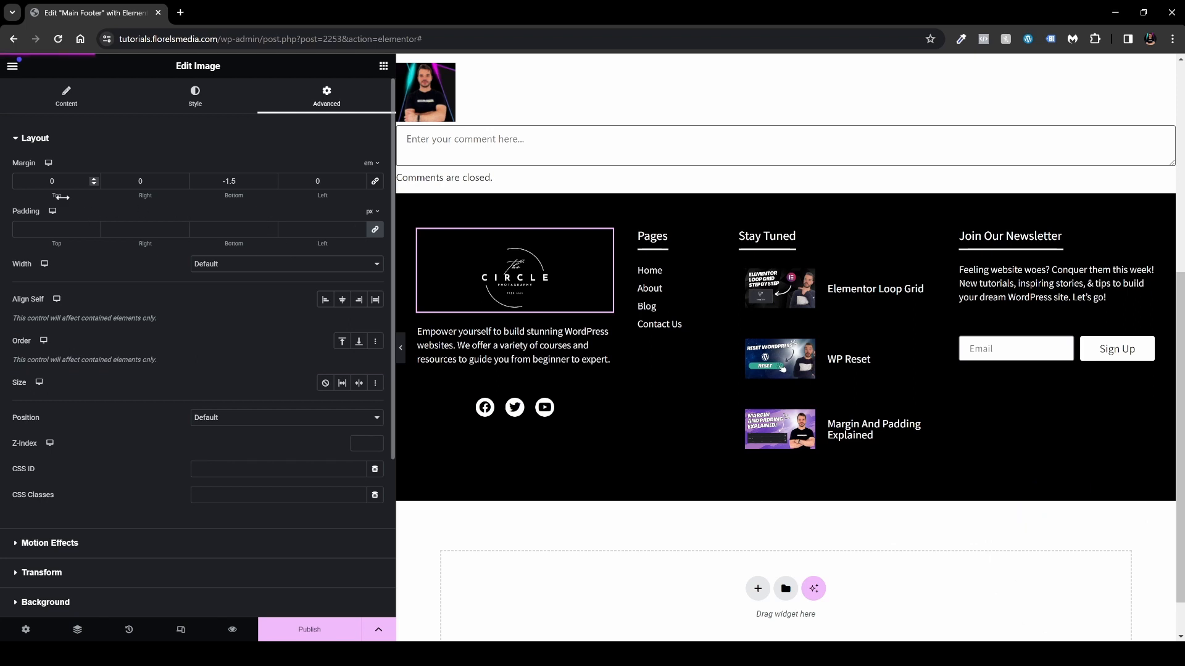
pyautogui.moveTo(62, 197); pyautogui.dragTo(53, 196)
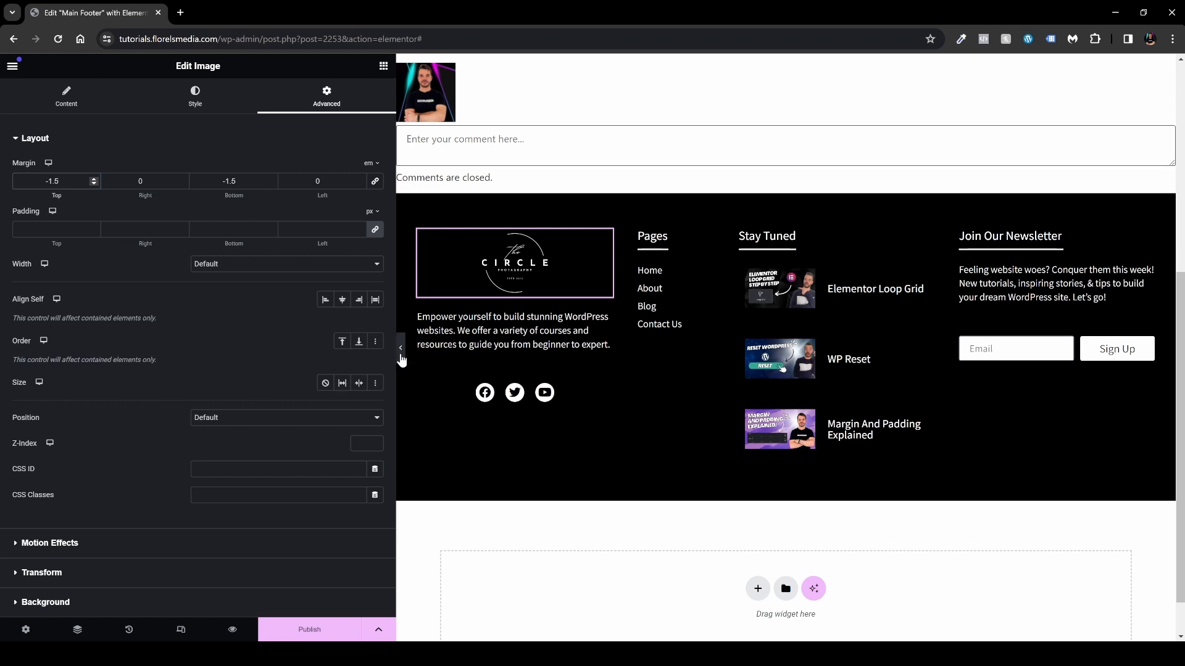
pyautogui.click(400, 356)
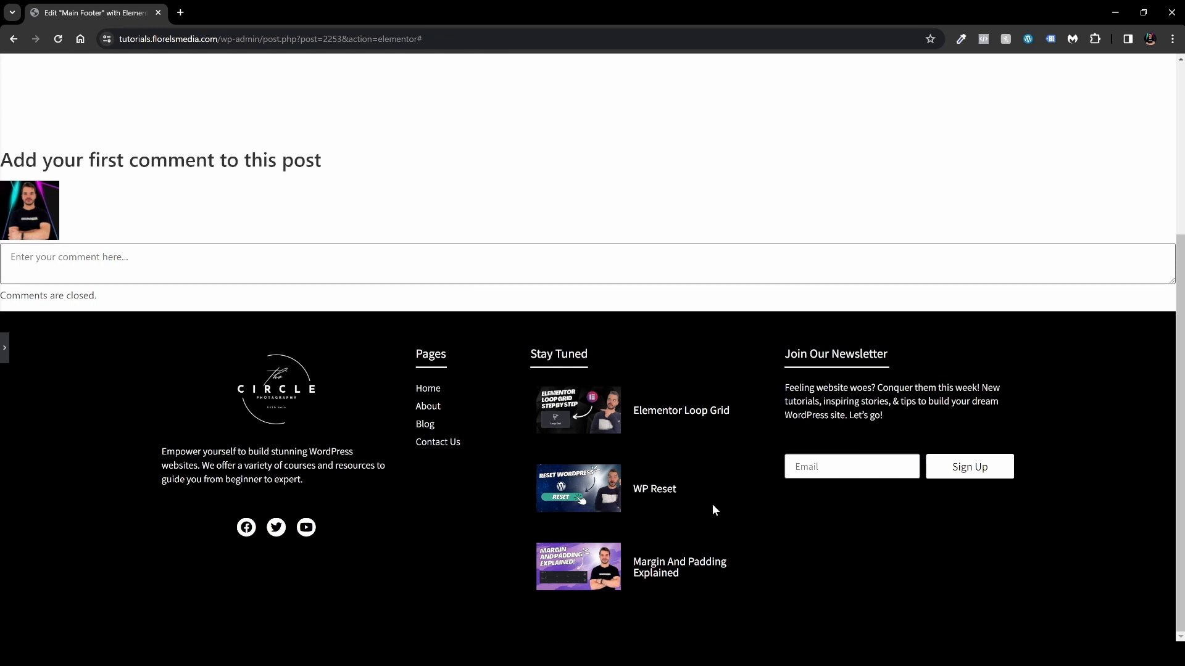
pyautogui.click(5, 351)
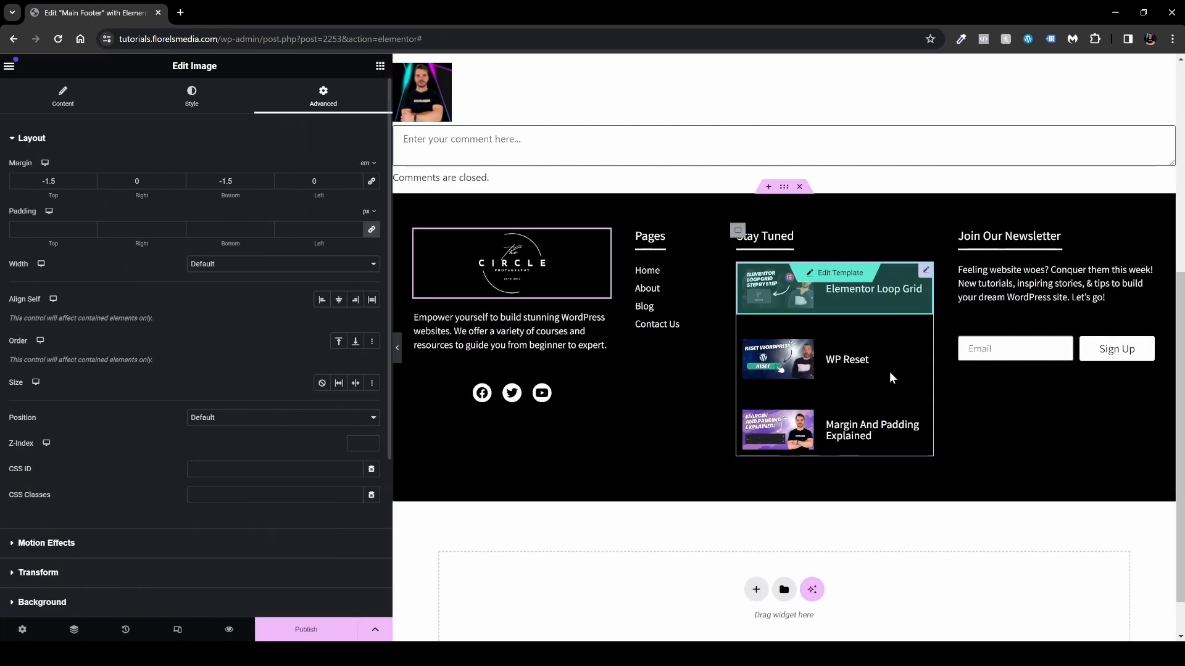
# Step: Set the gap between rows of the Stay Tuned Loop Grid to 1 px and preview the footer at full width
pyautogui.click(875, 421)
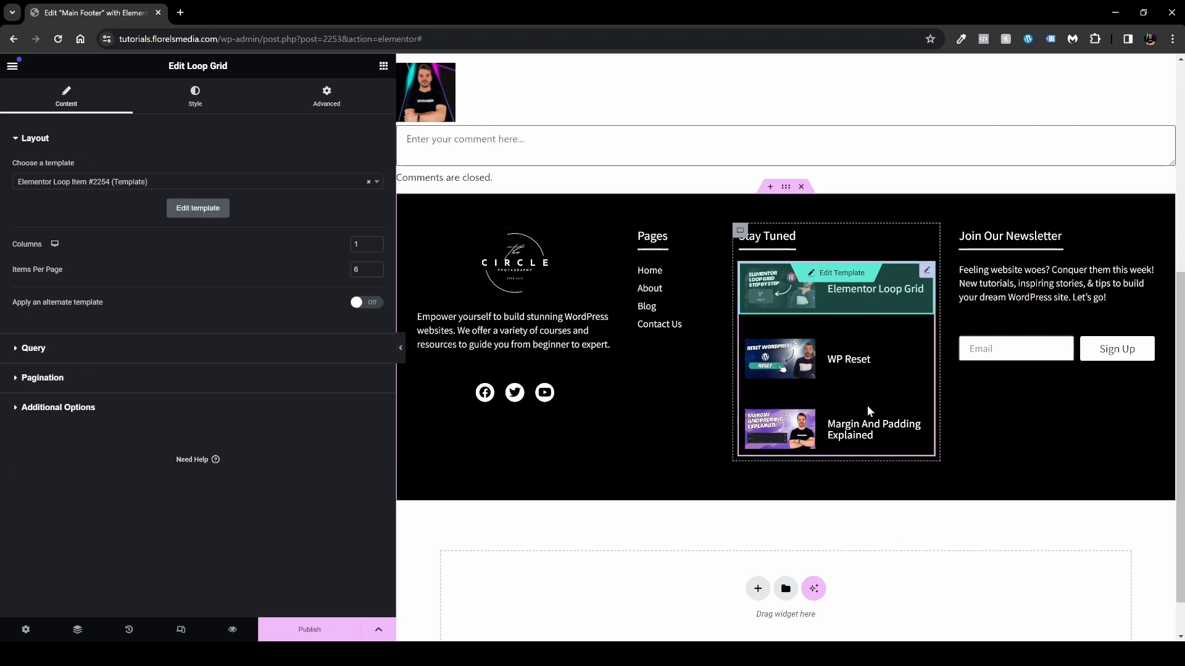
pyautogui.click(188, 101)
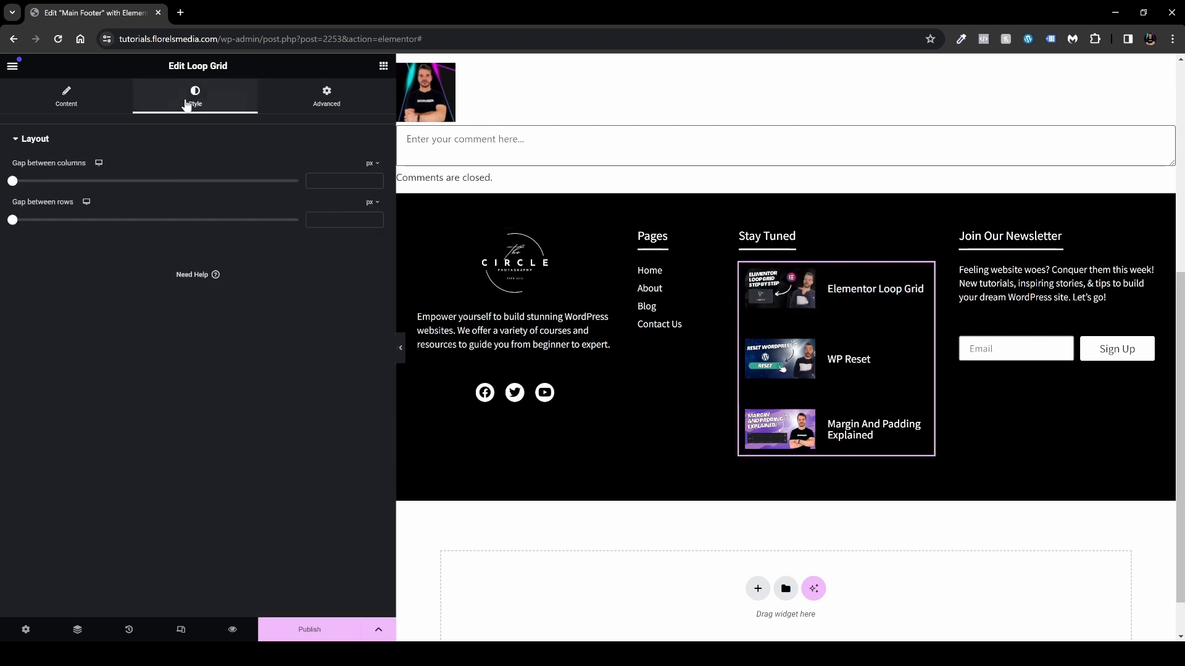
pyautogui.moveTo(12, 221); pyautogui.dragTo(15, 224)
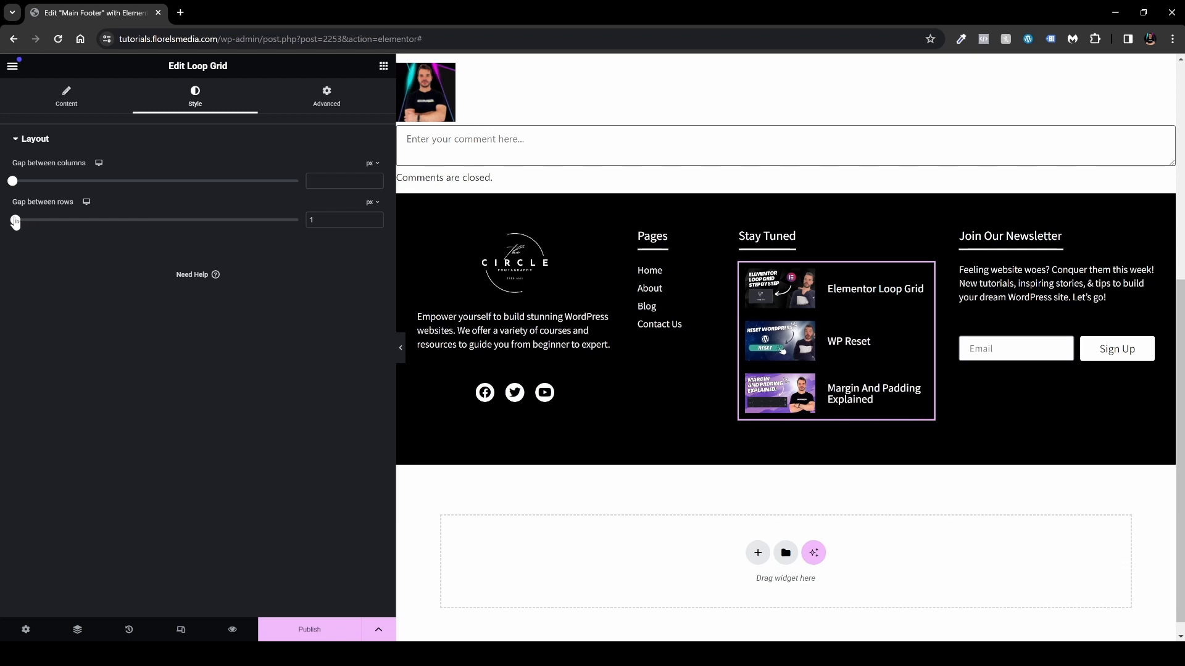
pyautogui.click(404, 348)
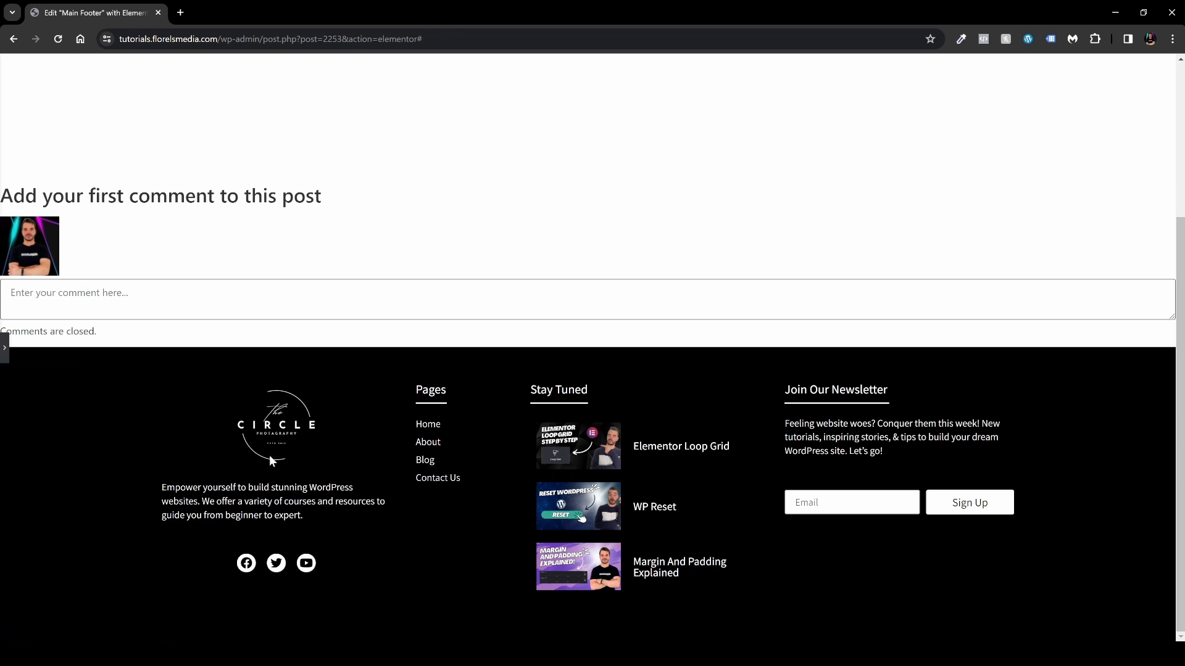
pyautogui.click(3, 356)
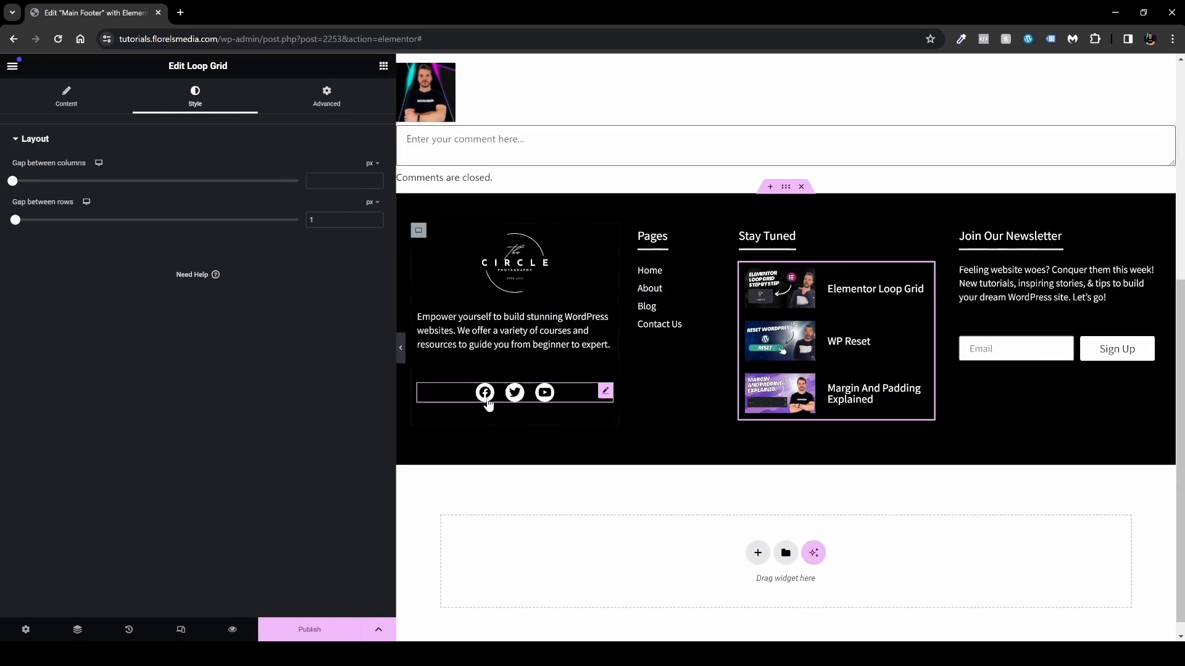
# Step: Add a new container below the footer columns and set its content width to Full Width
pyautogui.click(758, 552)
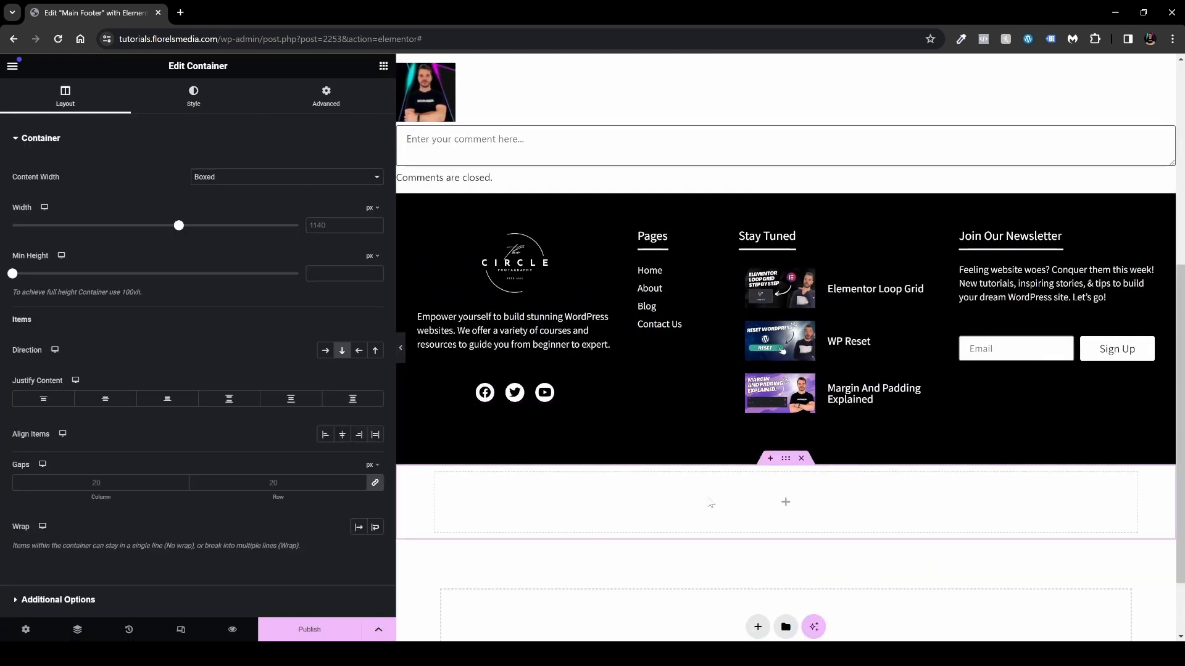
pyautogui.click(236, 184)
pyautogui.click(241, 199)
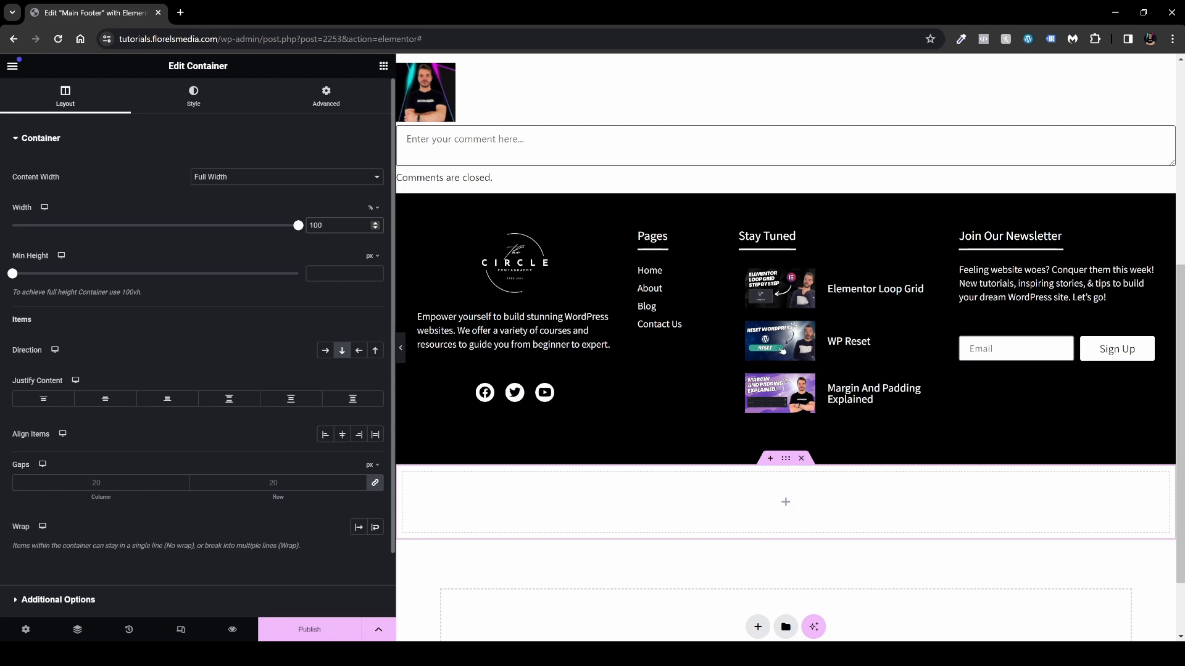
# Step: Give the new bottom container a classic background in black (#000000)
pyautogui.click(203, 106)
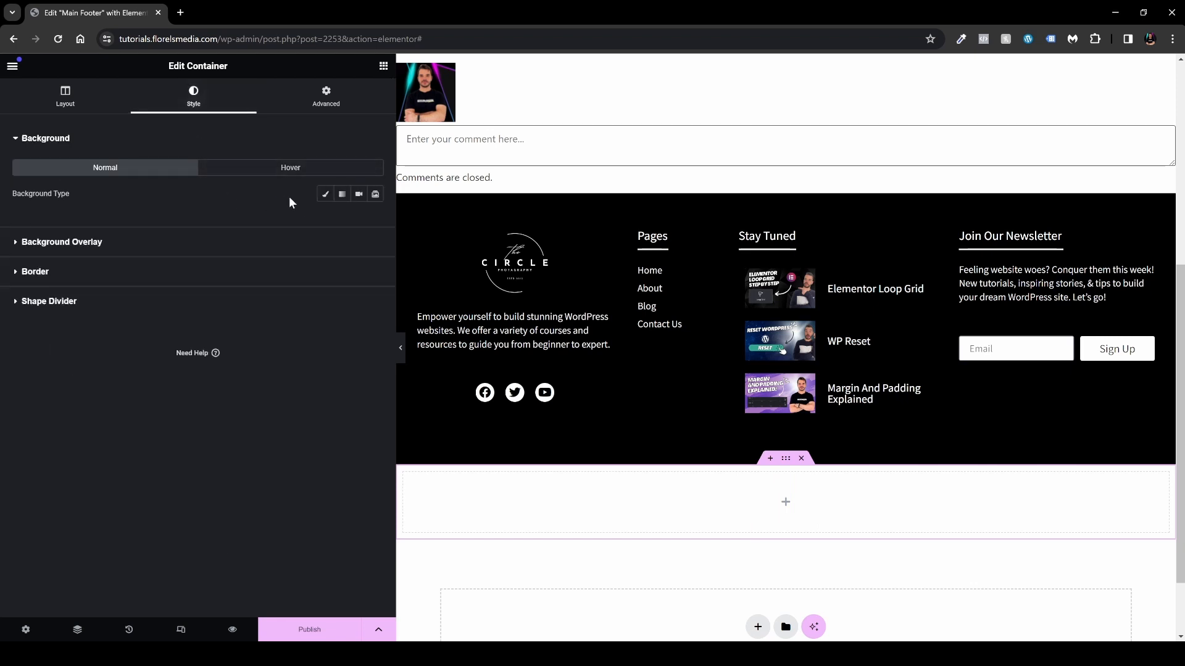
pyautogui.click(325, 194)
pyautogui.click(375, 220)
pyautogui.moveTo(317, 328); pyautogui.dragTo(325, 363)
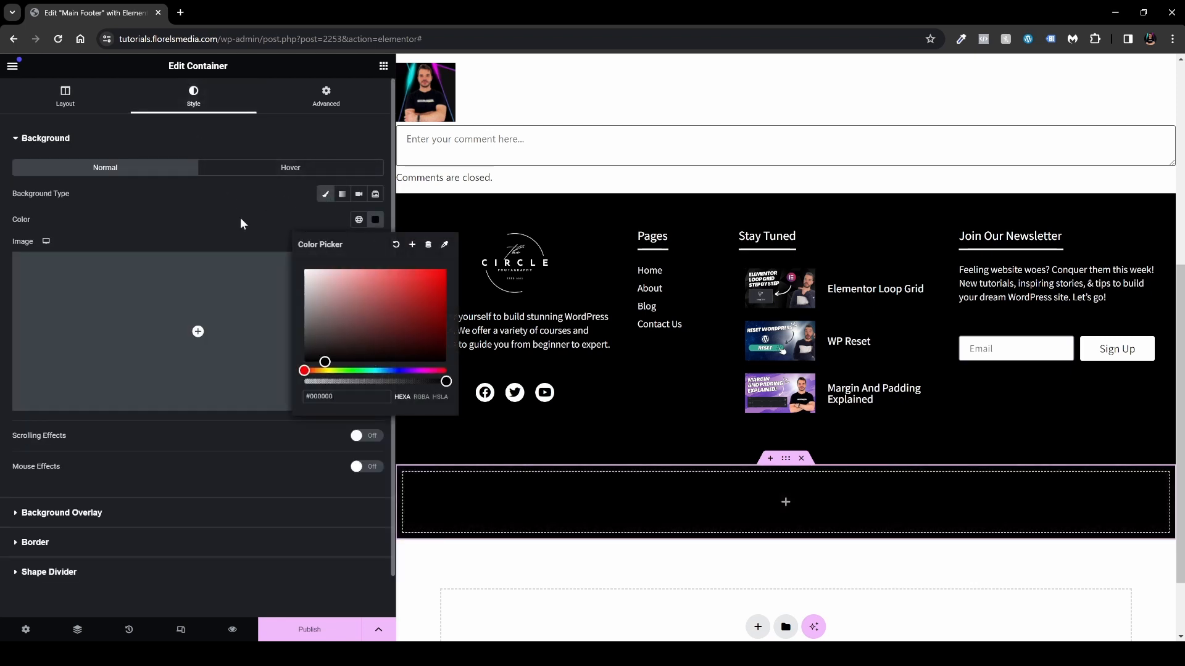
pyautogui.click(239, 218)
# Step: Place an Icon List widget in the new black container and set its layout to inline
pyautogui.click(381, 68)
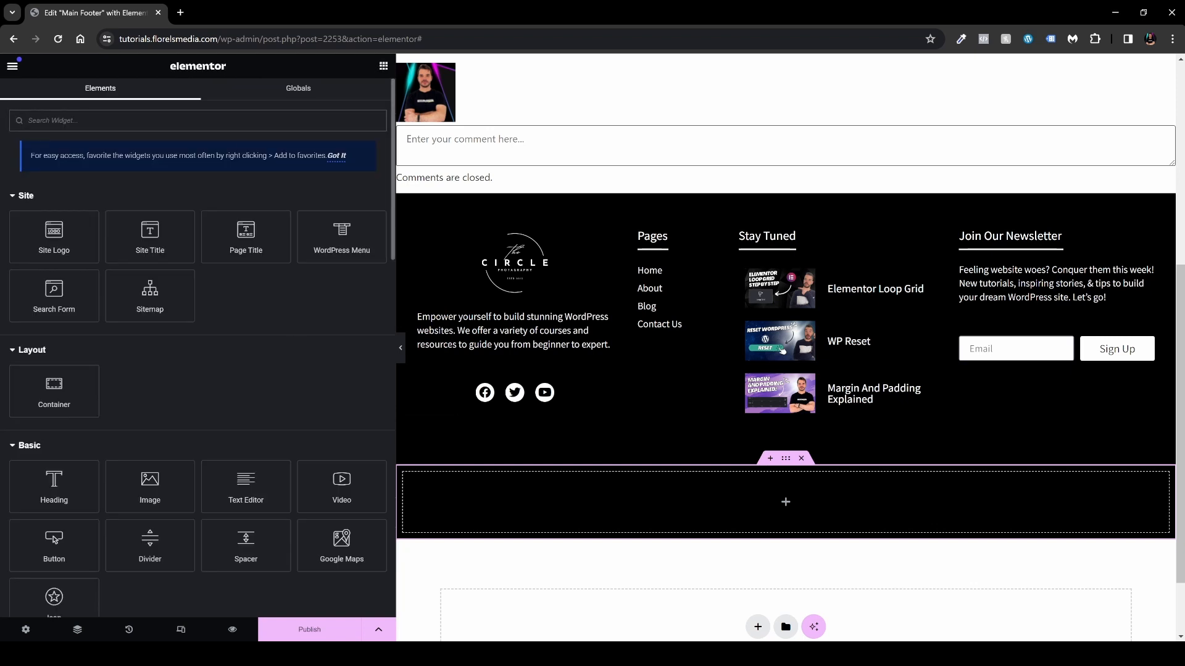
pyautogui.write('list')
pyautogui.moveTo(54, 203); pyautogui.dragTo(798, 520)
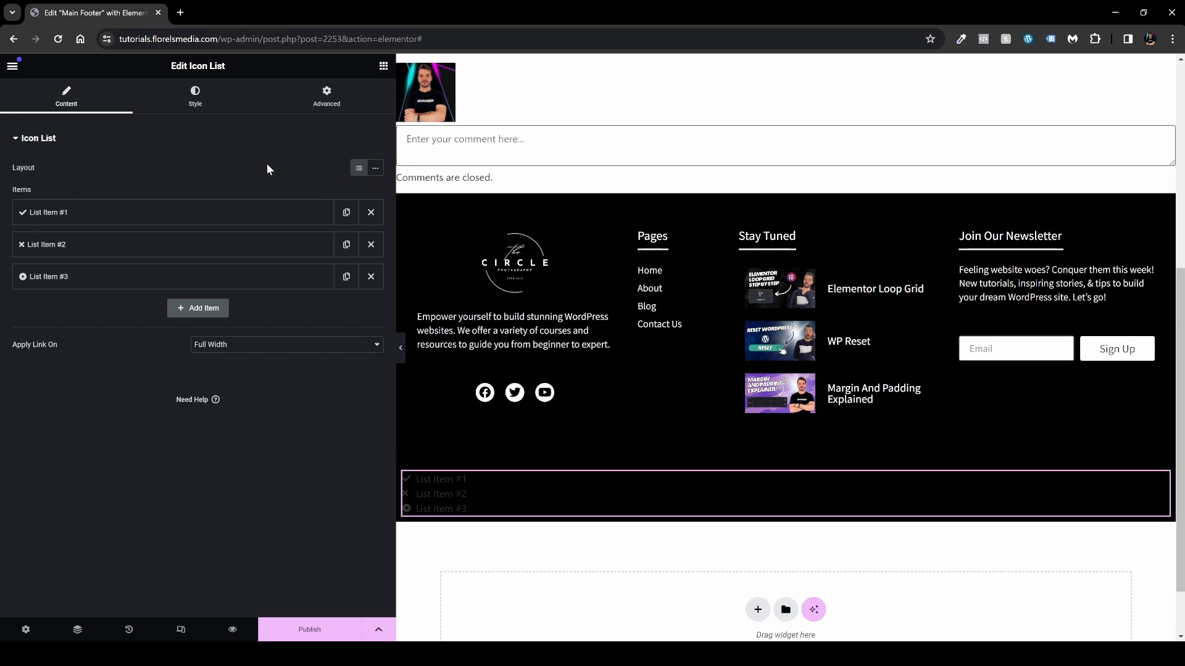
pyautogui.click(375, 168)
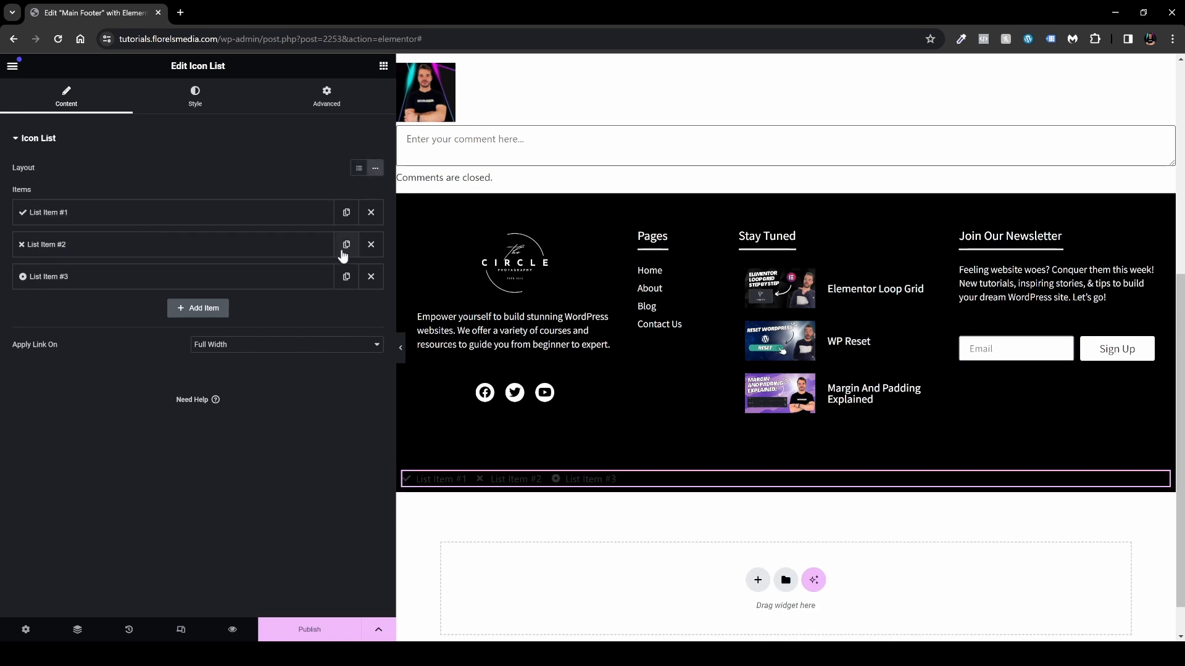
# Step: Delete the third item of the inline list and remove the icons from the two remaining items
pyautogui.click(371, 276)
pyautogui.click(272, 247)
pyautogui.click(363, 331)
pyautogui.click(306, 212)
pyautogui.click(365, 299)
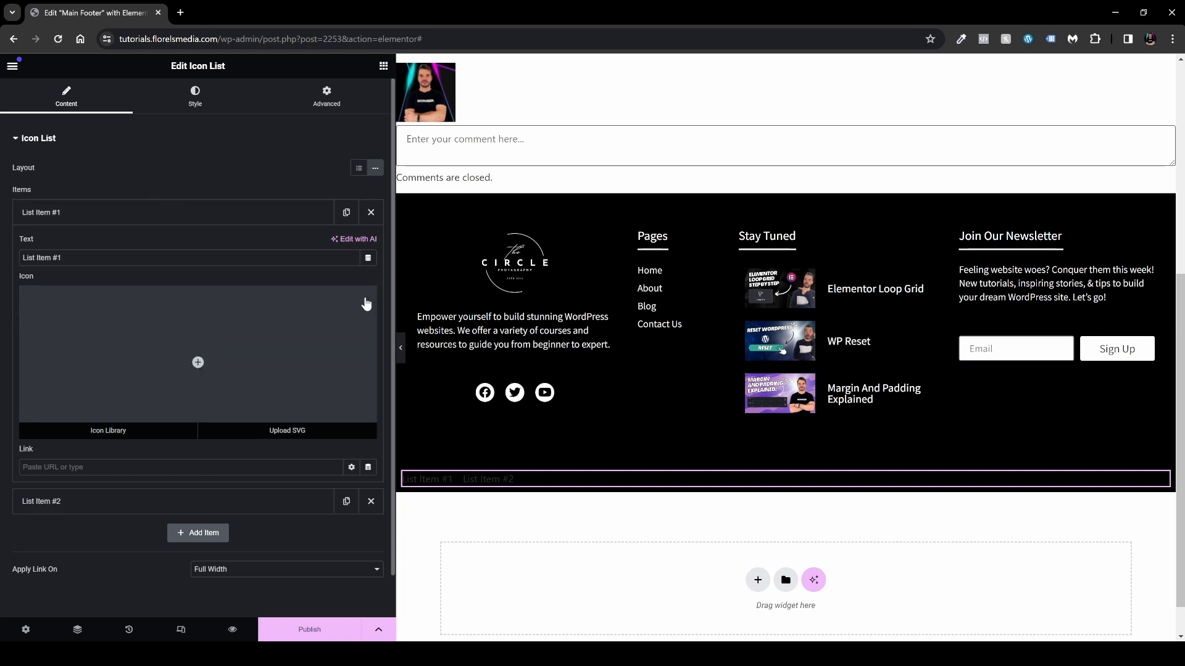
# Step: Center the inline list's items and set their text color to white
pyautogui.click(203, 103)
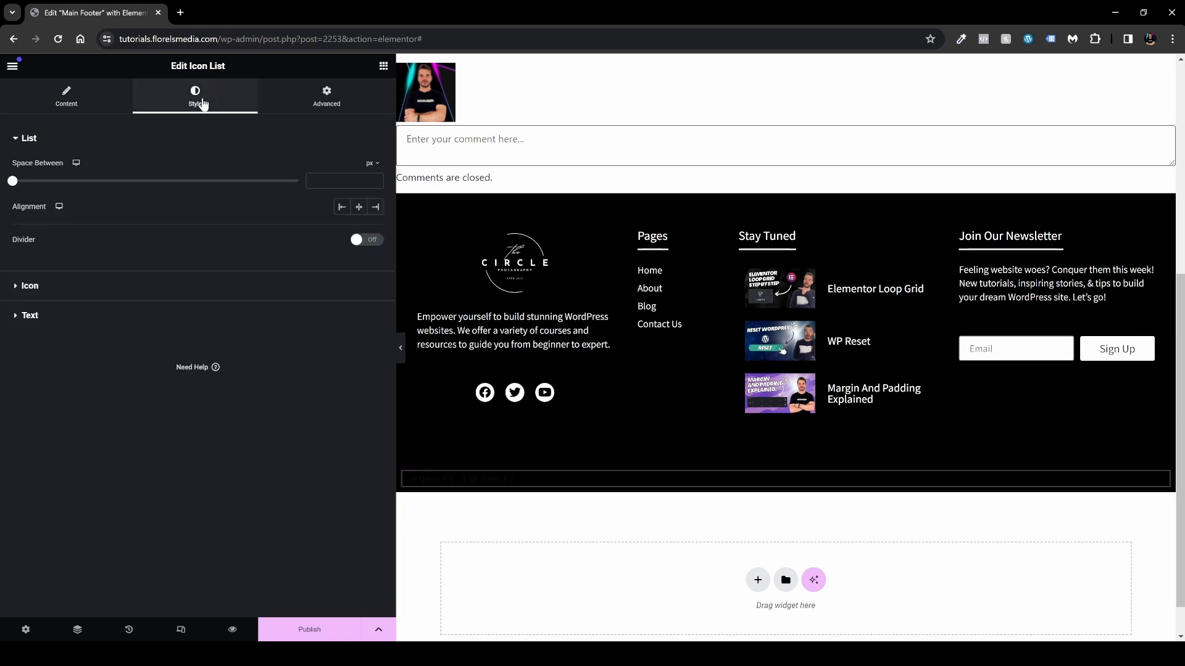
pyautogui.click(358, 207)
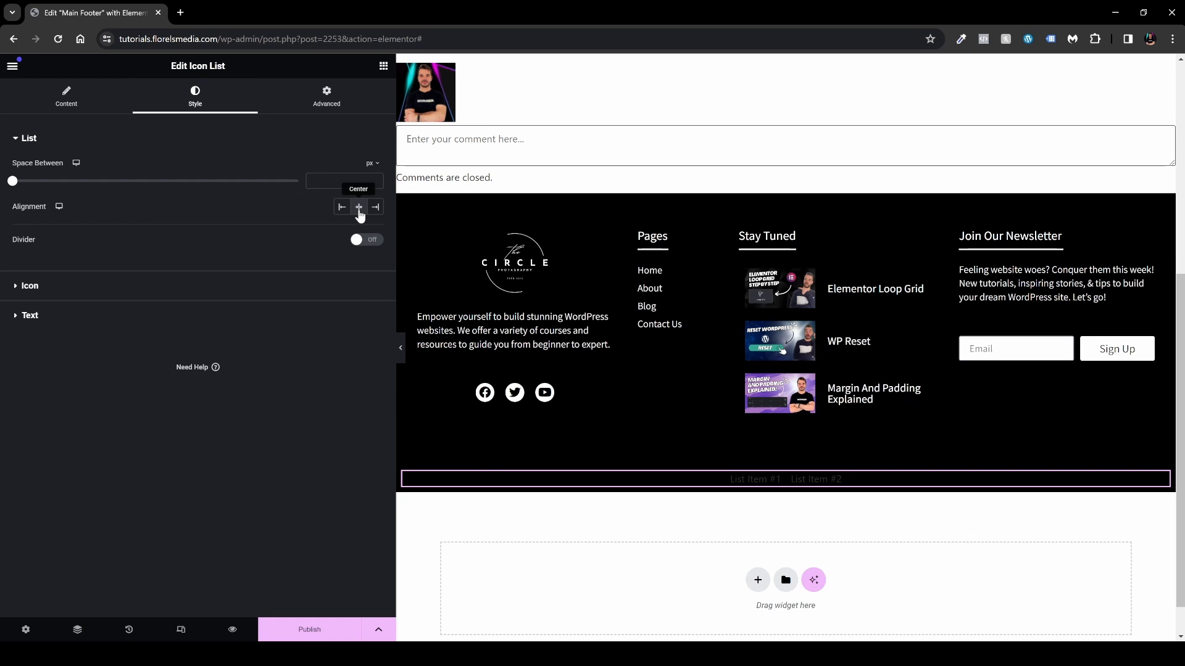
pyautogui.click(146, 321)
pyautogui.click(375, 305)
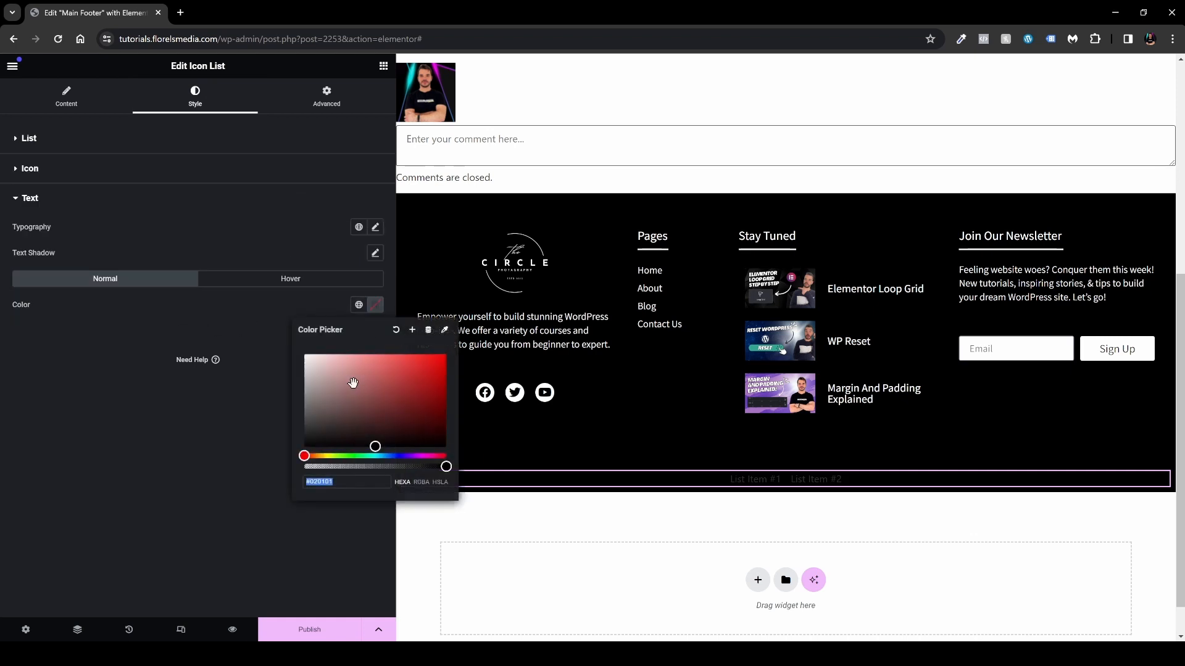
pyautogui.click(260, 332)
# Step: Set the inline list's text typography to the Assistant font at 16 px
pyautogui.click(375, 227)
pyautogui.click(298, 286)
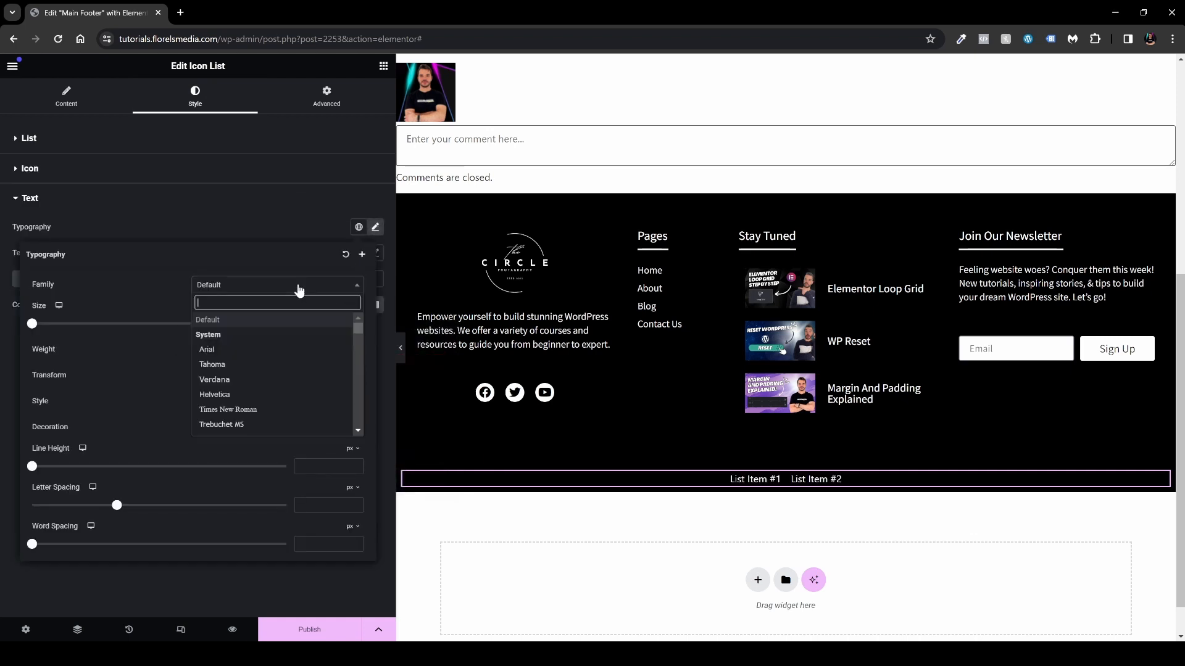
pyautogui.write('ass')
pyautogui.click(237, 351)
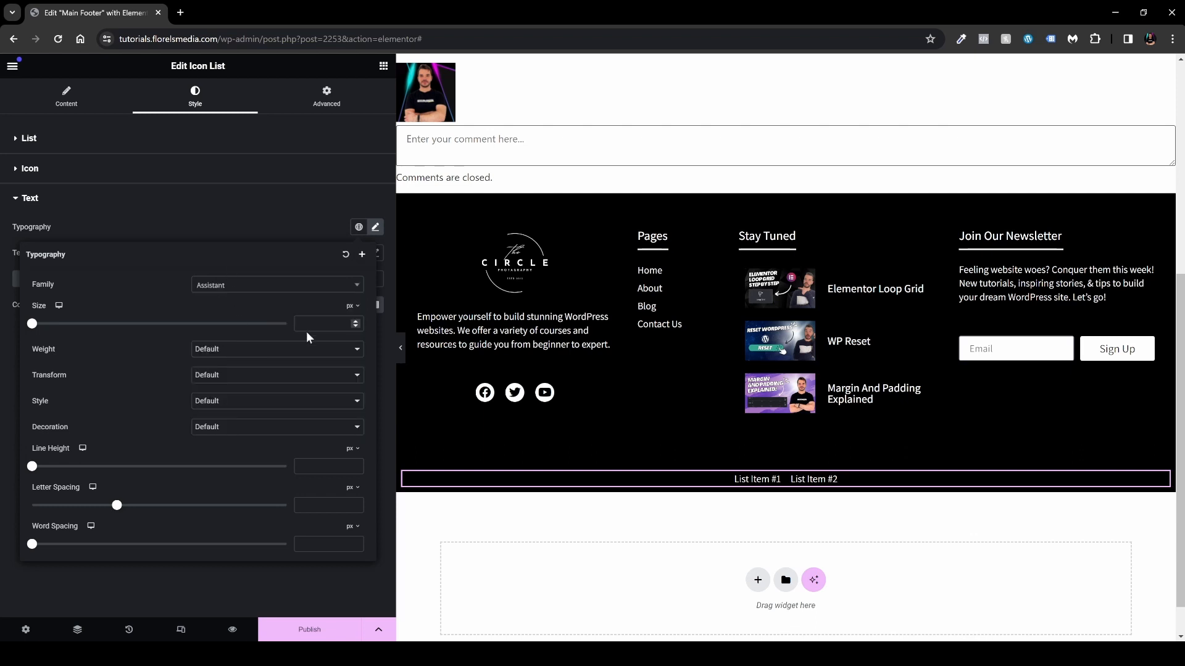
pyautogui.write('16')
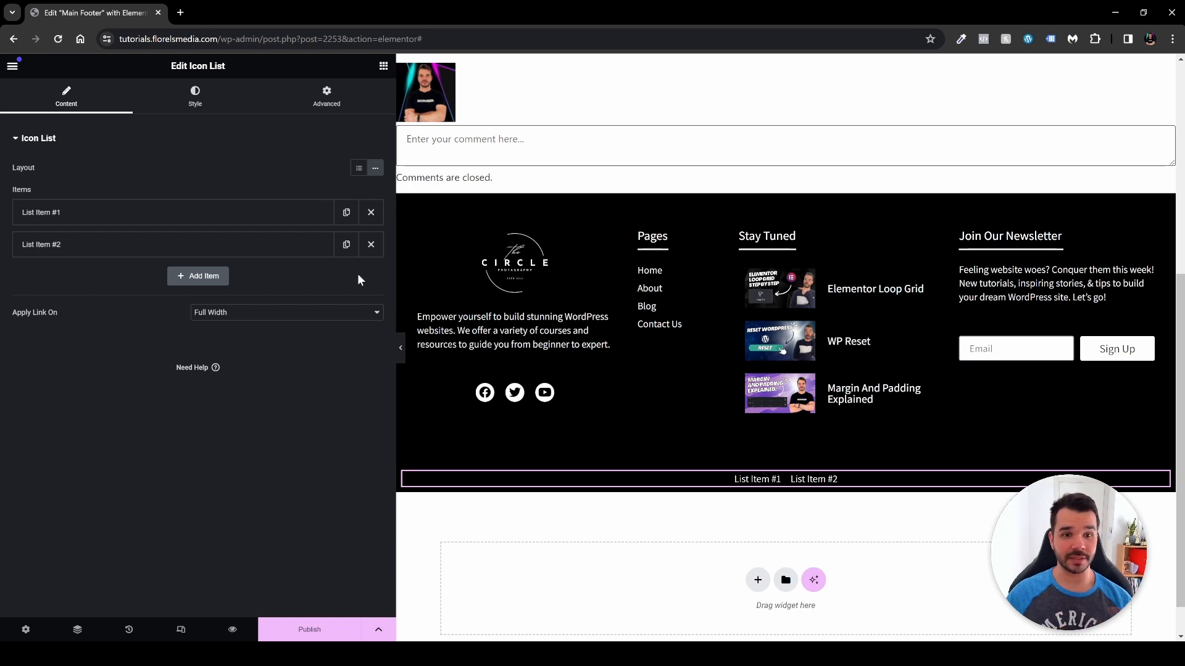
# Step: Delete the second item of the inline list and set the remaining item's text to "All rights reserved &copy"
pyautogui.click(372, 247)
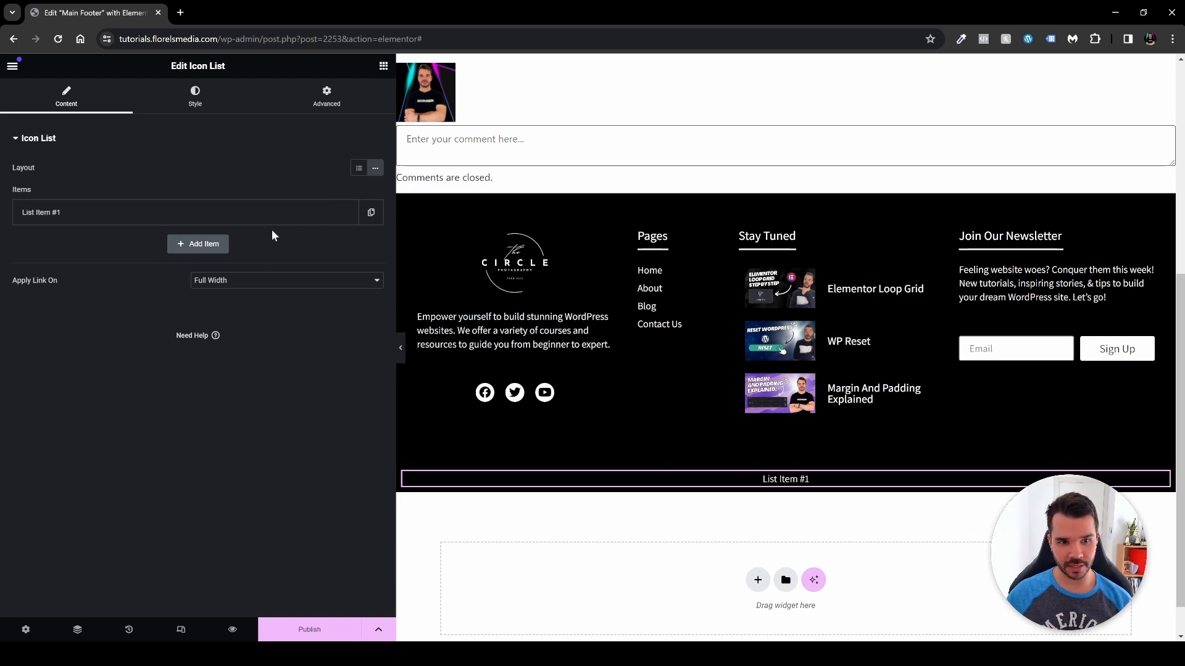
pyautogui.click(265, 216)
pyautogui.hotkey('ctrl', 'a')
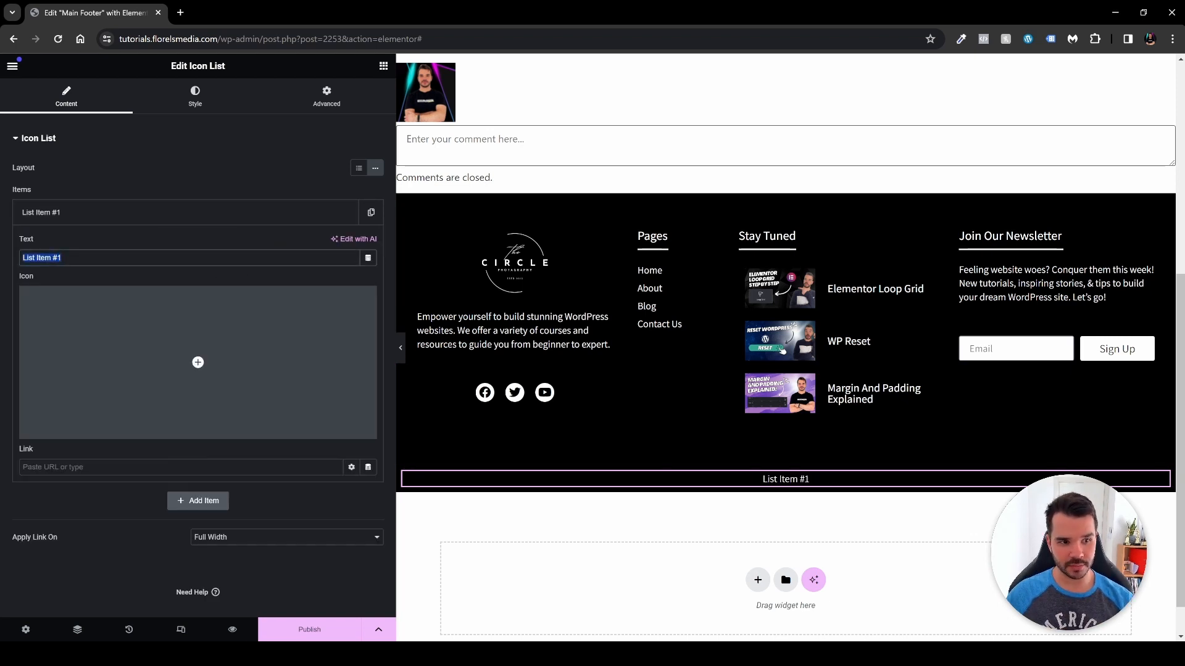
pyautogui.write('All')
pyautogui.write('ri')
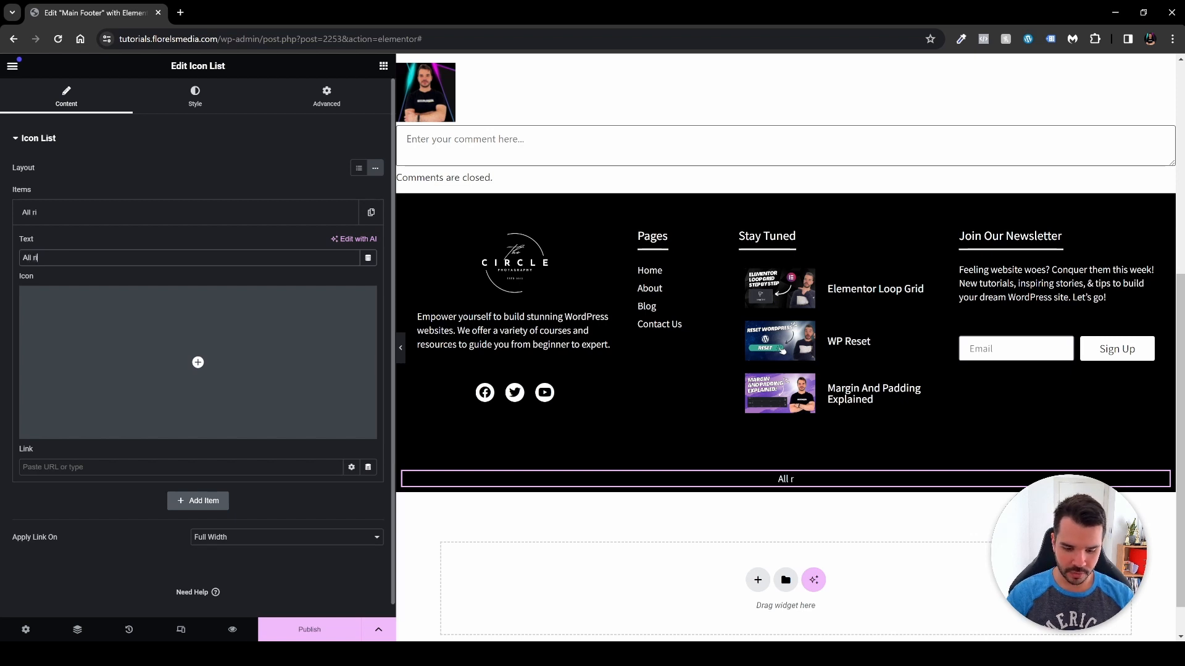
pyautogui.write('ghts reserved')
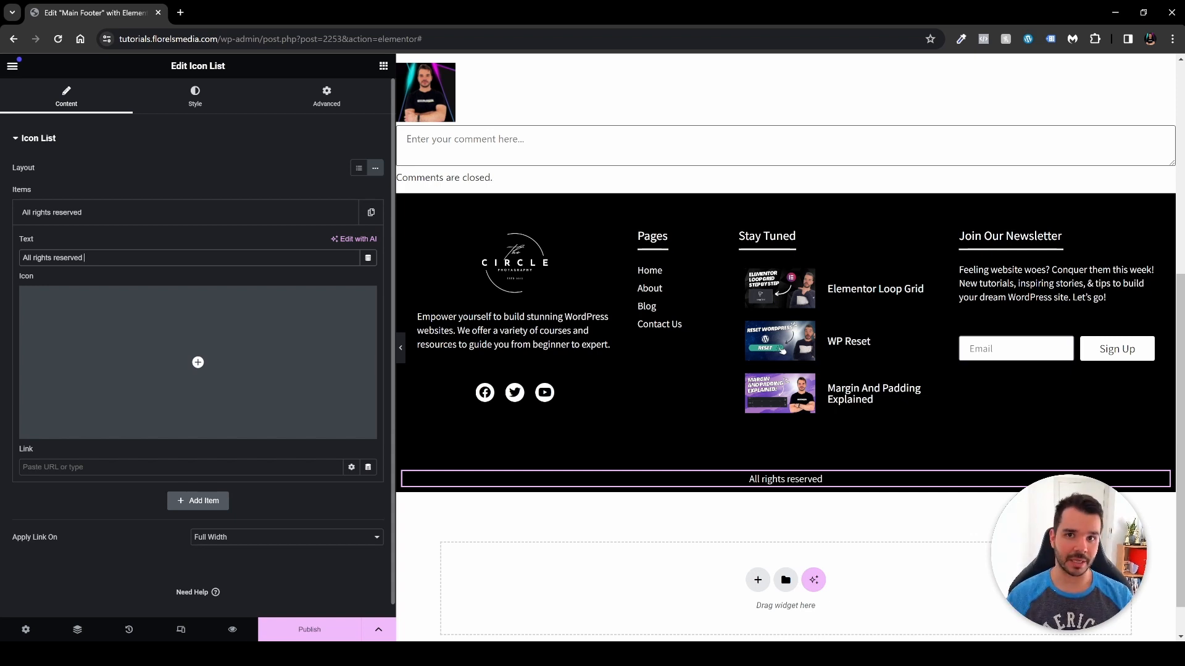
pyautogui.write('&')
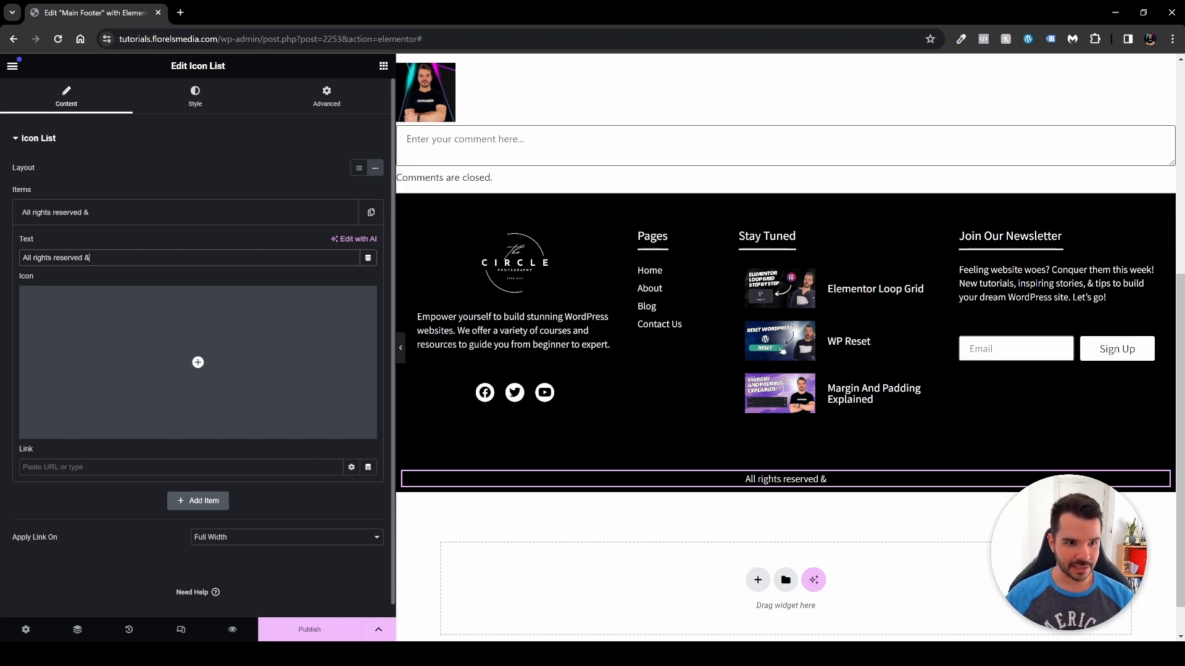
pyautogui.moveTo(137, 293)
pyautogui.write('copy')
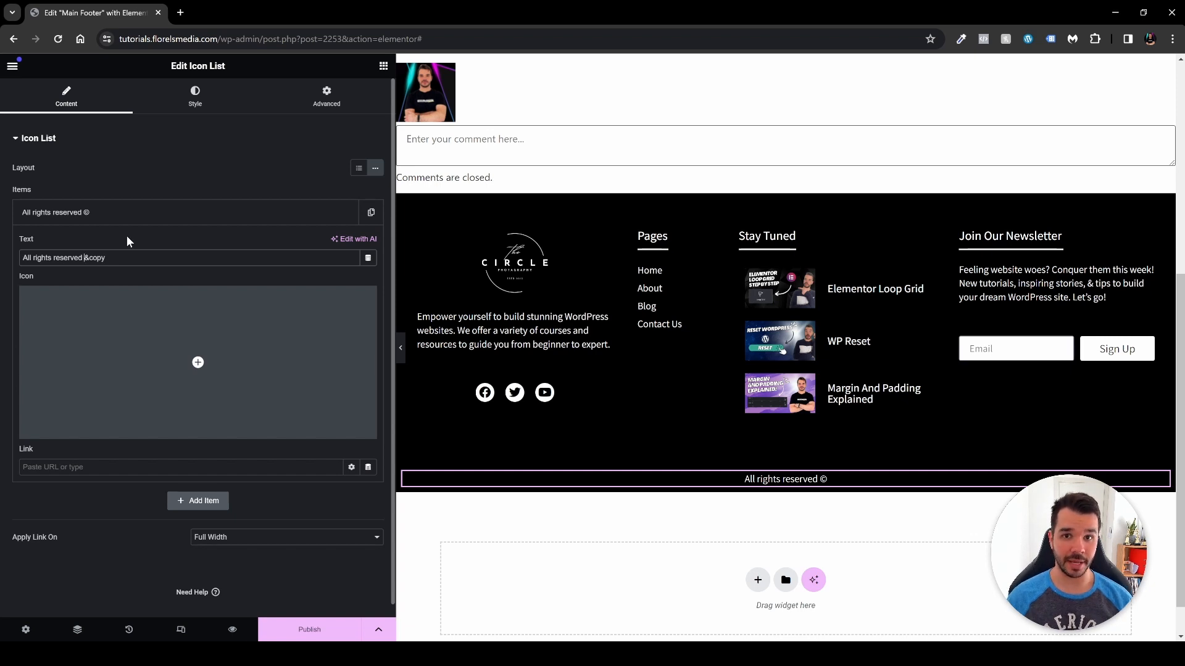
# Step: Insert "ezwp4u" before the &copy code in the list item's text
pyautogui.press('Left')
pyautogui.press('Left')
pyautogui.press('Left')
pyautogui.press('Left')
pyautogui.press('Left')
pyautogui.write('ezwp')
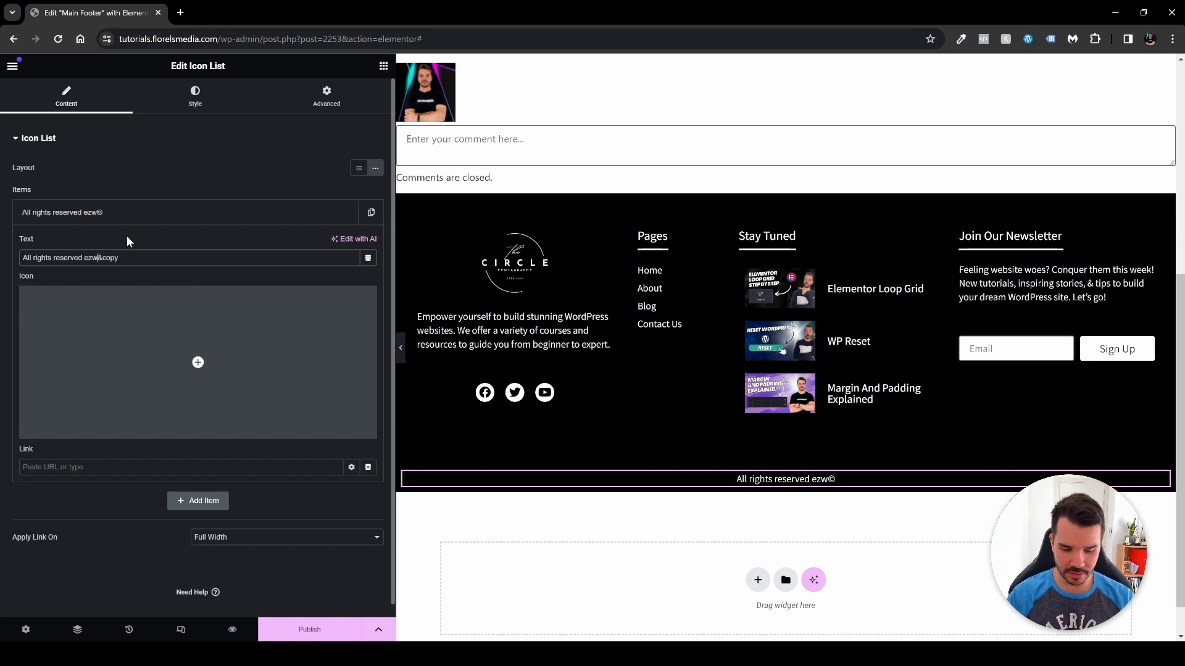
pyautogui.write('4u')
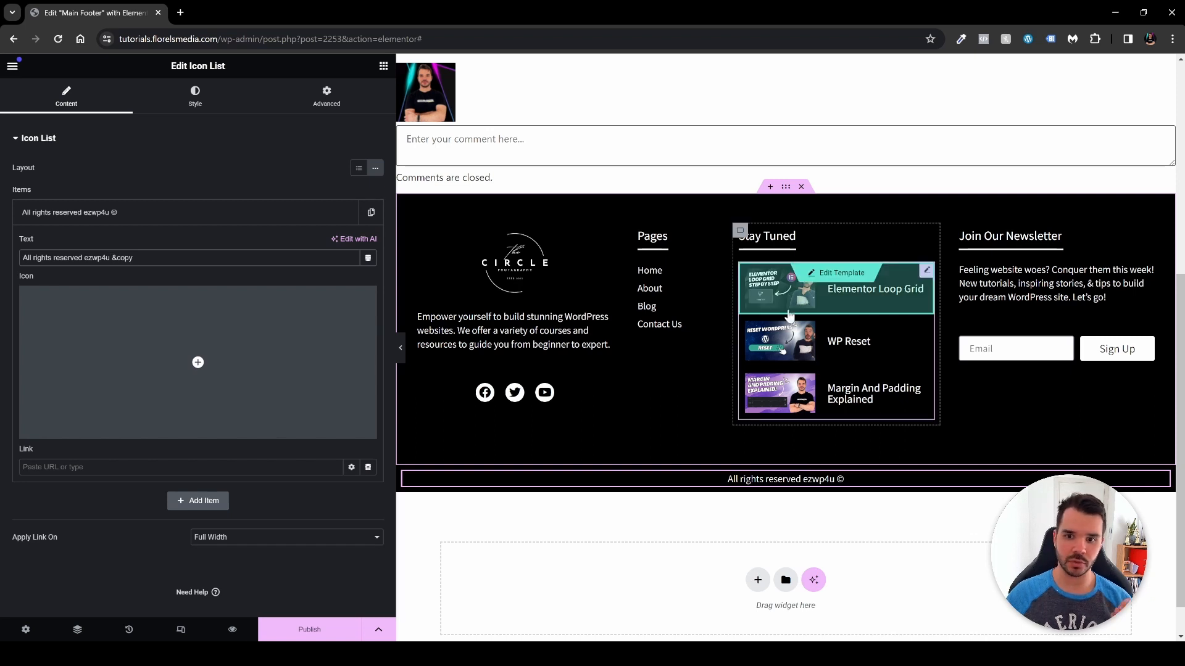
# Step: Set the HTML tag of the four-column footer container to footer
pyautogui.click(786, 188)
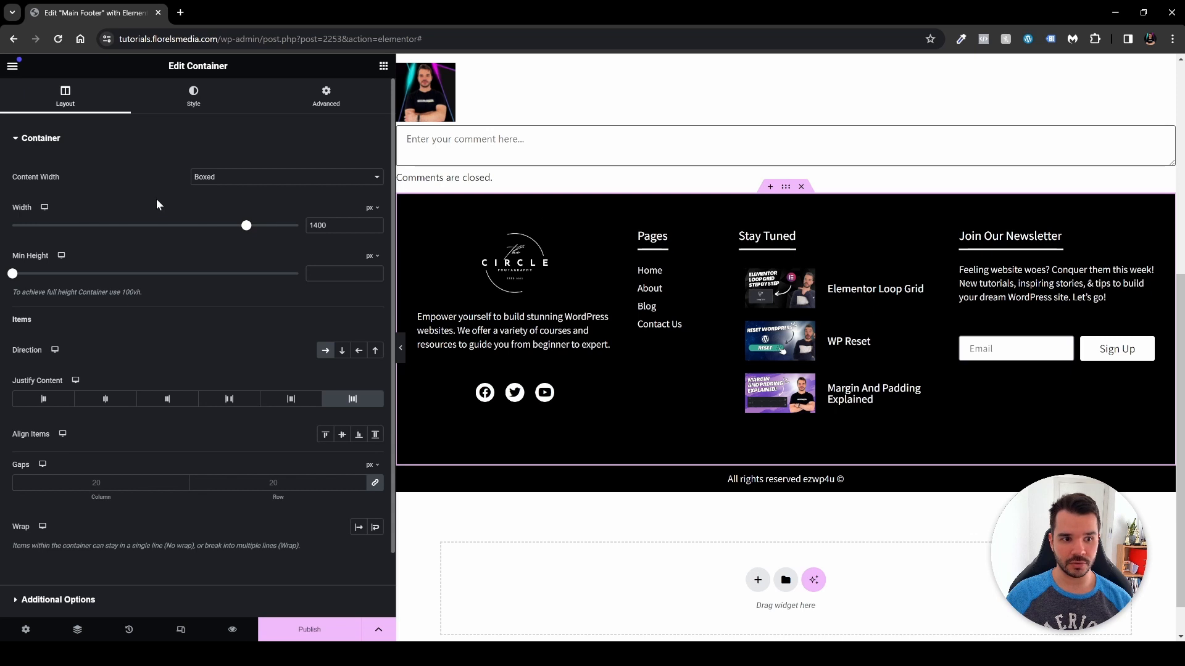
pyautogui.scroll(-2, 157, 198)
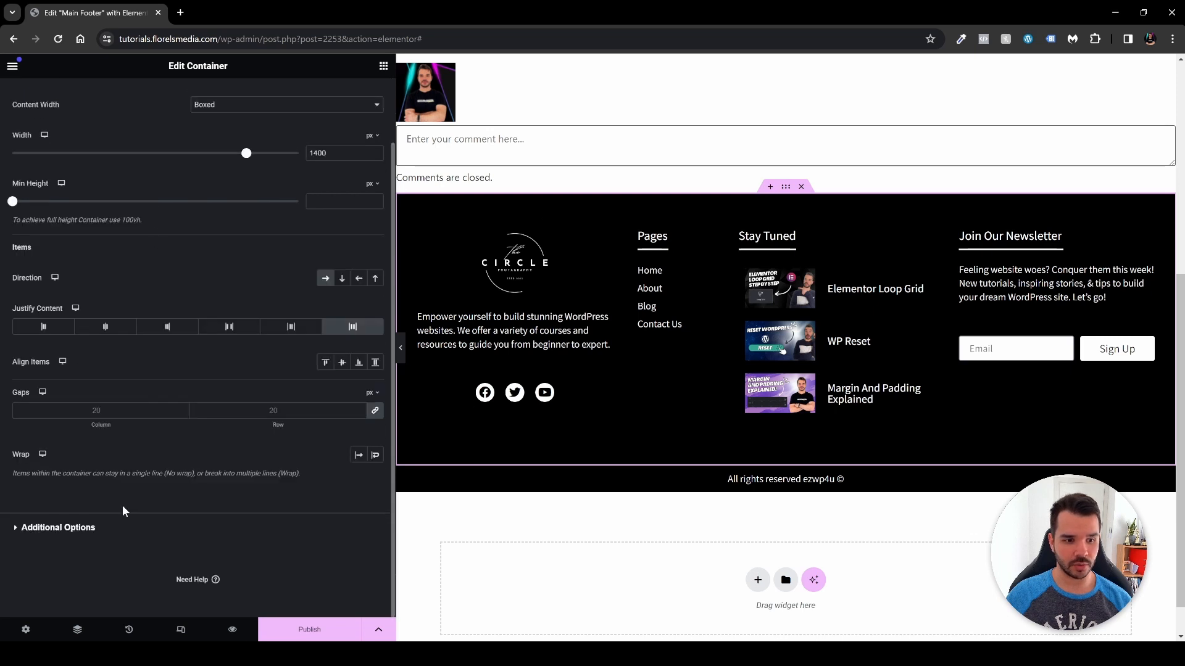
pyautogui.click(46, 530)
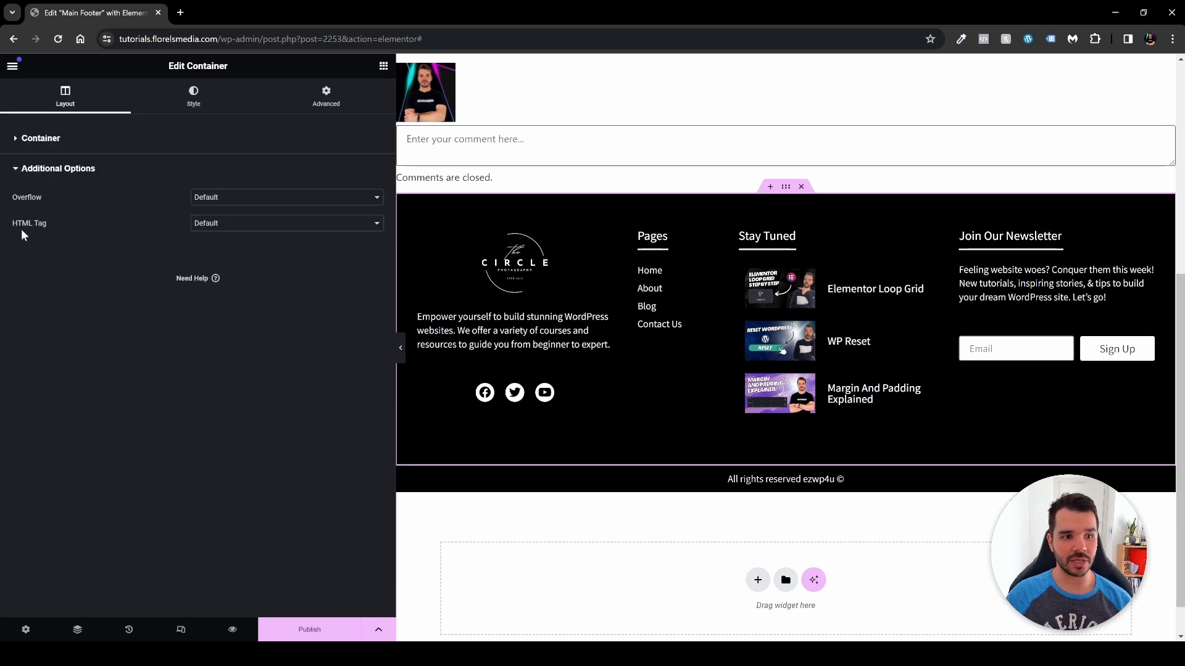
pyautogui.click(208, 225)
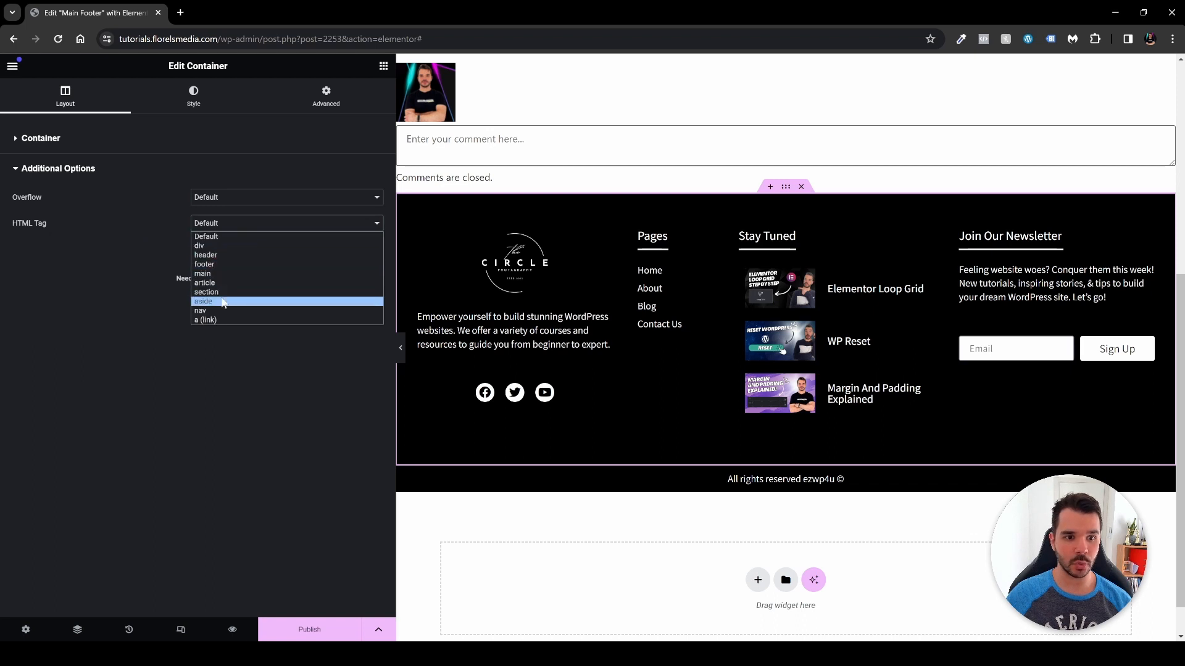
pyautogui.click(224, 265)
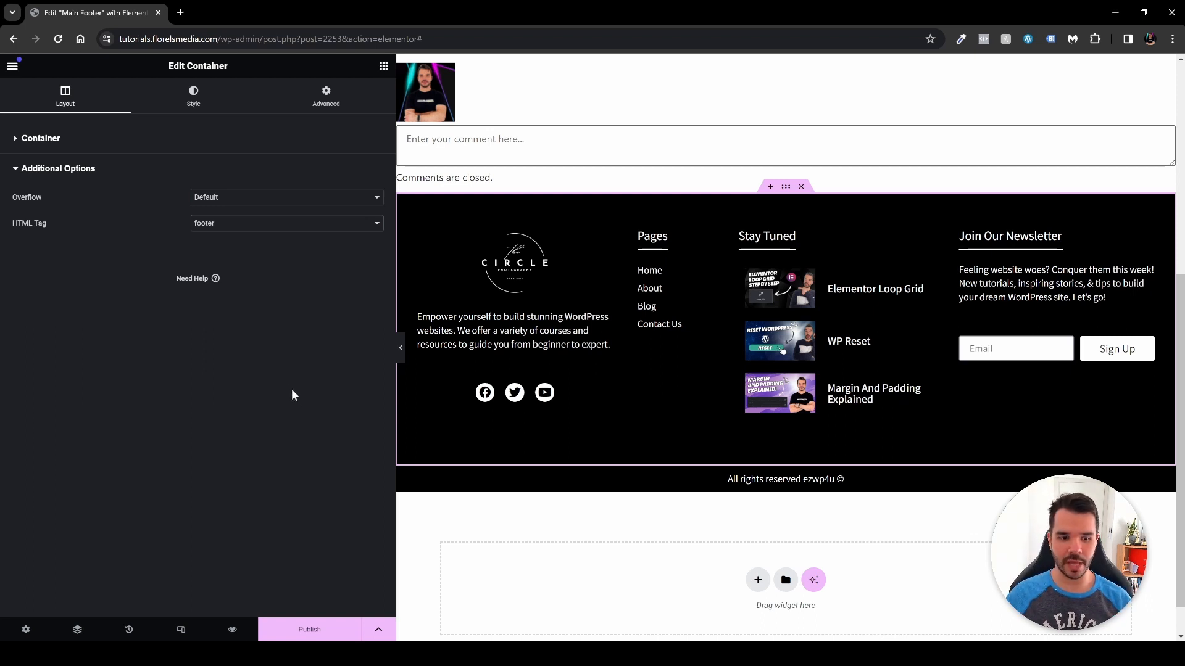
# Step: Publish the footer template with a display condition that includes the Entire Site
pyautogui.click(181, 630)
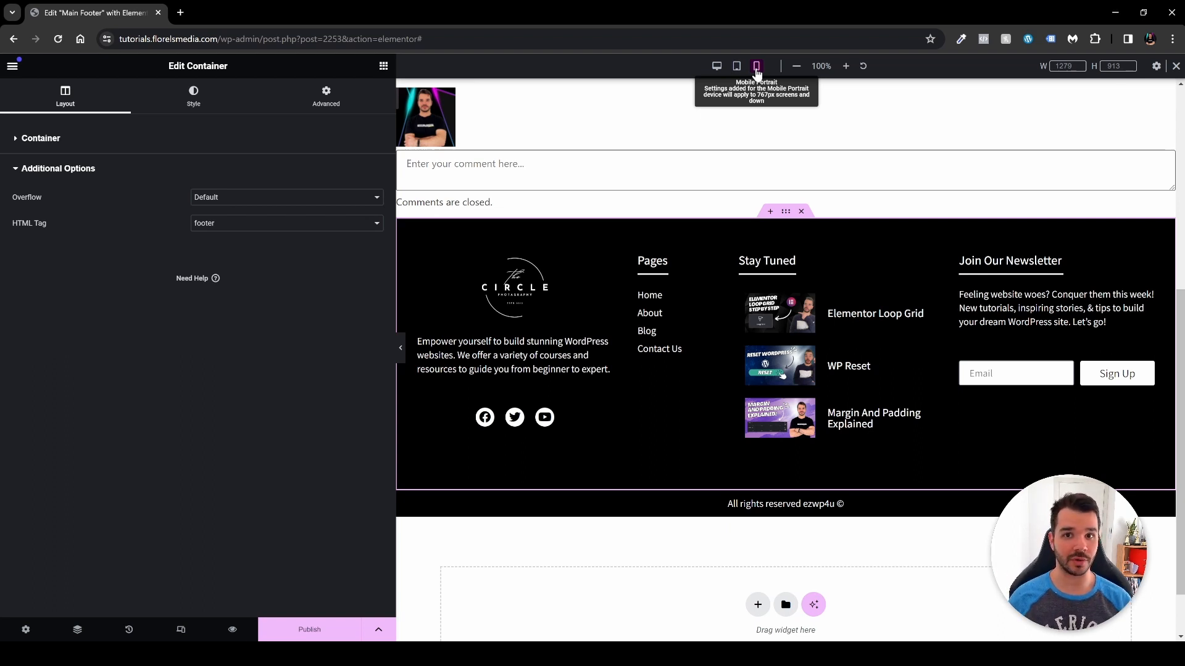
pyautogui.scroll(-1, 471, 549)
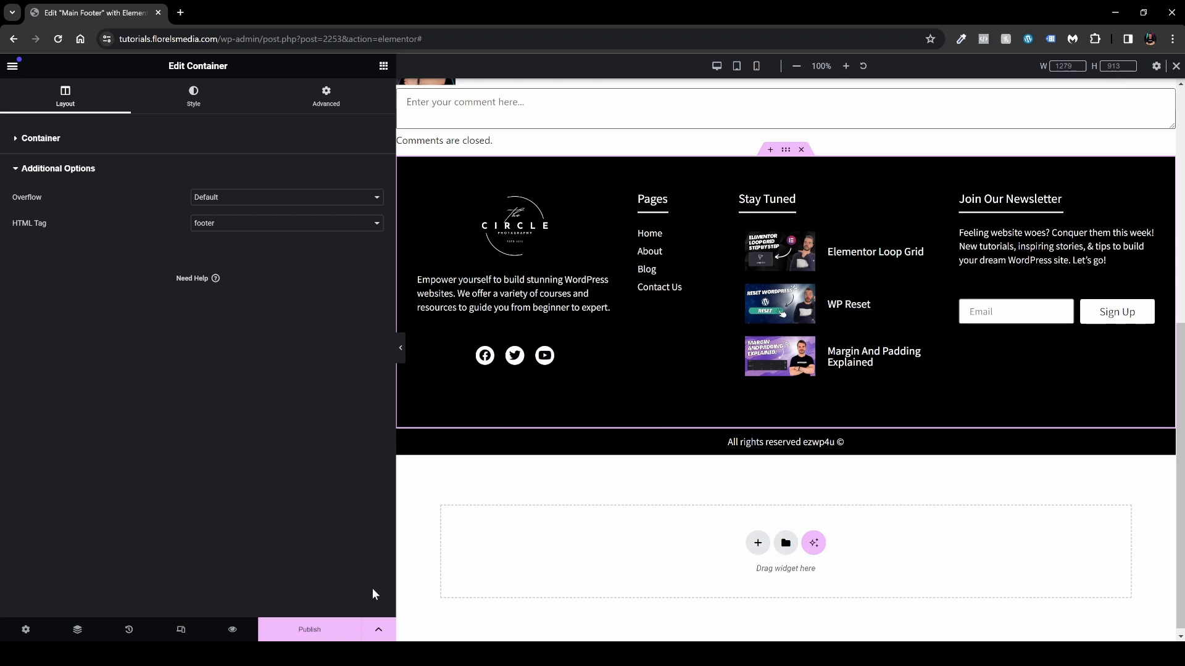
pyautogui.click(333, 630)
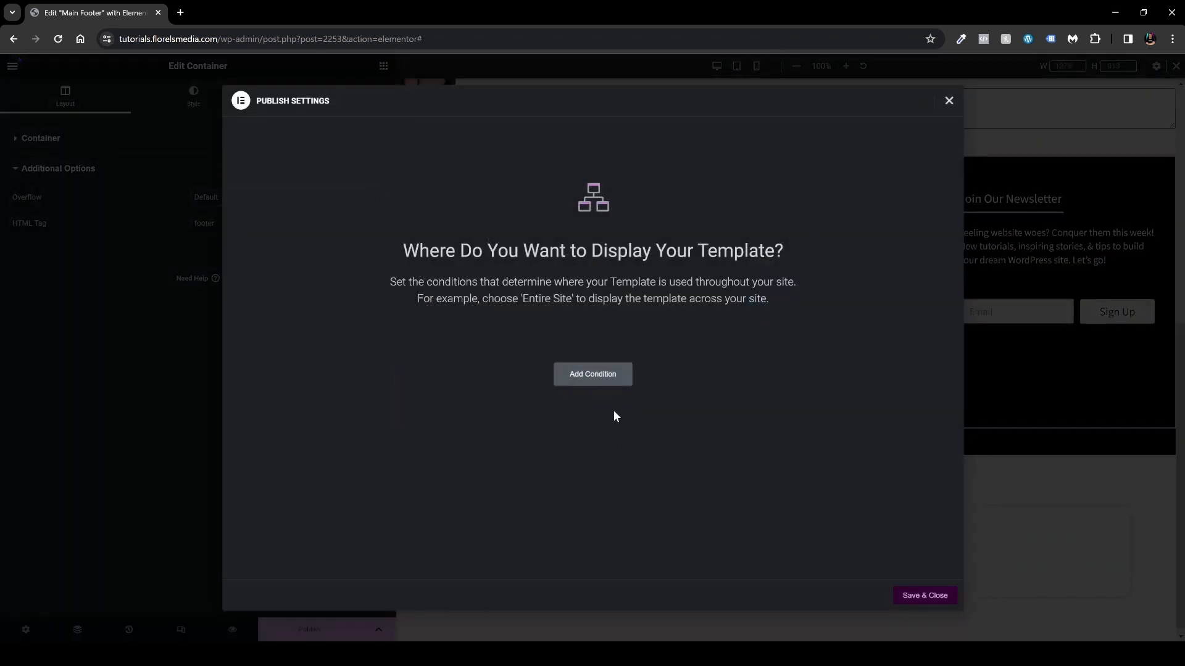
pyautogui.click(608, 379)
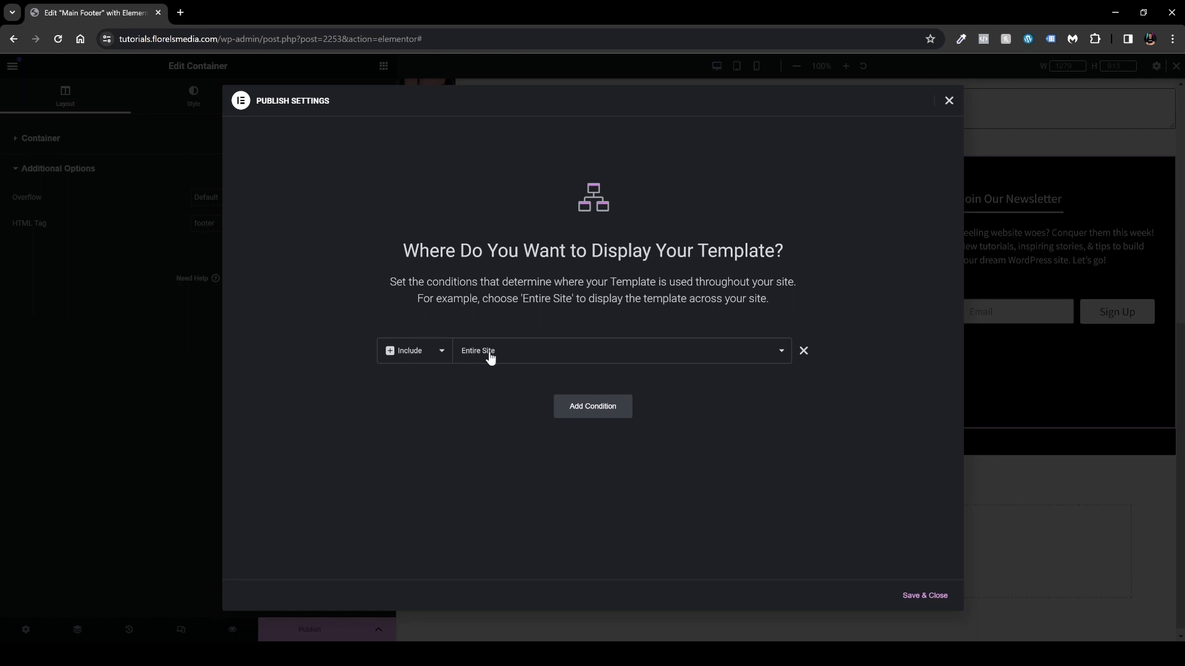
pyautogui.click(925, 596)
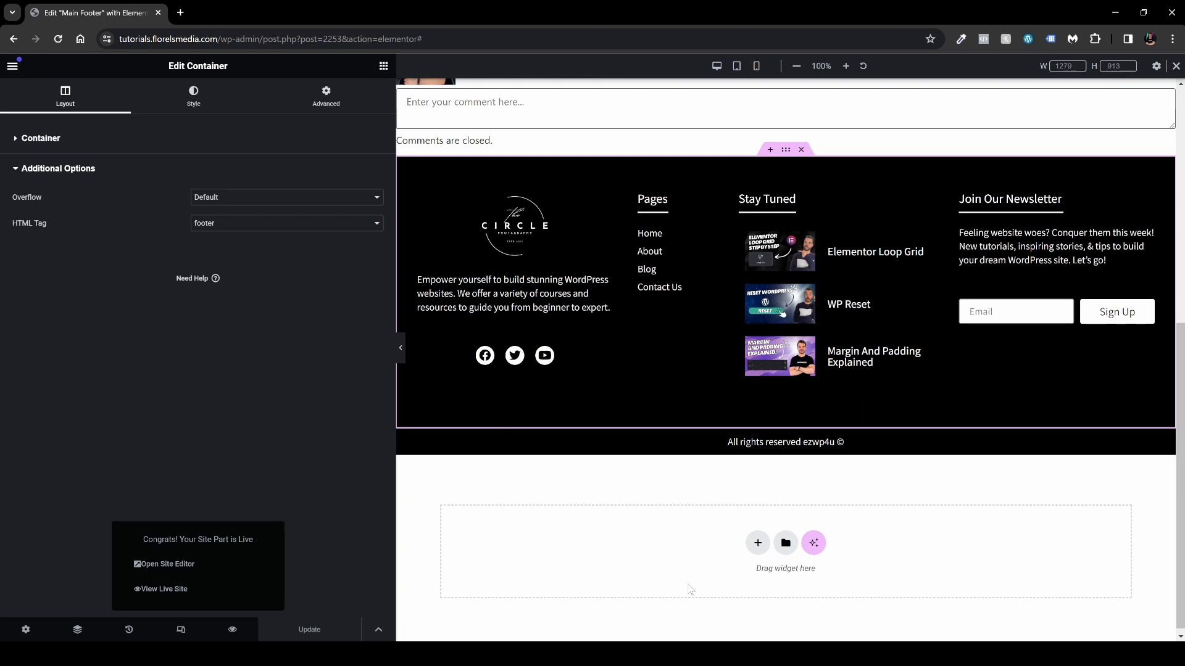
# Step: Insert the black four-column footer block from the template library below the bottom bar, without applying the block's settings
pyautogui.click(690, 589)
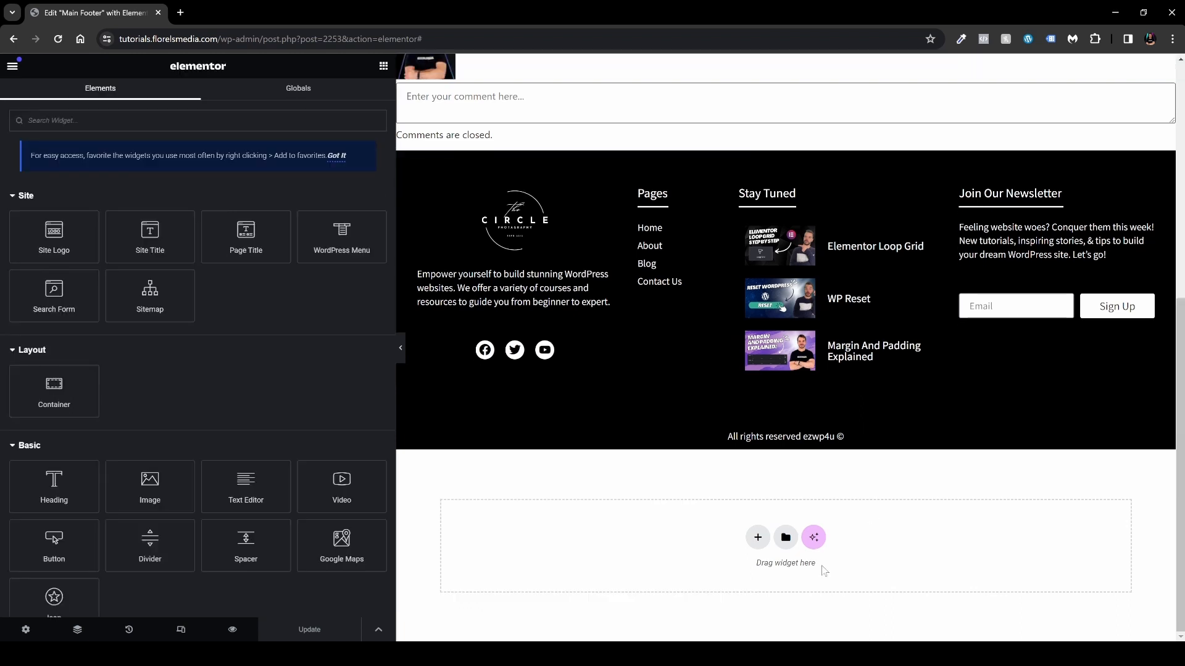
pyautogui.click(786, 539)
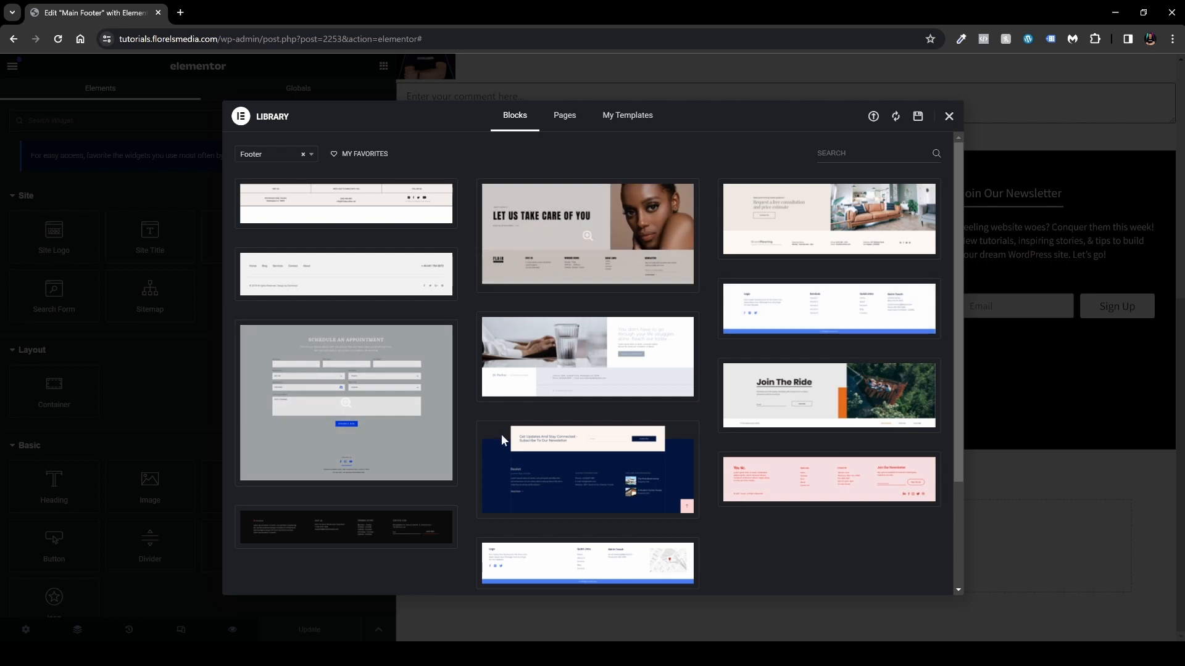
pyautogui.scroll(-2, 694, 364)
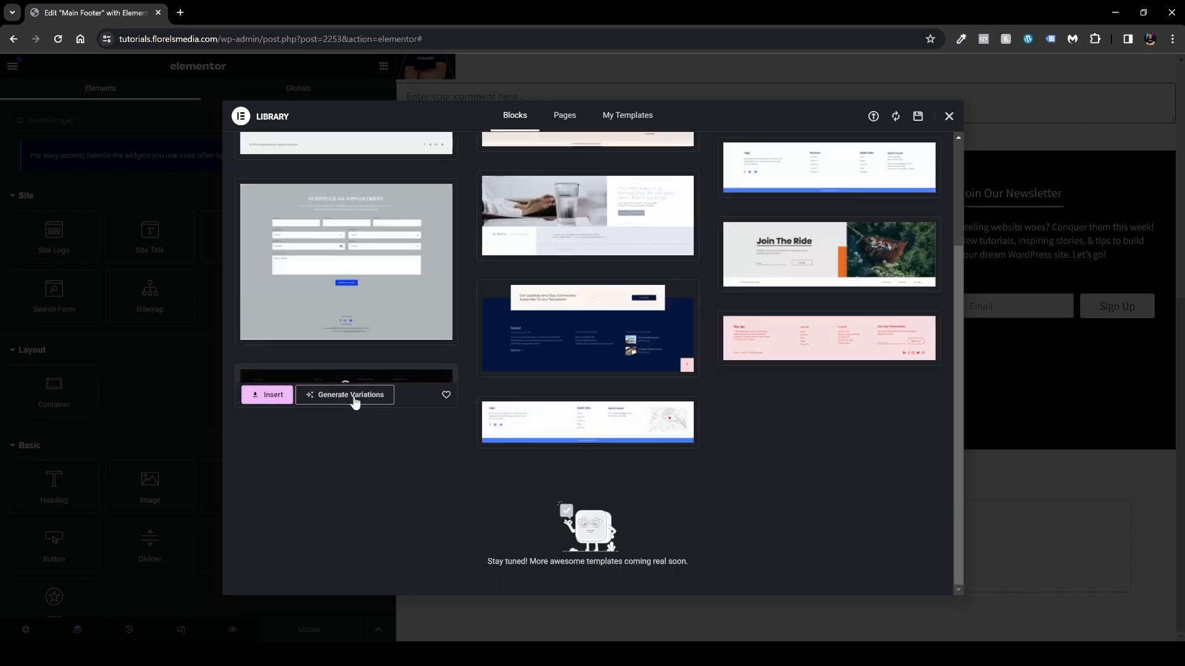
pyautogui.moveTo(343, 398)
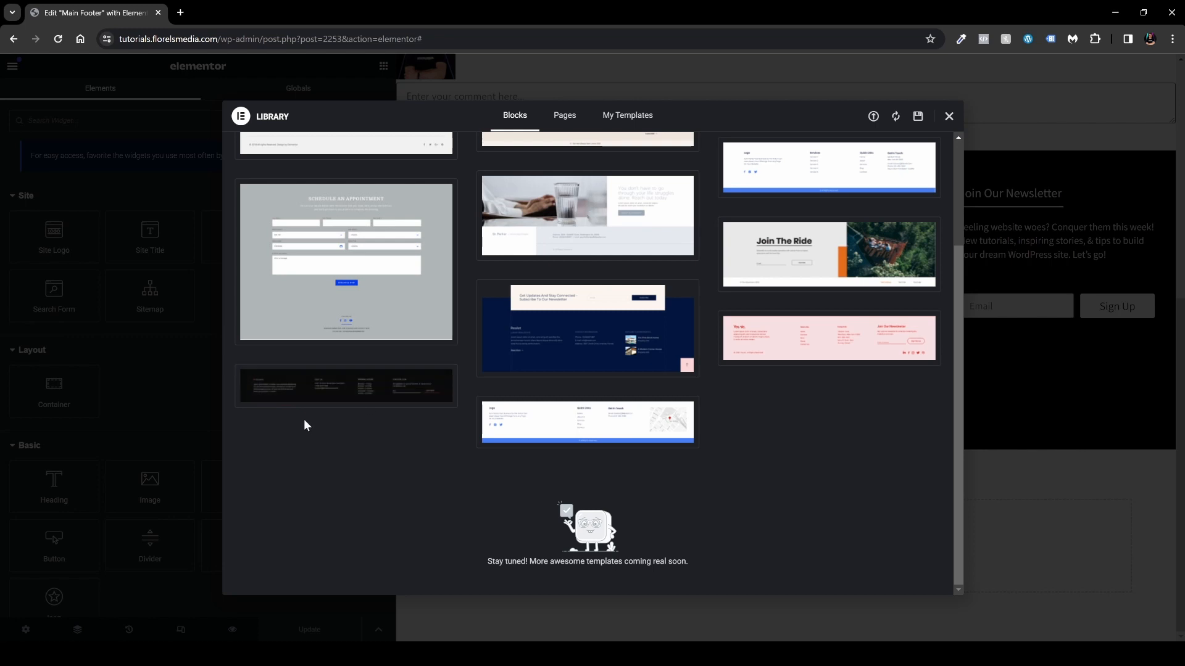
pyautogui.click(269, 400)
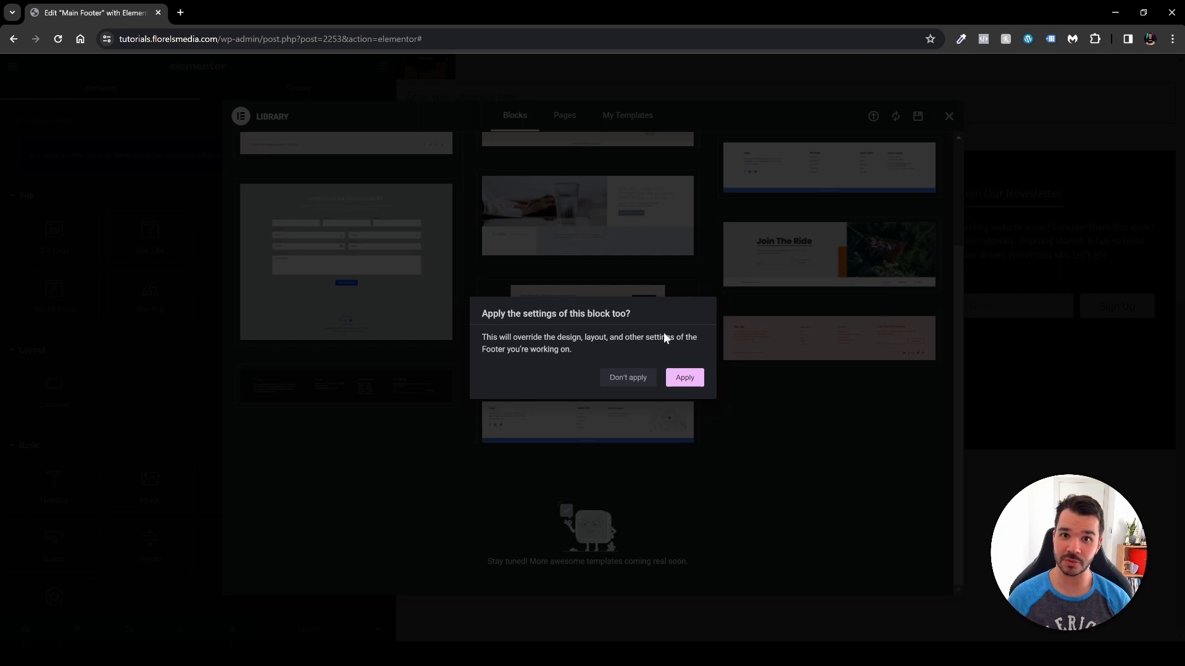
pyautogui.click(630, 381)
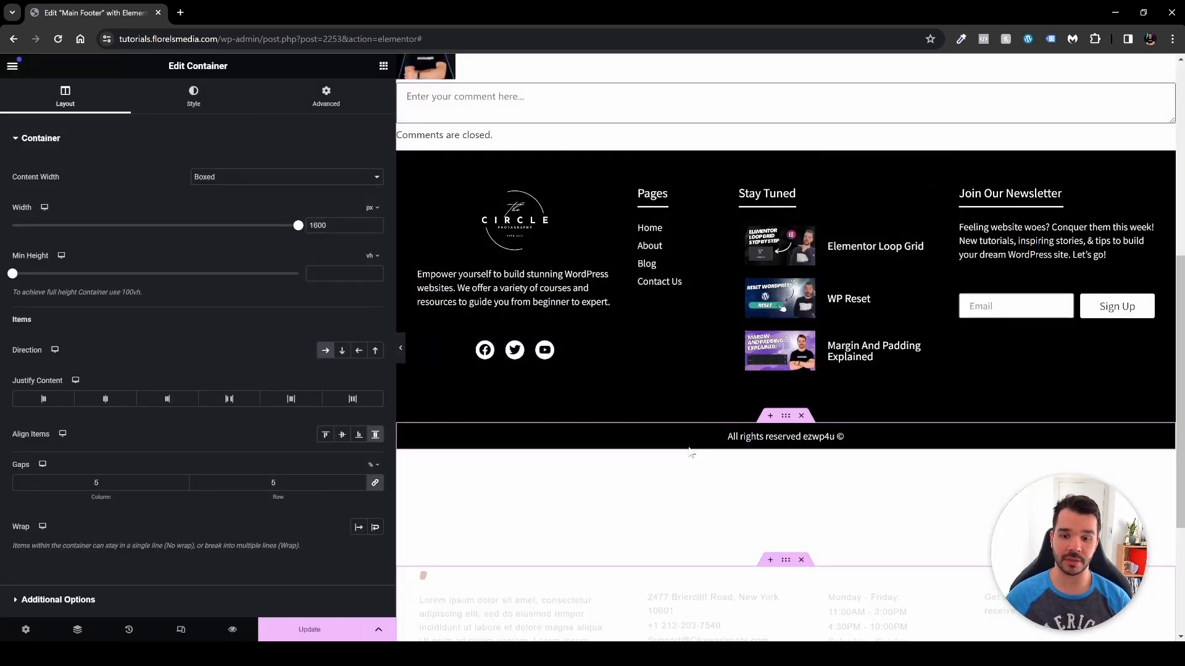
# Step: Give the inserted footer block's container a classic background in black
pyautogui.scroll(-3, 690, 452)
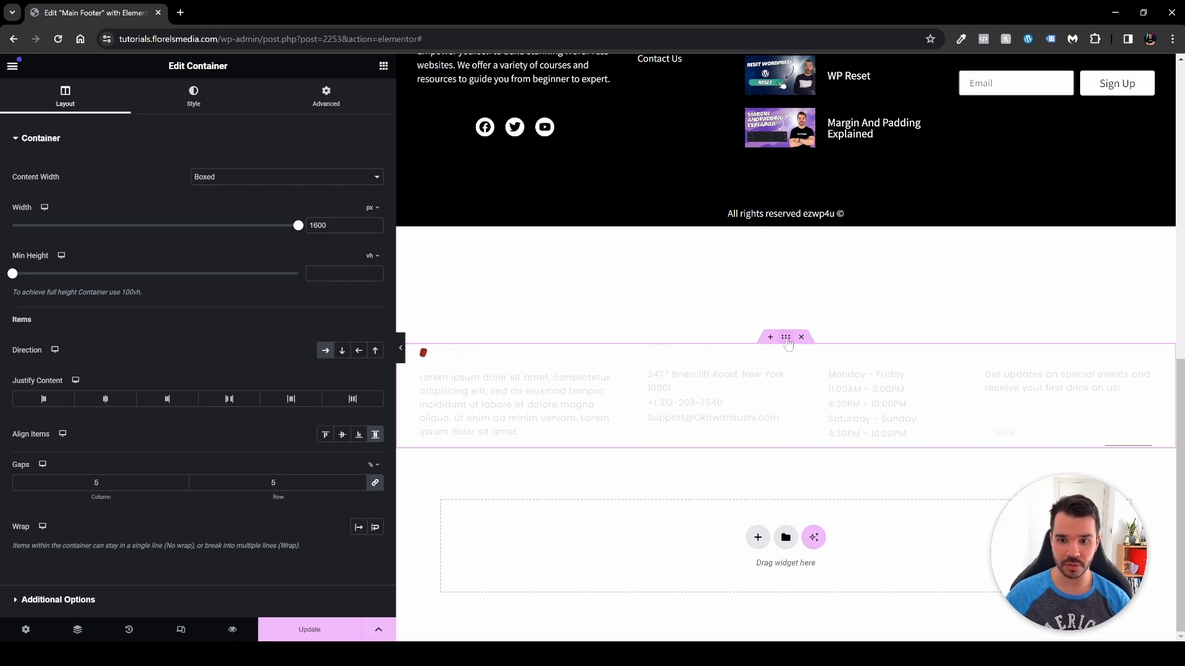
pyautogui.click(193, 102)
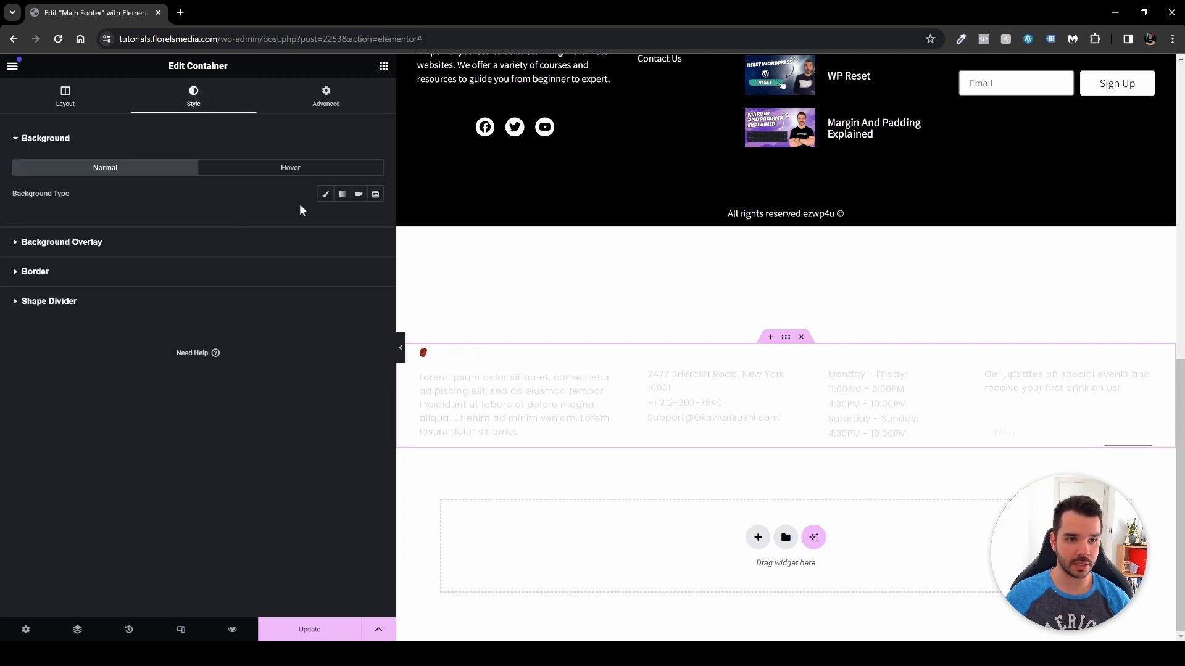
pyautogui.click(325, 193)
pyautogui.click(375, 220)
pyautogui.moveTo(337, 344); pyautogui.dragTo(336, 380)
pyautogui.click(239, 430)
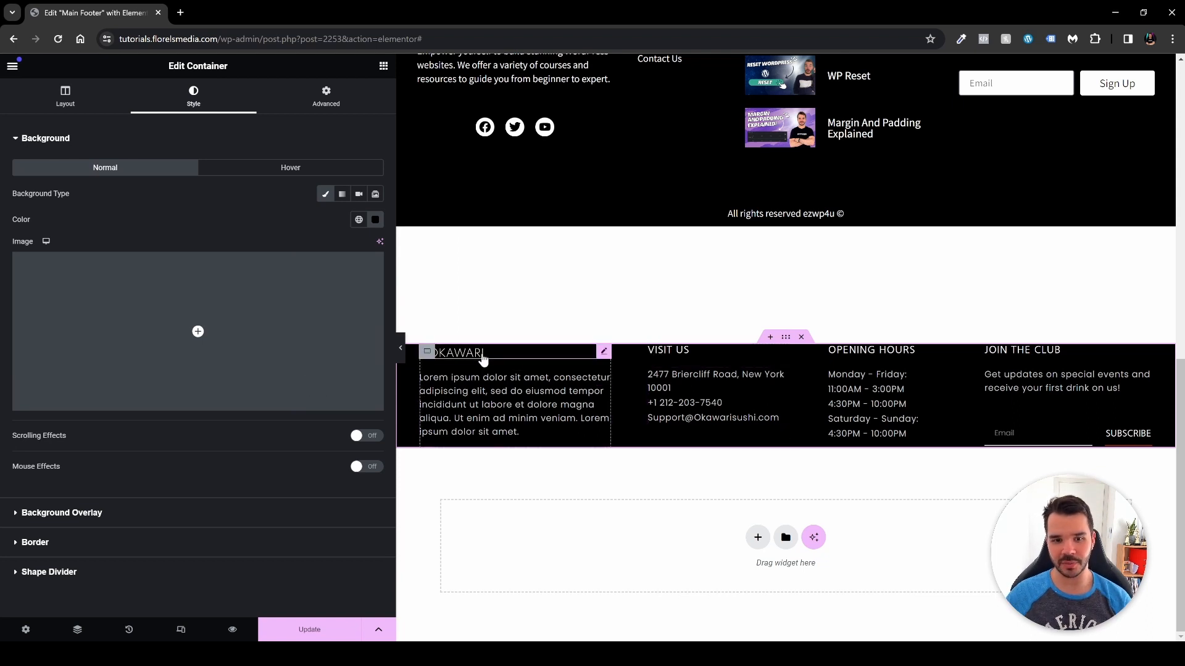
pyautogui.scroll(1, 731, 349)
pyautogui.scroll(2, 731, 350)
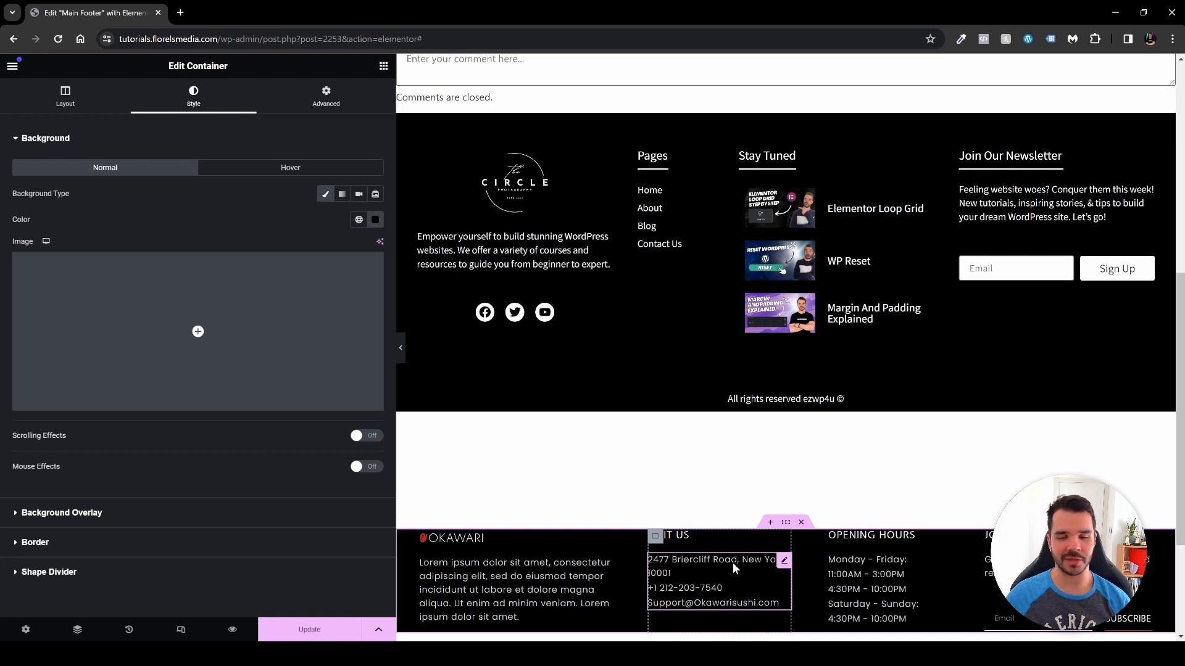
pyautogui.scroll(-1, 802, 518)
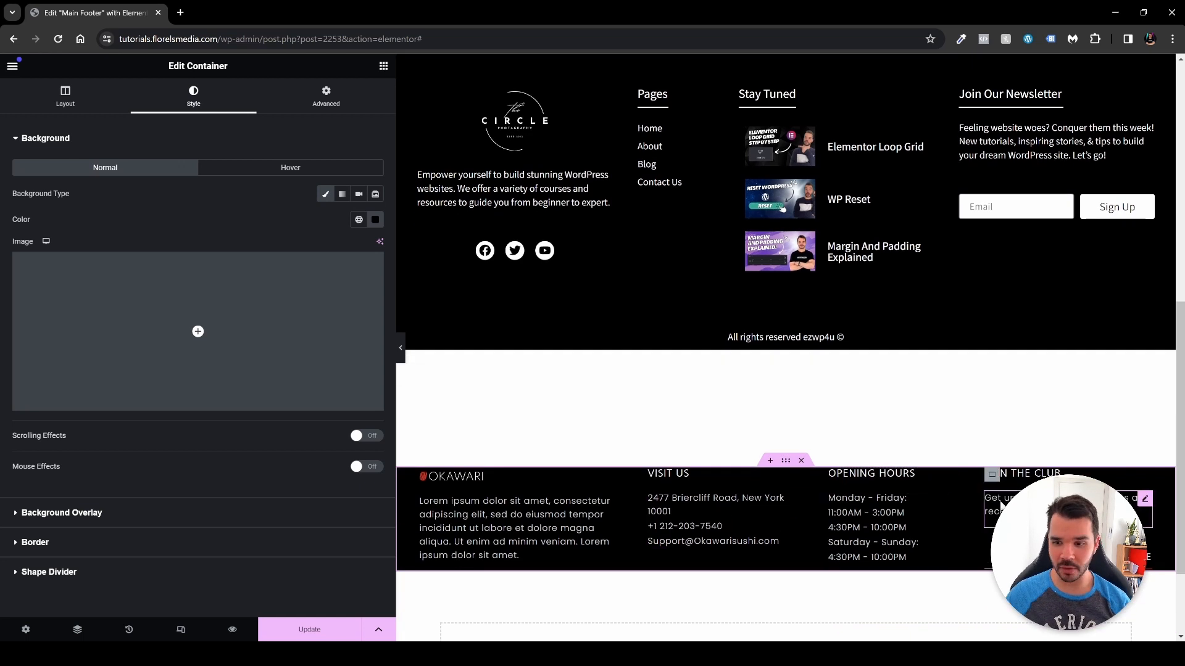
pyautogui.scroll(1, 990, 202)
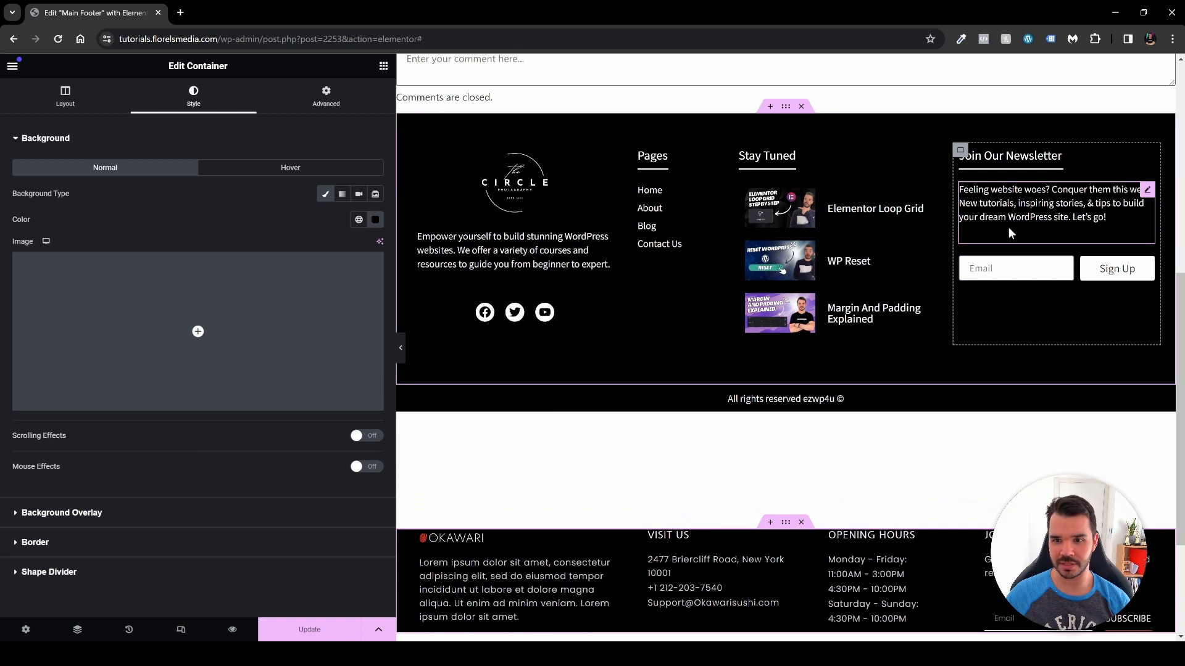